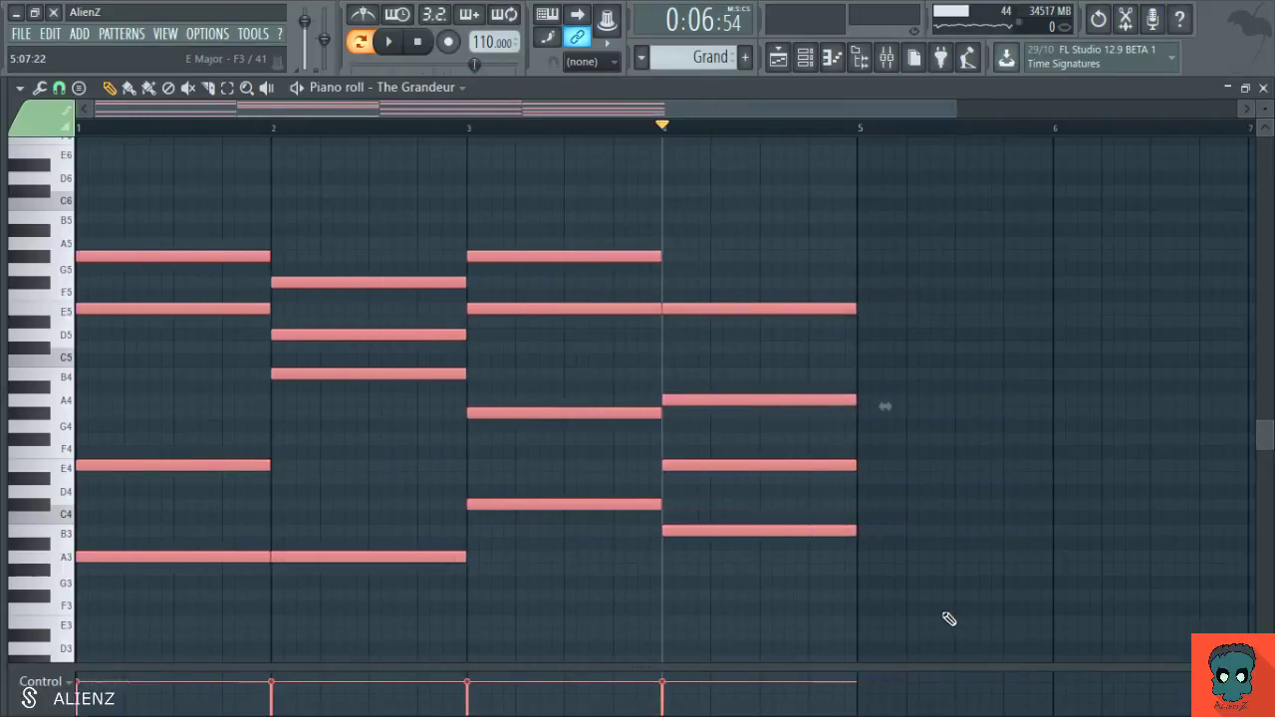
Step: Clear the chord from bar 2, lower bar 1's E5 note to B4, and play back the change
key(ctrl+d)
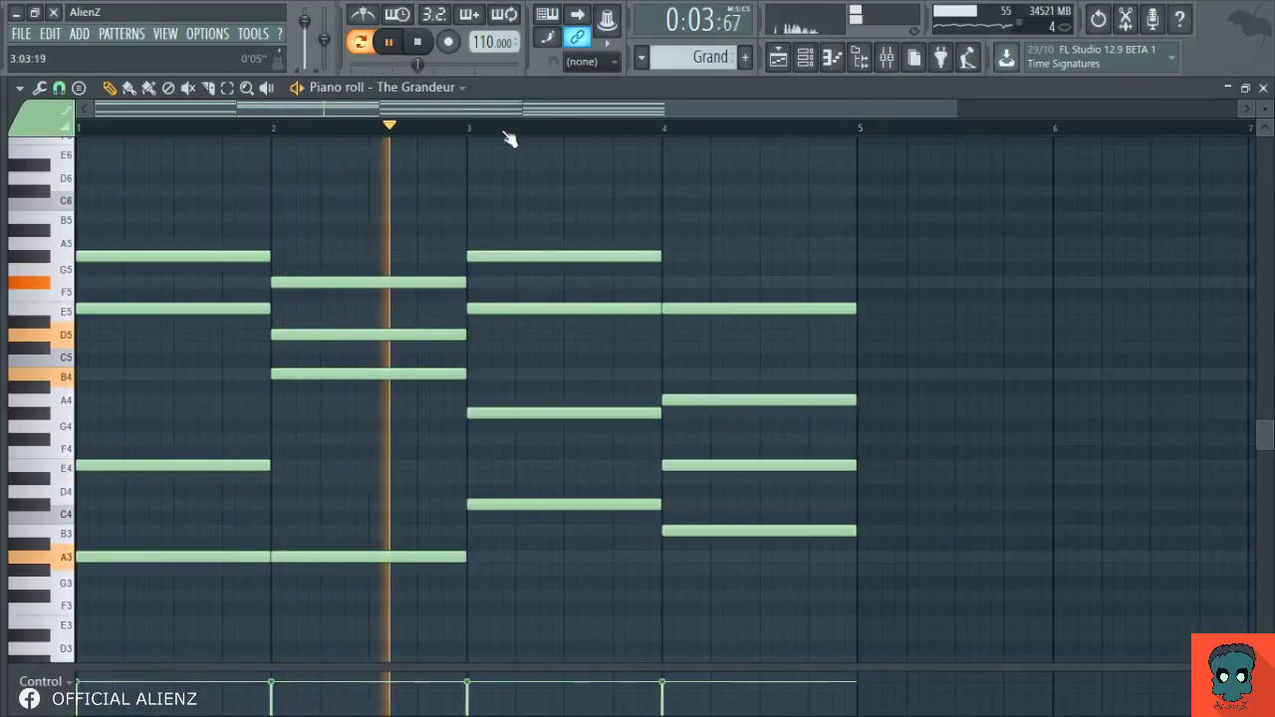
drag(955, 109, 754, 108)
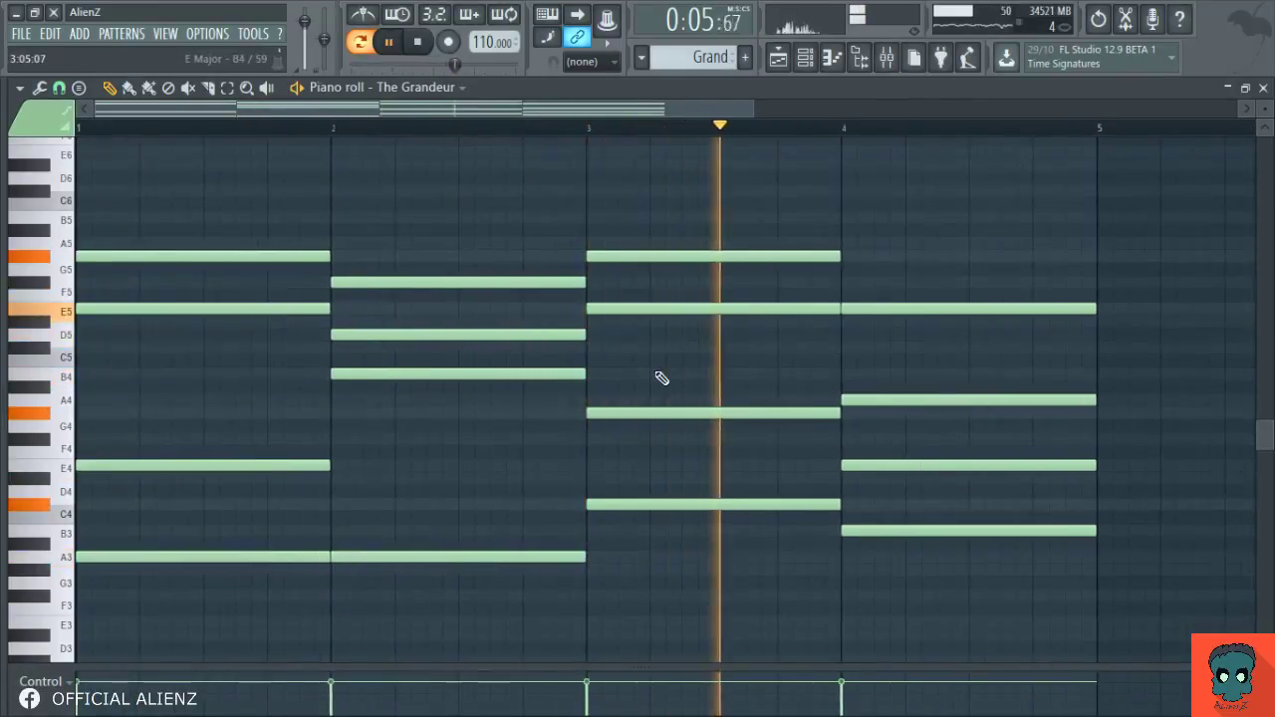
scroll(668, 399, up, 1)
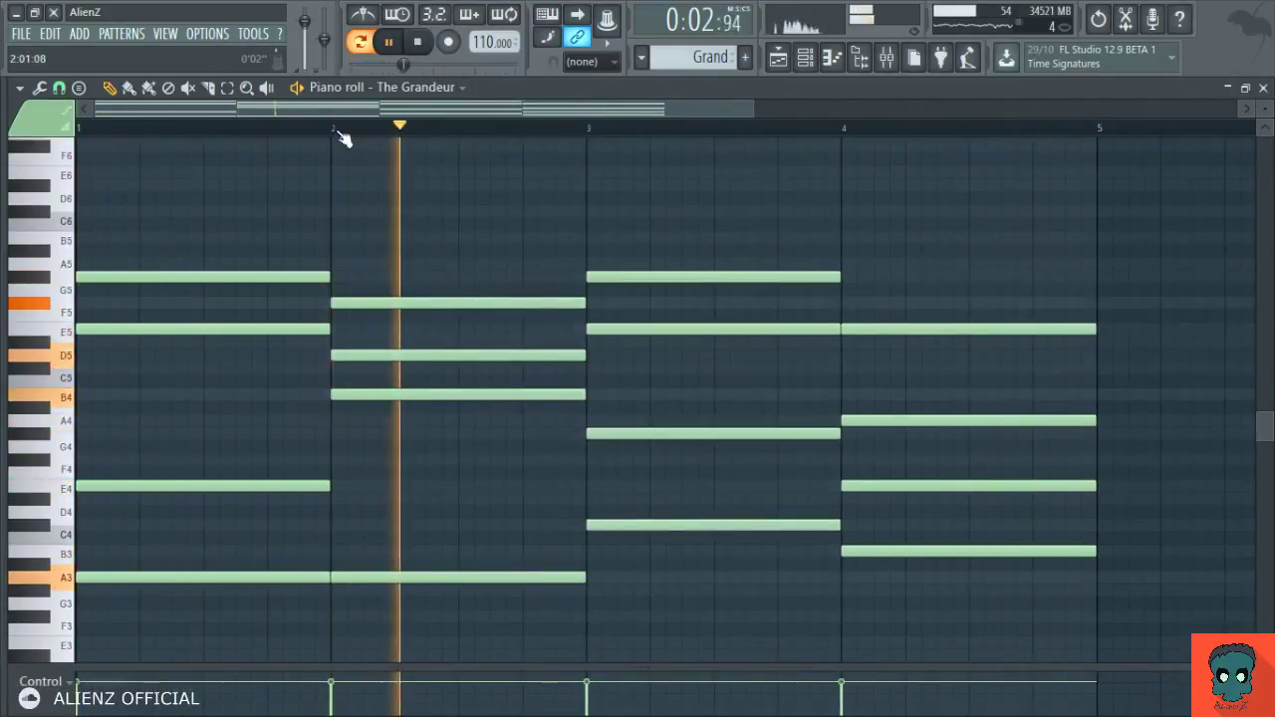
drag(424, 257, 449, 621)
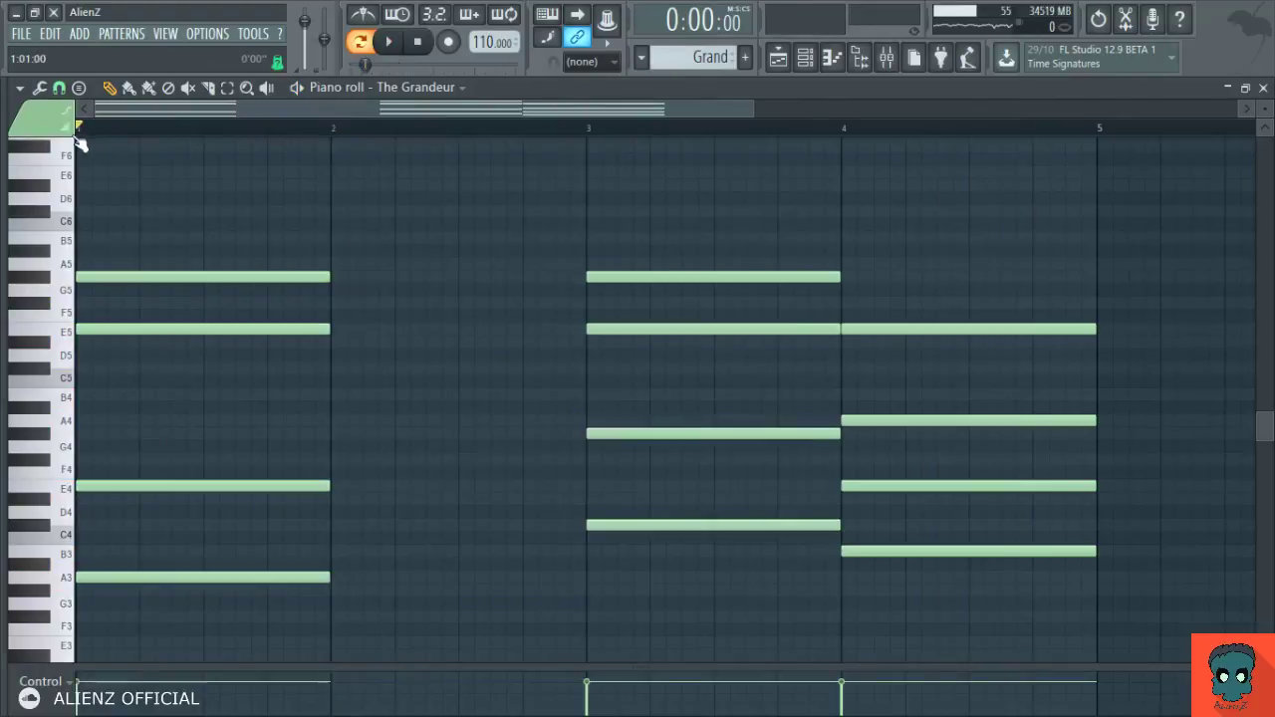
drag(193, 329, 191, 396)
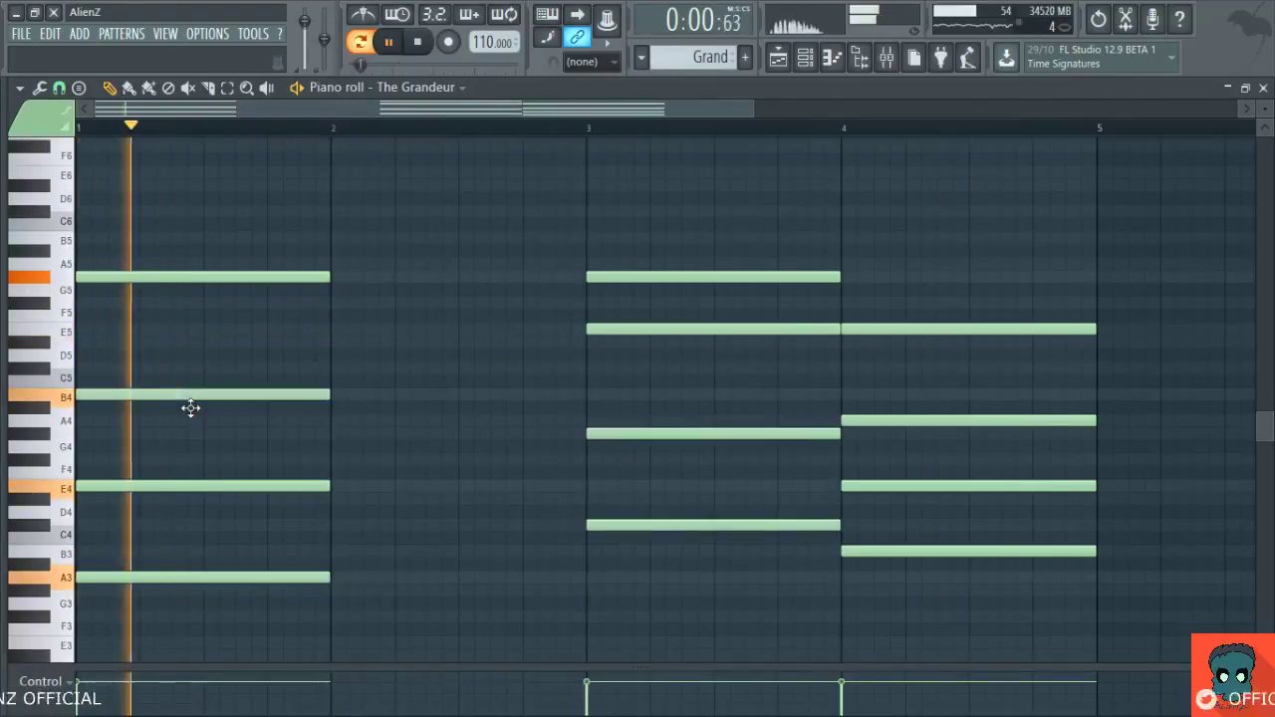
key(space)
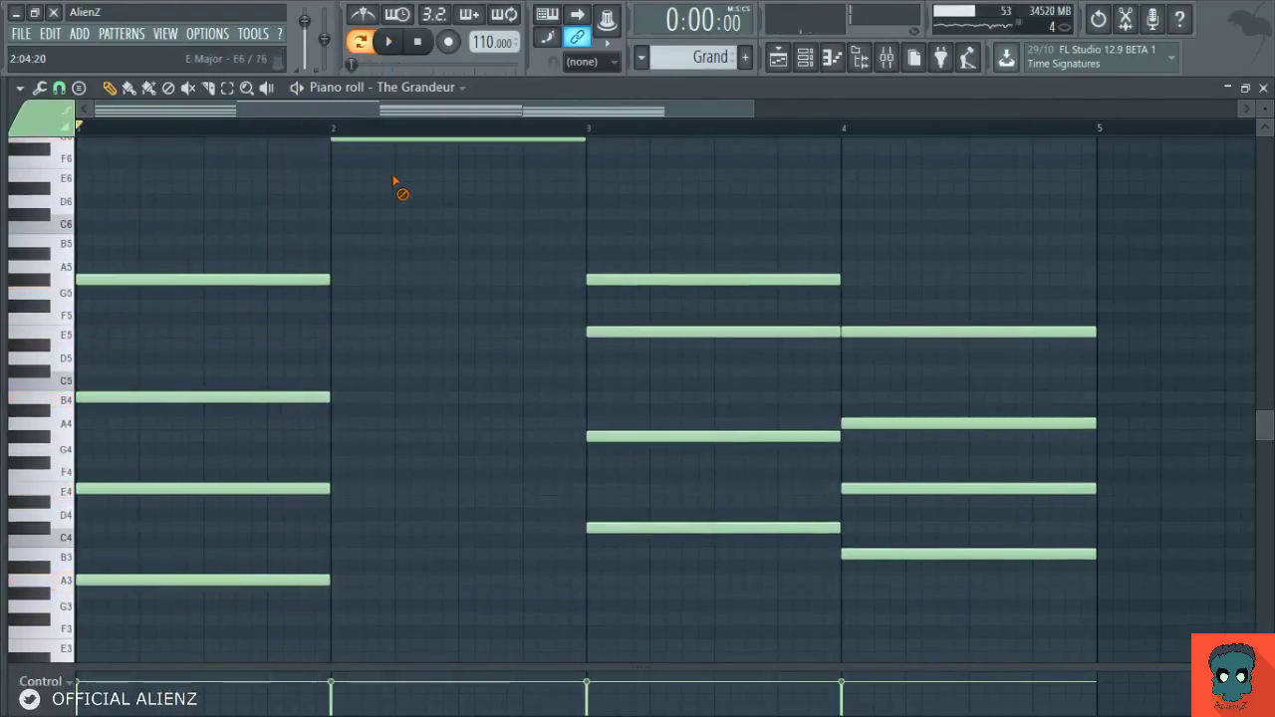
Step: Build a new full-bar chord in bar 2 from the notes A3, E4, C#5 and F#5, and audition it
right_click(406, 142)
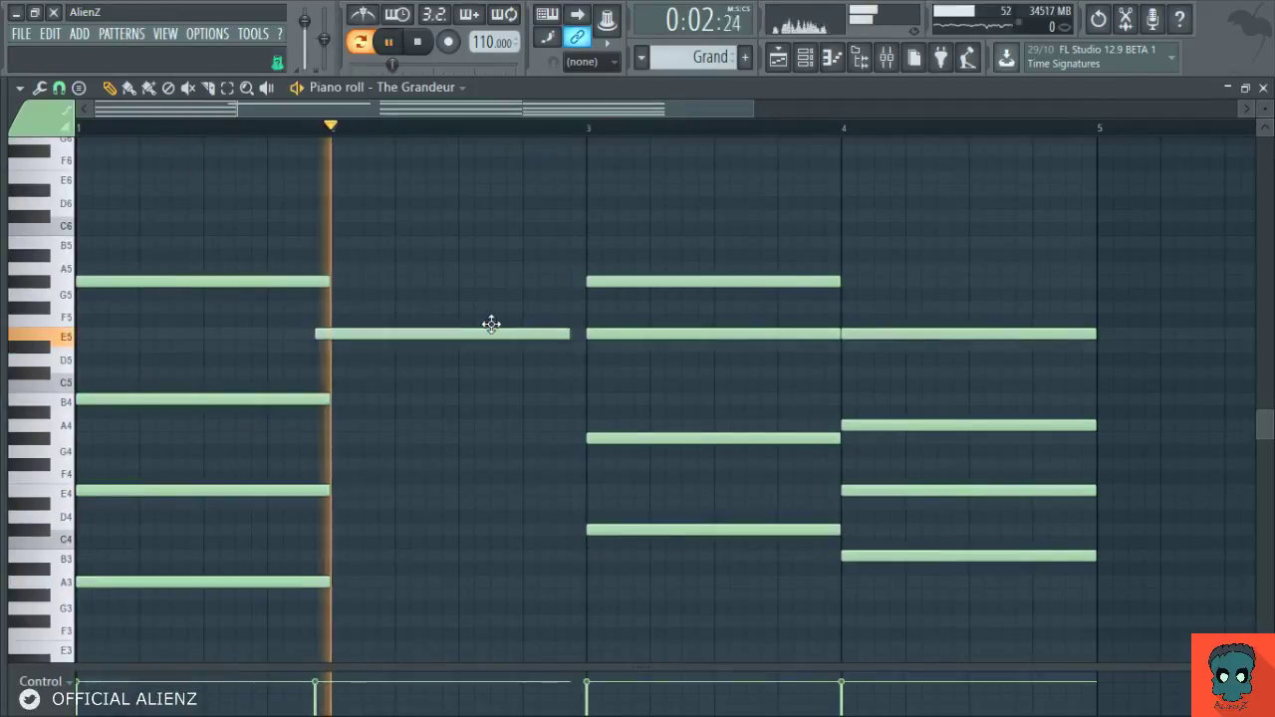
drag(491, 323, 507, 587)
key(space)
key(space)
key(space)
key(space)
key(space)
key(space)
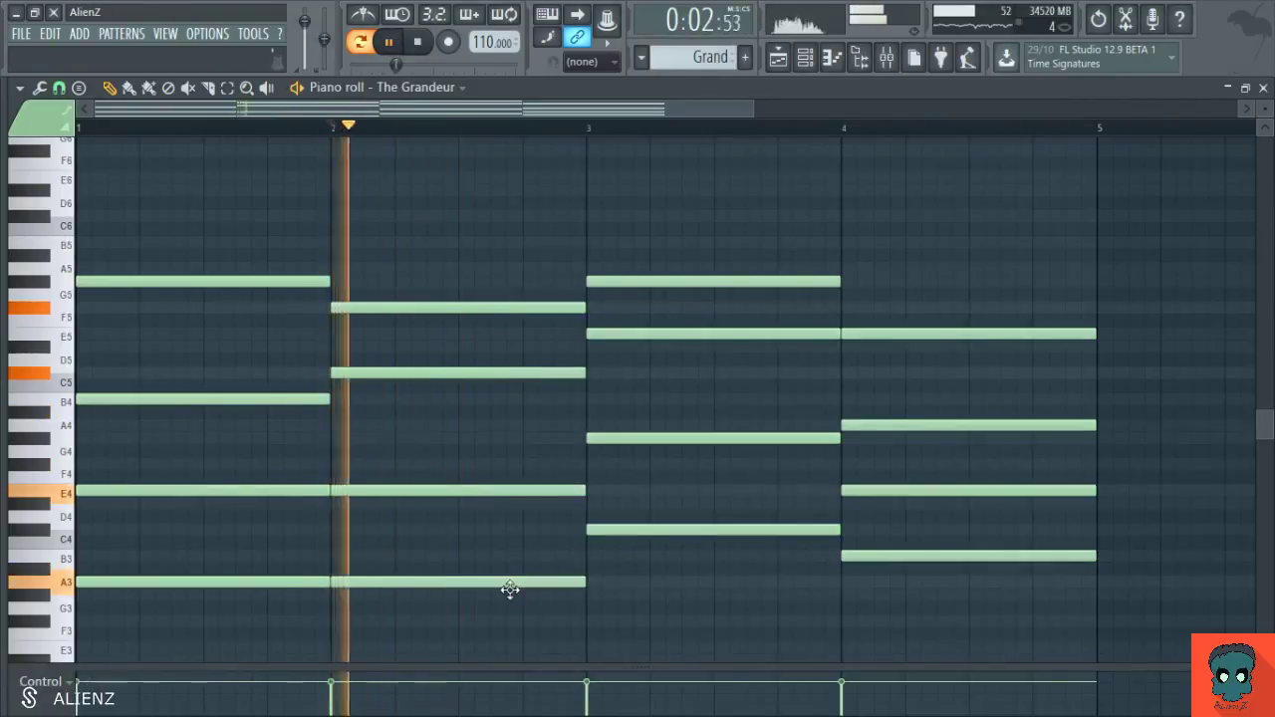
key(space)
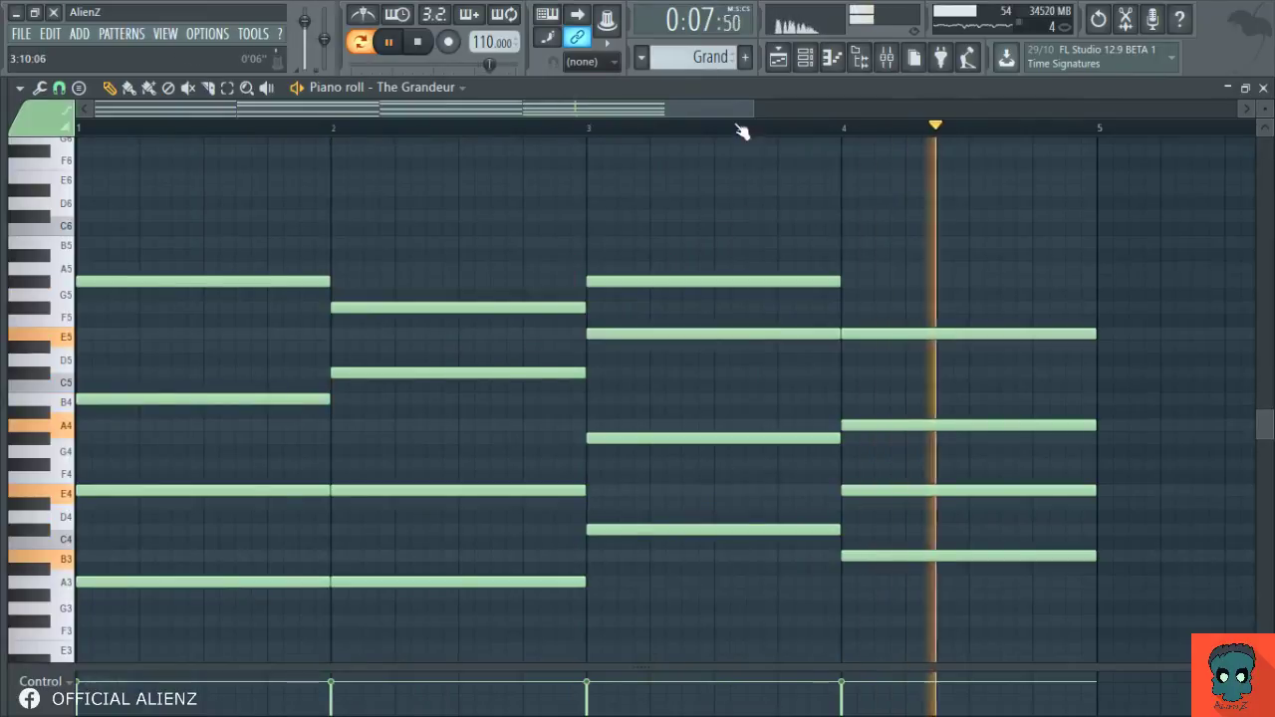
Step: Move the B3 note of the bar 4 chord up two octaves to B5
drag(753, 109, 1076, 109)
drag(657, 460, 759, 601)
key(ctrl+Up)
key(ctrl+Up)
key(ctrl+Down)
key(ctrl+Down)
key(ctrl+Up)
key(ctrl+Up)
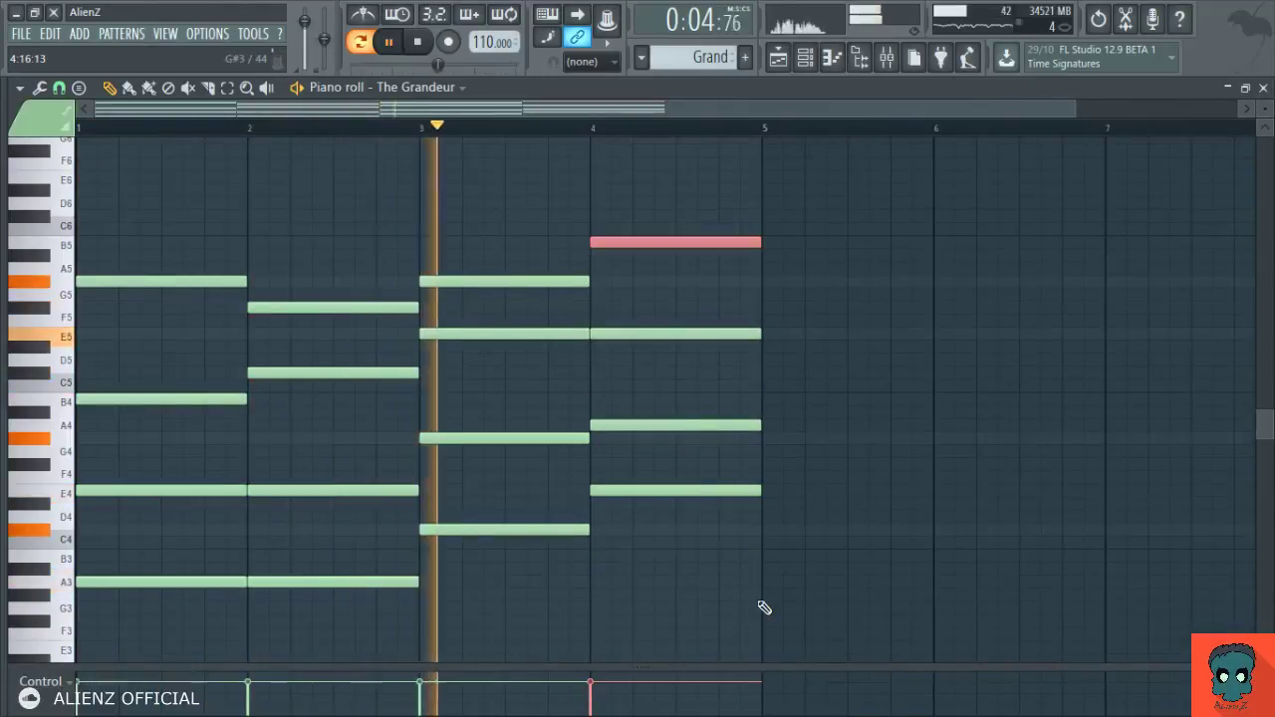
Step: Try the E5 note of the bar 4 chord in lower octaves and bring it back to E5
drag(684, 313, 760, 378)
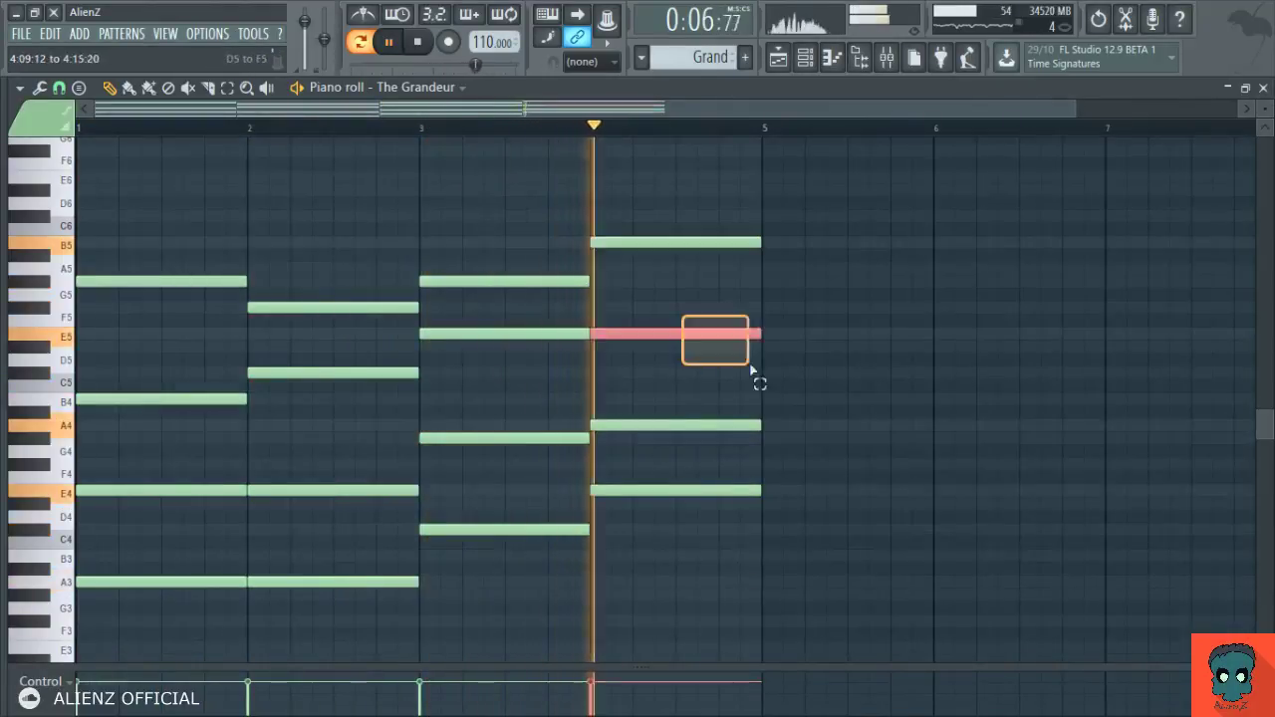
key(ctrl+Down)
key(ctrl+Down)
key(ctrl+Up)
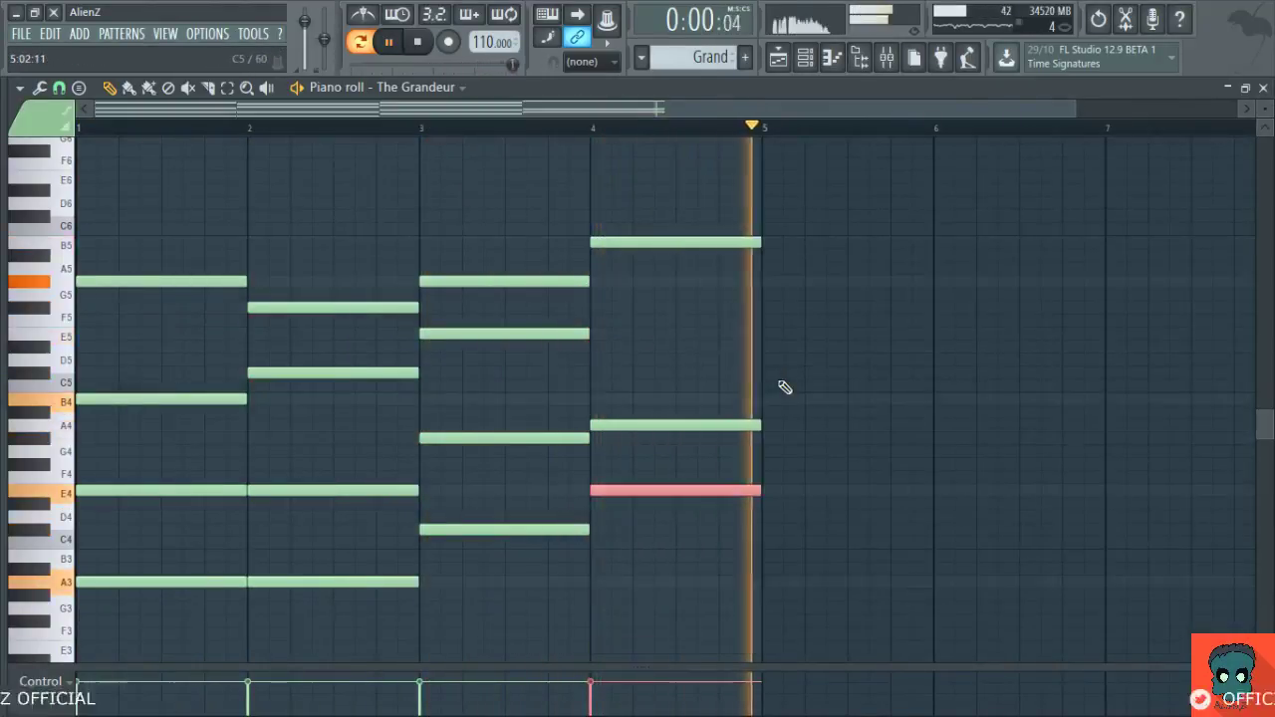
key(ctrl+Up)
Step: Lower the A4 note of the bar 4 chord by an octave to A3 and clear the selection
drag(785, 388, 717, 458)
key(ctrl+Down)
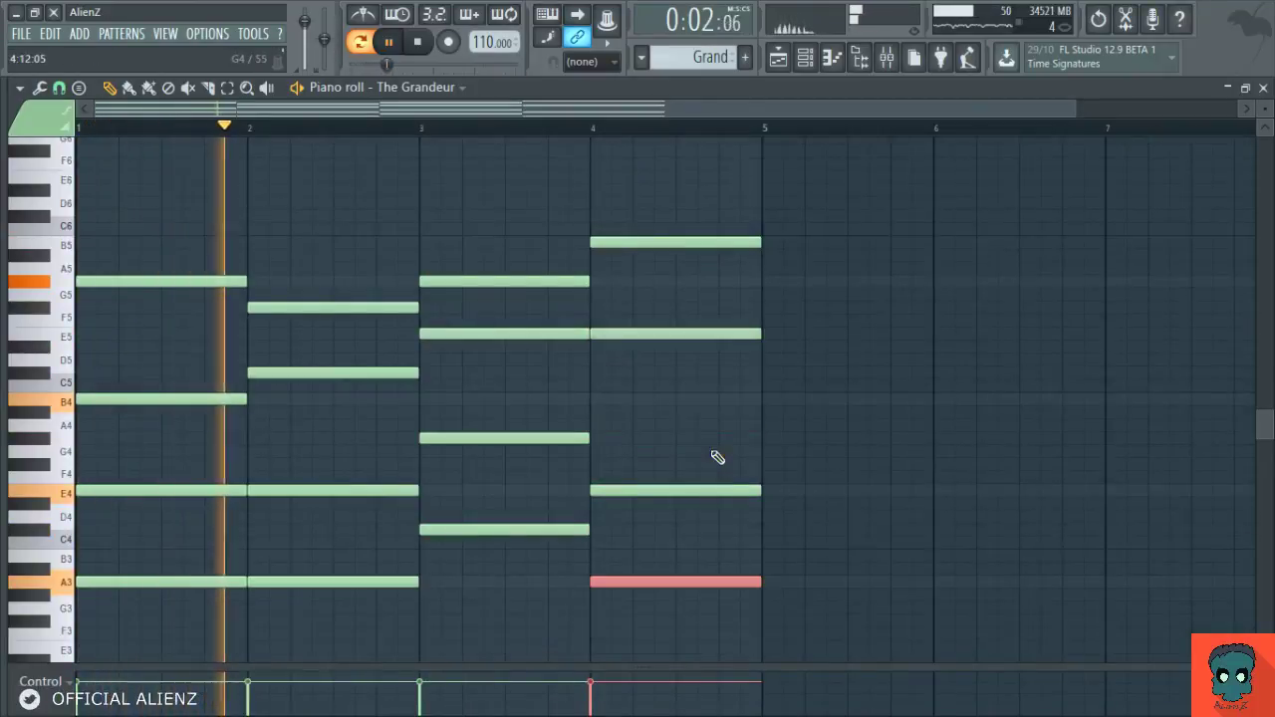
key(ctrl+d)
scroll(687, 414, up, 1)
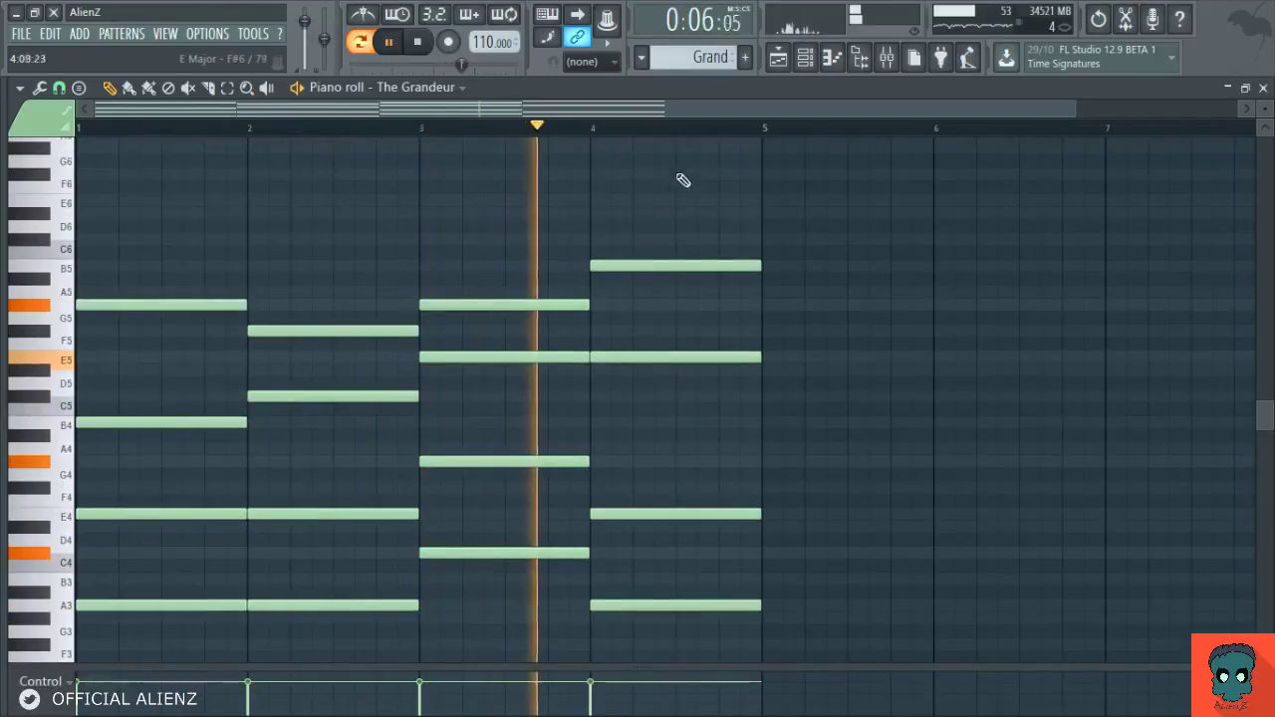
Step: Duplicate the whole four-bar chord progression into bars 5 to 8
scroll(737, 127, down, 2)
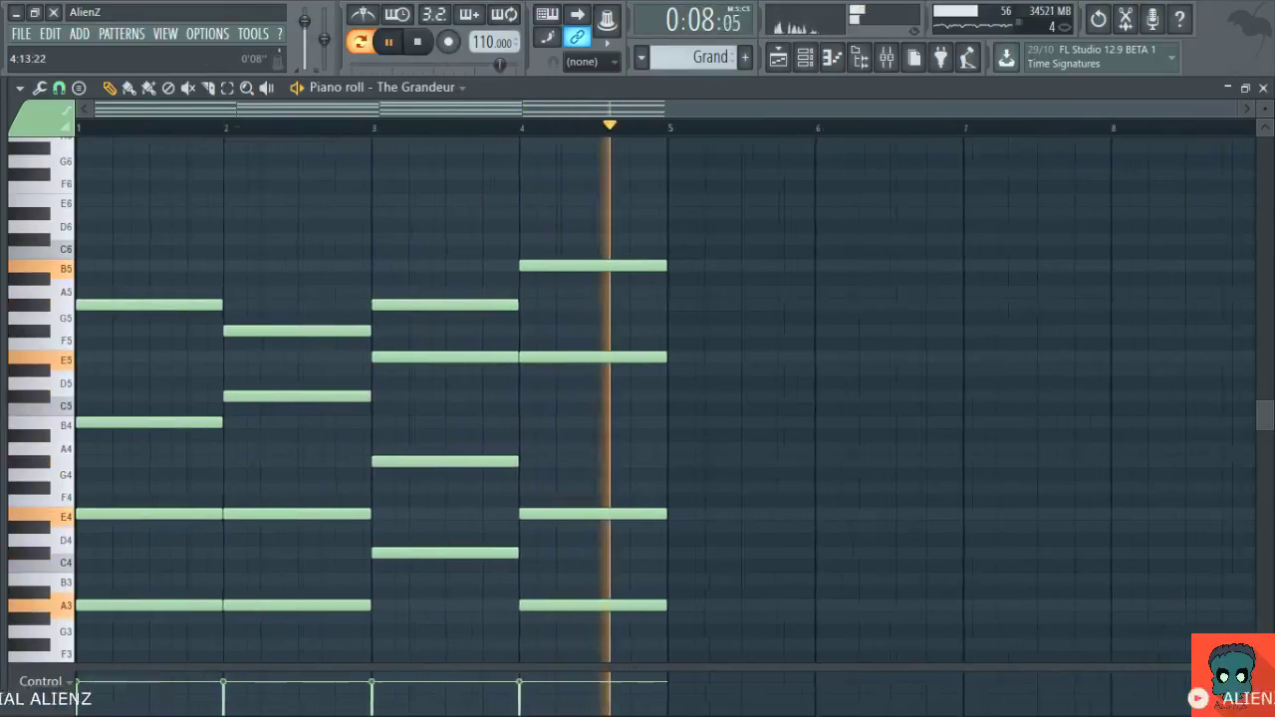
key(space)
drag(750, 208, 340, 610)
ctrl+click(337, 416)
drag(166, 299, 700, 644)
drag(171, 599, 757, 595)
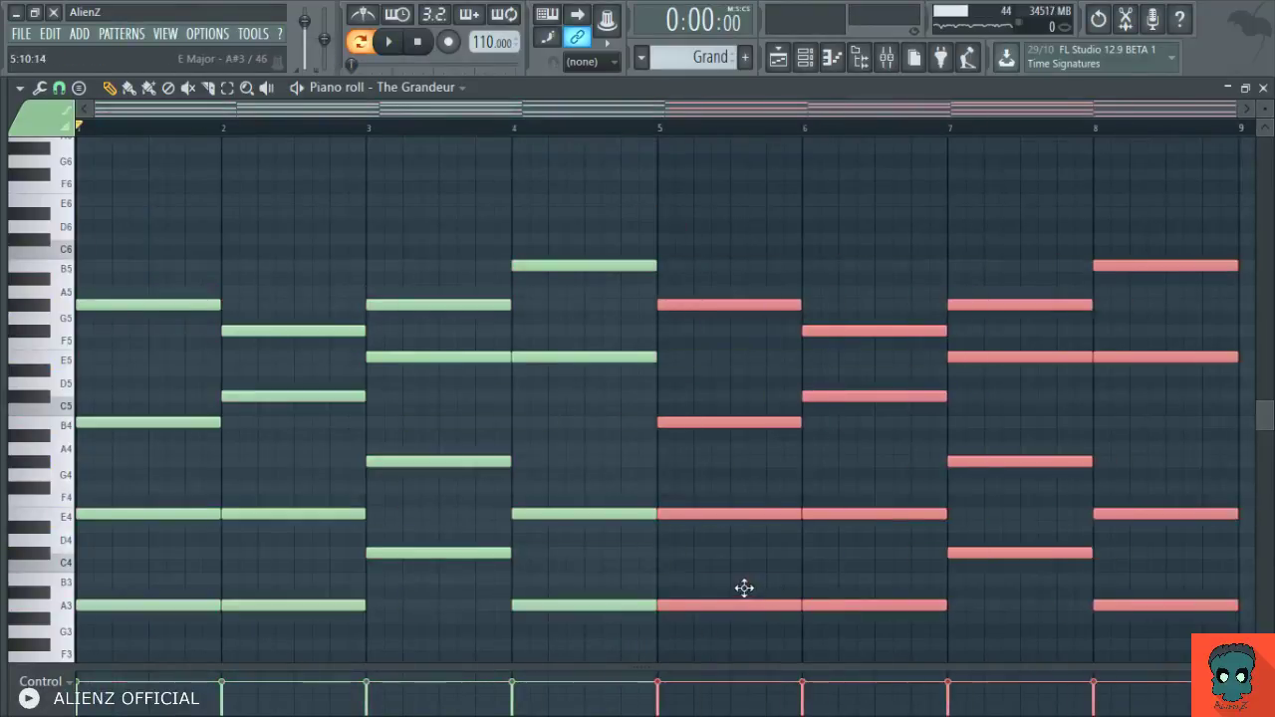
Step: Try transposing the copied chords in bars 5 to 8 up two semitones, audition them, and shift them back down
key(space)
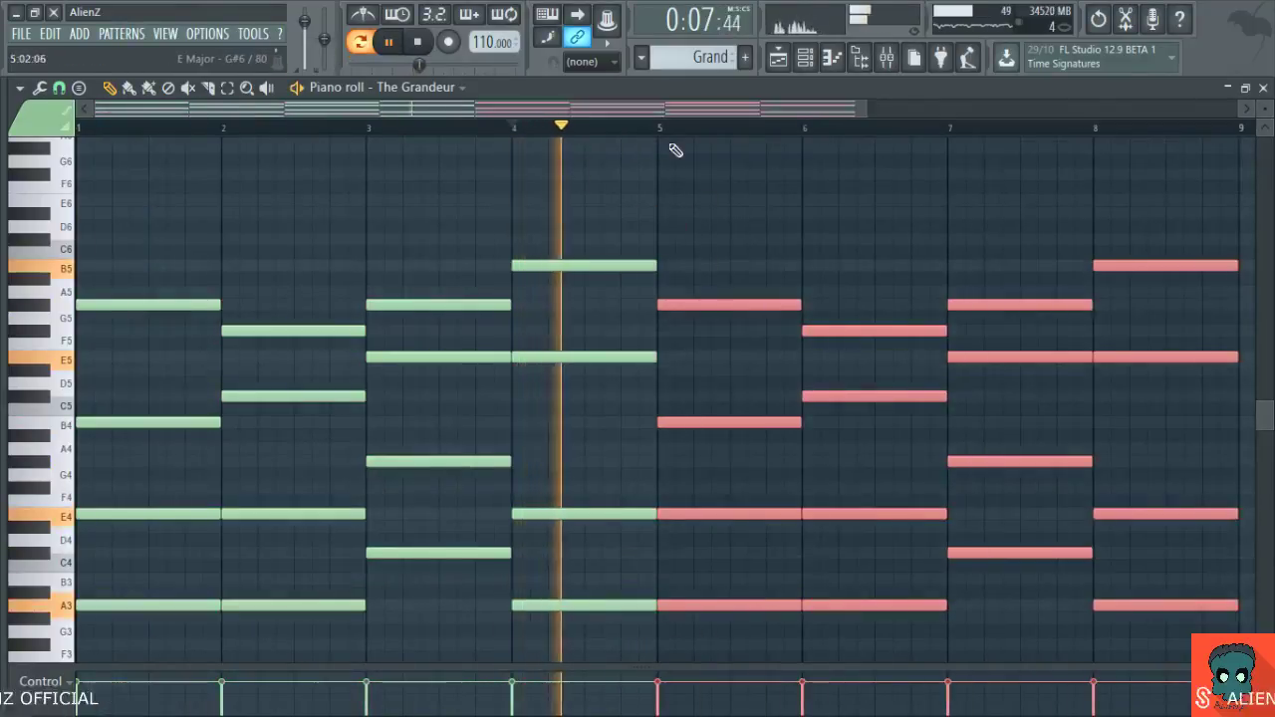
click(668, 133)
mouse_move(699, 302)
mouse_down()
mouse_move(691, 259)
mouse_move(702, 278)
mouse_up()
key(space)
key(space)
key(space)
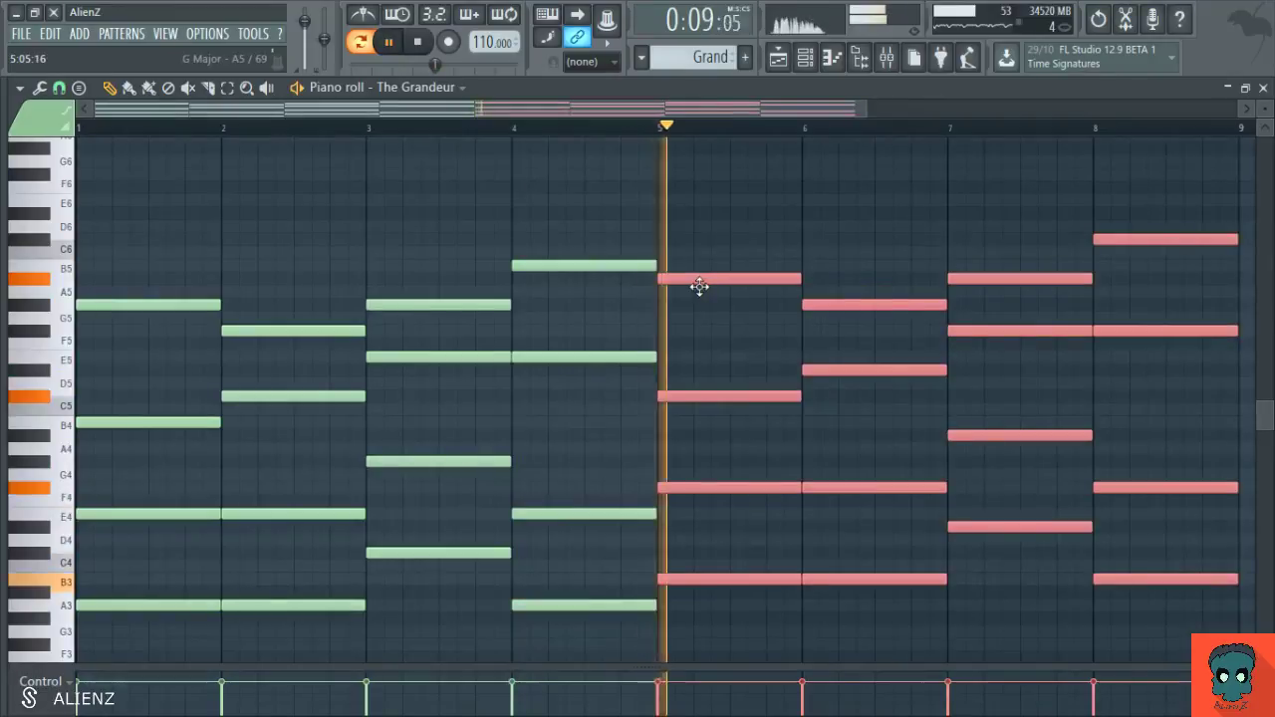
key(space)
click(657, 129)
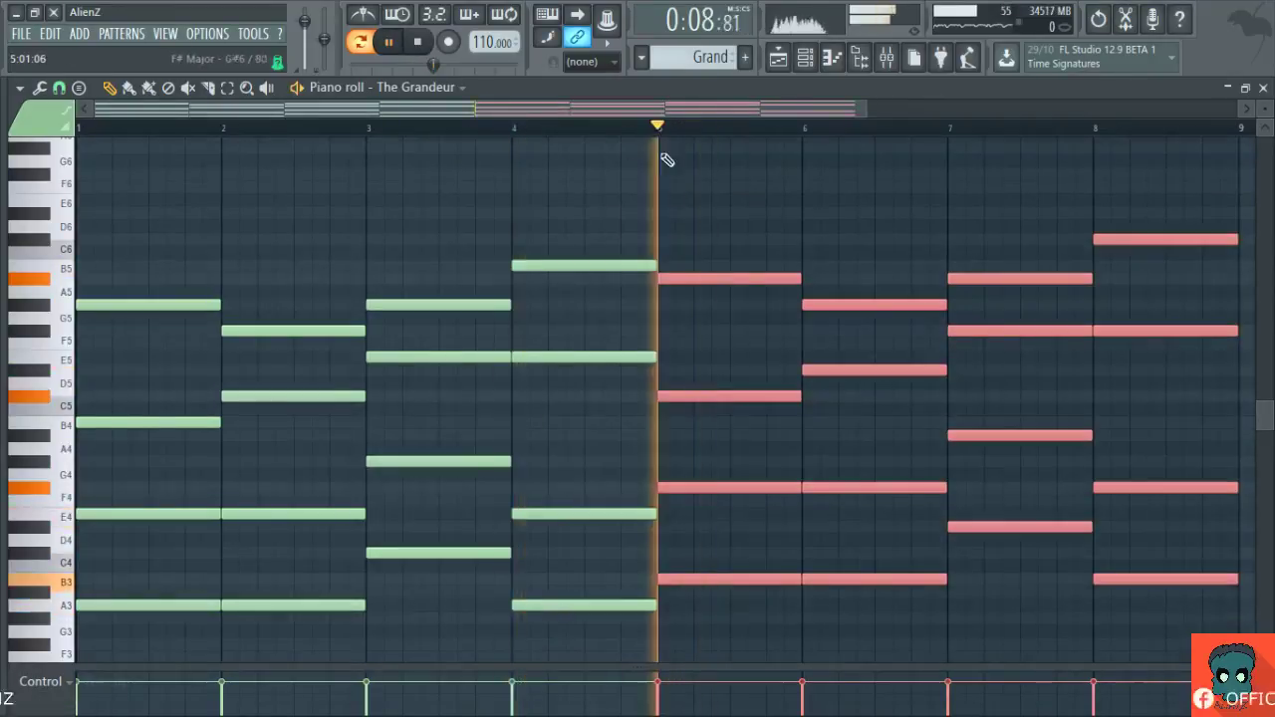
key(space)
drag(697, 279, 697, 304)
key(space)
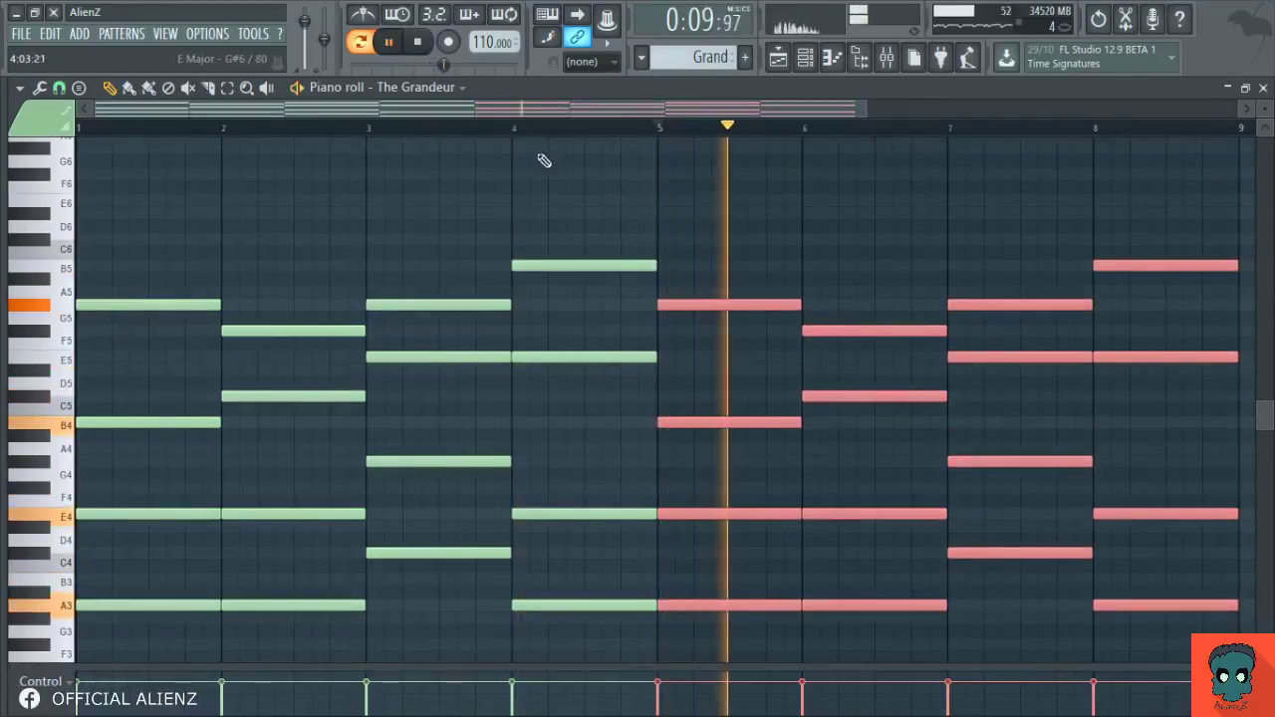
Step: Try the copied chords in bars 5 to 8 one semitone higher, audition them, return them to pitch and deselect
drag(705, 303, 705, 292)
key(space)
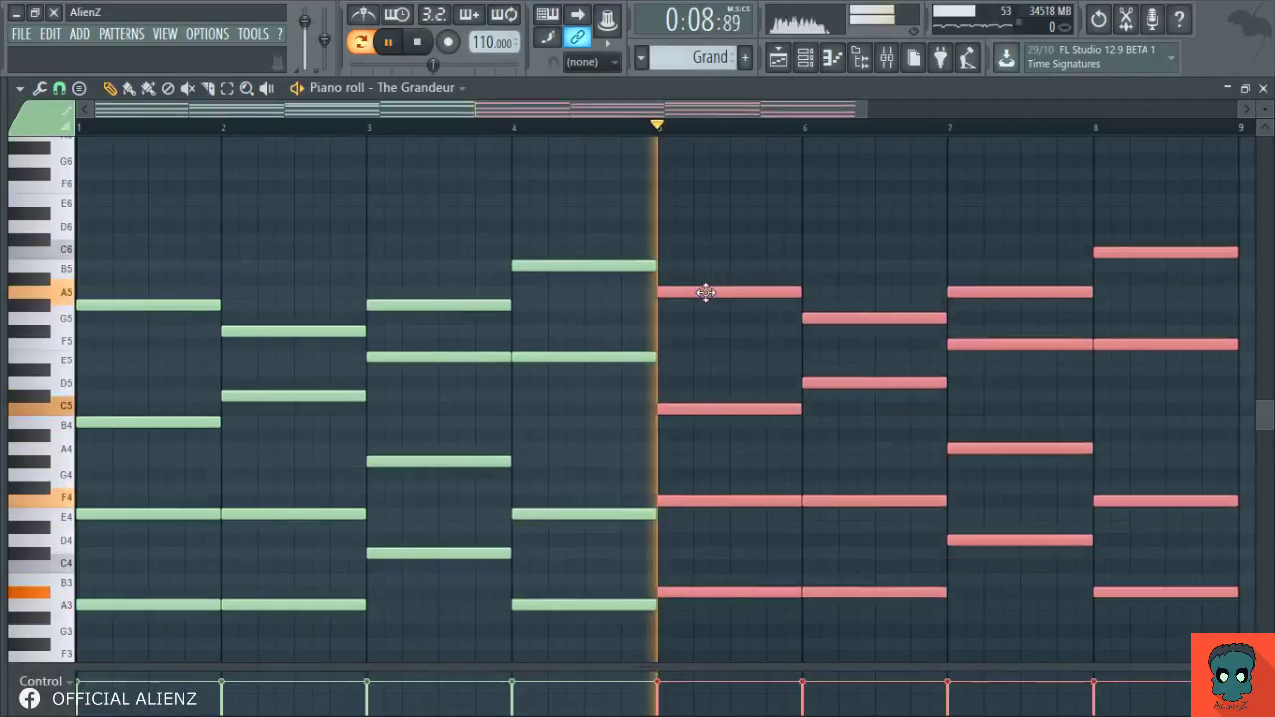
click(548, 128)
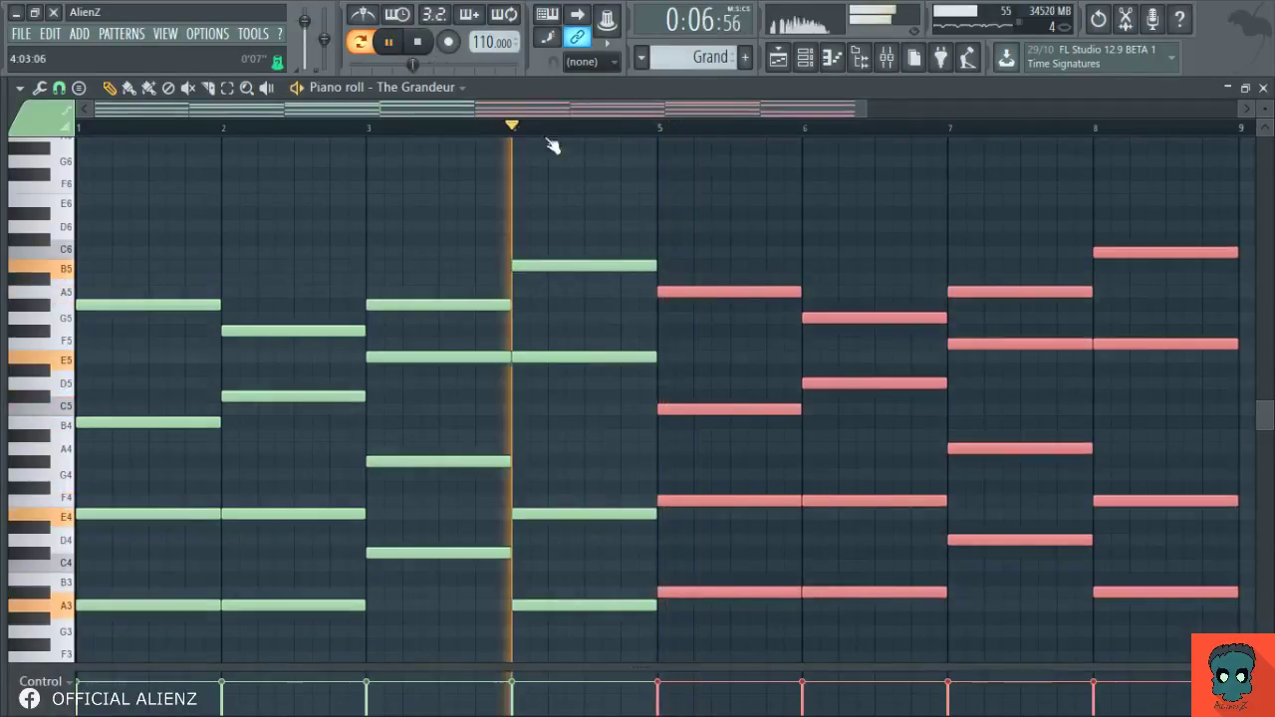
click(663, 128)
drag(713, 291, 714, 305)
key(space)
key(space)
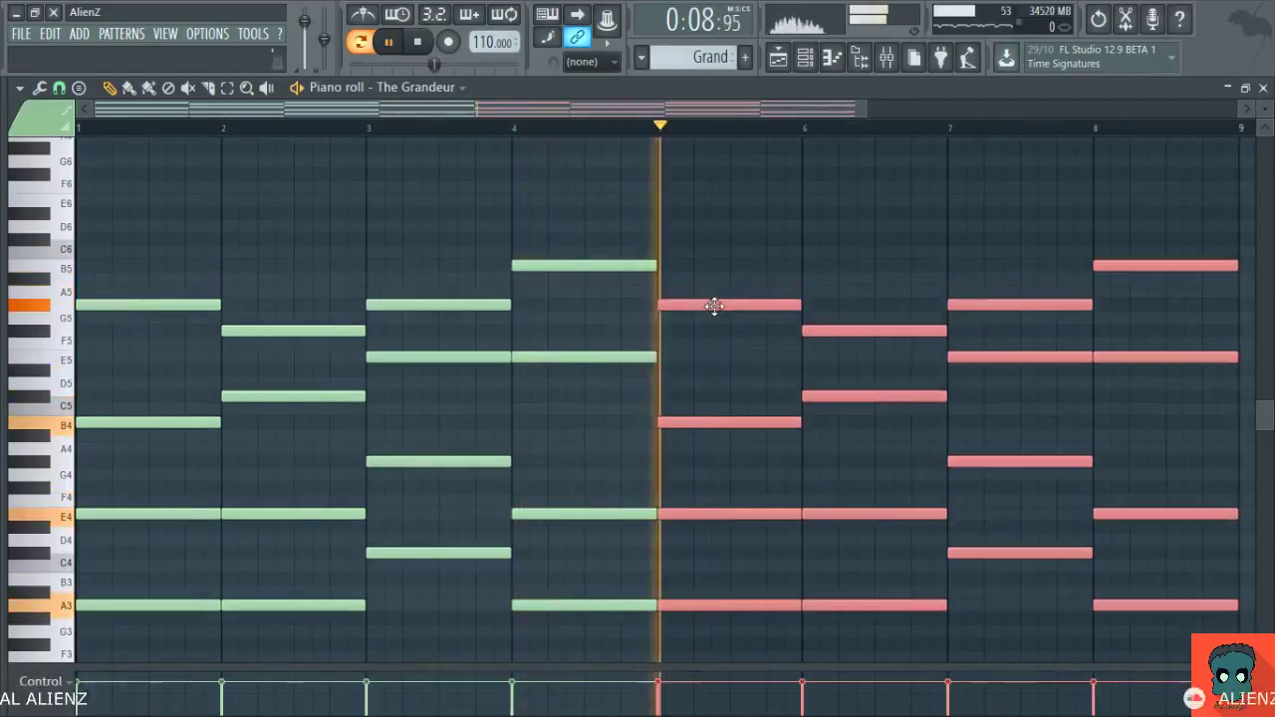
ctrl+click(721, 269)
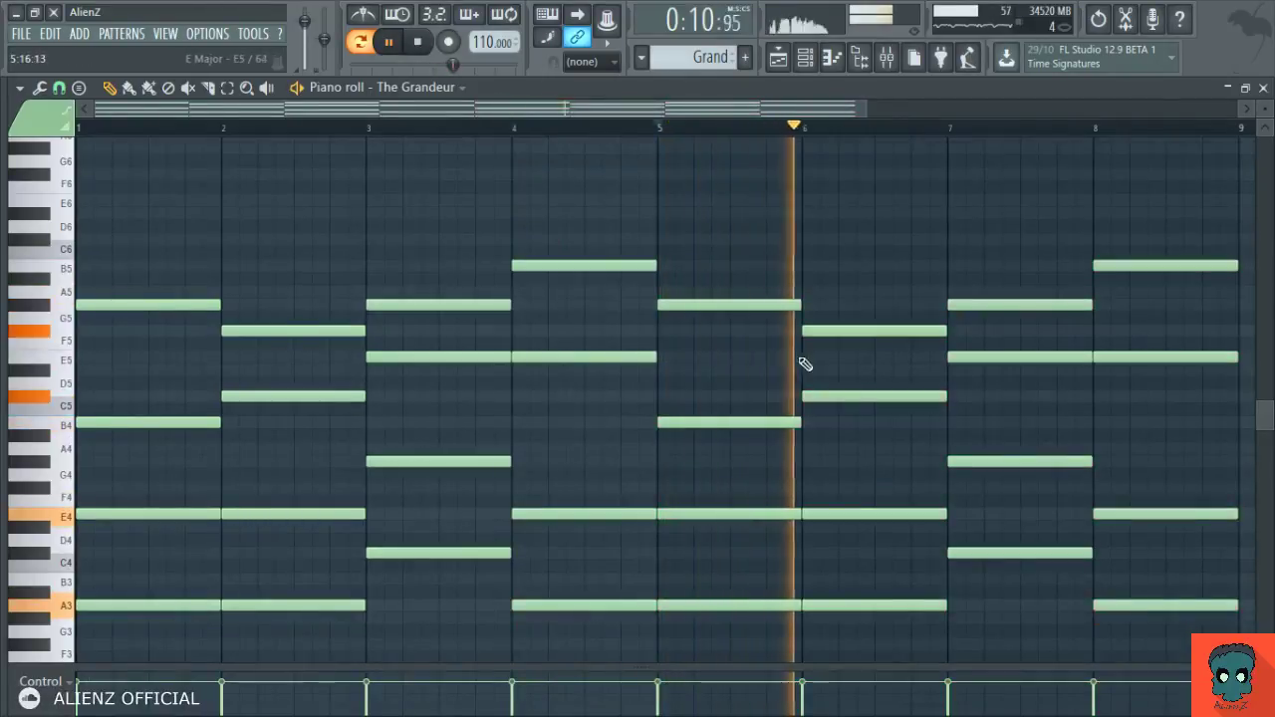
Step: Transpose the whole bar 6 chord up two semitones, audition it, and clear the selection
drag(854, 341, 785, 312)
drag(798, 259, 827, 603)
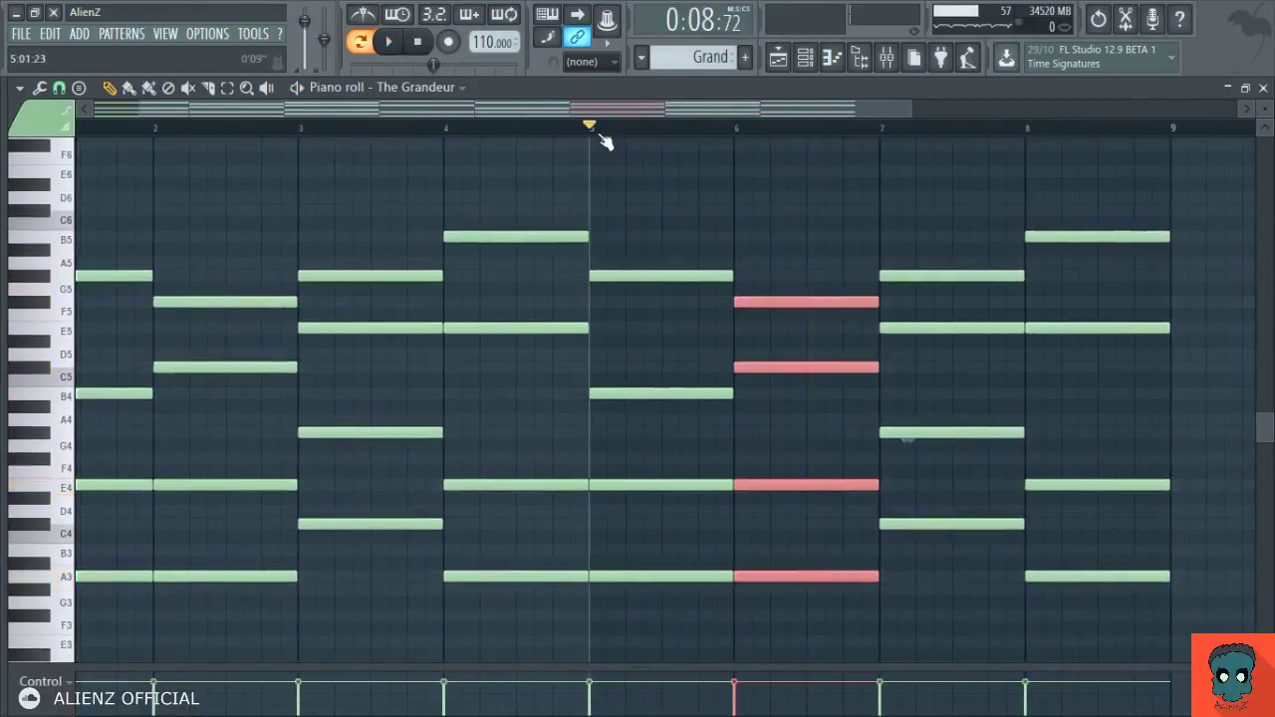
key(shift+Up)
key(shift+Up)
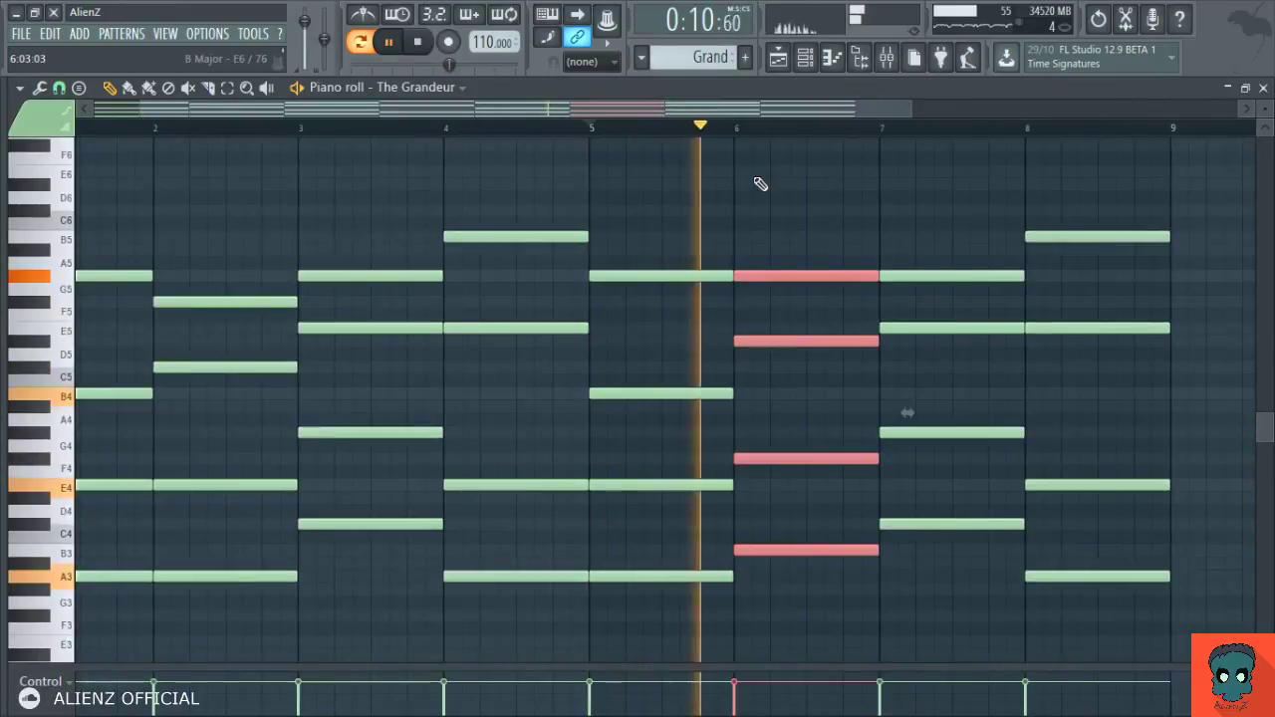
ctrl+click(776, 179)
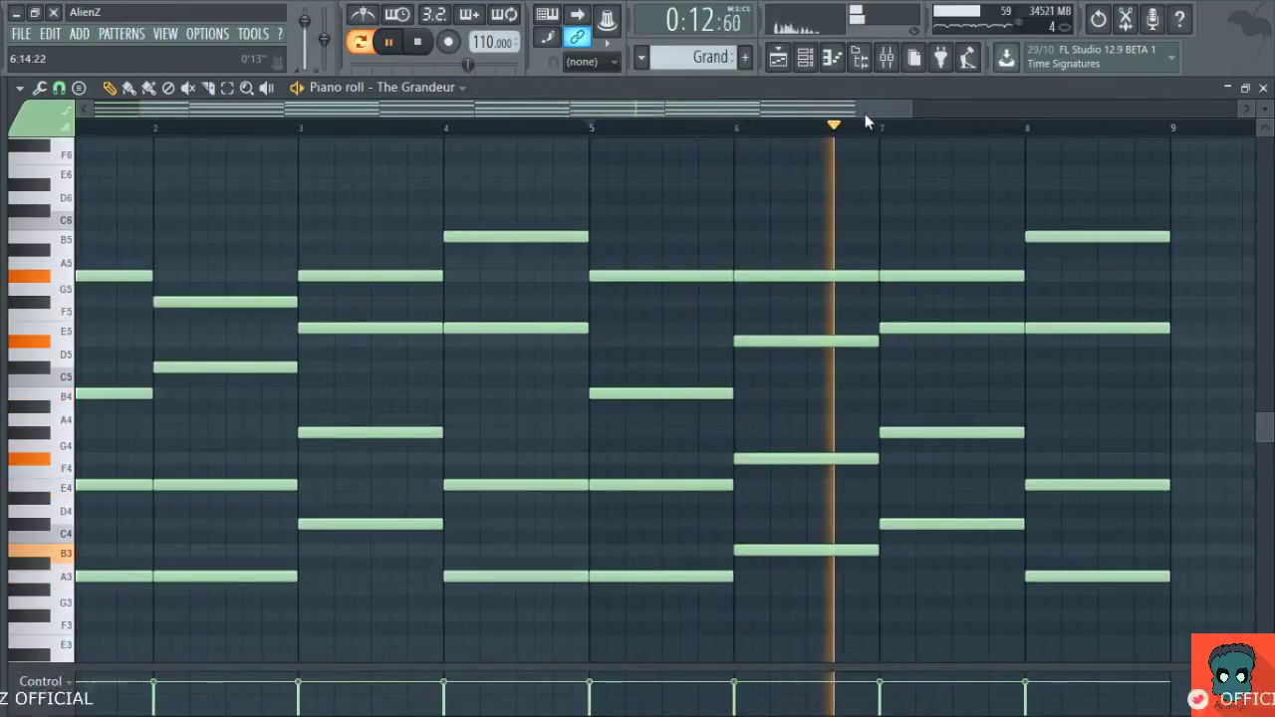
Step: Lower the B5 note of the bar 8 chord by an octave to B4, audition it, and deselect
drag(910, 109, 1007, 109)
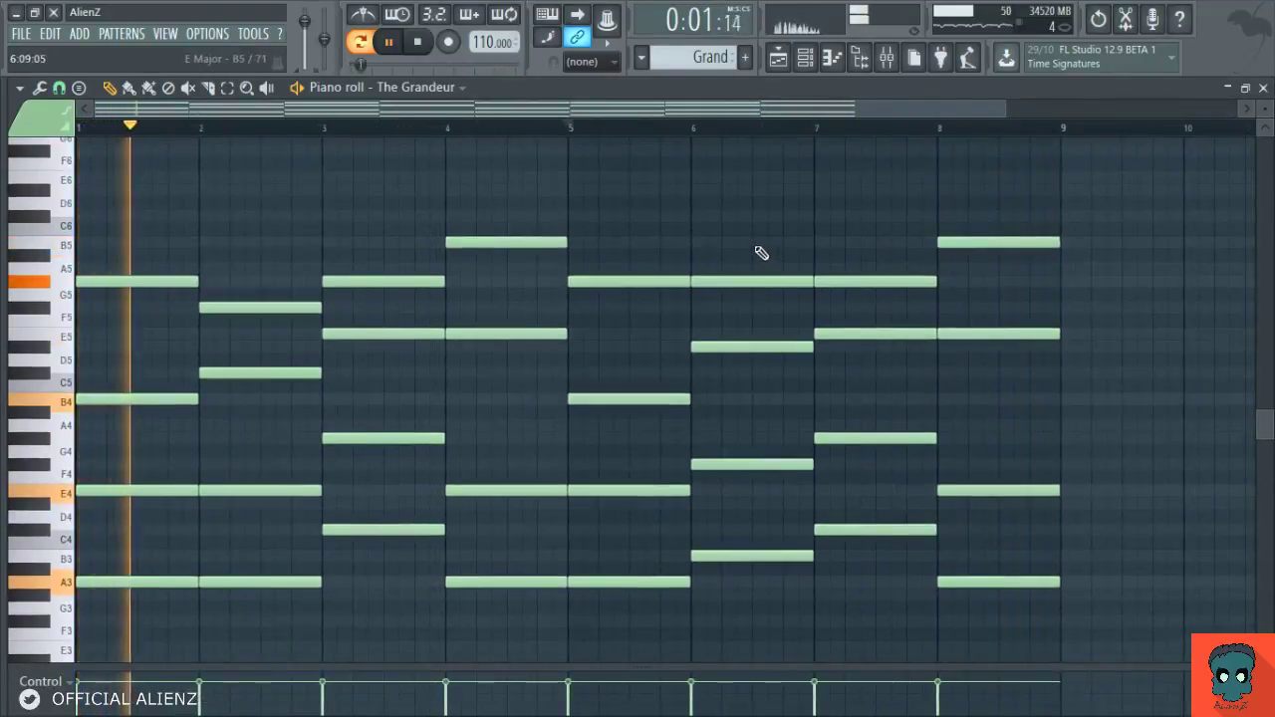
key(space)
drag(985, 212, 1027, 283)
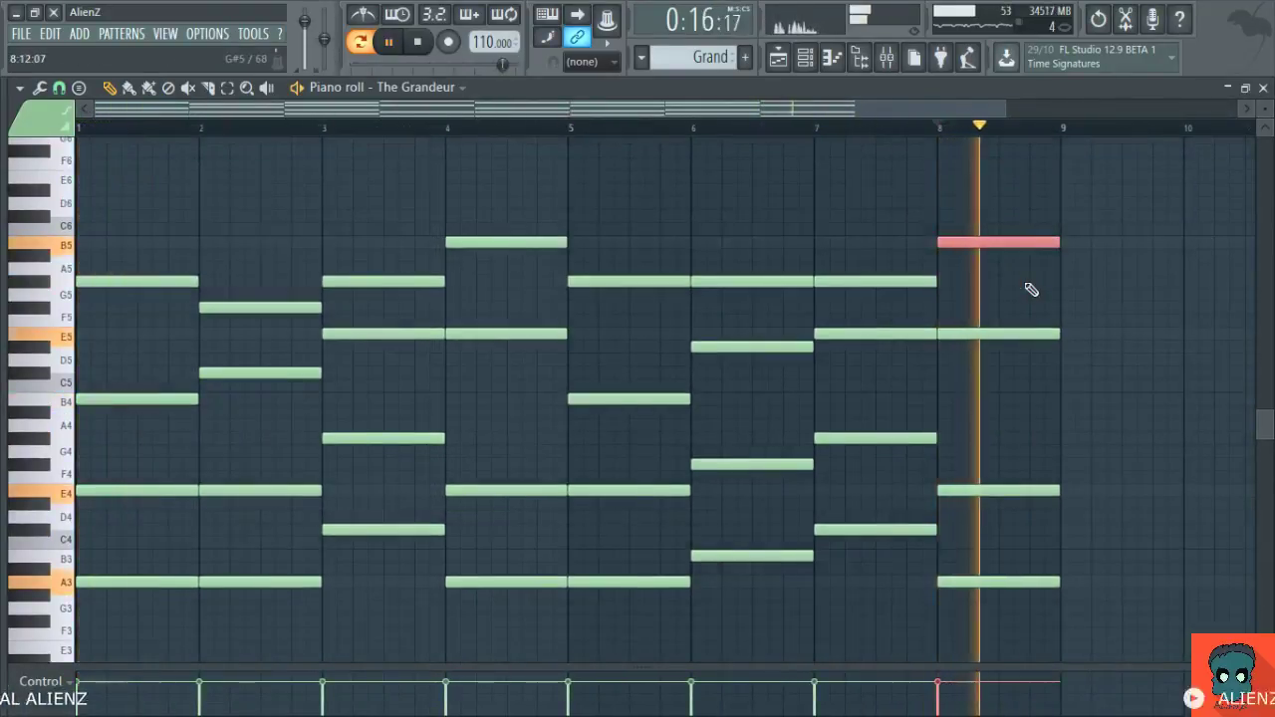
key(space)
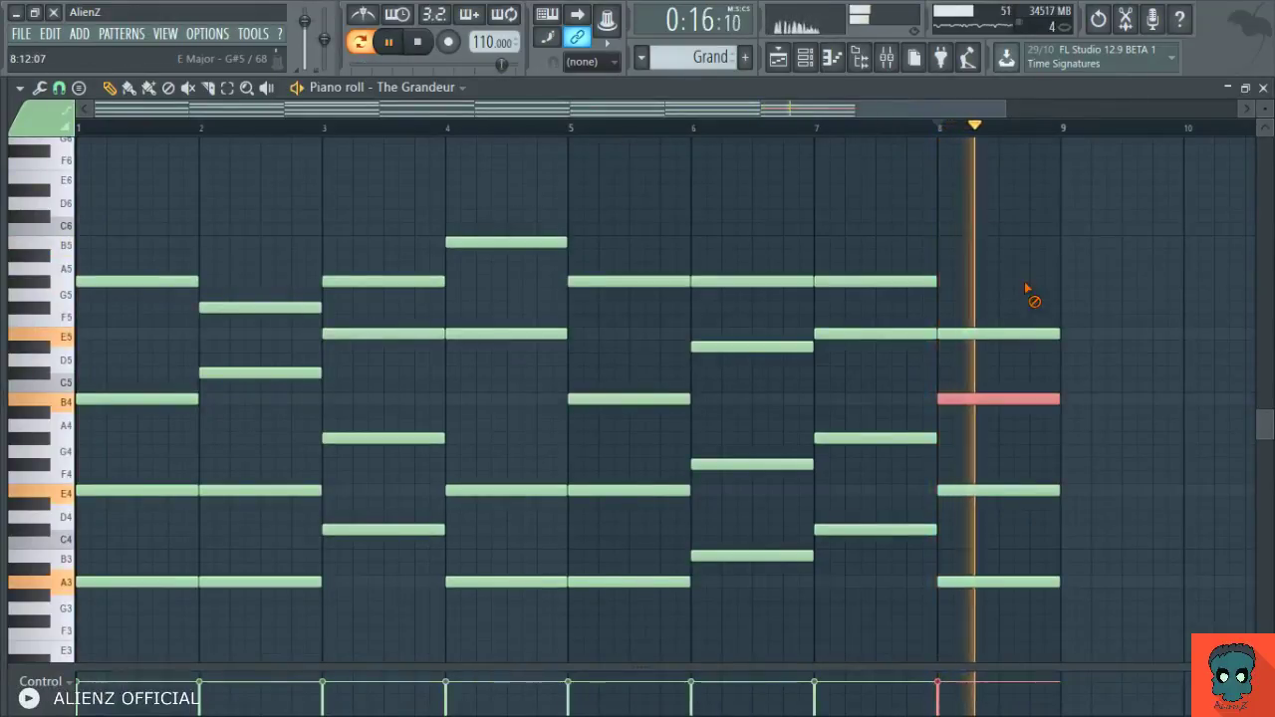
ctrl+click(1027, 285)
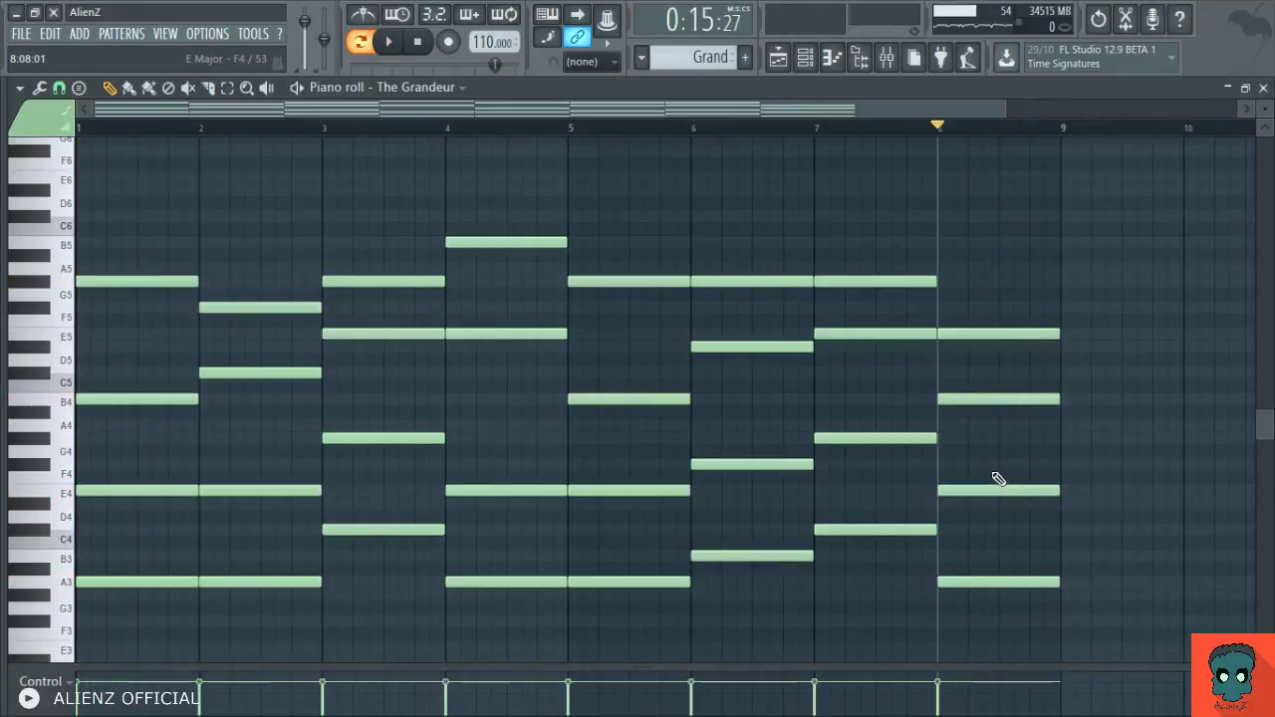
Step: Raise the bar 8 chord's E4 note to F#4 and its A3 note to B3, and play the progression
key(space)
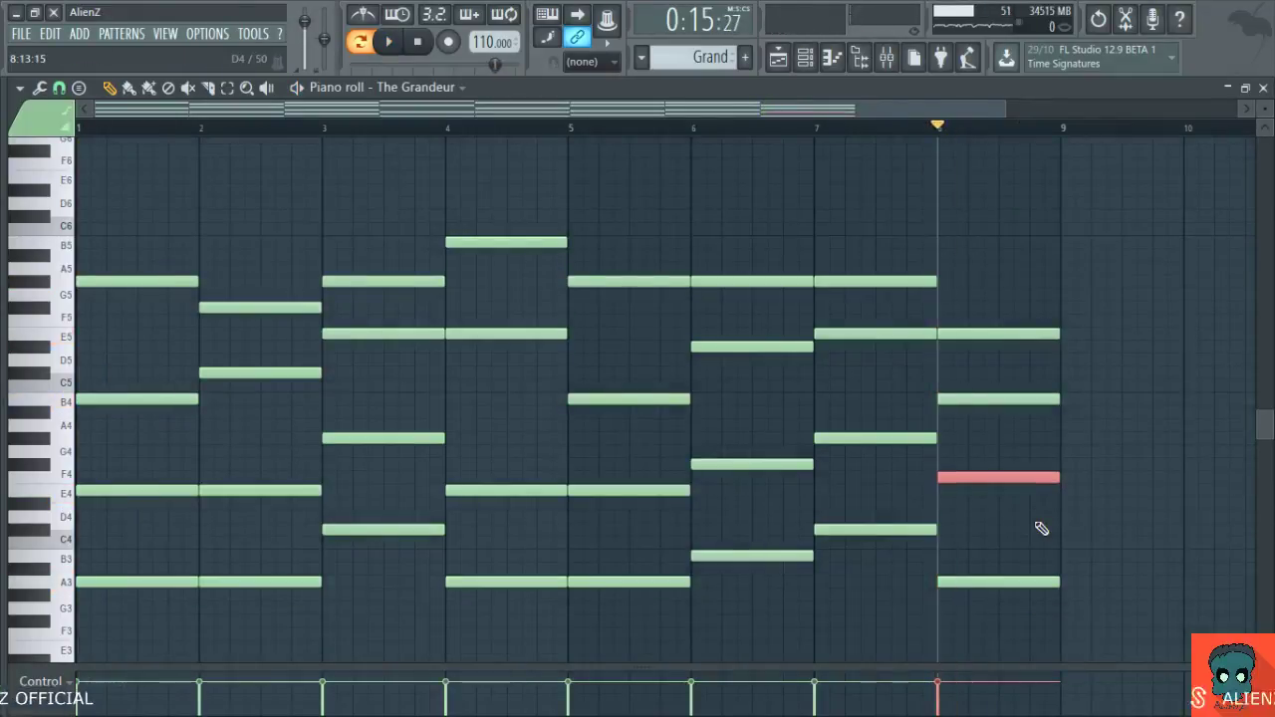
drag(1042, 523, 1090, 621)
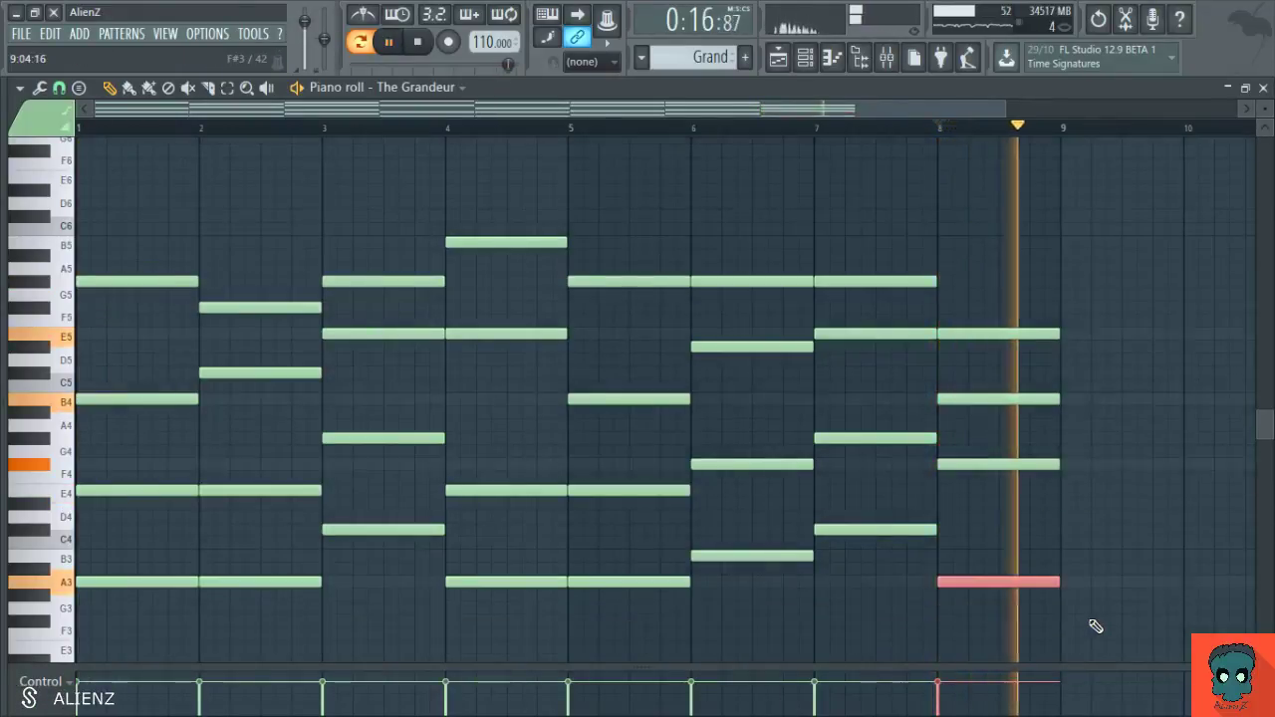
click(1095, 625)
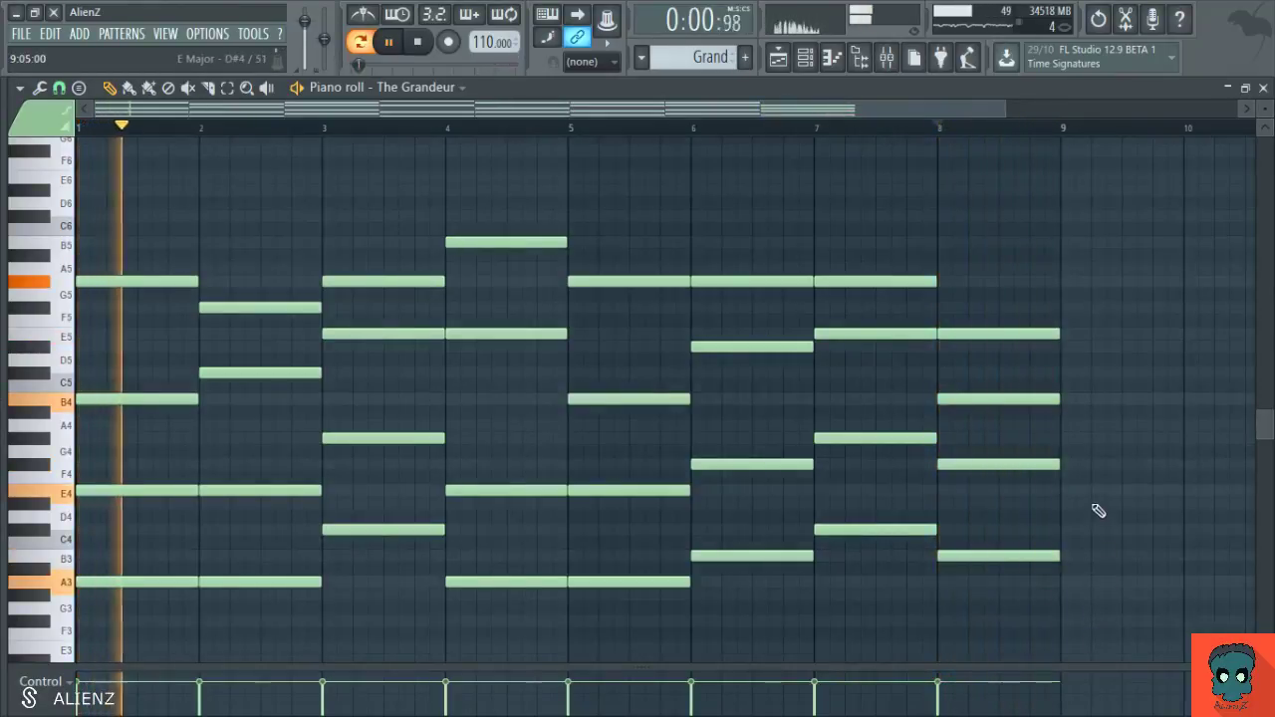
scroll(878, 114, up, 1)
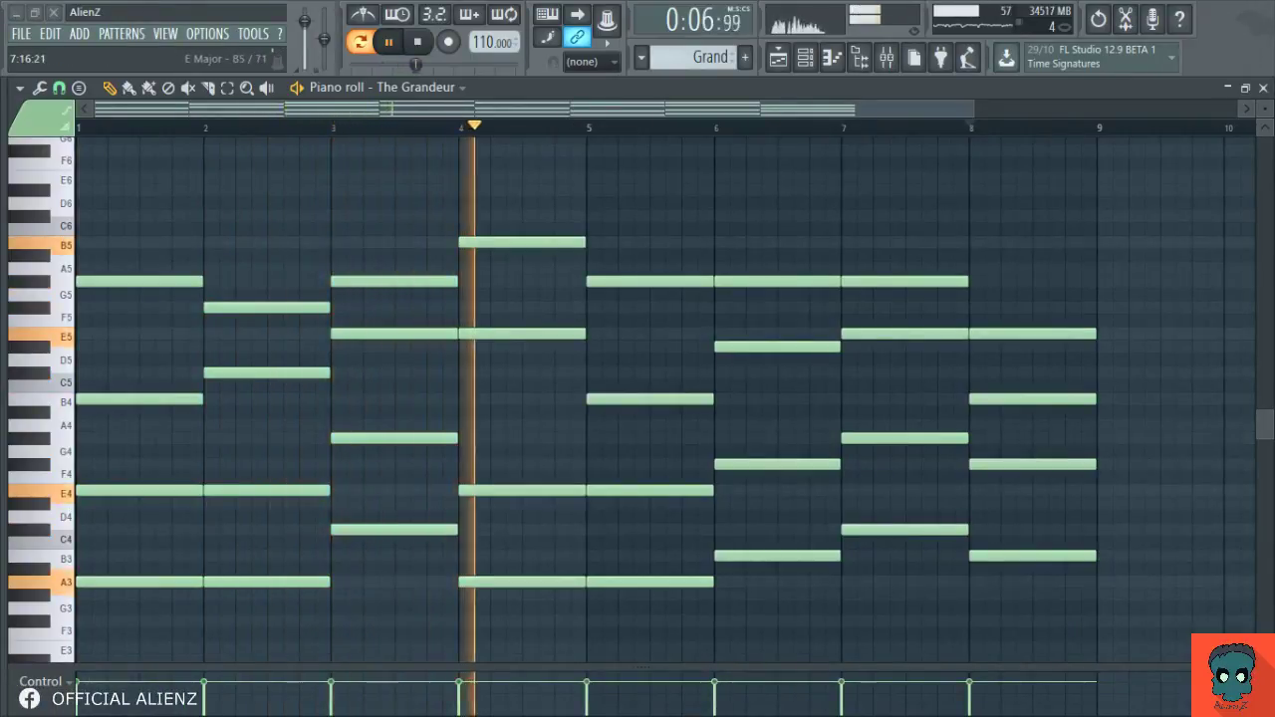
Step: Undo the arpeggiated chopping of the piano chords and restore the sustained notes
scroll(831, 365, up, 1)
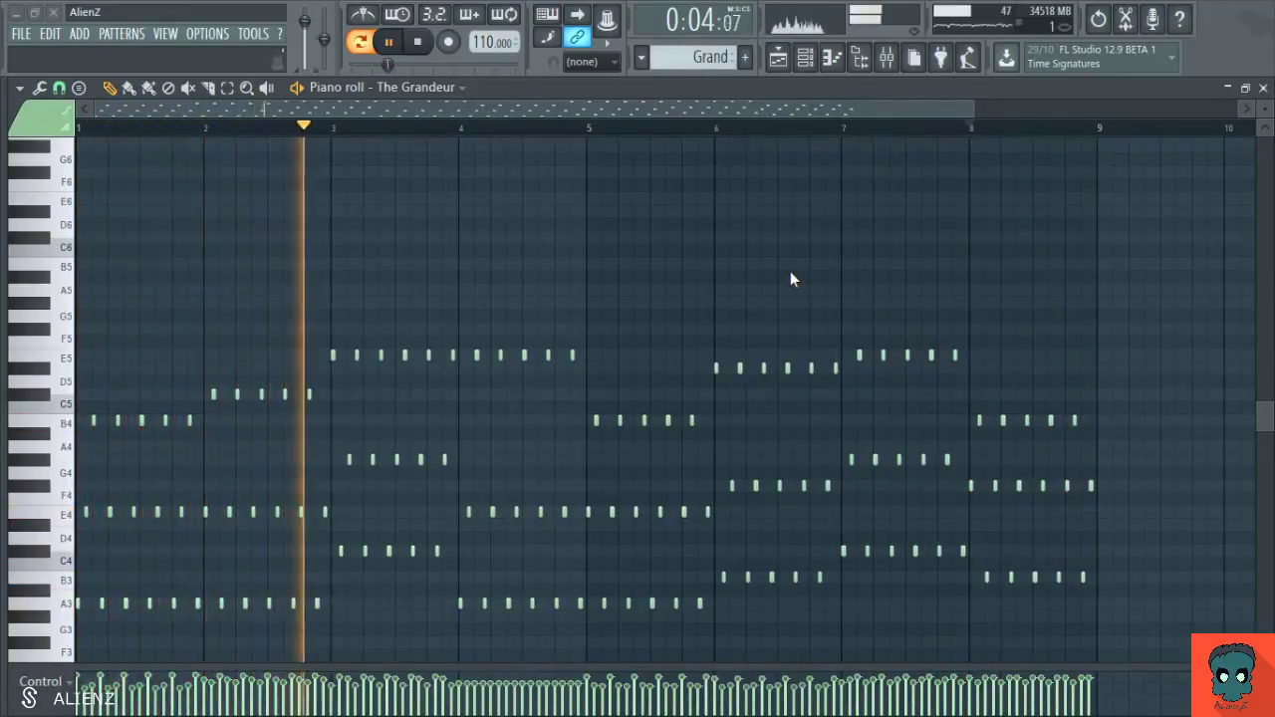
key(ctrl+z)
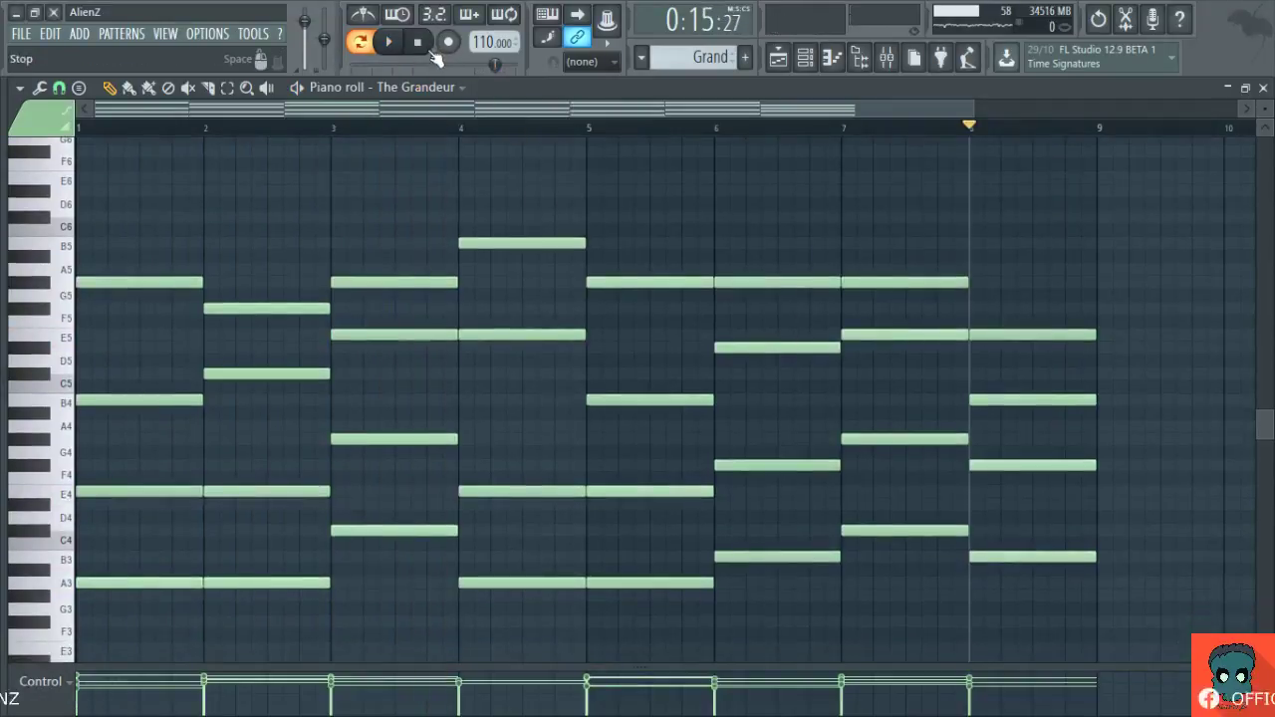
scroll(469, 344, down, 1)
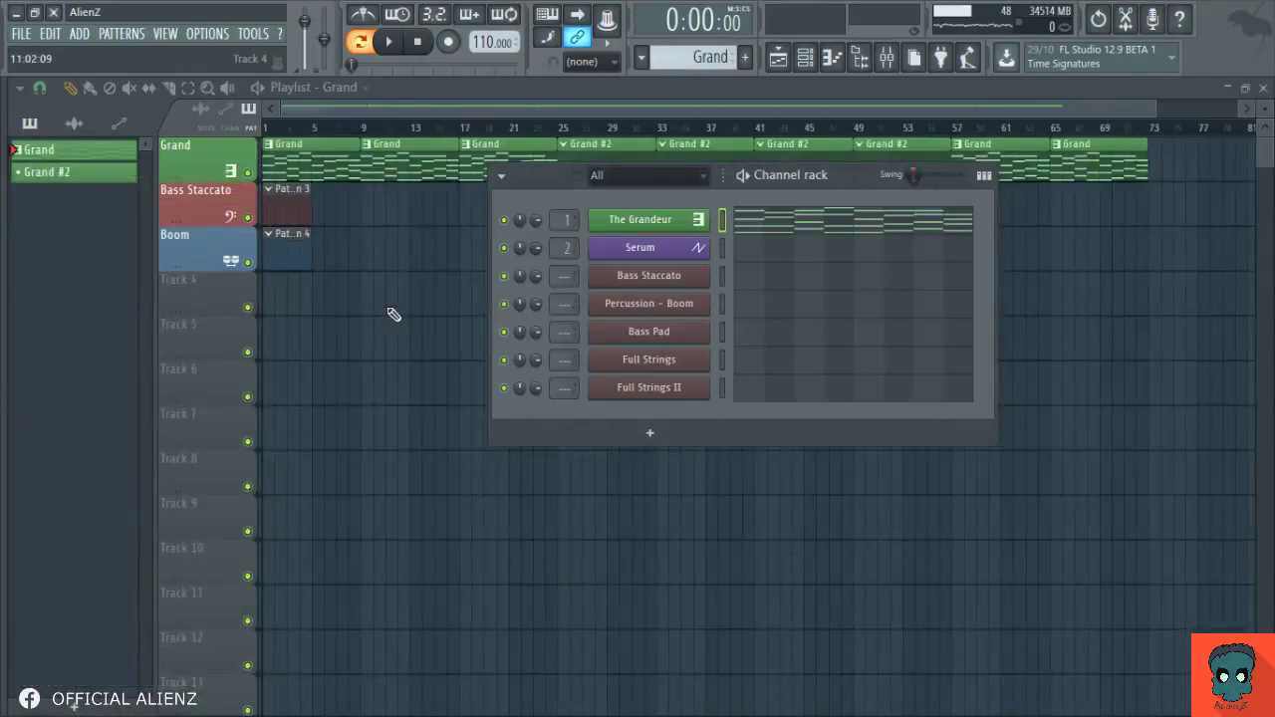
Step: In the mixer, set the piano's ValhallaRoom reverb to about 32.6% mix and 100% depth while the pattern plays
key(F6)
scroll(551, 127, up, 2)
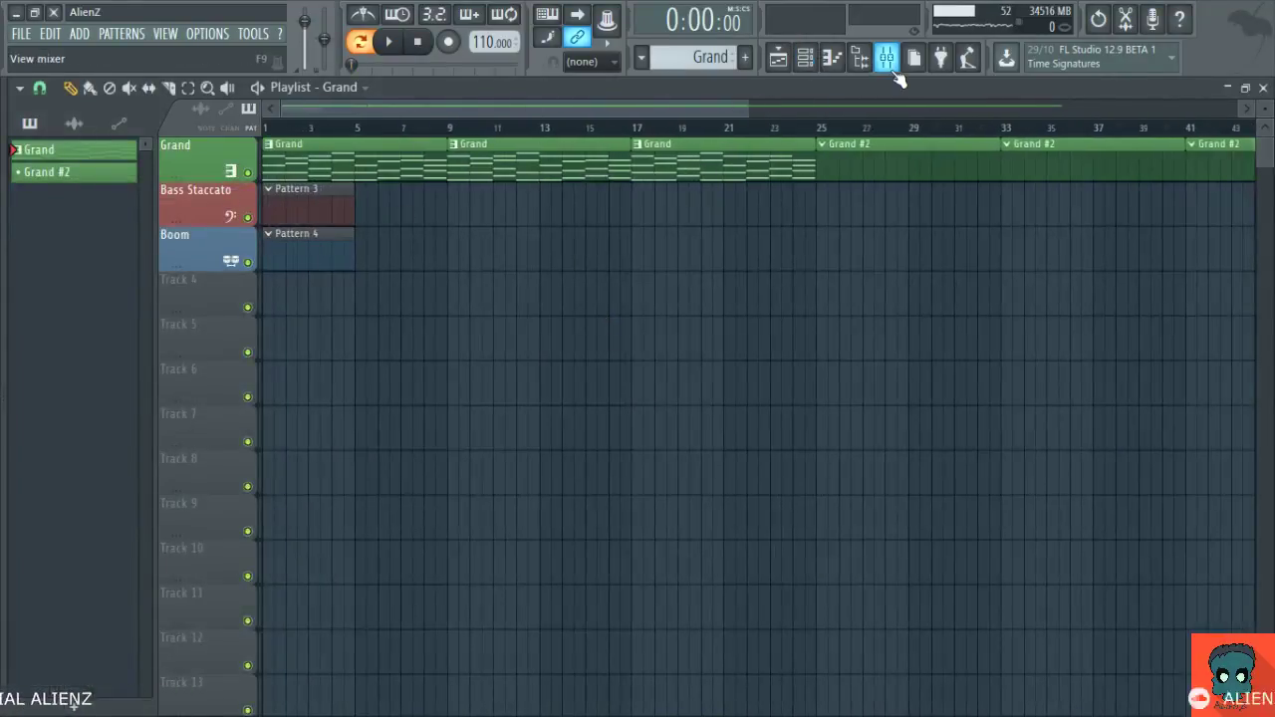
click(886, 58)
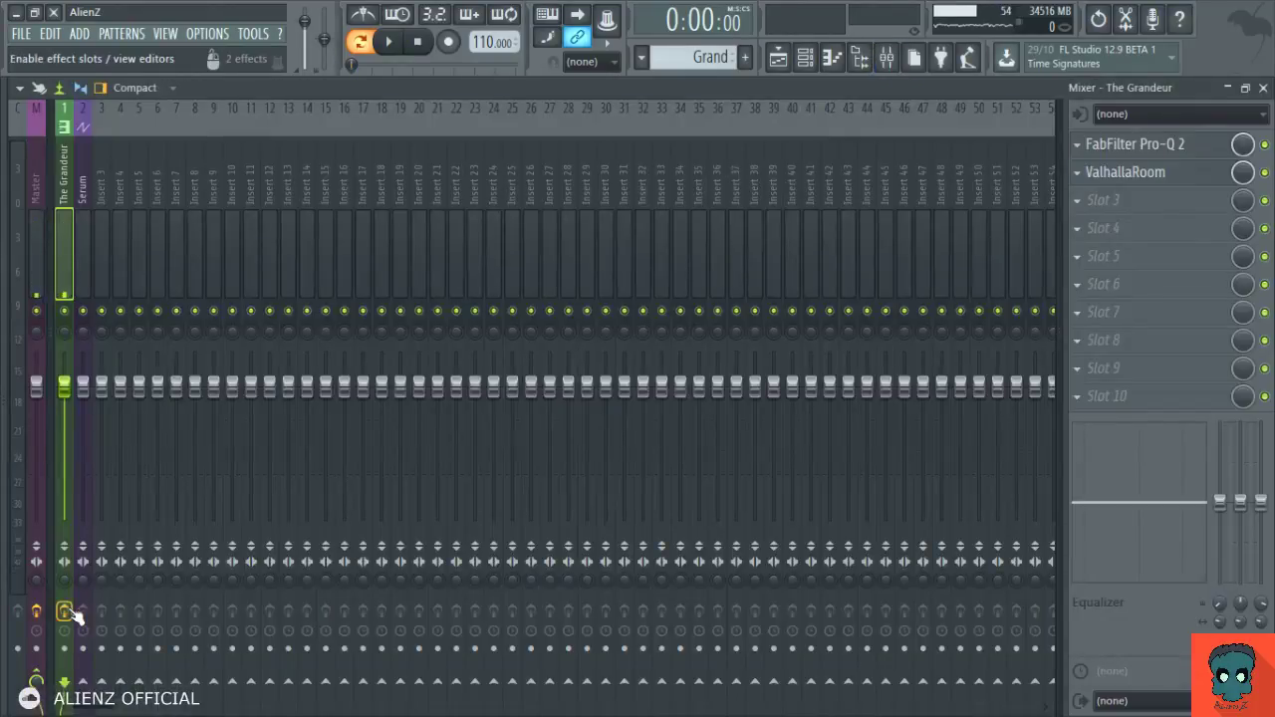
key(space)
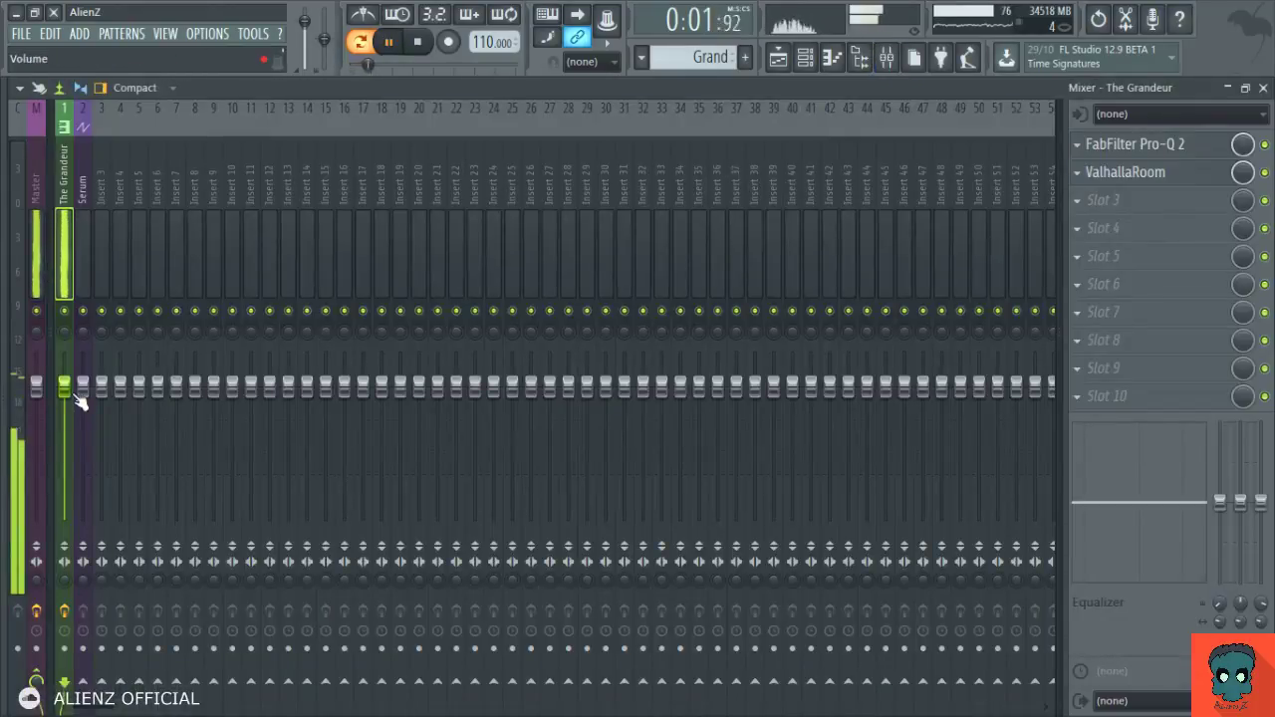
click(1179, 179)
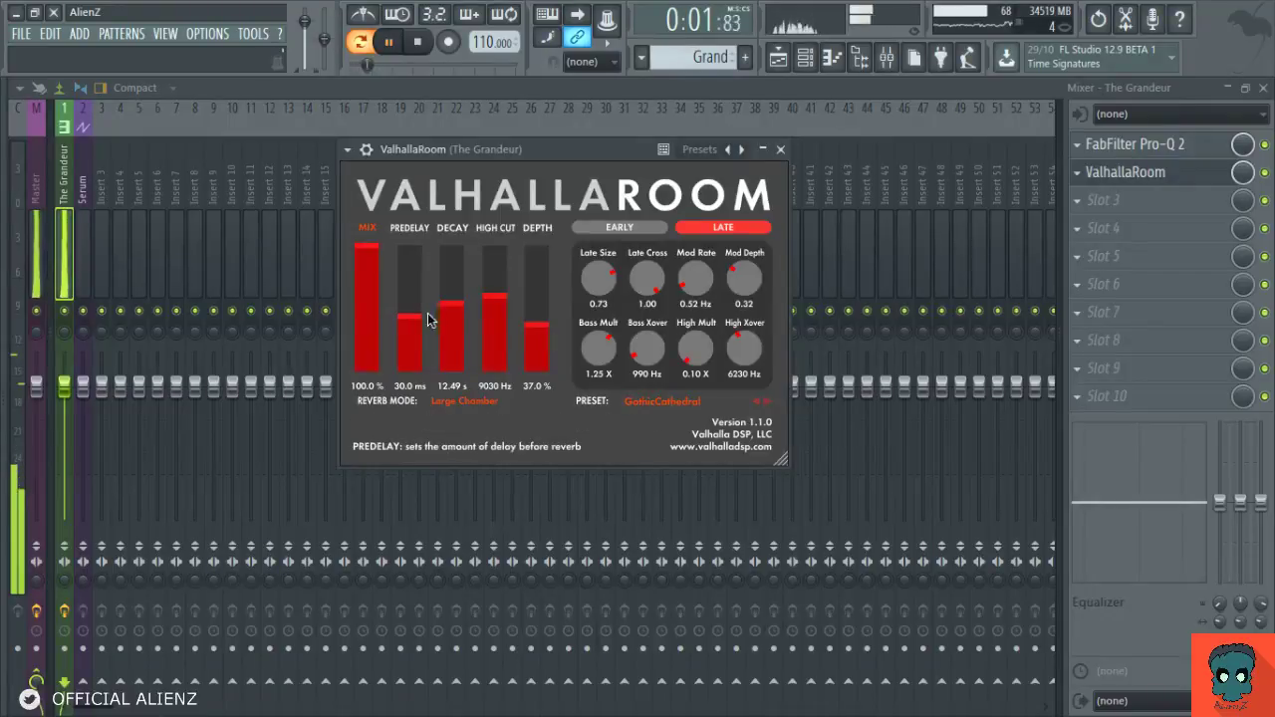
drag(375, 322, 371, 297)
drag(537, 323, 537, 245)
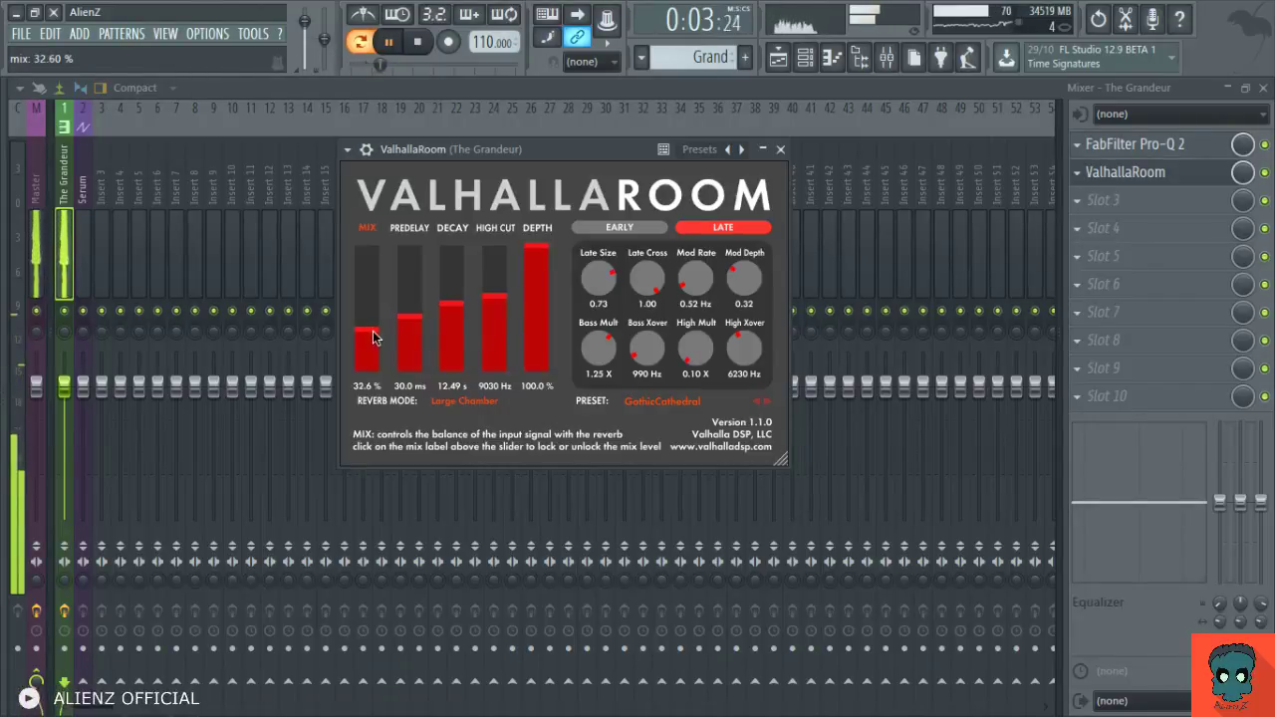
click(781, 150)
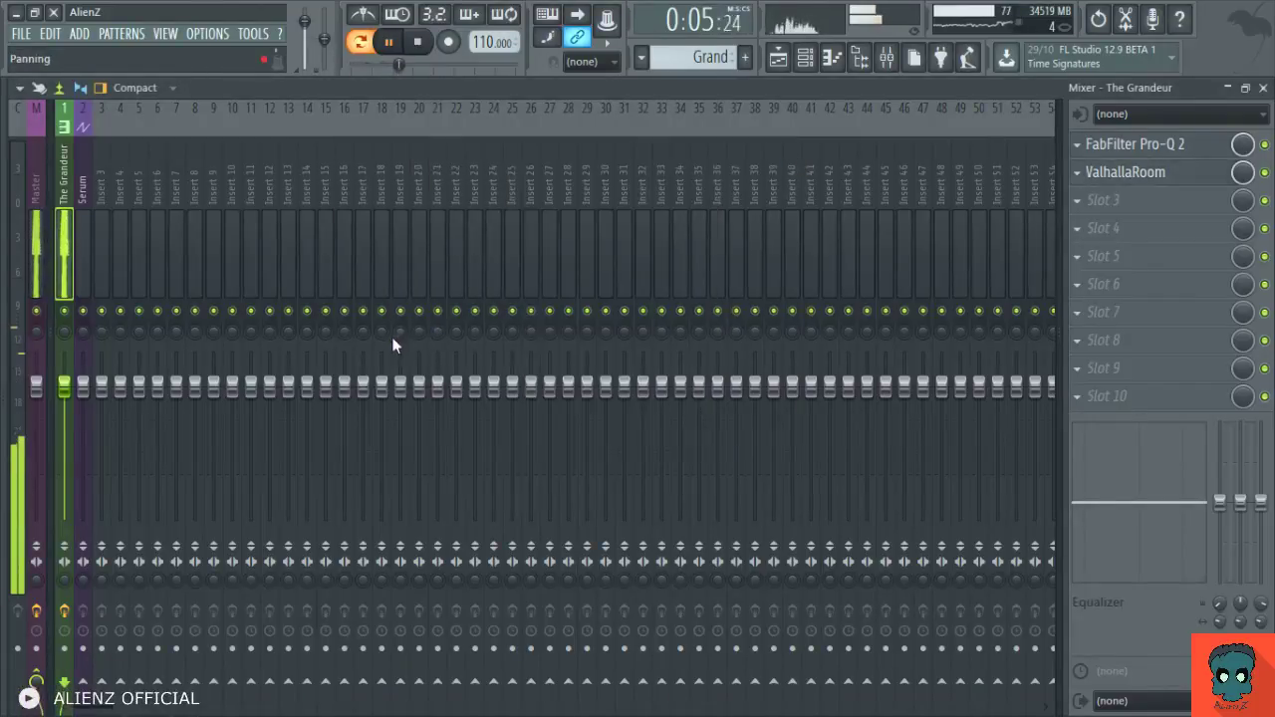
Step: Open Pattern 3 from the playlist and examine the Bass Staccato instrument and its piano roll
key(F5)
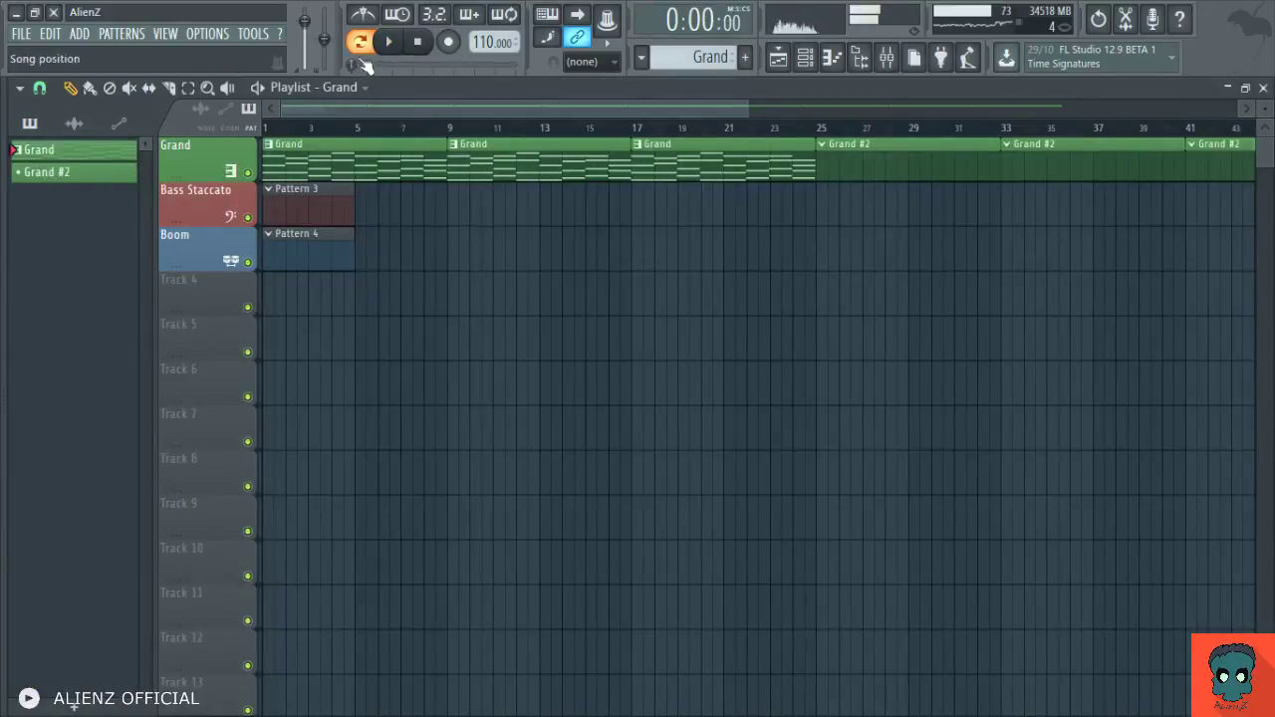
scroll(355, 134, up, 4)
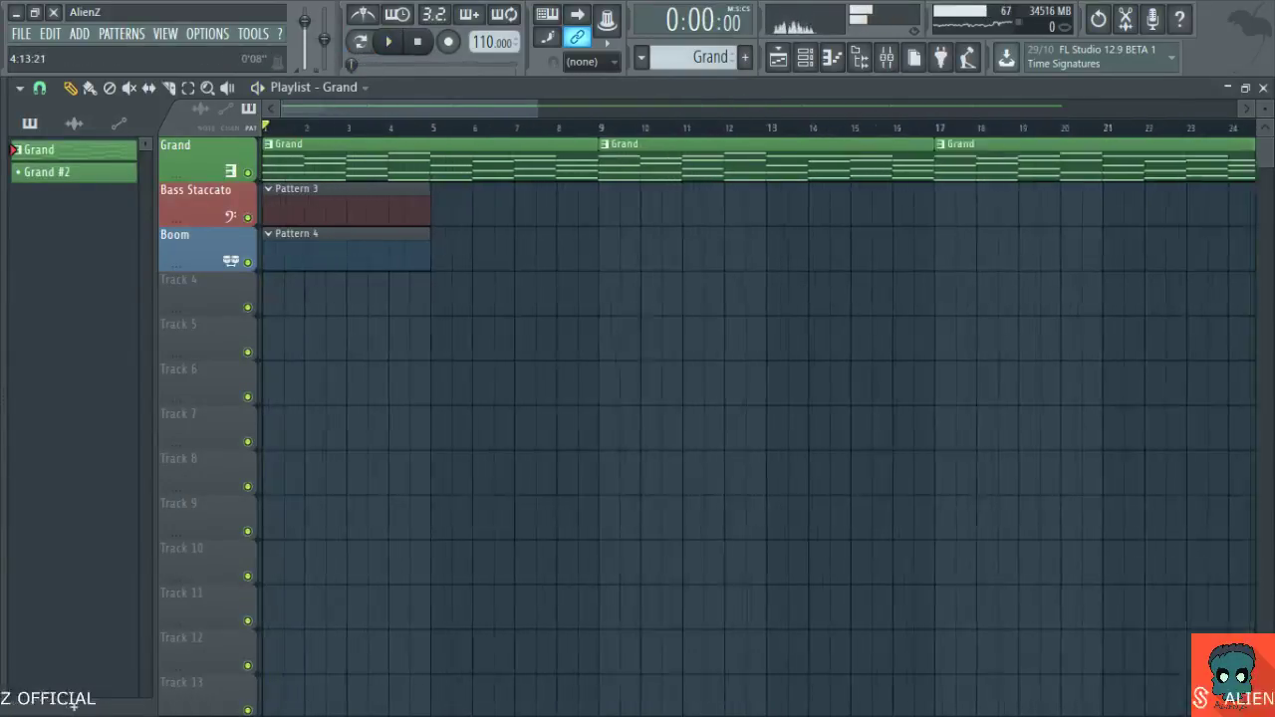
double_click(375, 212)
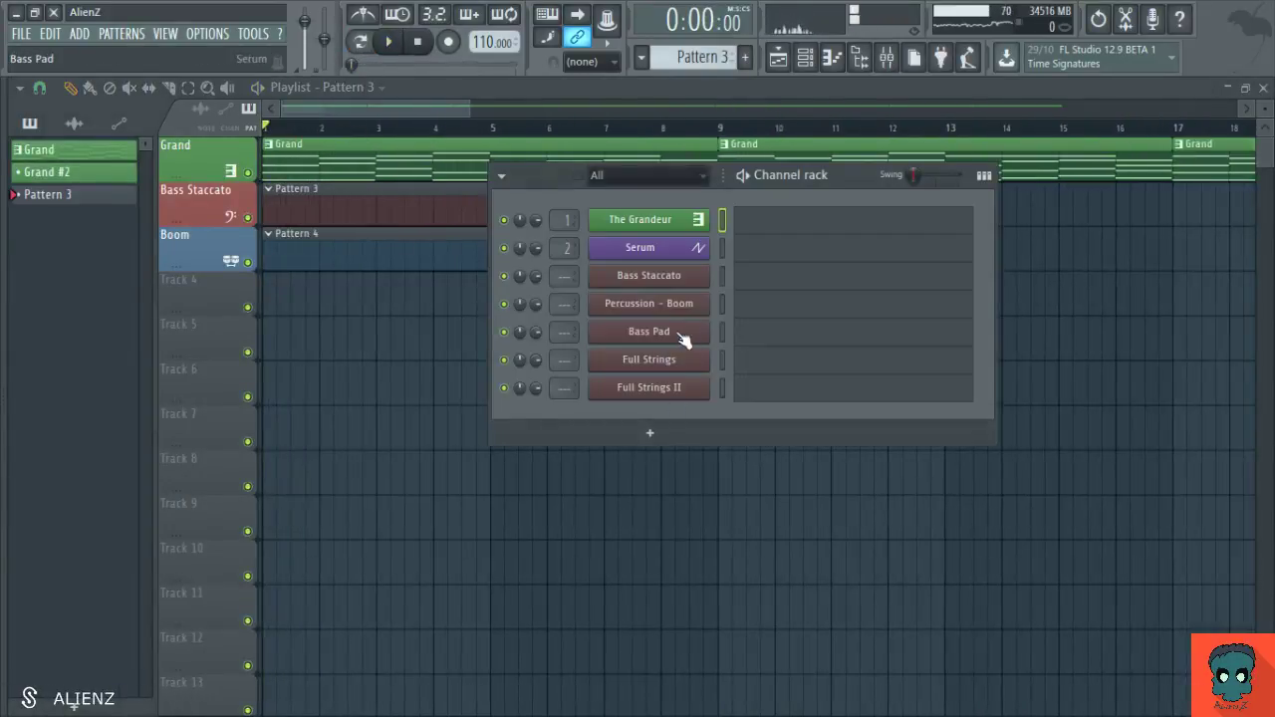
click(649, 275)
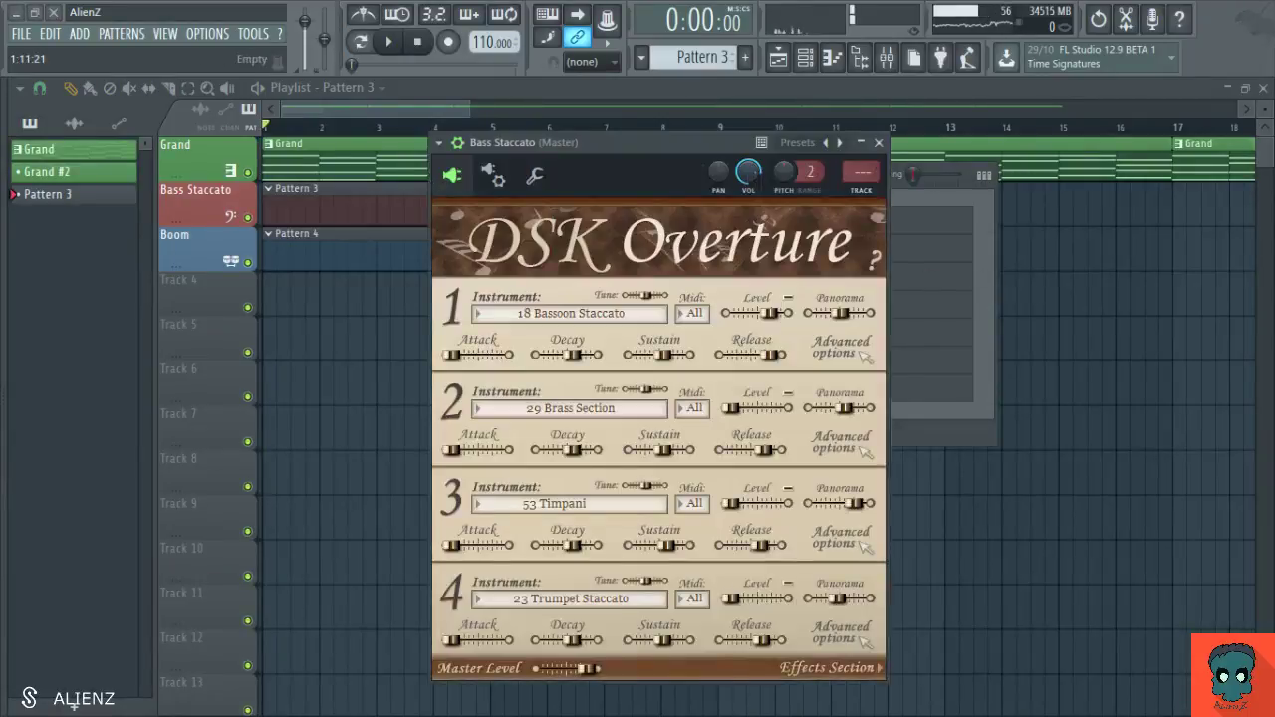
click(878, 143)
click(796, 278)
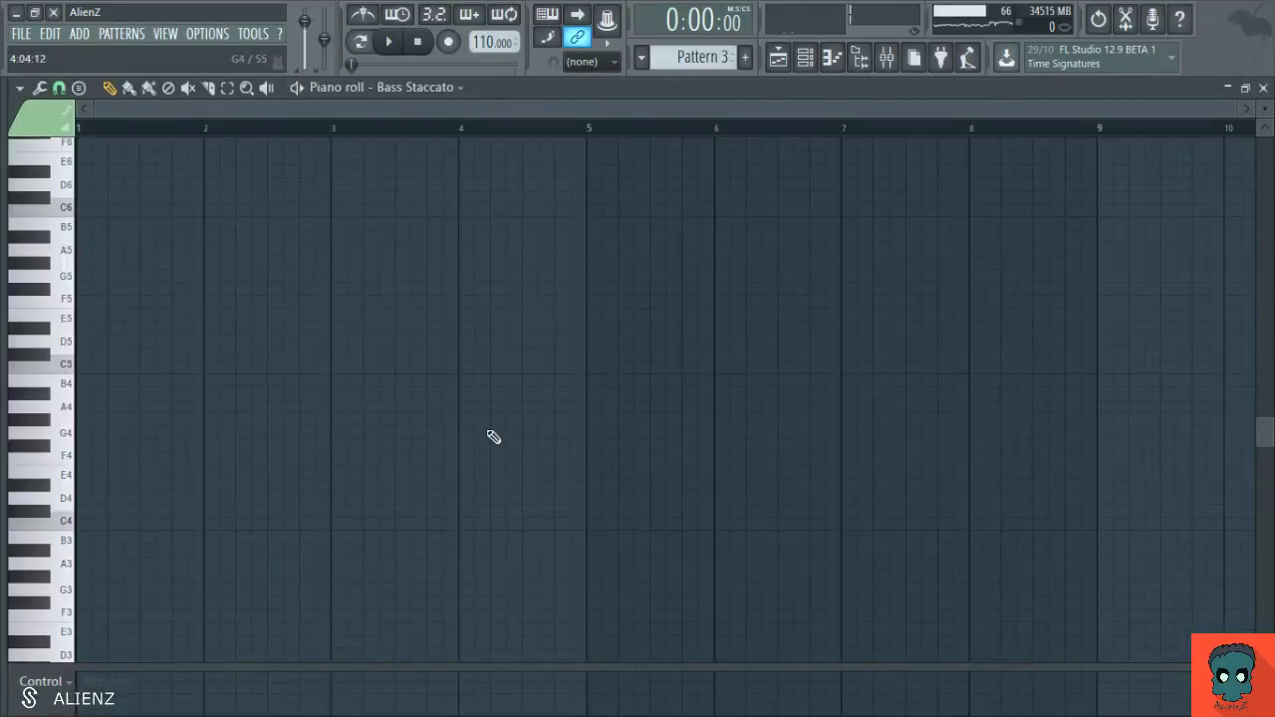
key(F7)
key(F6)
key(F6)
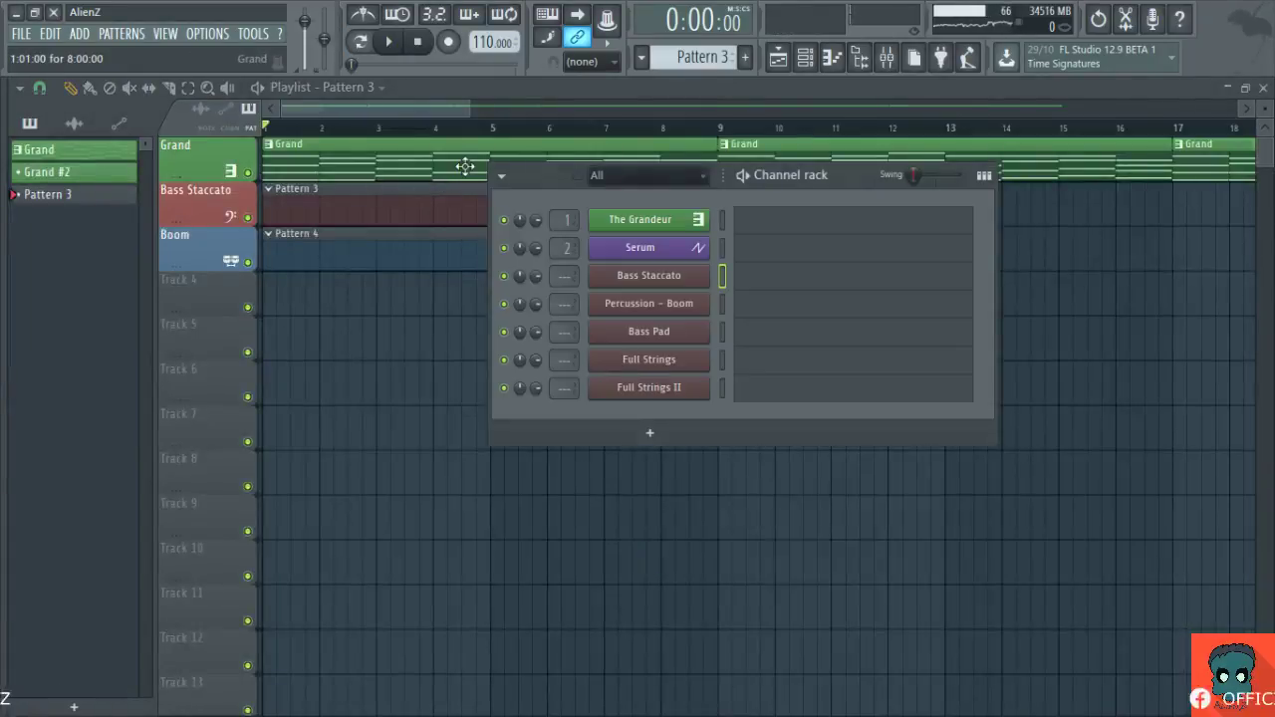
Step: Select and copy the lowest note of each chord in all eight bars of the Grand pattern
double_click(465, 165)
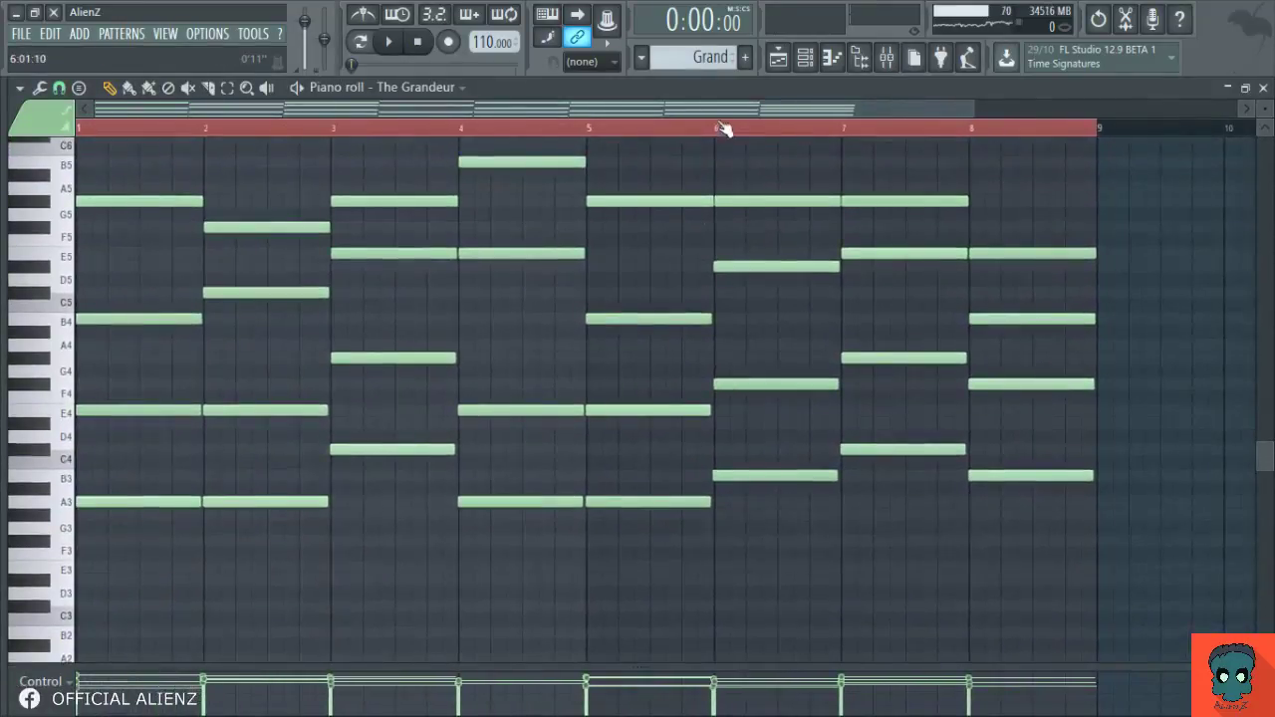
scroll(724, 129, down, 2)
drag(844, 600, 33, 486)
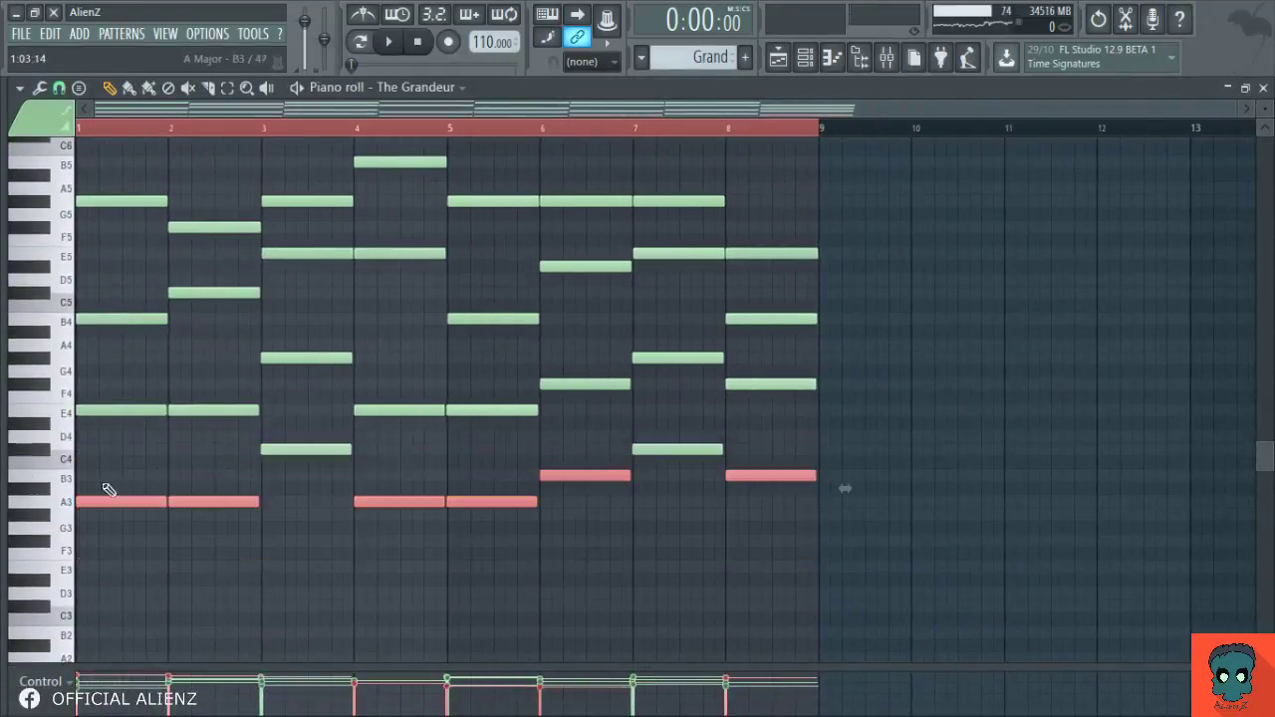
drag(699, 435, 717, 535)
key(F7)
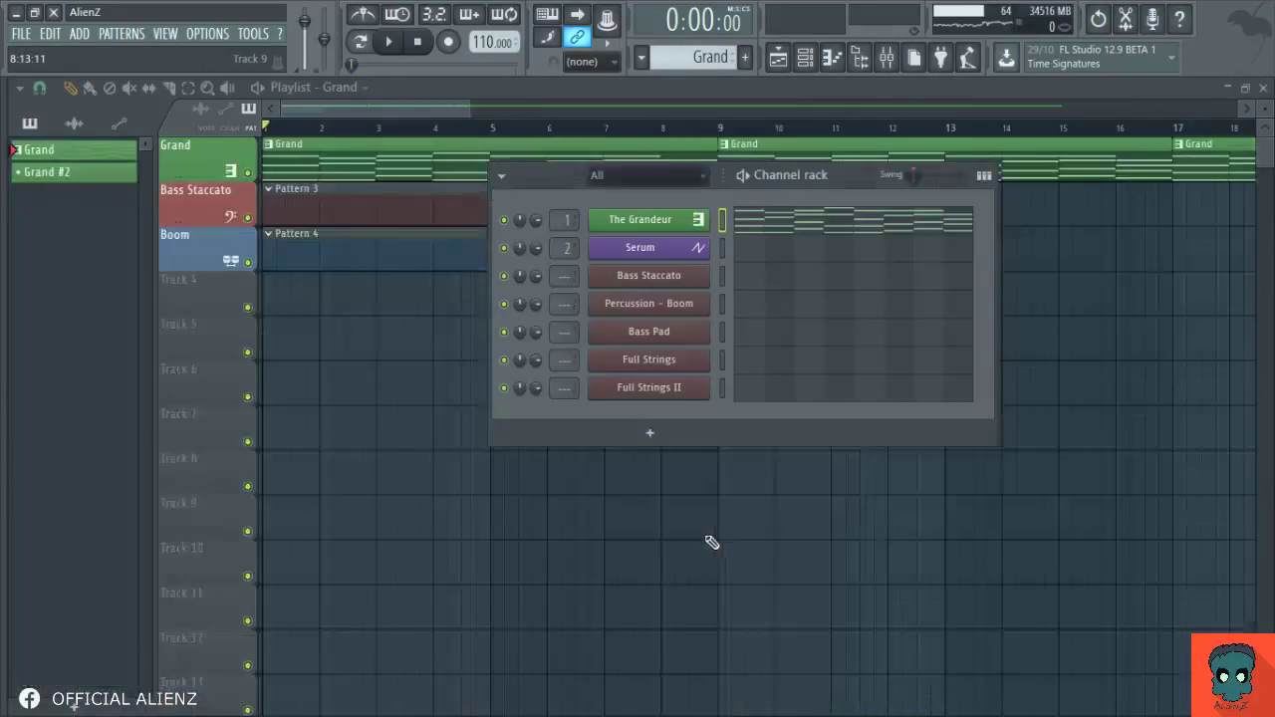
Step: Paste the copied low notes into the Bass Staccato channel of Pattern 3, switch to pattern mode and deselect
key(F6)
double_click(390, 211)
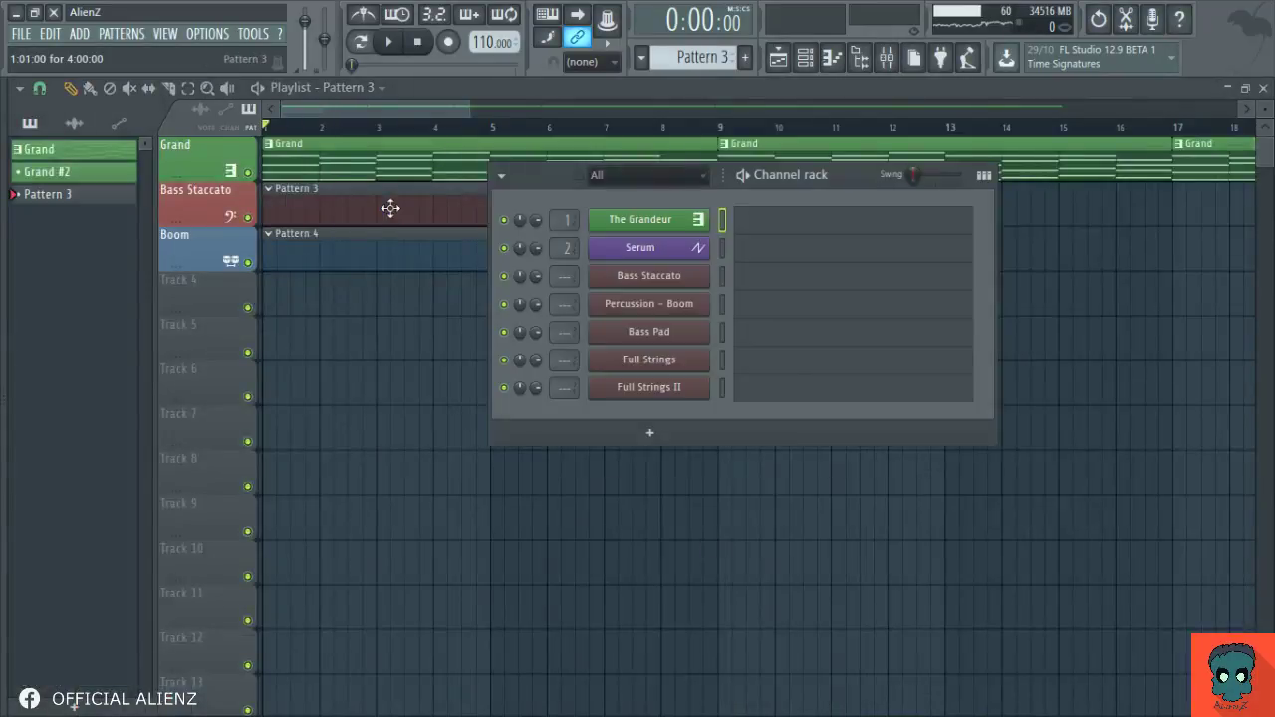
click(762, 280)
key(ctrl+v)
scroll(615, 442, down, 2)
click(369, 43)
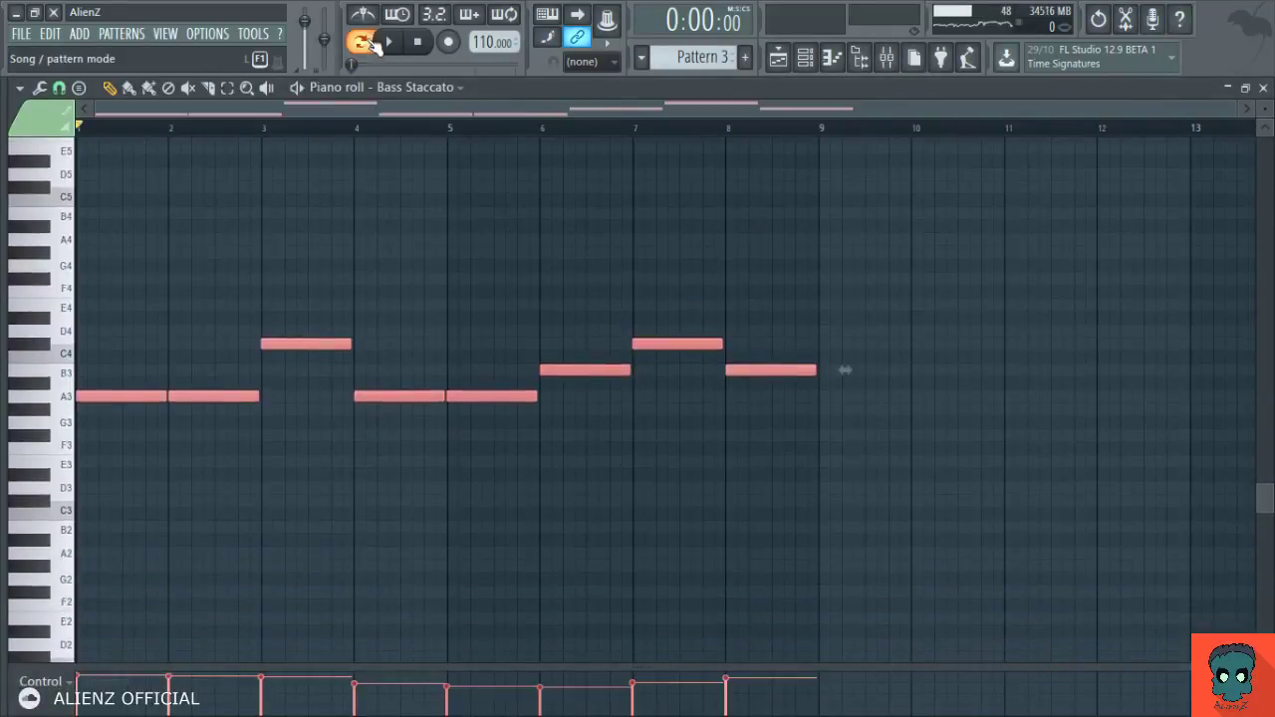
click(412, 242)
Step: Audition the pasted Bass Staccato line in Pattern 3 from the start
key(space)
key(space)
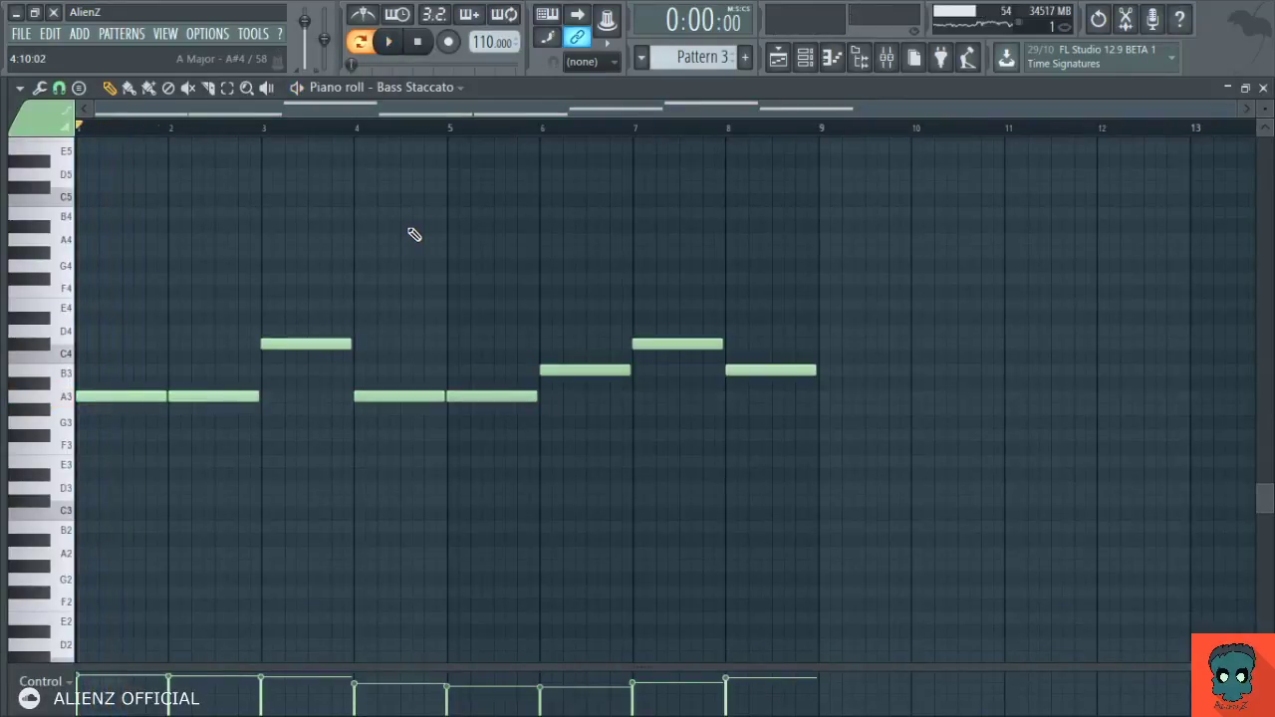
key(space)
key(space)
key(space)
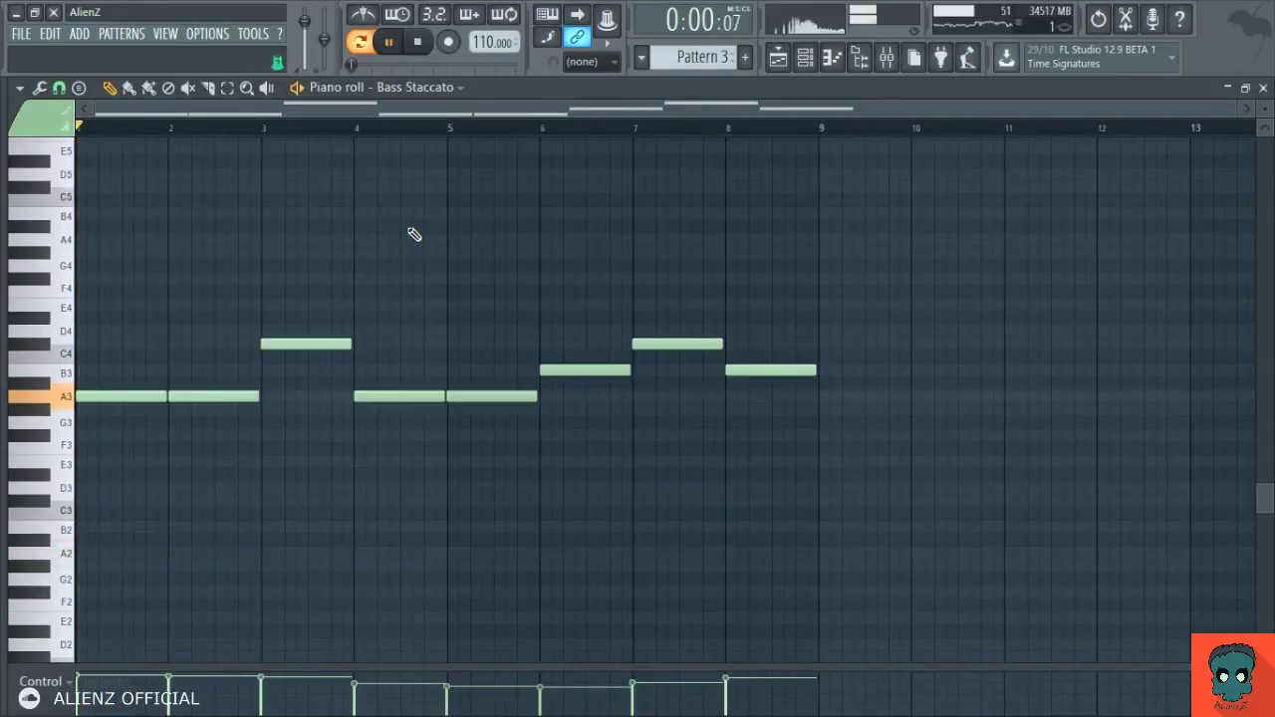
key(space)
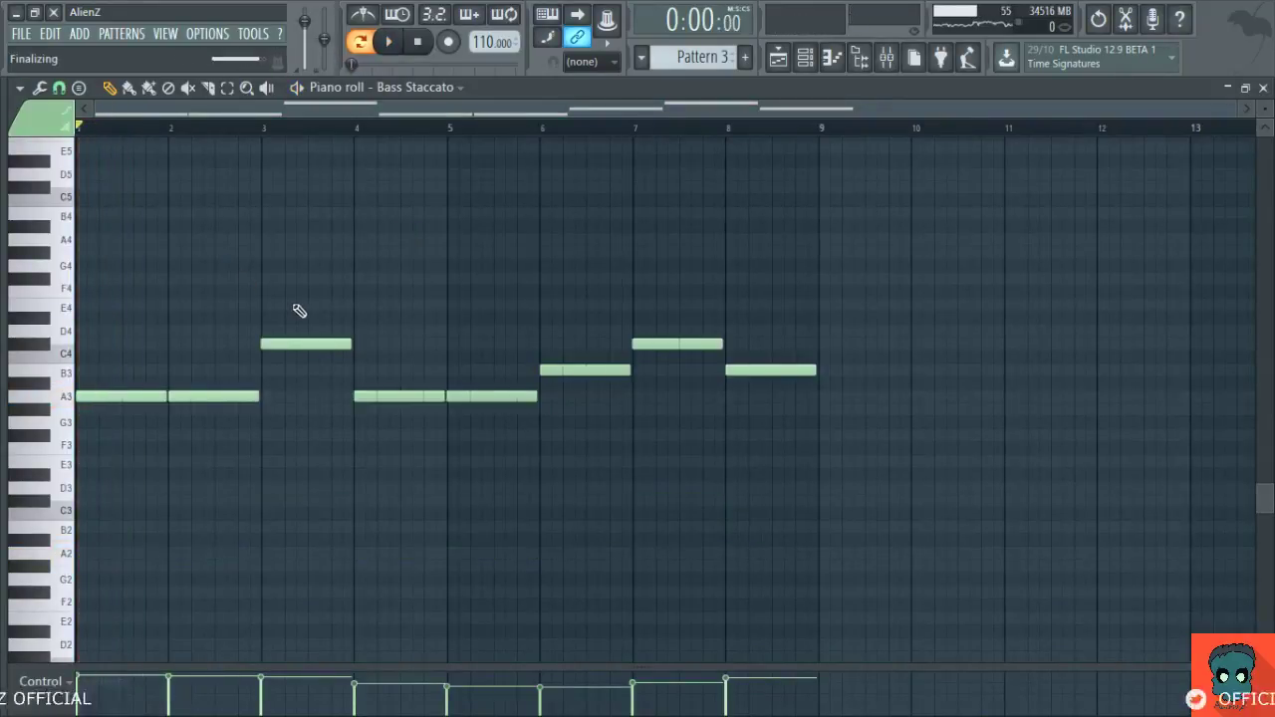
Step: Try chopping the Bass Staccato notes into four per bar, play the line, and undo the chop
key(alt+u)
key(space)
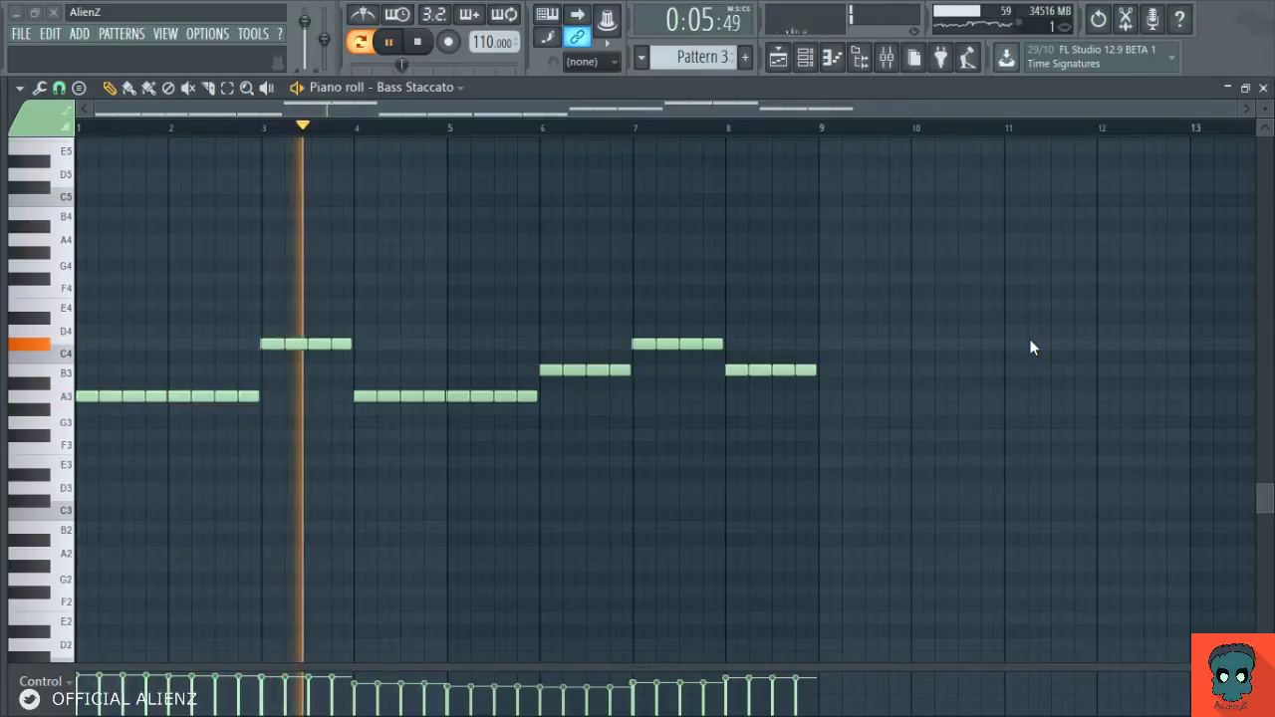
key(space)
key(ctrl+z)
key(Escape)
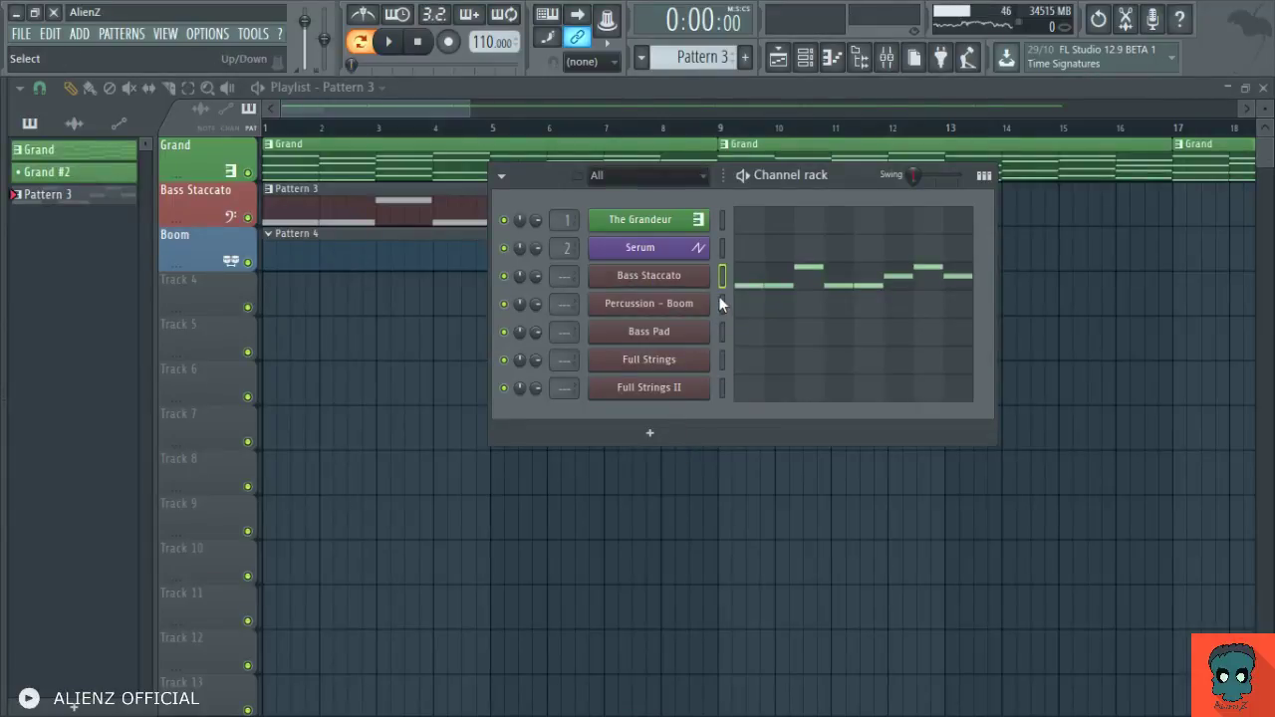
Step: Move Pattern 3's bass line to the Serum channel, chop its notes into four per bar, and play it
click(722, 248)
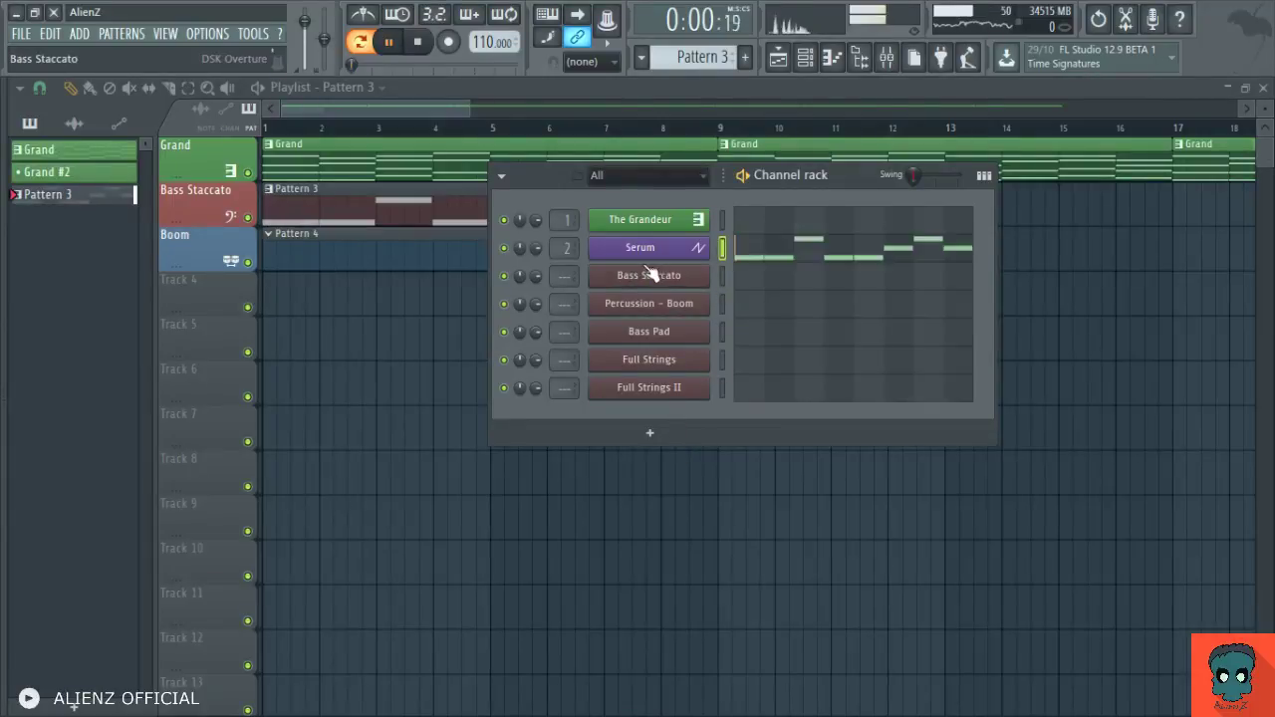
click(797, 259)
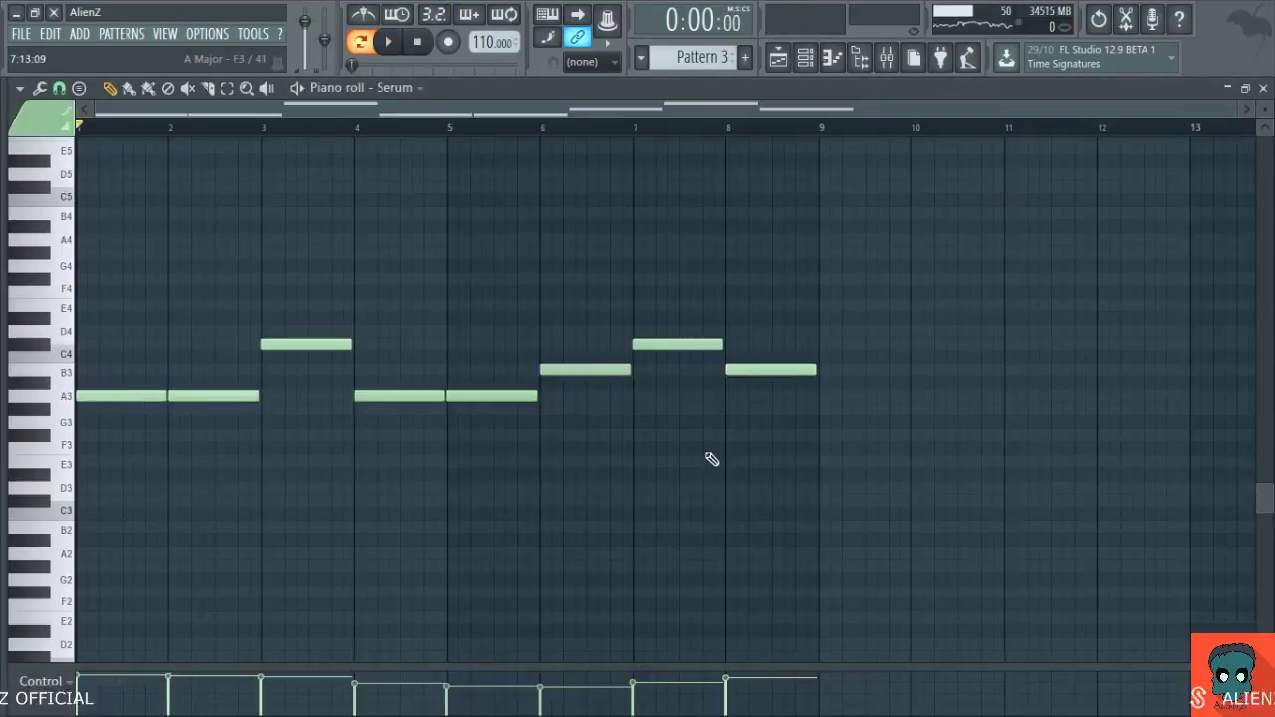
key(space)
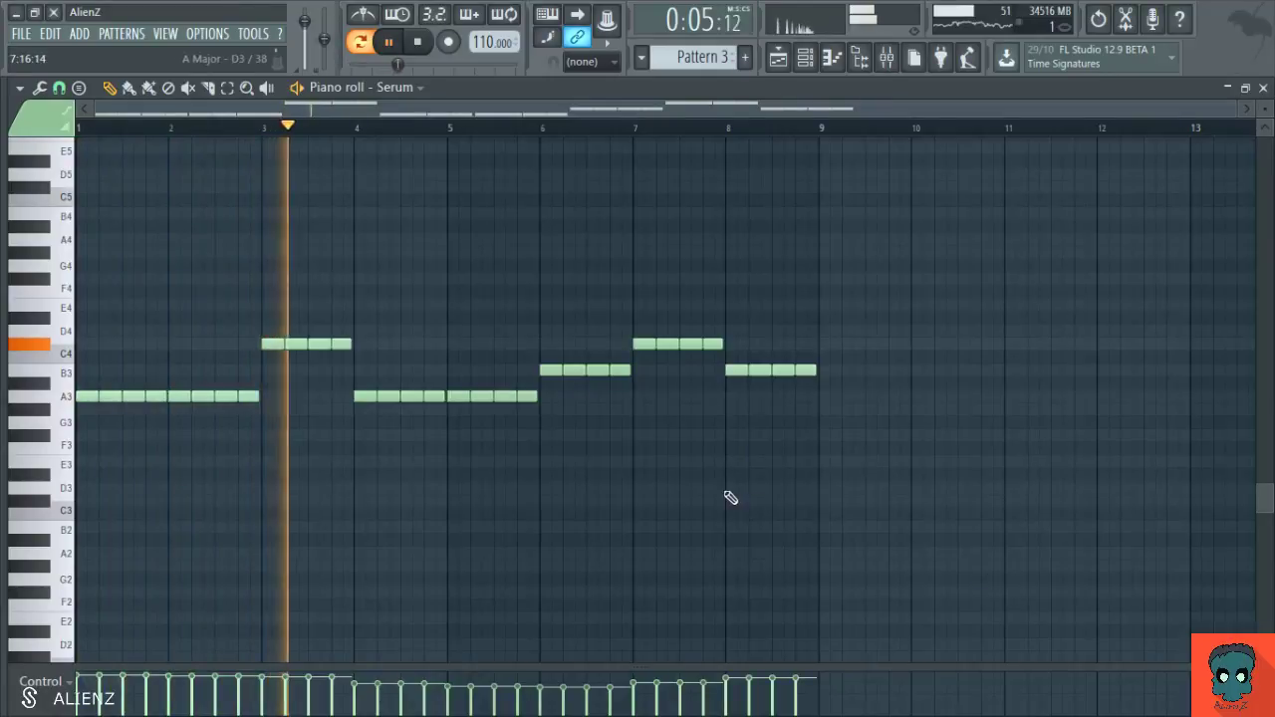
scroll(414, 128, up, 3)
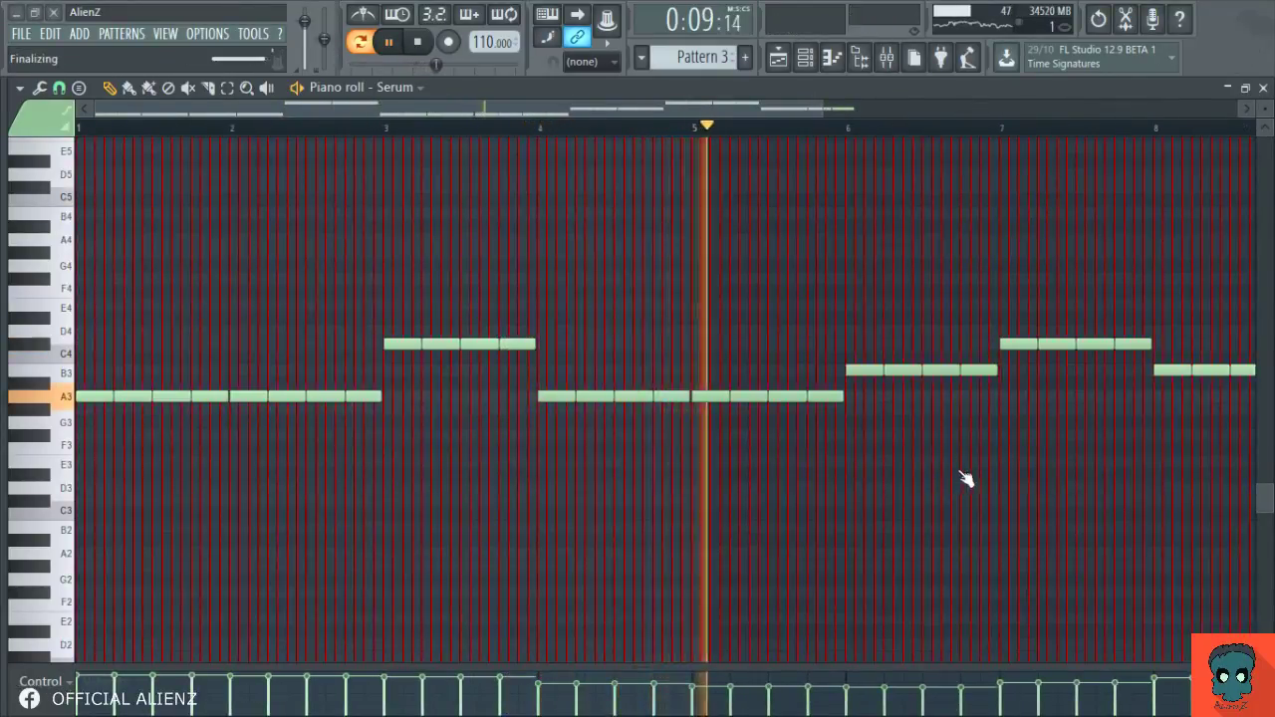
scroll(803, 485, up, 2)
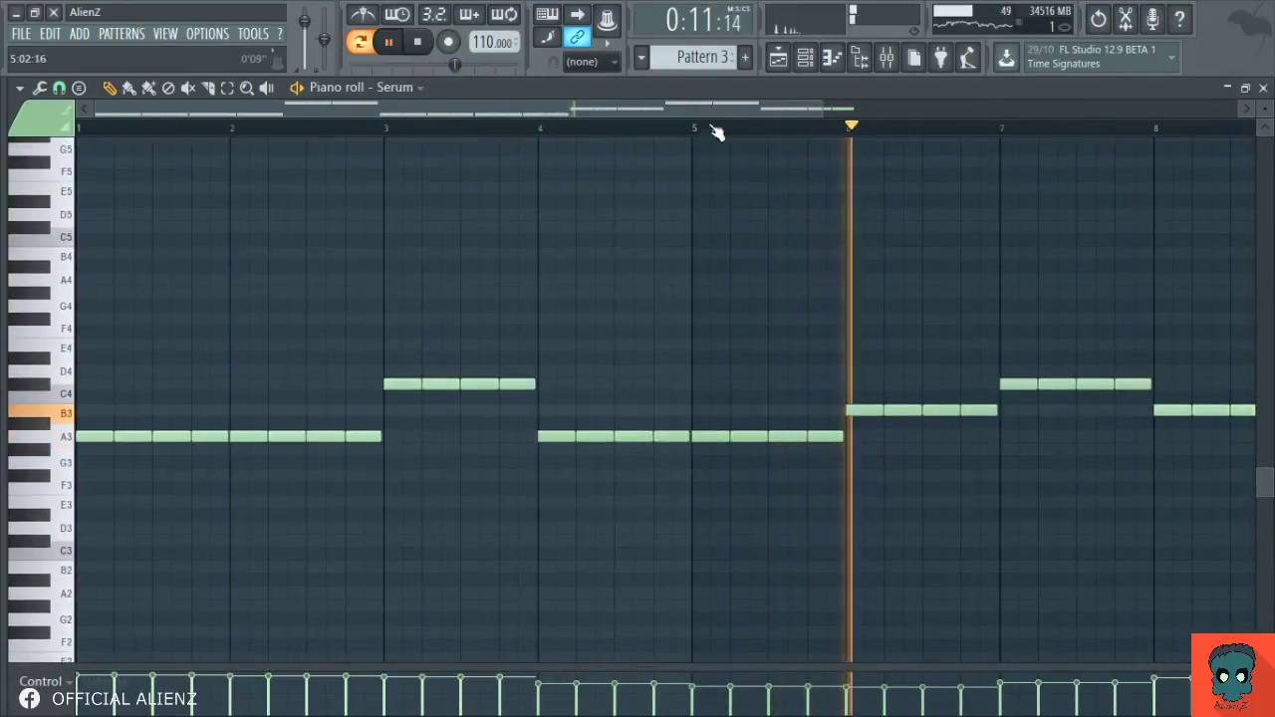
scroll(715, 128, down, 1)
scroll(722, 115, down, 3)
scroll(721, 116, up, 3)
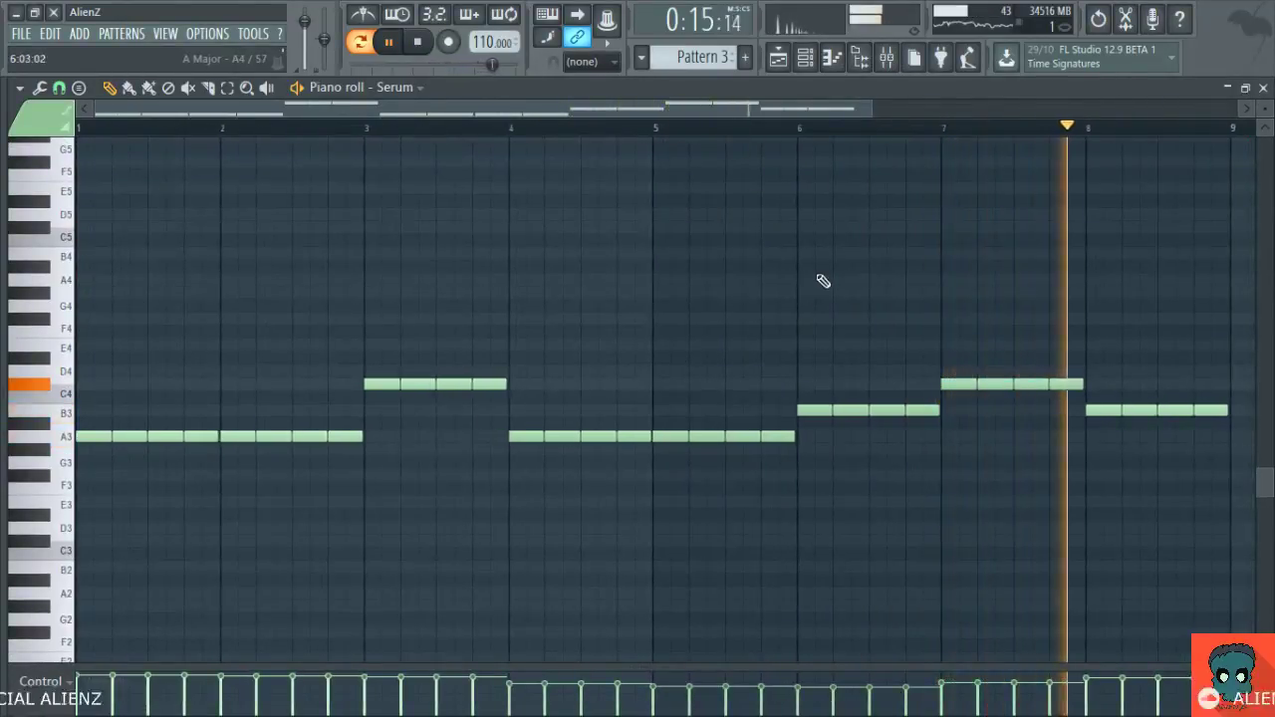
Step: Shorten all the Serum bass notes slightly to leave small gaps, and delete the first A3 note of bar 2
key(ctrl+a)
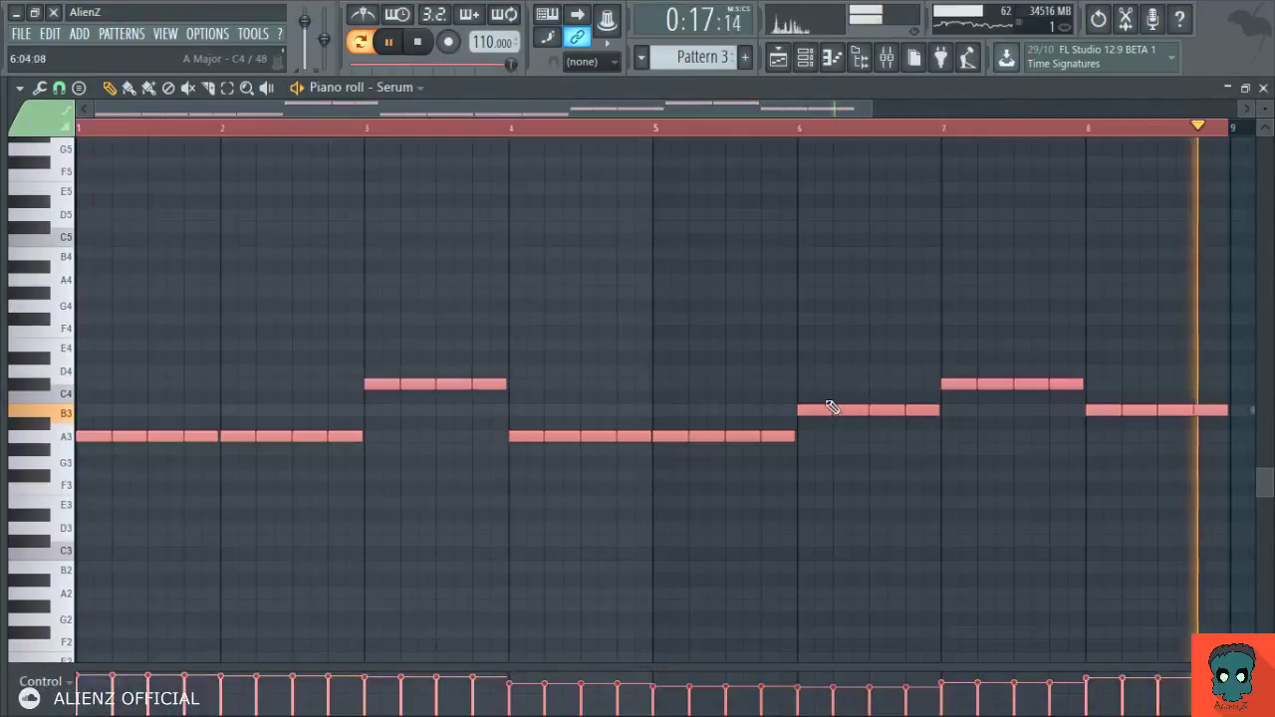
scroll(812, 127, up, 4)
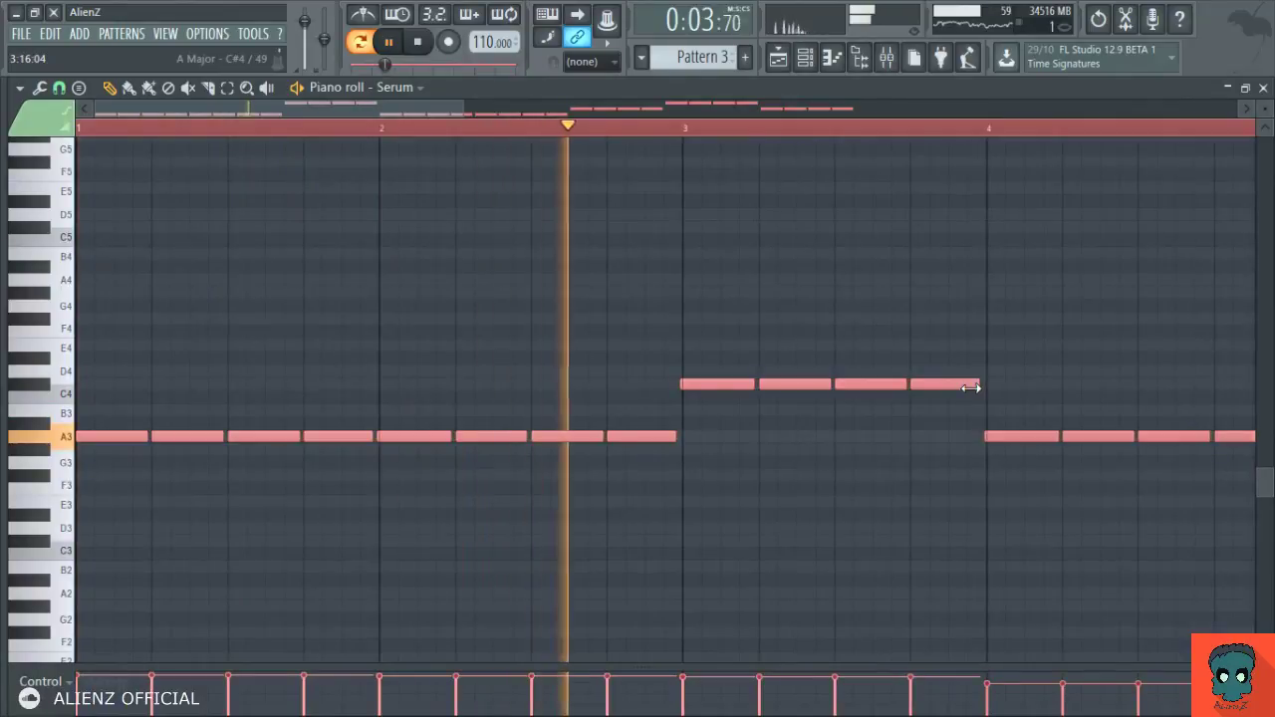
scroll(607, 223, up, 3)
click(649, 415)
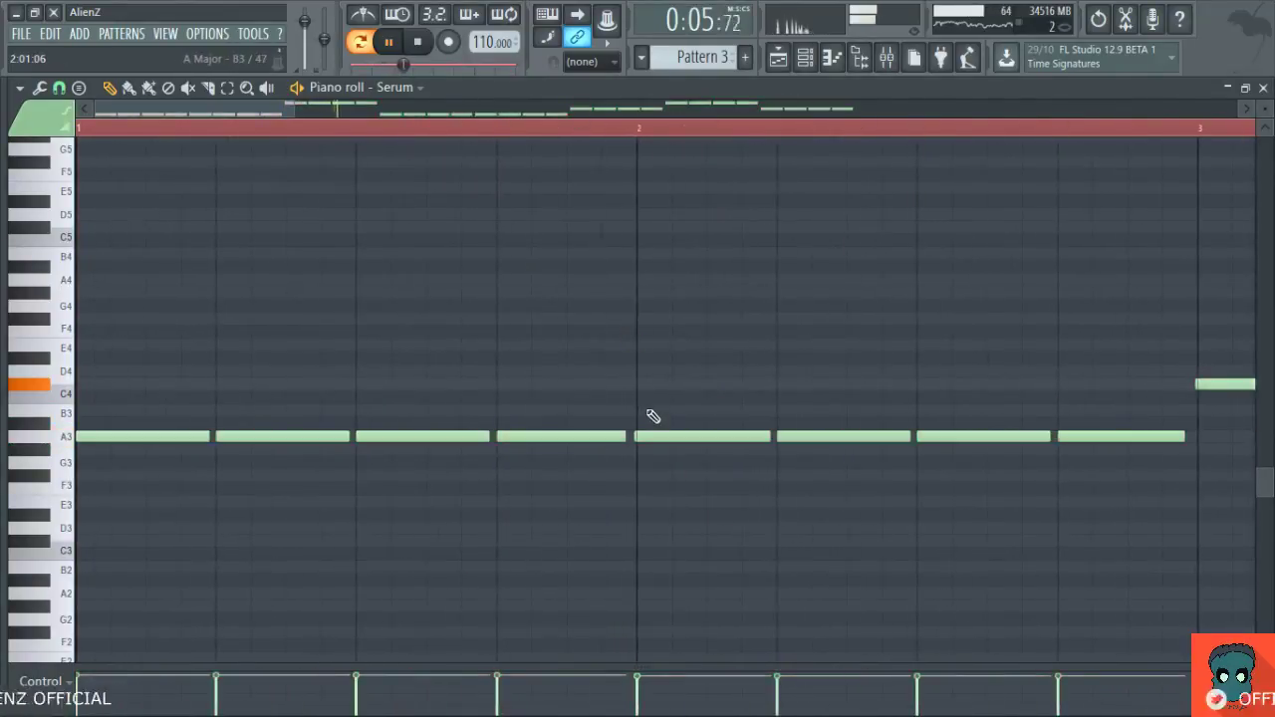
right_click(638, 437)
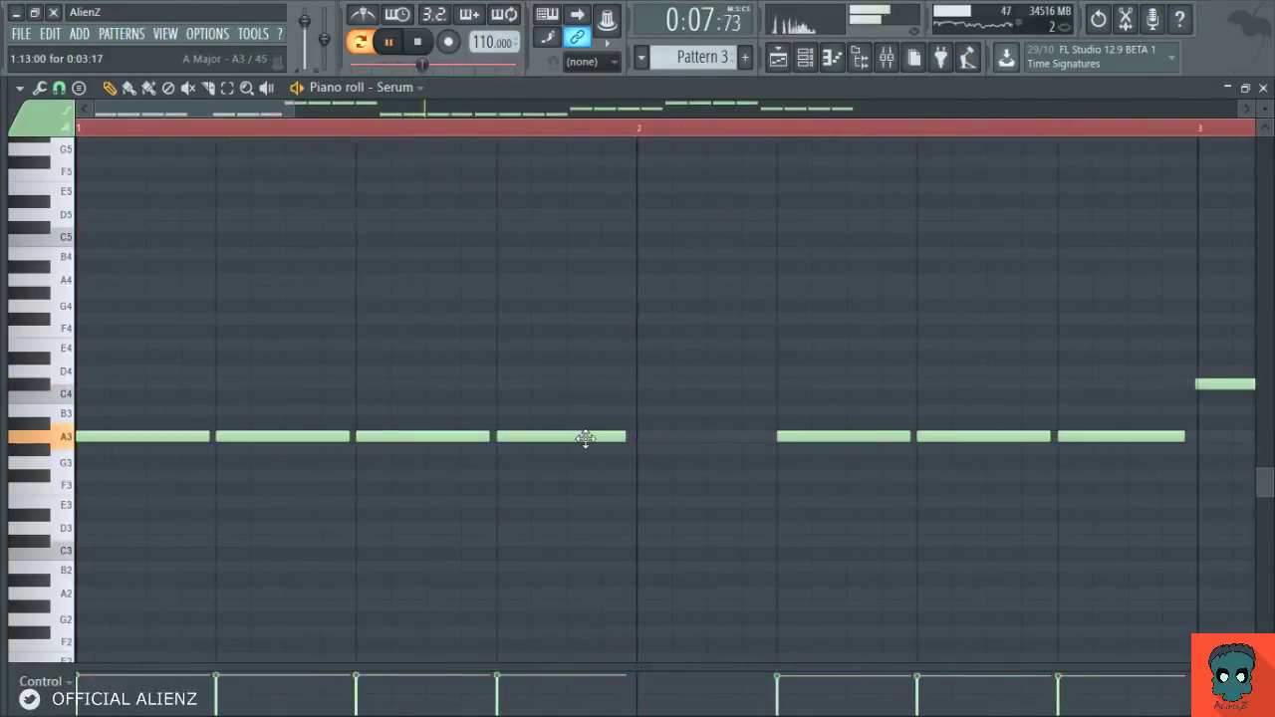
Step: Redraw the first A3 note of bar 2 and replace bar 6's first B3 note with one starting exactly on the bar line
click(685, 437)
scroll(741, 107, down, 5)
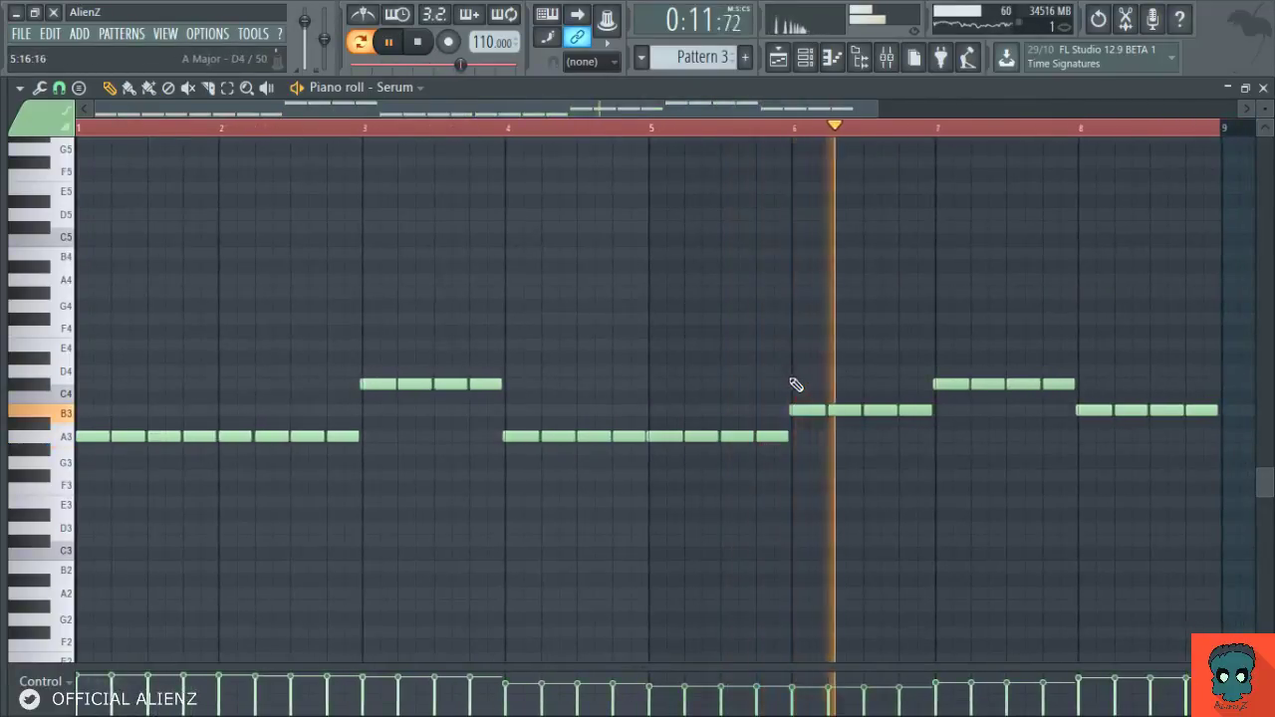
right_click(795, 410)
click(780, 424)
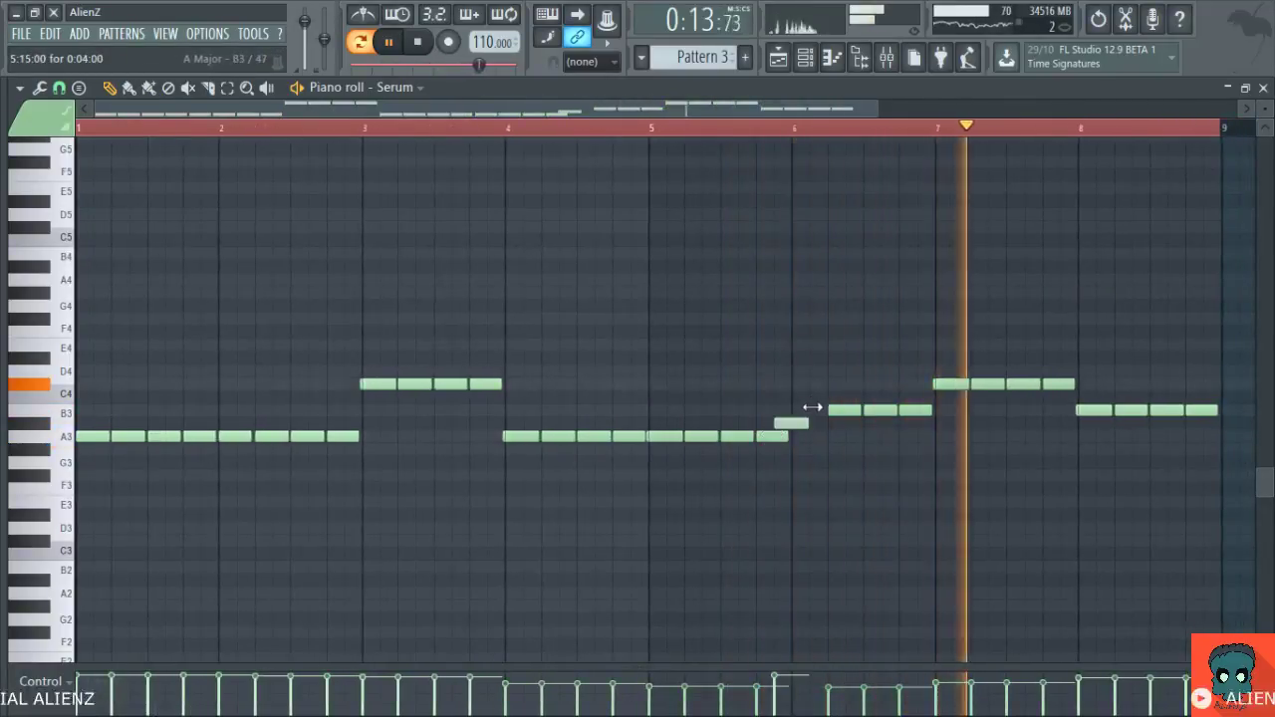
drag(791, 421, 808, 410)
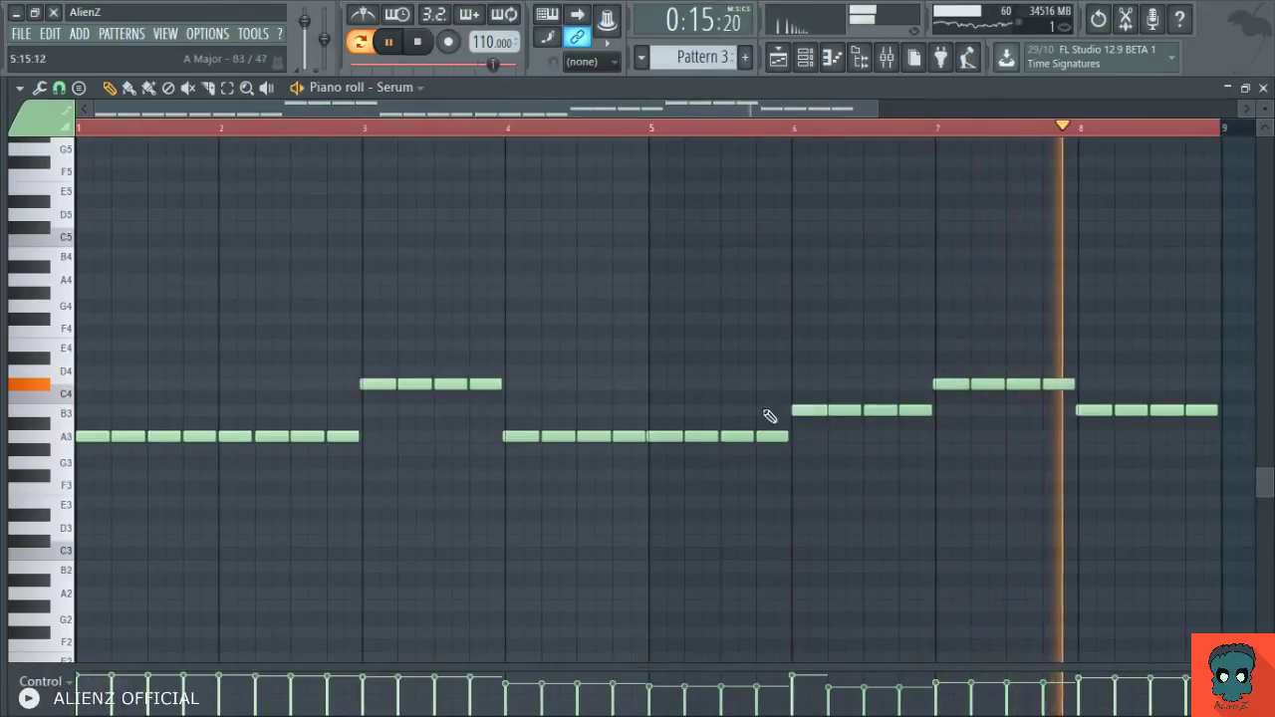
Step: Replace the first Serum notes of bars 3, 4, 5, 7 and 8 so each starts exactly on its bar line, and play the line
right_click(642, 435)
right_click(669, 436)
click(626, 435)
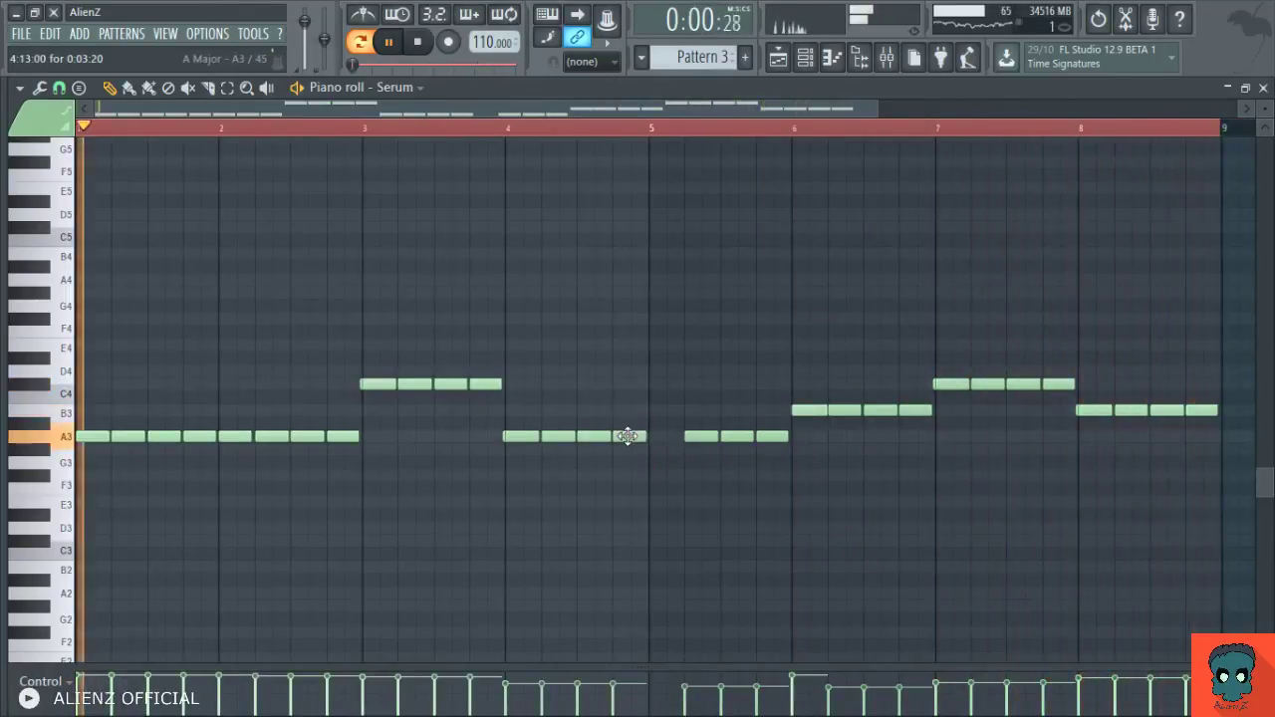
click(661, 435)
right_click(517, 438)
click(517, 438)
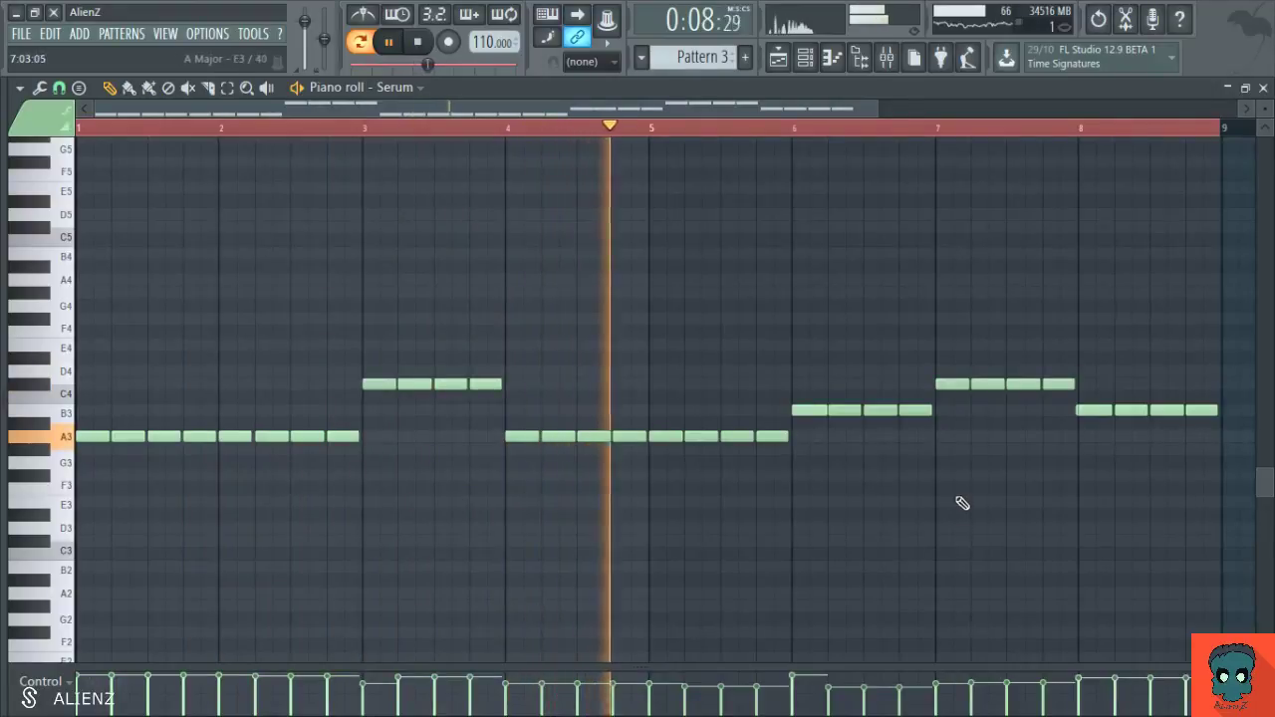
scroll(1073, 422, down, 1)
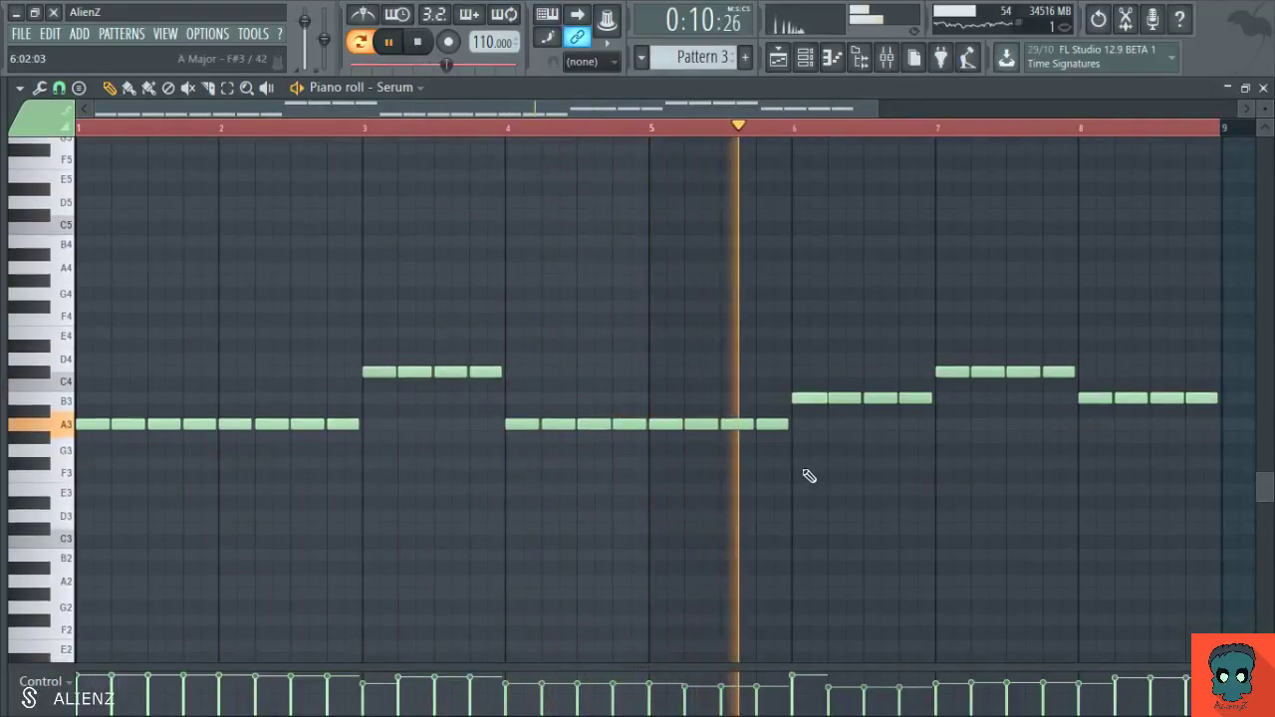
scroll(826, 461, up, 1)
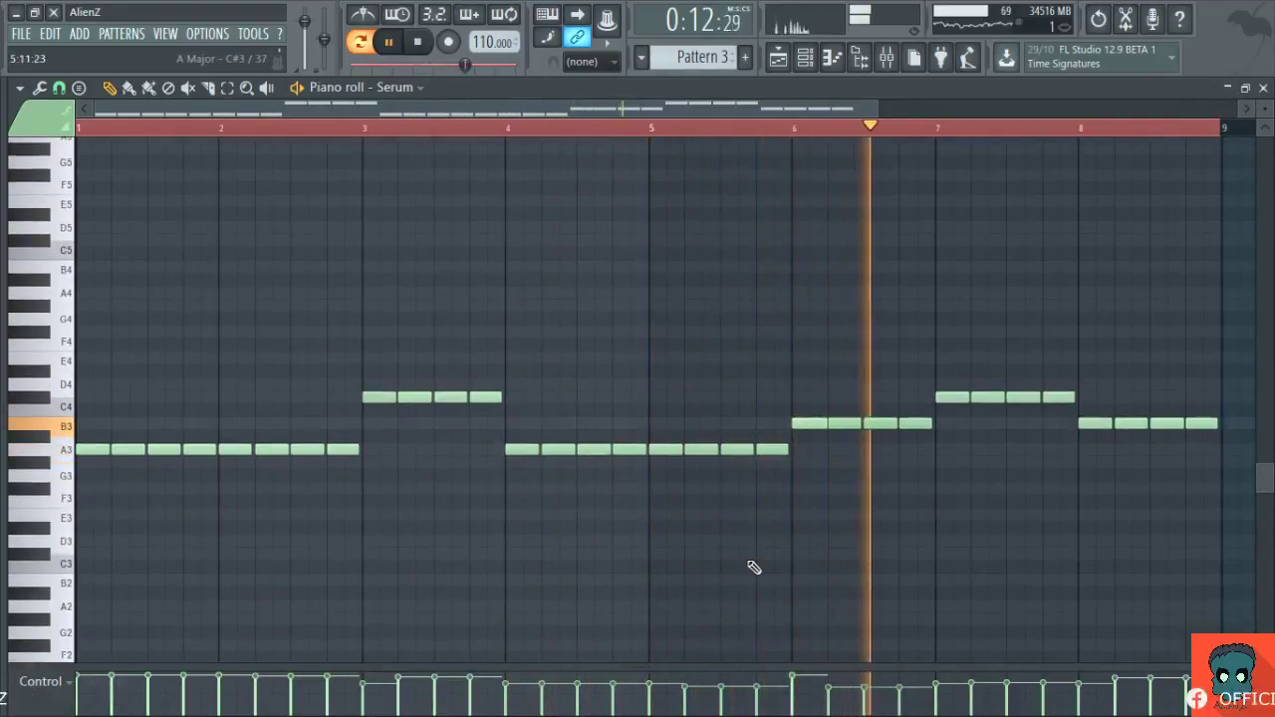
key(Escape)
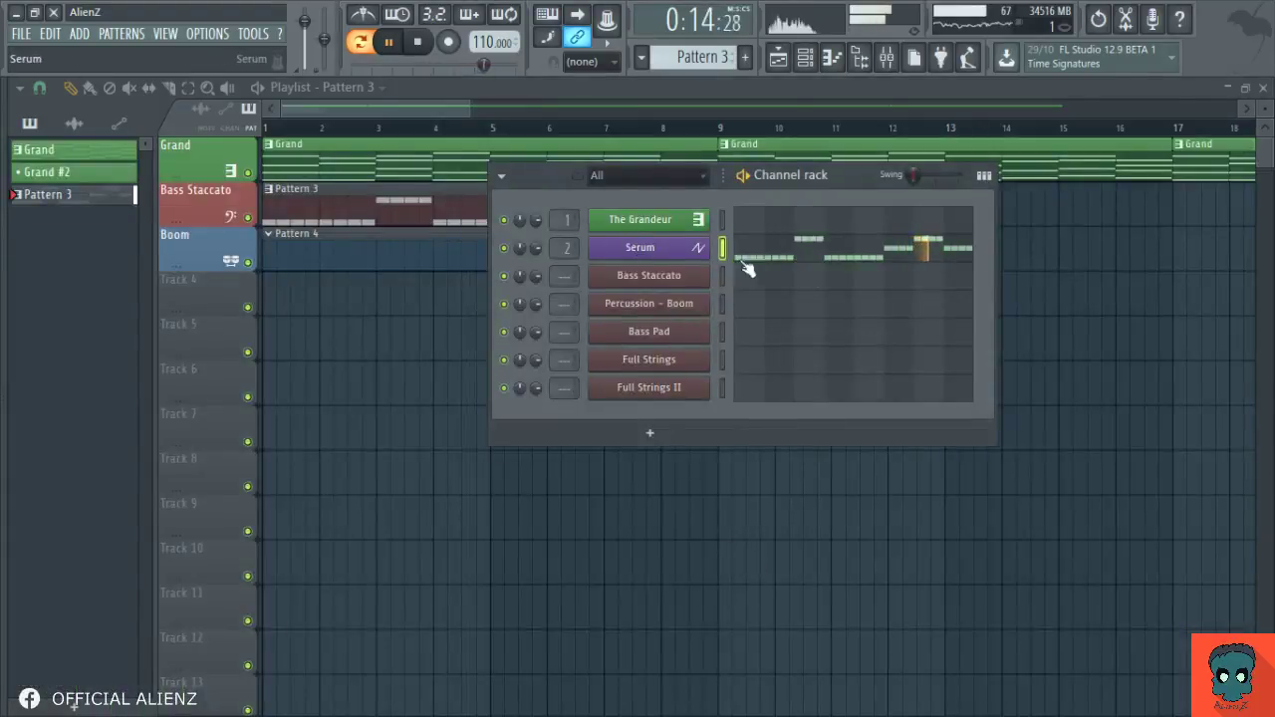
Step: Set Serum's Envelope 1 attack to 34 ms, change the filter type to MG Low 24, and adjust the filter drive to about 24%
click(822, 271)
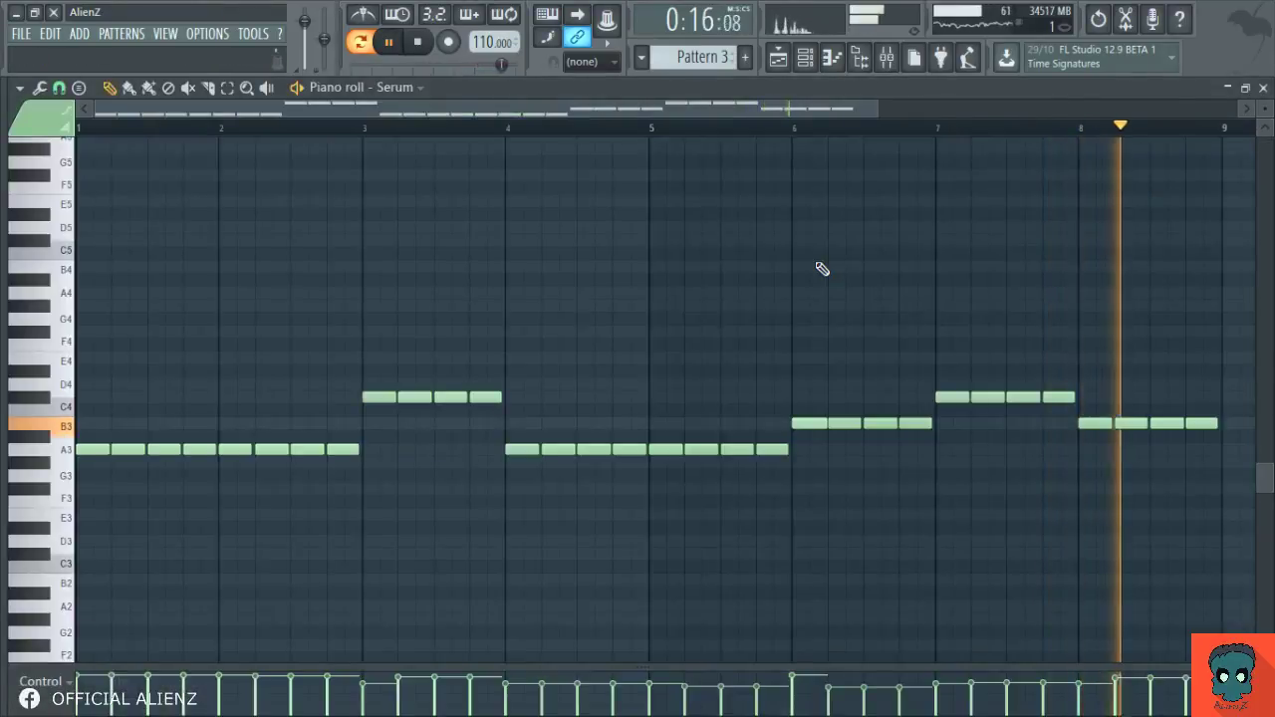
key(Escape)
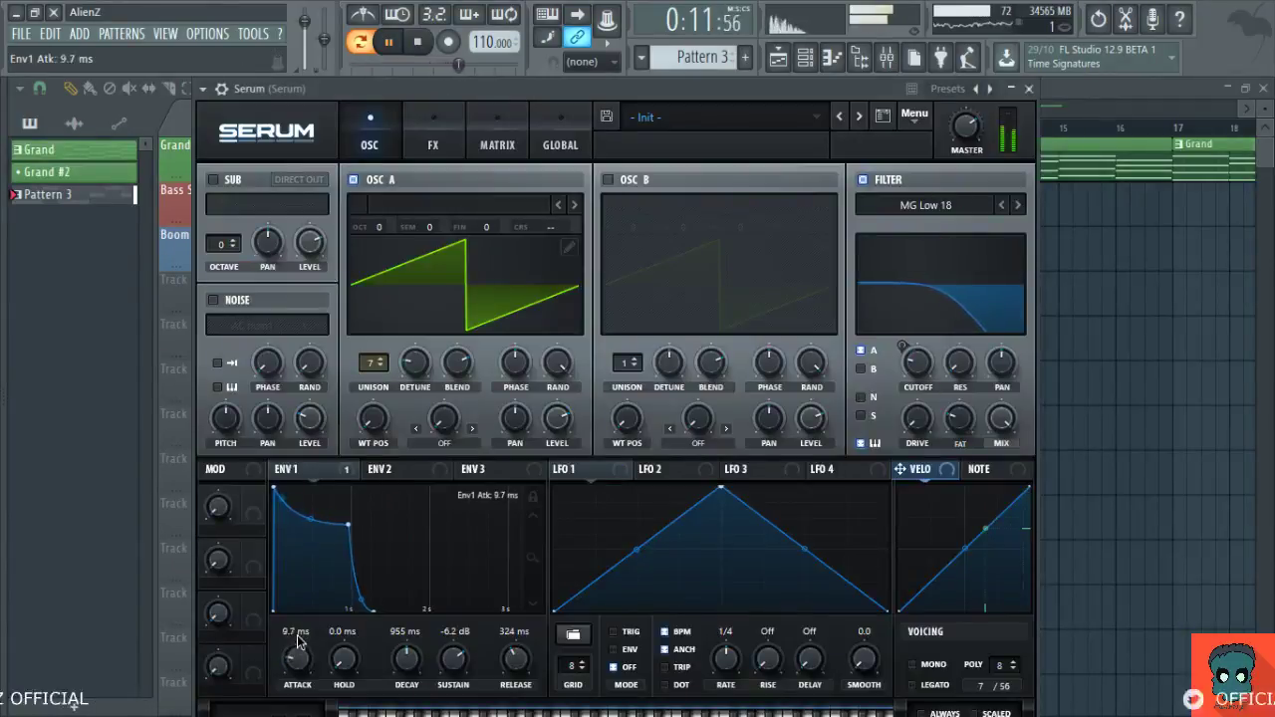
drag(297, 629, 302, 620)
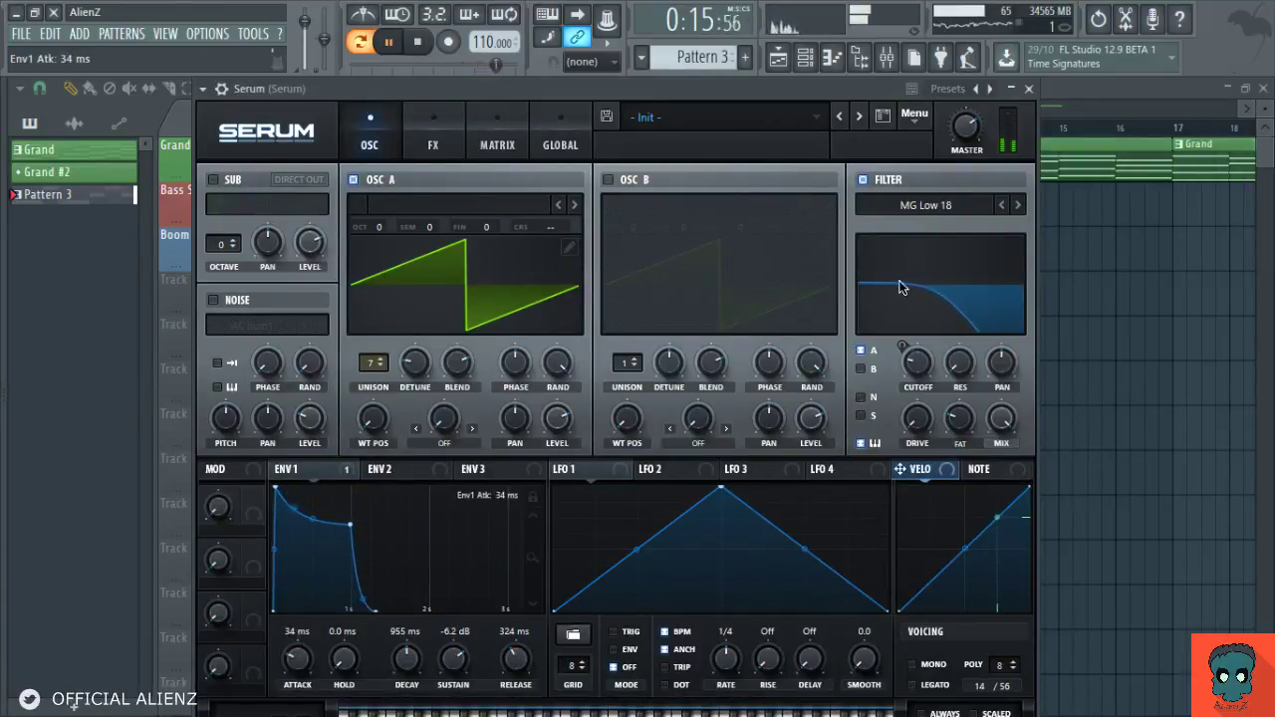
mouse_move(914, 384)
mouse_down()
mouse_move(919, 348)
mouse_move(916, 375)
mouse_up()
drag(917, 418, 916, 372)
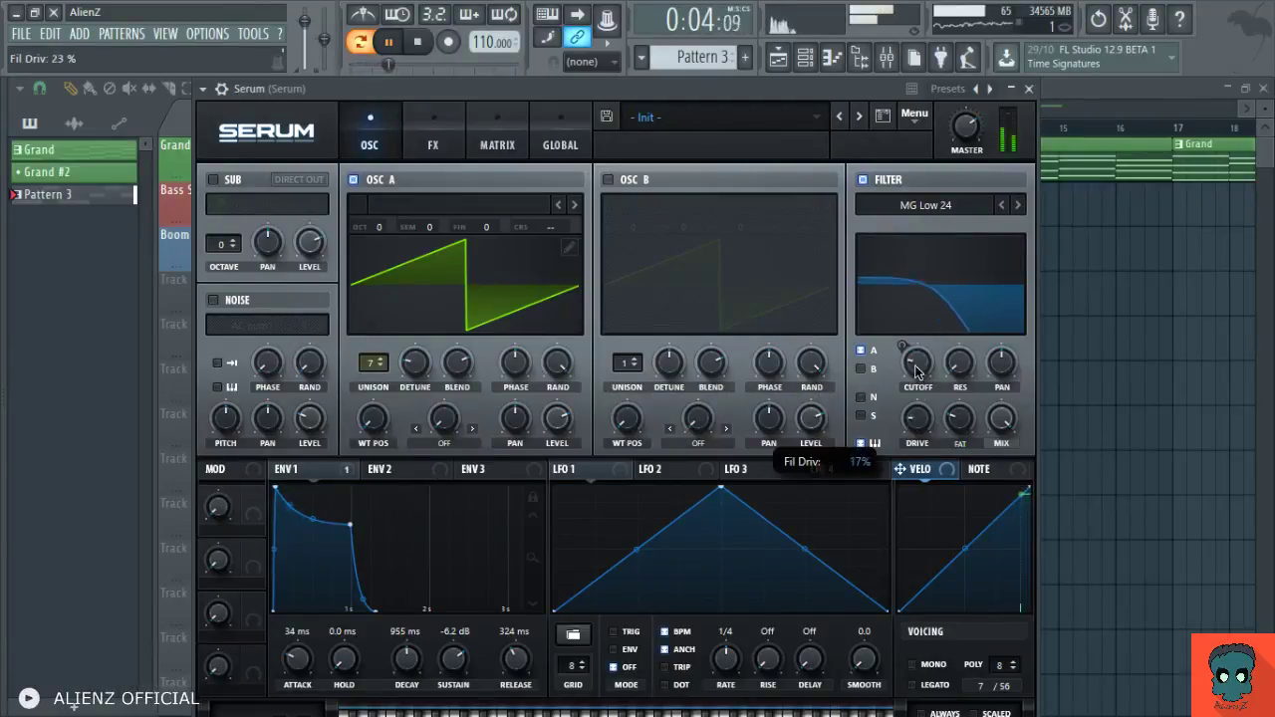
drag(919, 415, 919, 433)
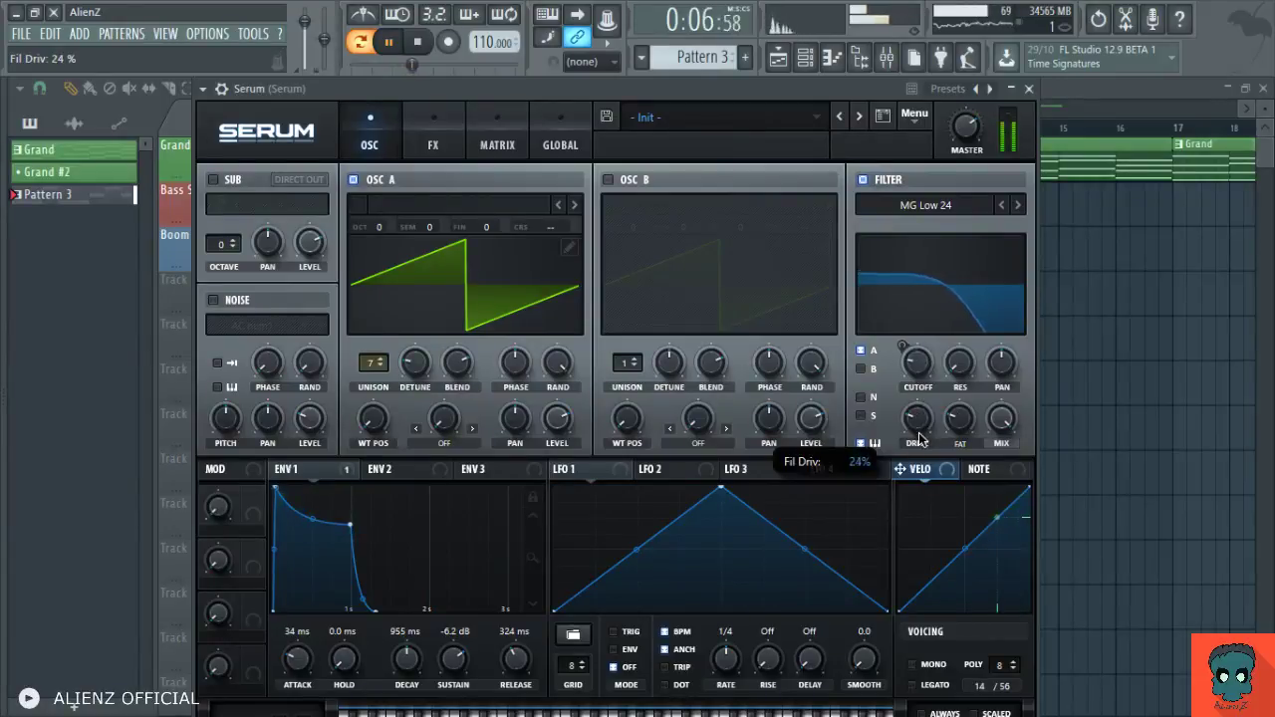
Step: Lower the Serum mixer track's volume to about -7.7 dB while balancing it against the piano in song playback
key(Escape)
click(886, 56)
drag(82, 388, 84, 430)
key(Escape)
key(Escape)
click(356, 52)
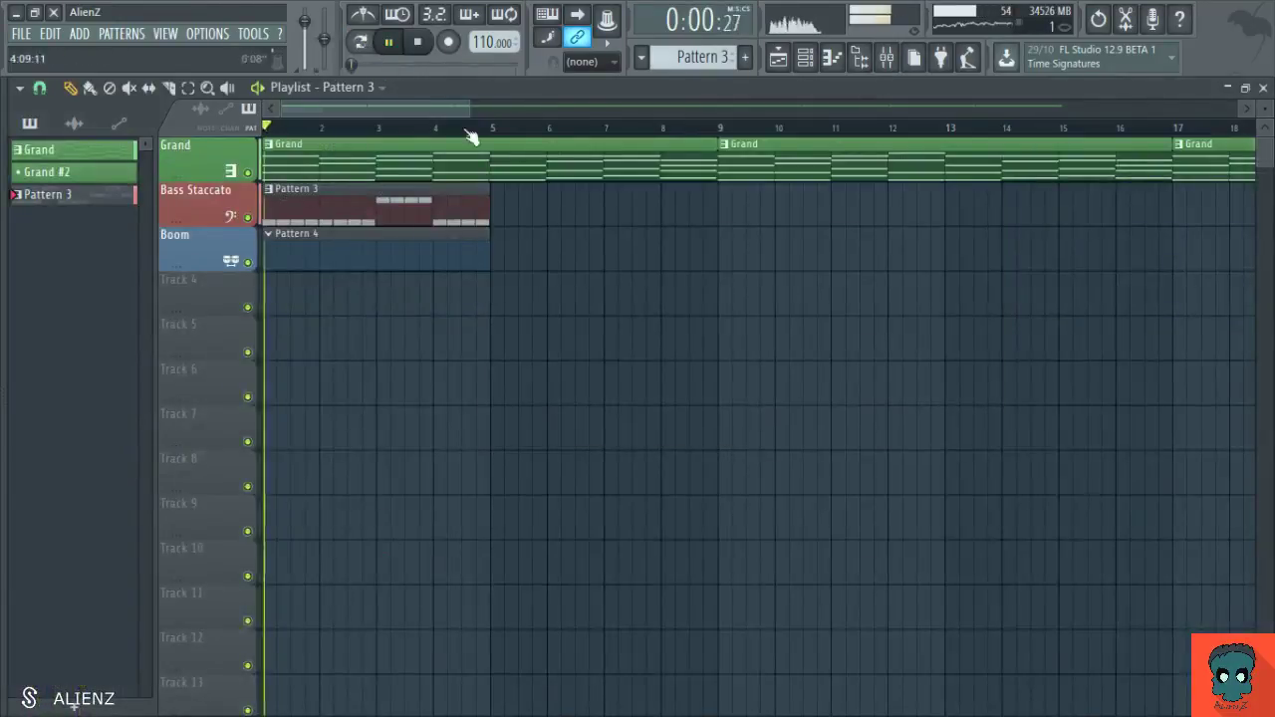
click(885, 57)
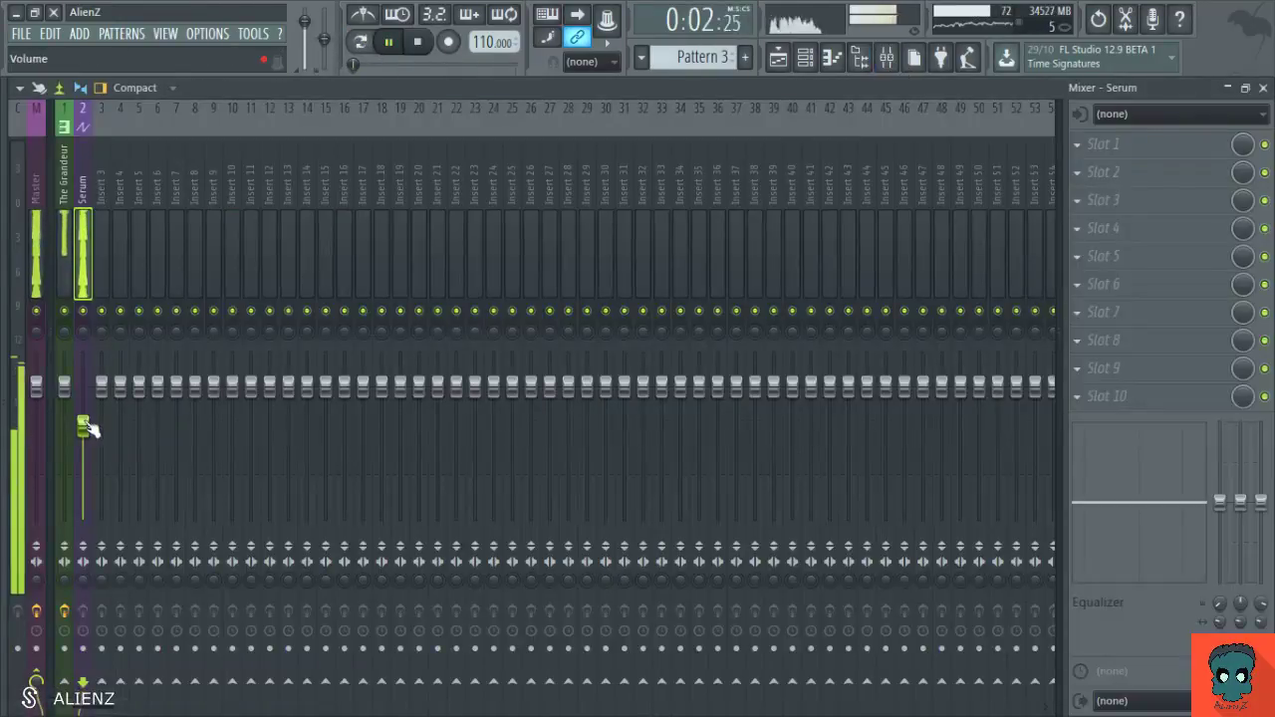
drag(88, 428, 88, 432)
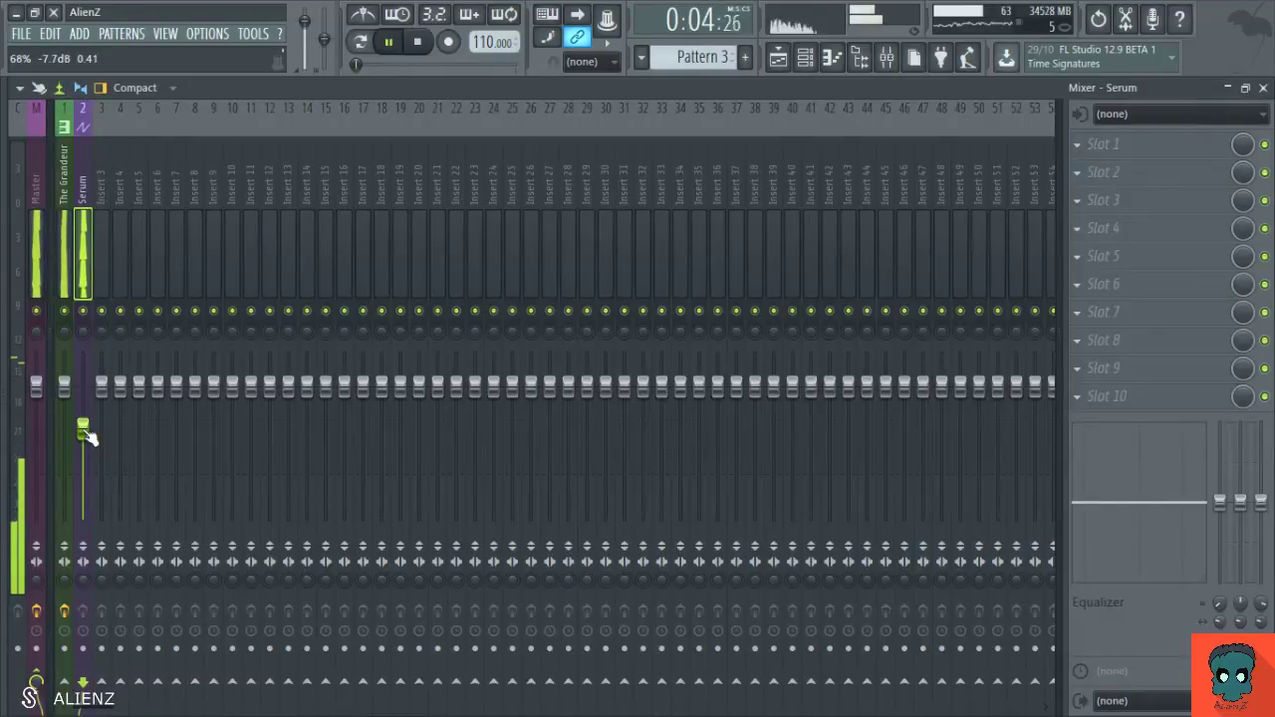
key(Escape)
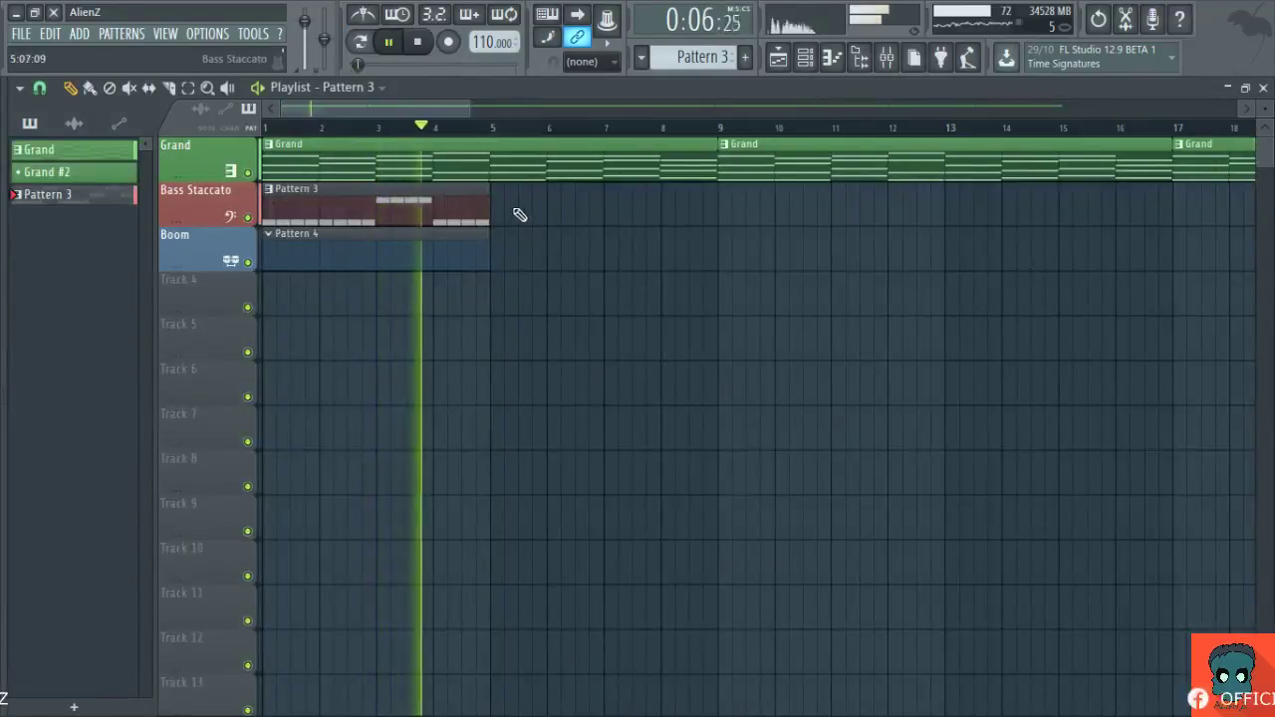
Step: Extend the Pattern 3 clip to eight bars and duplicate it twice so the bass runs to bar 25
drag(486, 202, 717, 204)
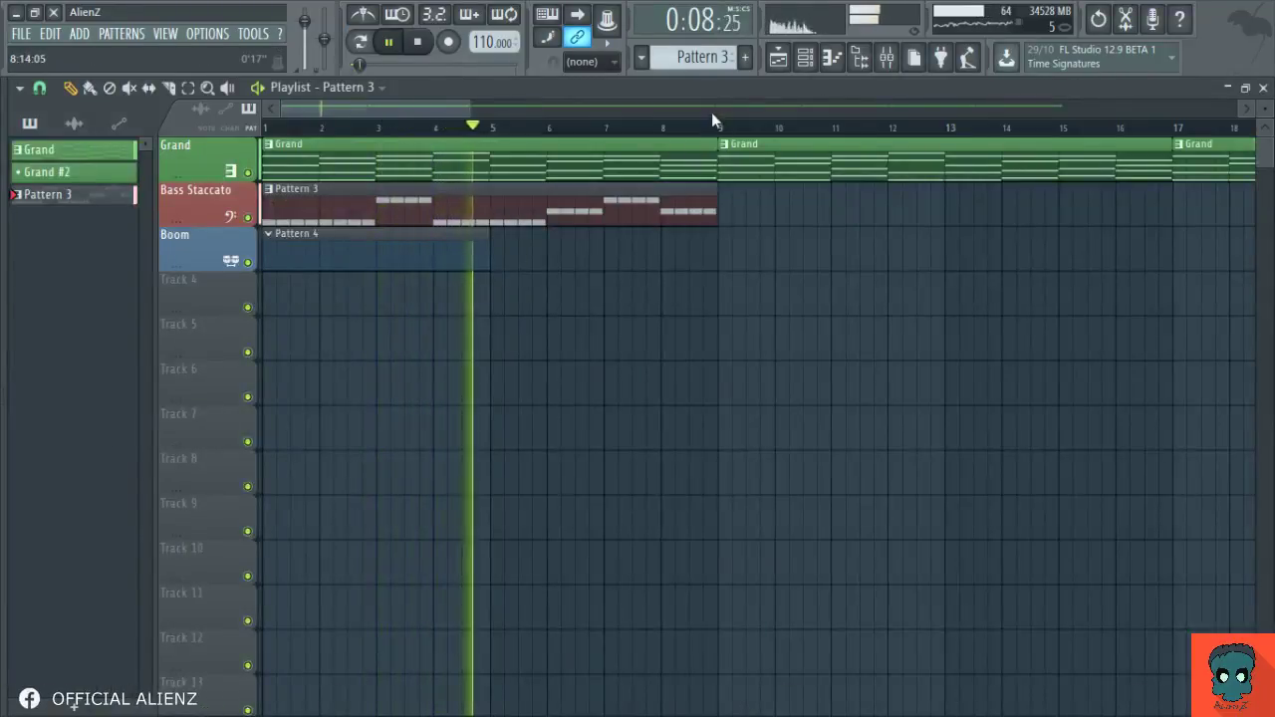
scroll(714, 120, down, 3)
drag(538, 207, 488, 212)
key(ctrl+b)
key(ctrl+b)
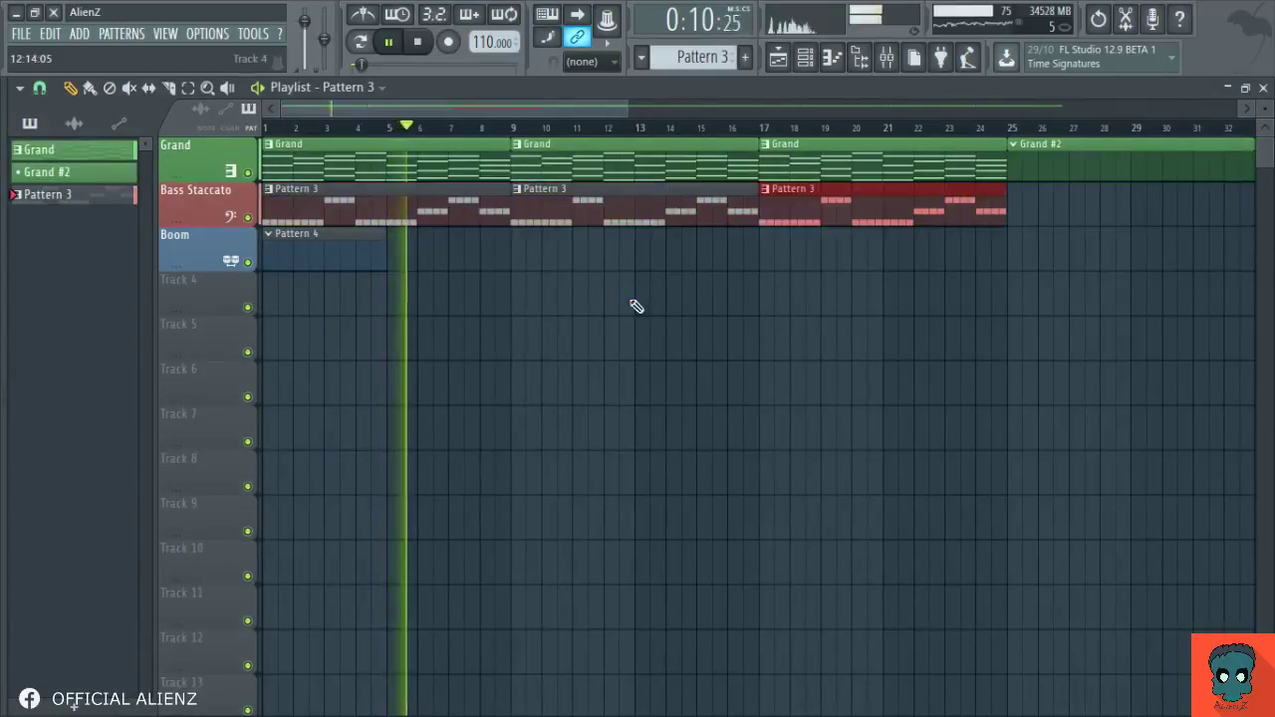
ctrl+click(630, 301)
Step: Rename Pattern 3 as Bass Staccato with the matching red colour, and stop playback
scroll(555, 115, up, 3)
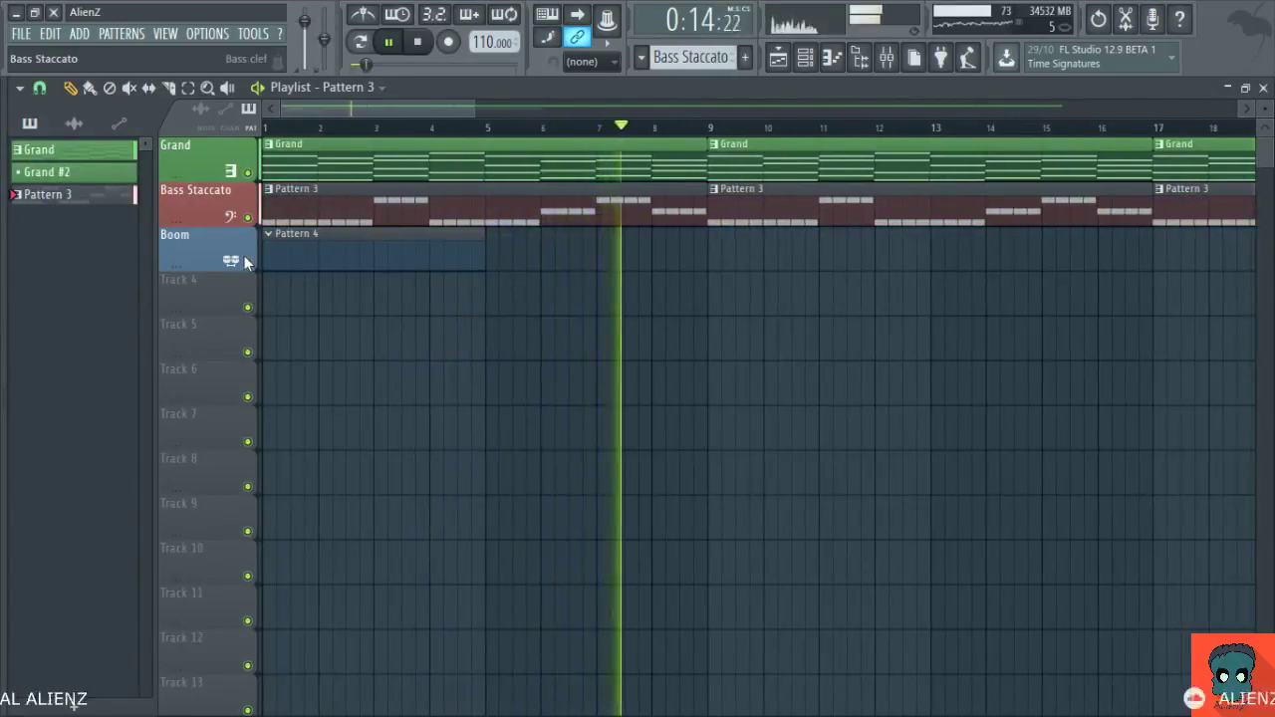
drag(247, 263, 273, 209)
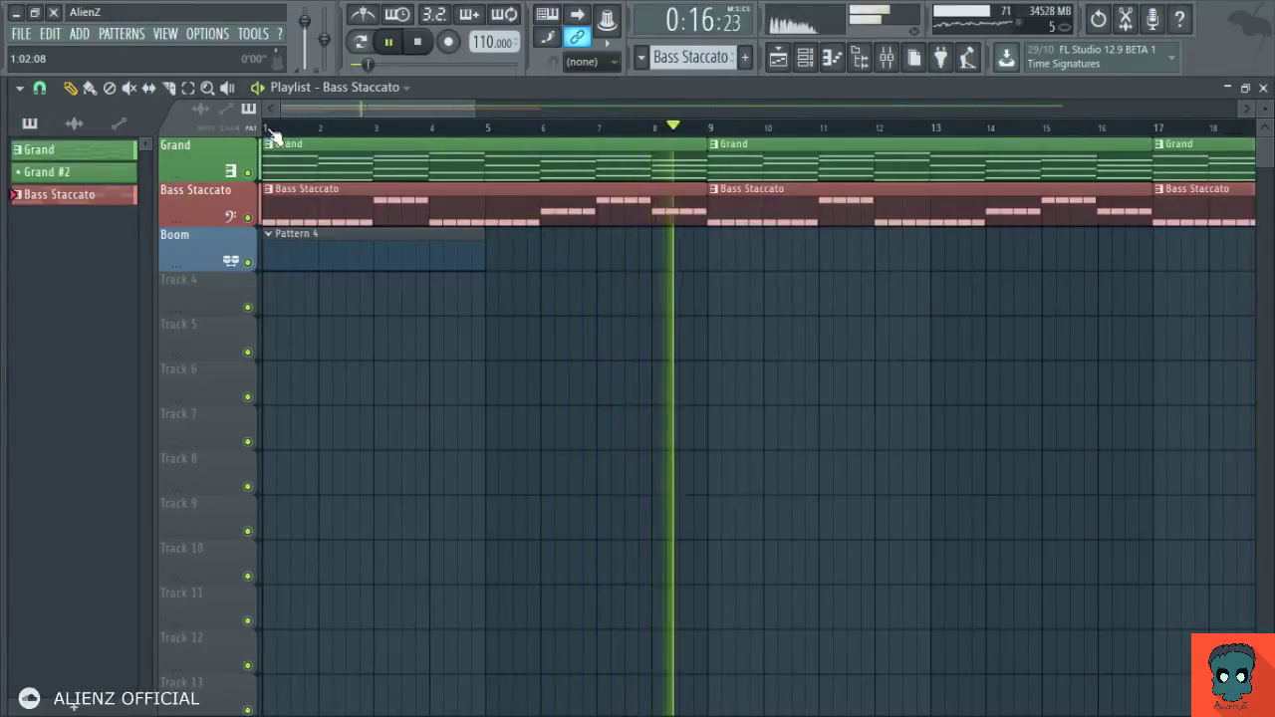
key(space)
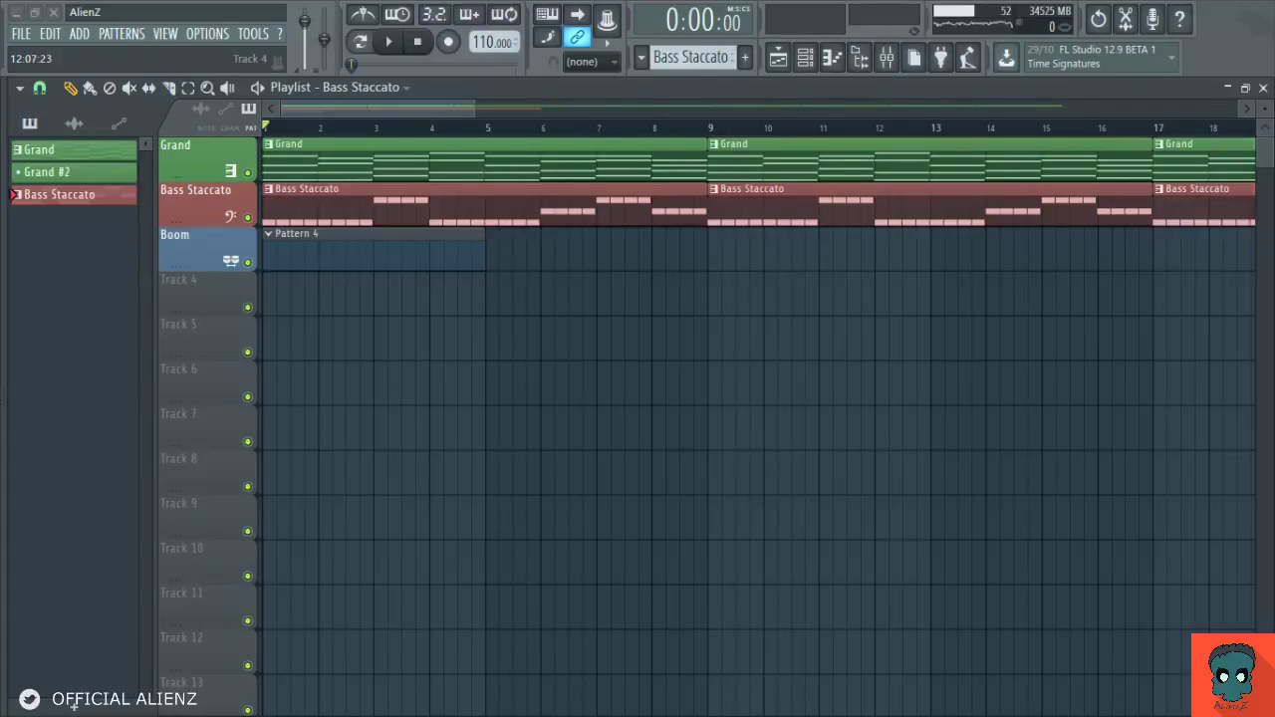
Step: Add FabFilter Pro-Q 2 to the Serum mixer track and shape a steep high cut with a small dip just before it
click(901, 60)
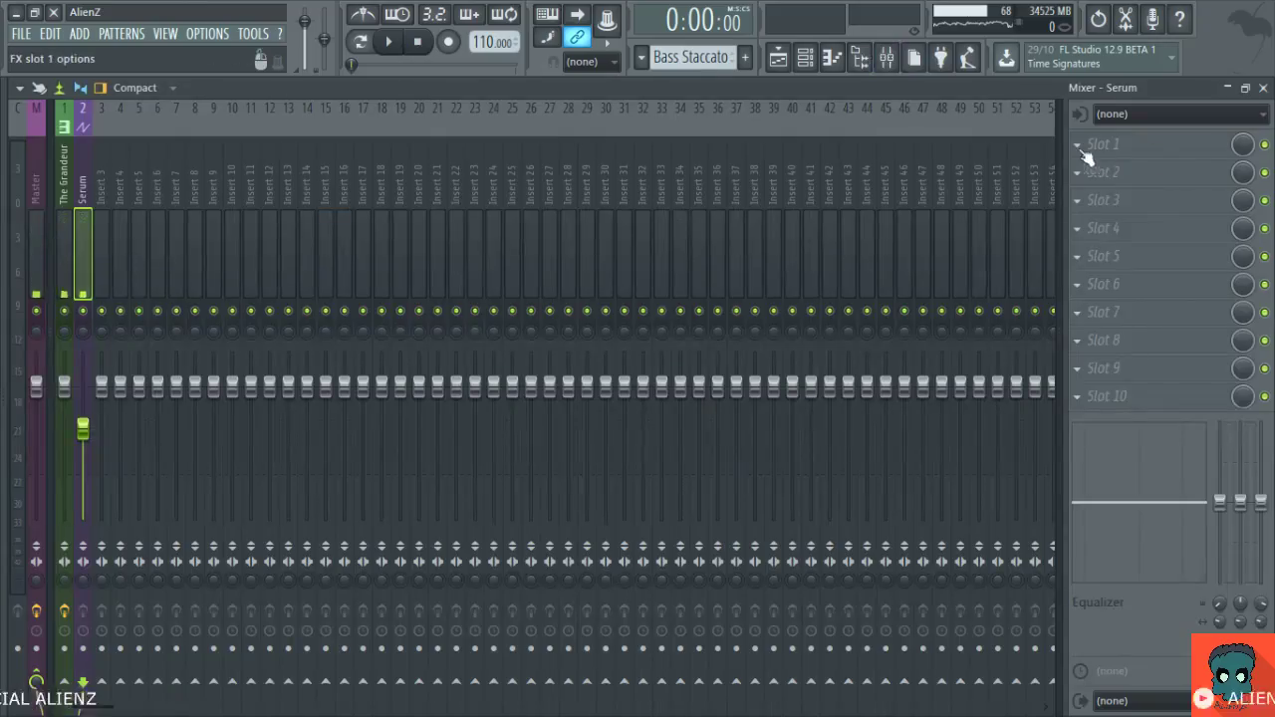
key(space)
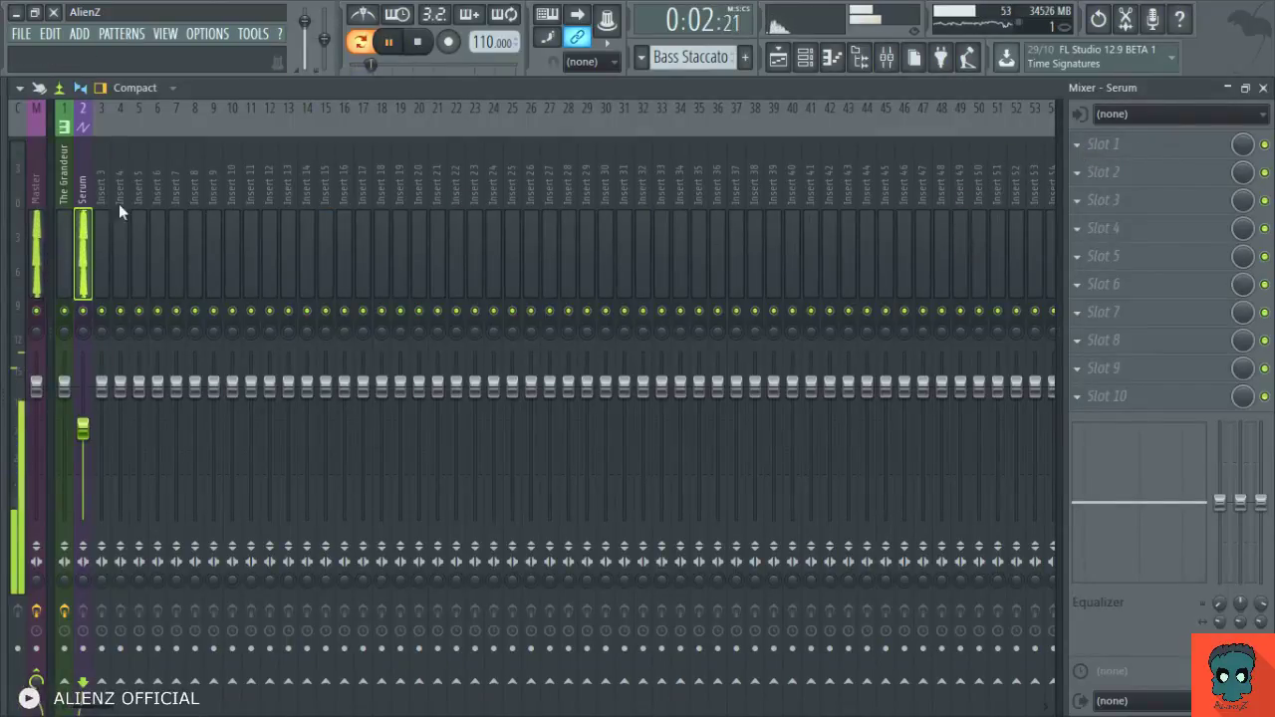
click(70, 234)
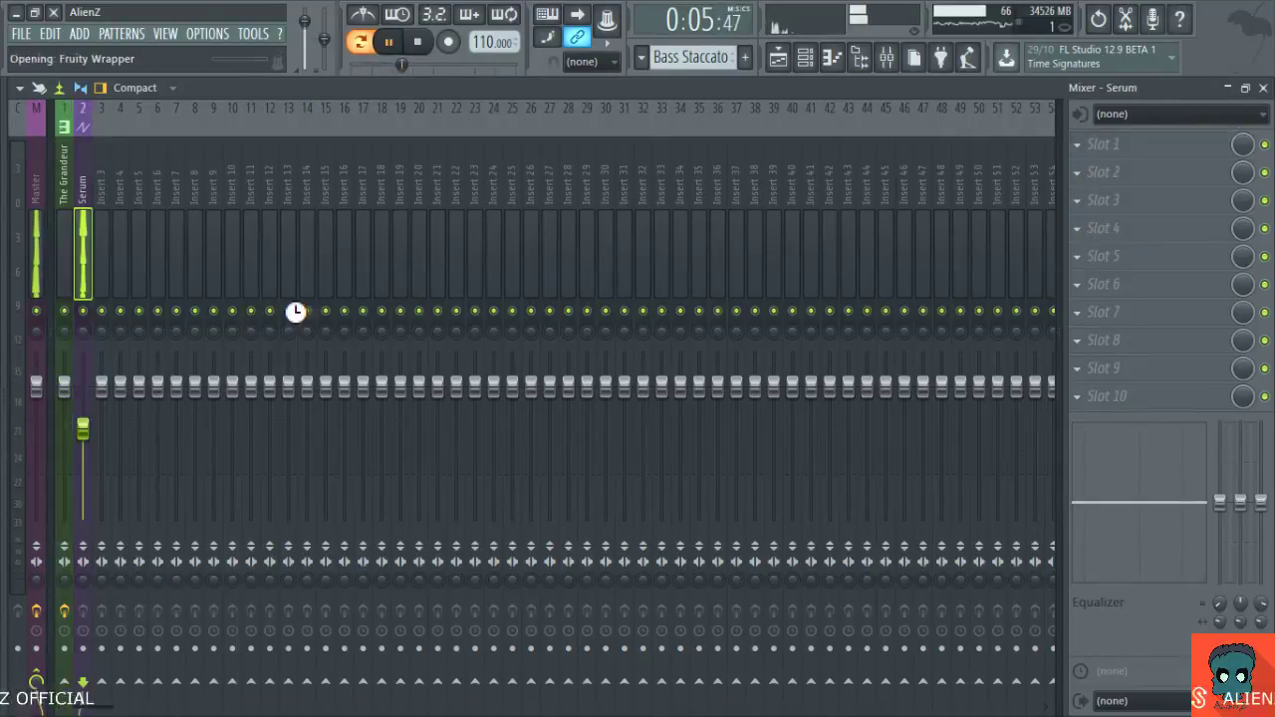
drag(507, 319, 542, 90)
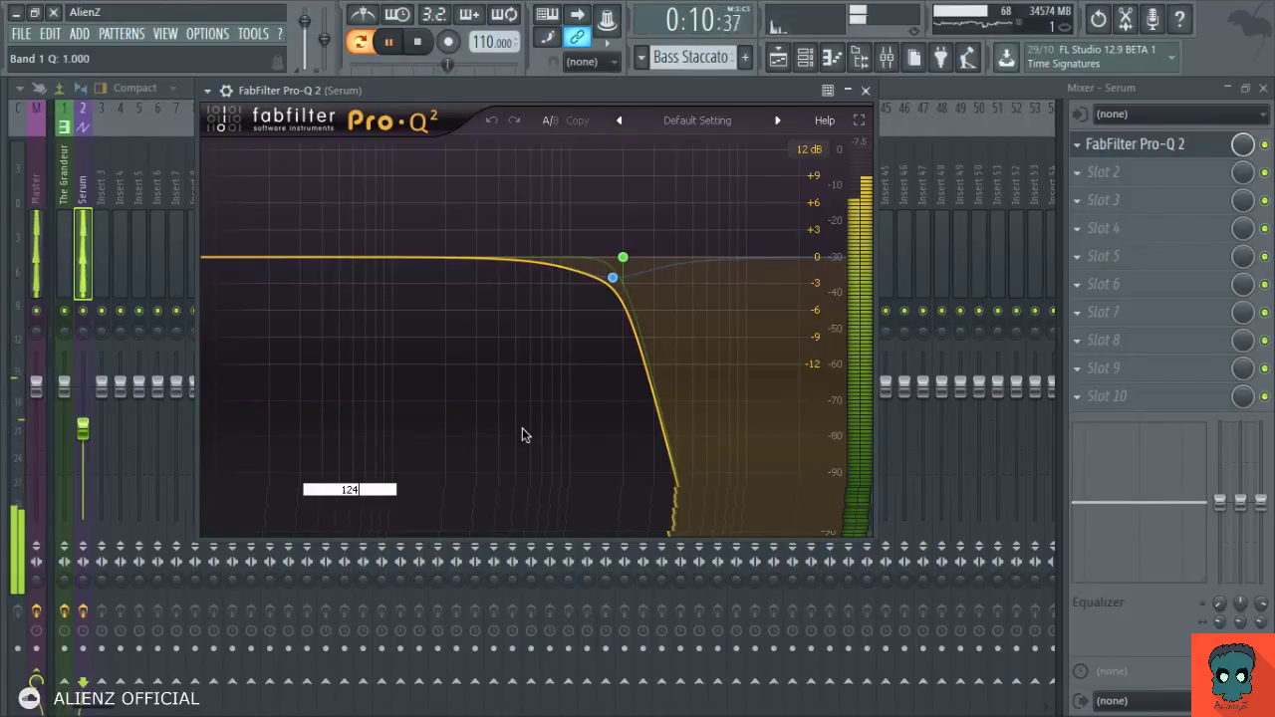
click(864, 91)
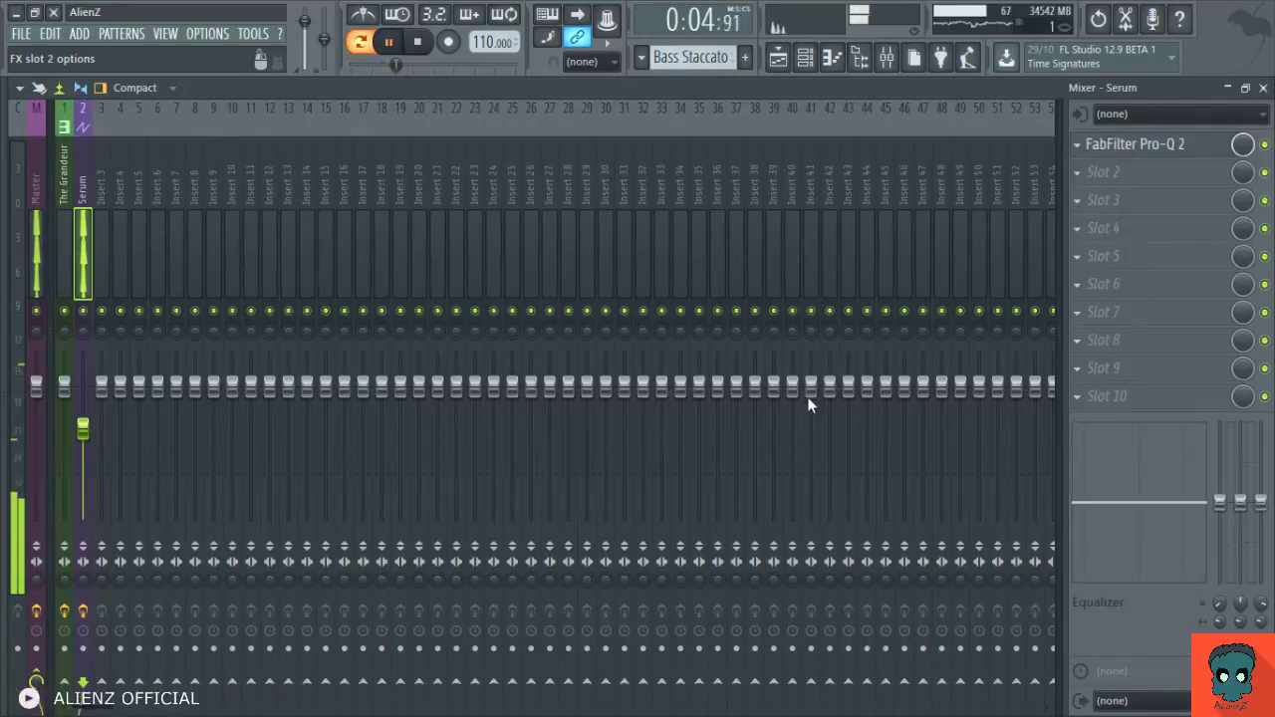
Step: Add Transient Processor to the Serum track's second effect slot, setting attack to -100% and release to about 31%
key(ctrl+s)
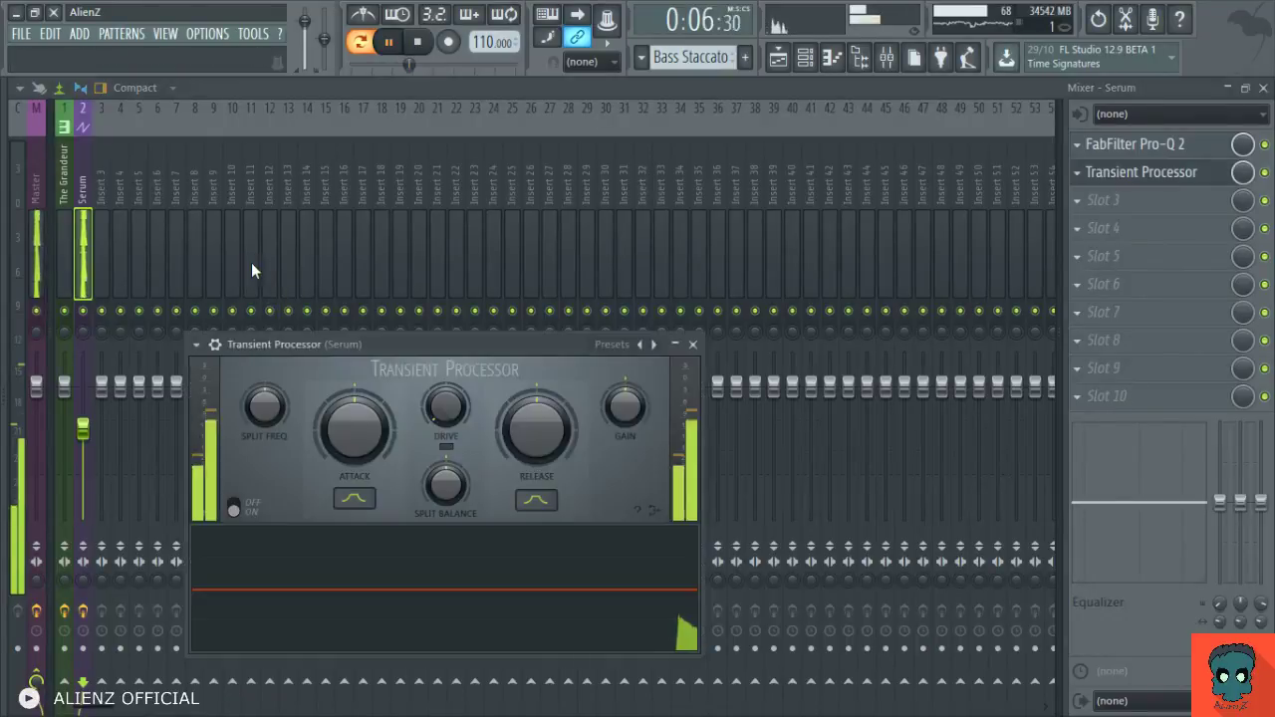
drag(344, 343, 412, 180)
mouse_move(418, 290)
mouse_down()
mouse_move(419, 270)
mouse_move(411, 285)
mouse_up()
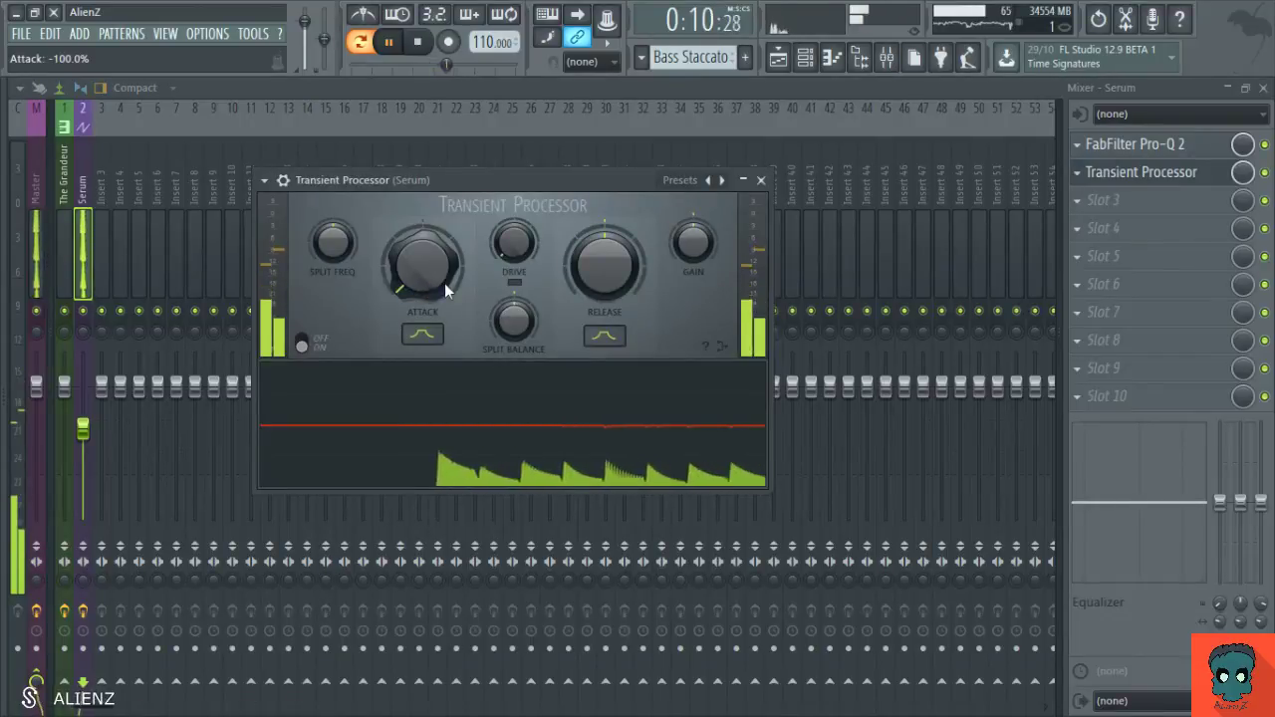
mouse_move(599, 283)
mouse_down()
mouse_move(598, 272)
mouse_move(593, 287)
mouse_up()
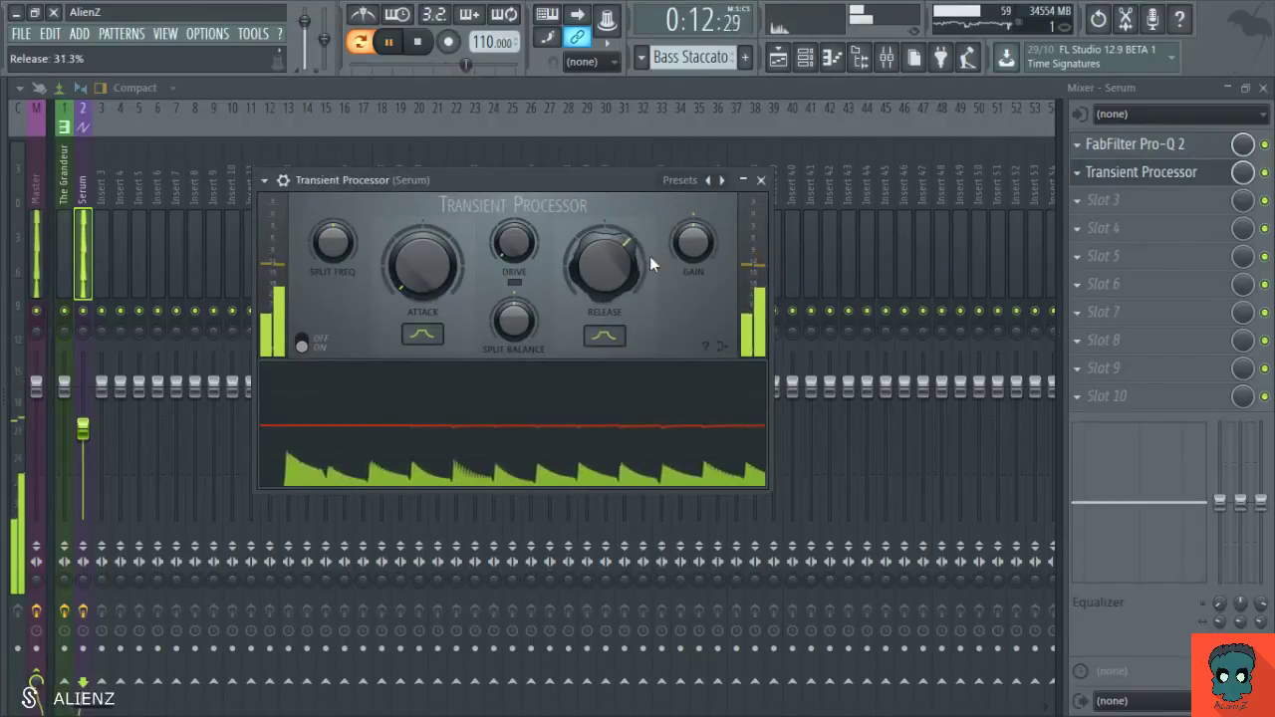
Step: Raise the Transient Processor's gain slightly and set its split frequency to about 273 Hz
drag(679, 257, 690, 251)
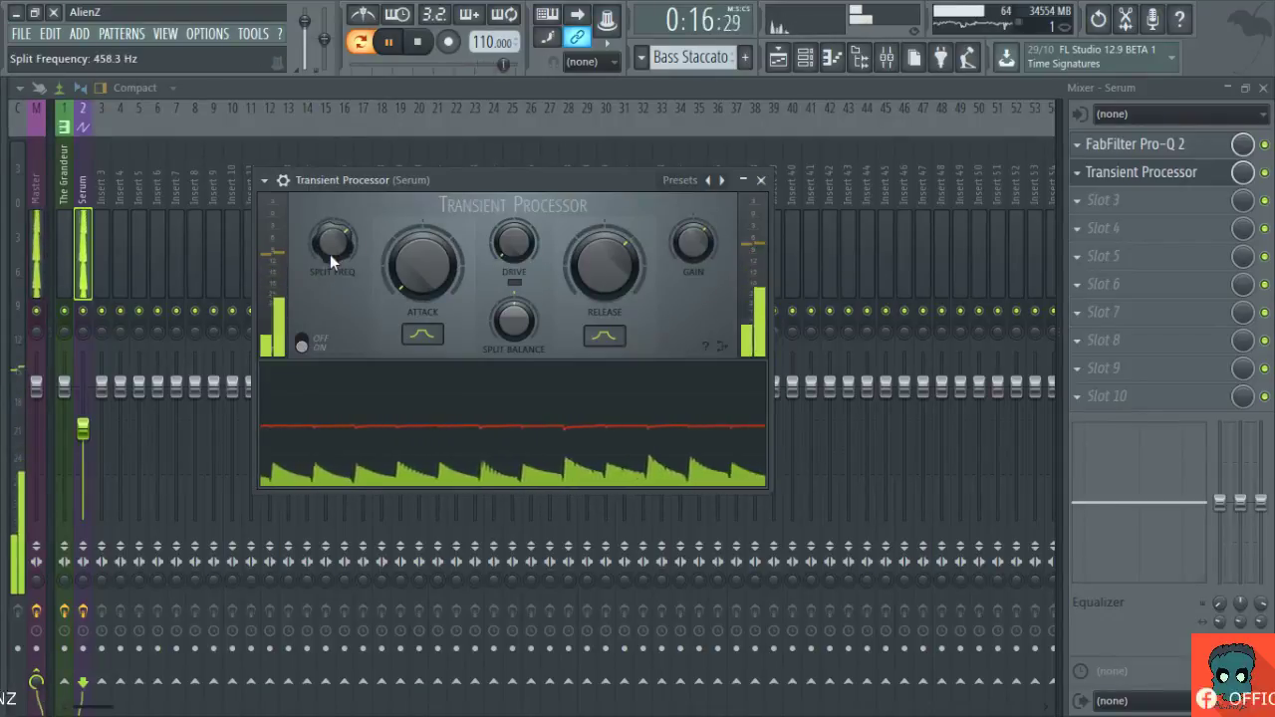
drag(330, 254, 330, 309)
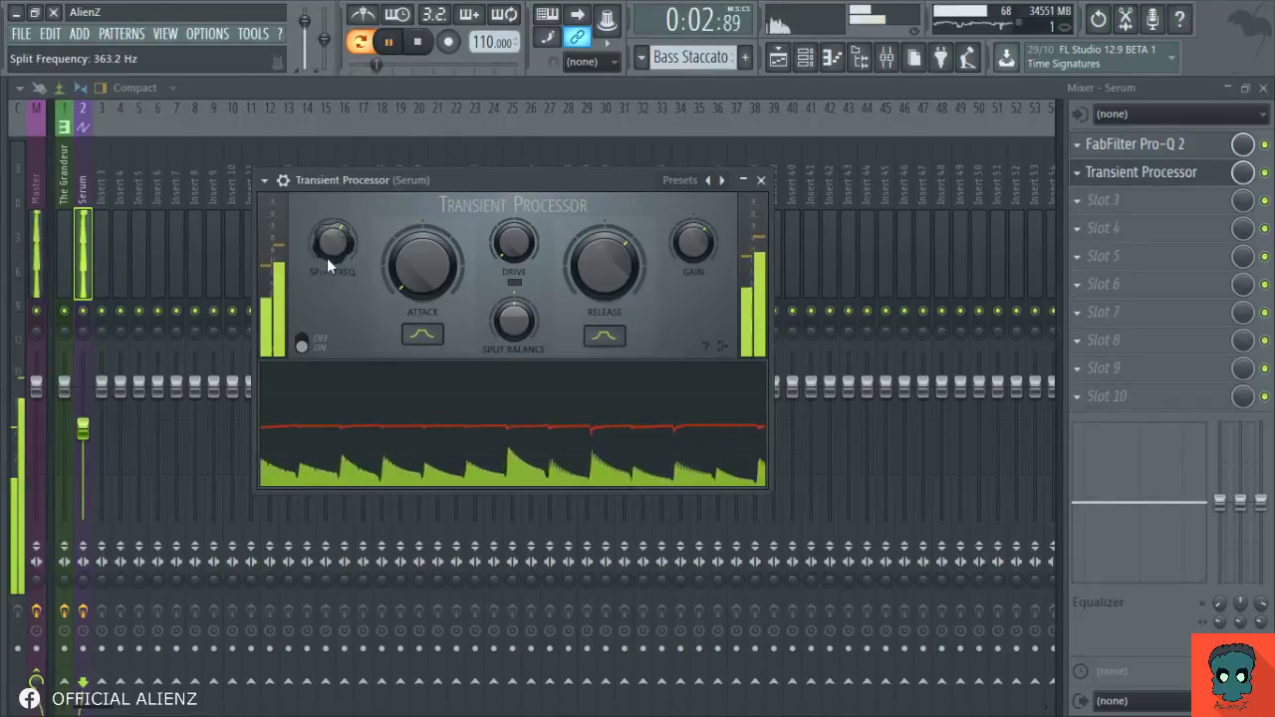
drag(327, 258, 327, 214)
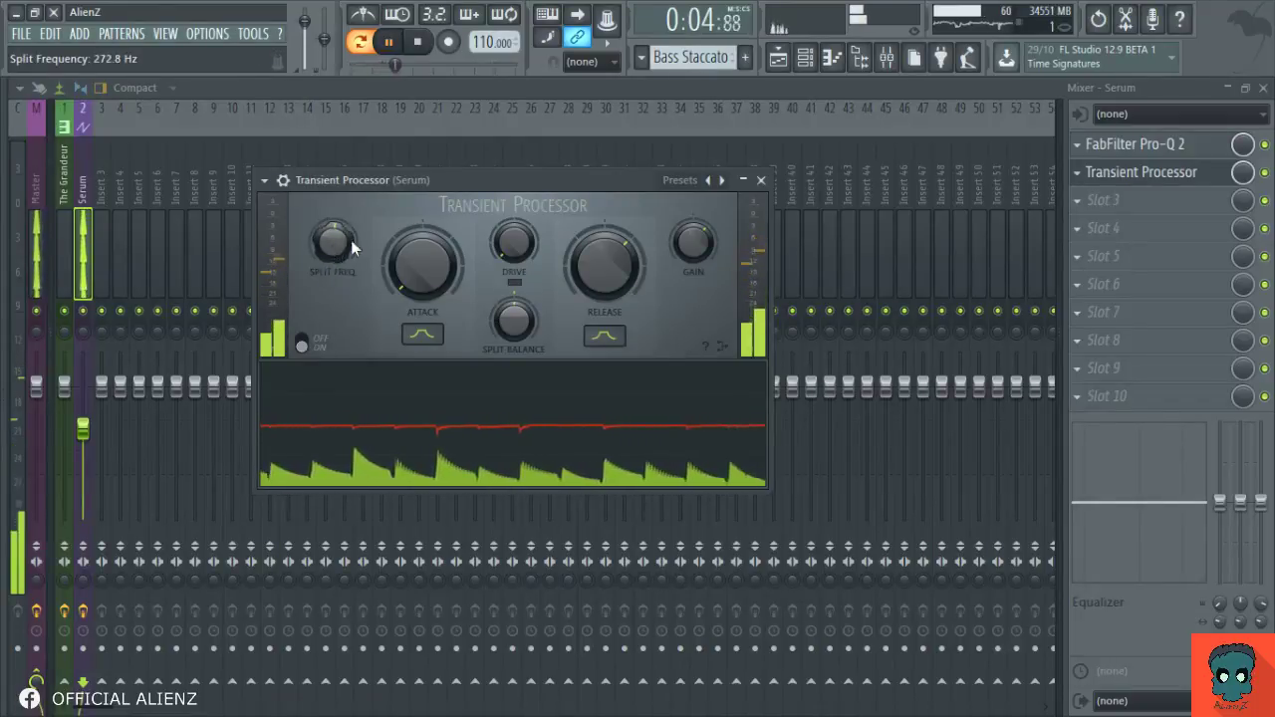
click(761, 180)
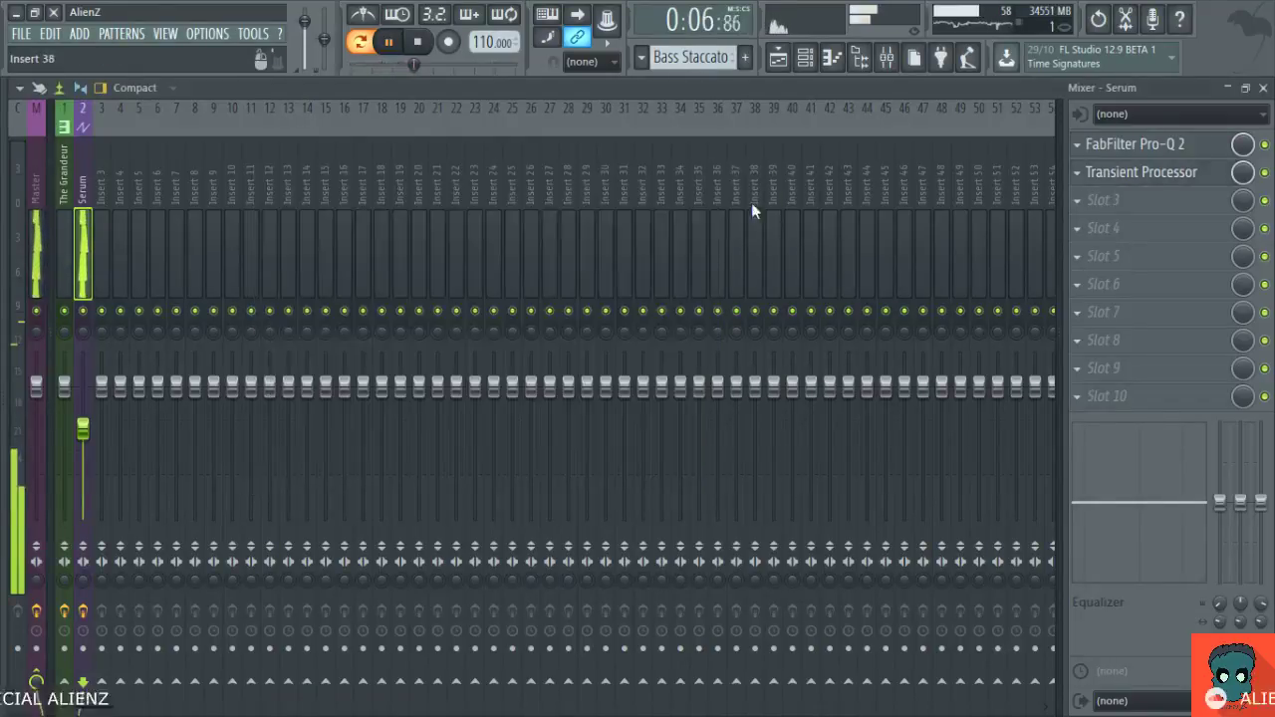
Step: Copy ValhallaRoom from The Grandeur track to the Serum track and set its depth to about 70% and mix to about 30%
click(68, 237)
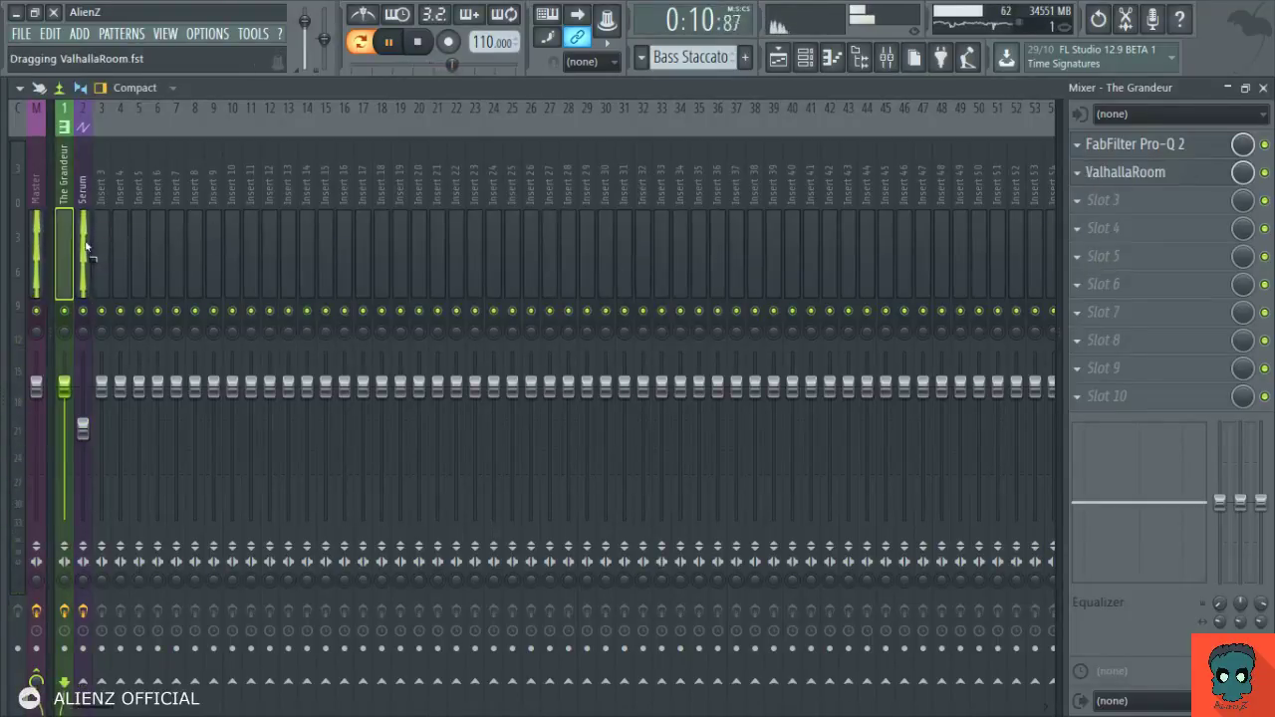
drag(86, 247, 85, 249)
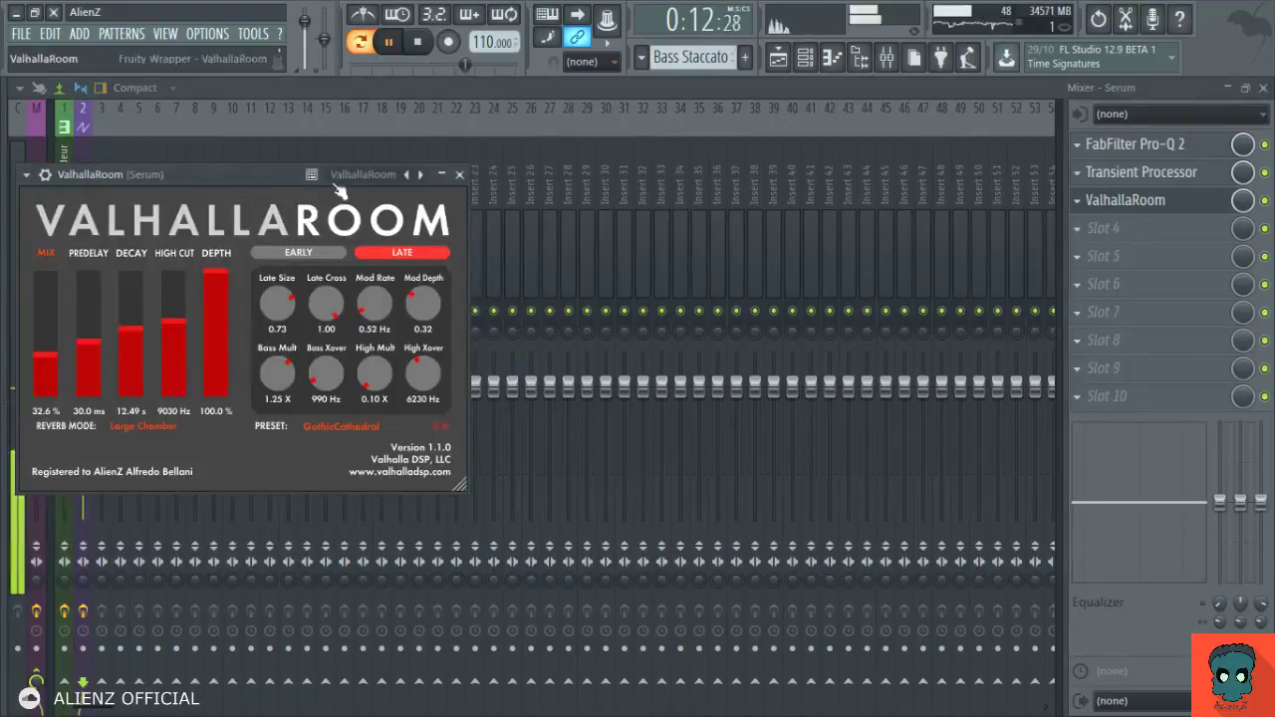
drag(253, 171, 621, 171)
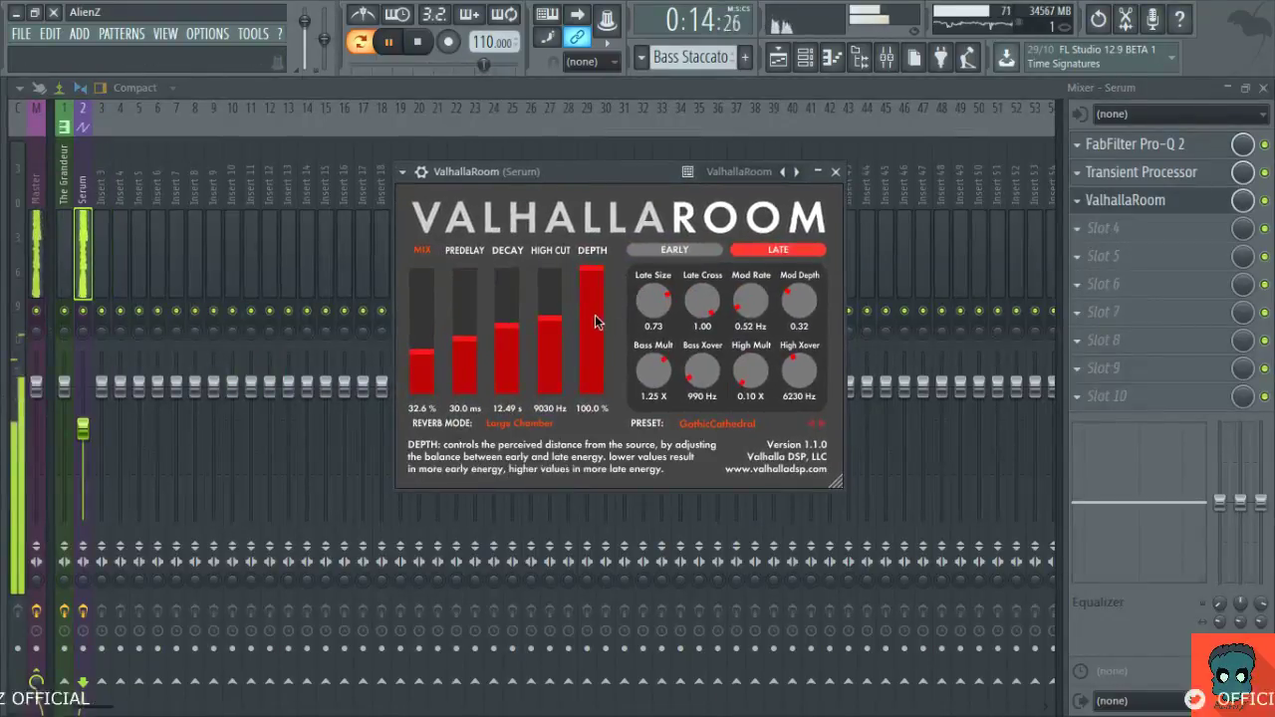
drag(595, 315, 597, 313)
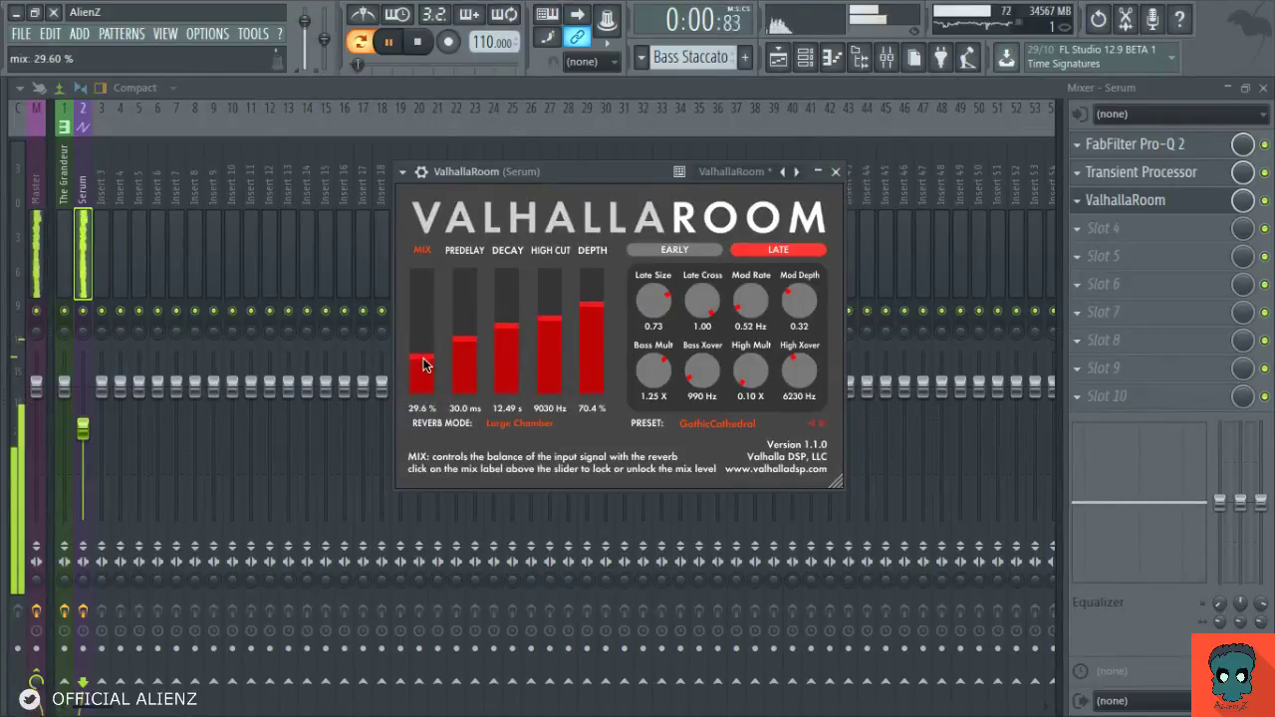
drag(424, 365, 423, 367)
click(836, 172)
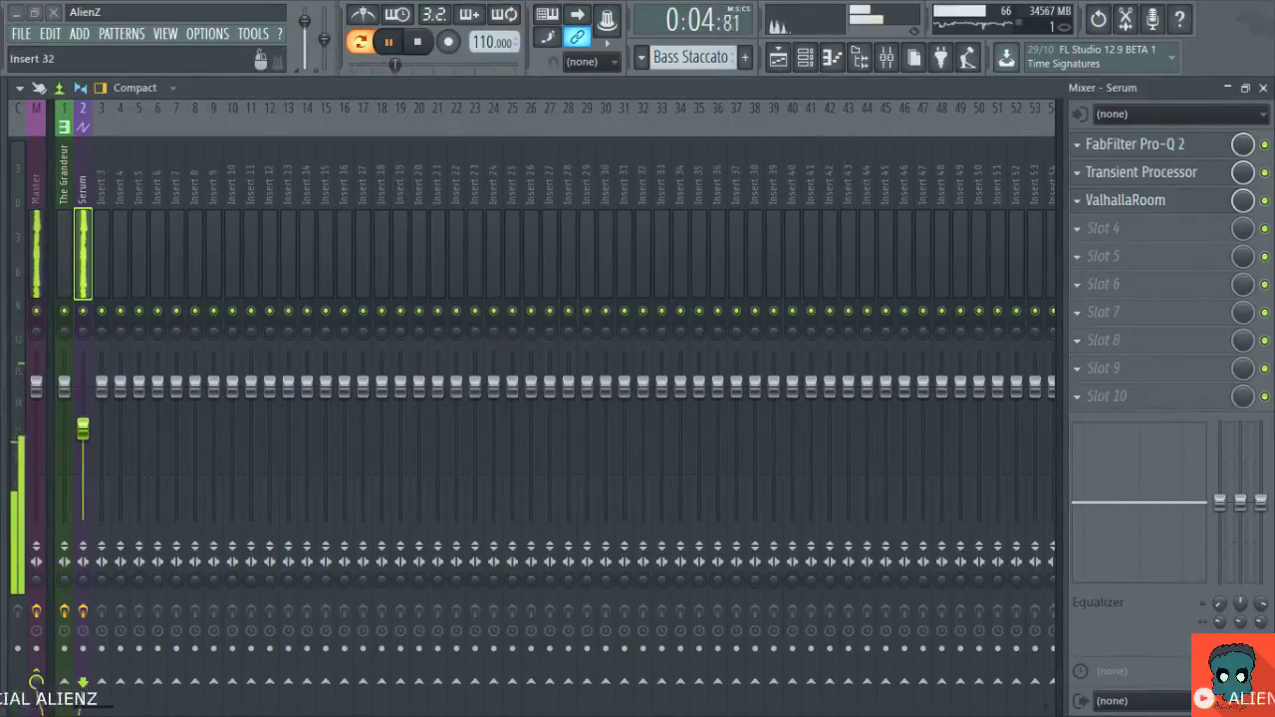
Step: On the Serum track's ValhallaRoom, shorten the decay to about 1.01 s and raise the mix to 100%
click(1125, 199)
drag(428, 302, 423, 358)
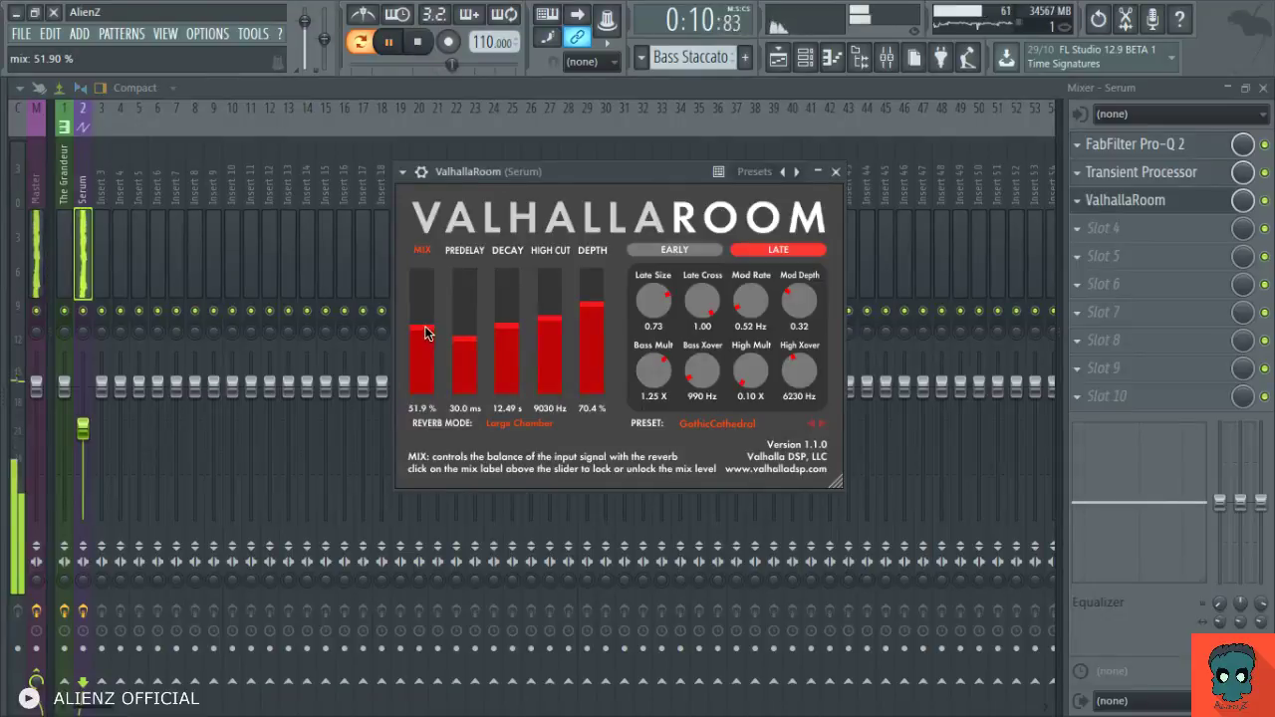
drag(425, 365, 424, 362)
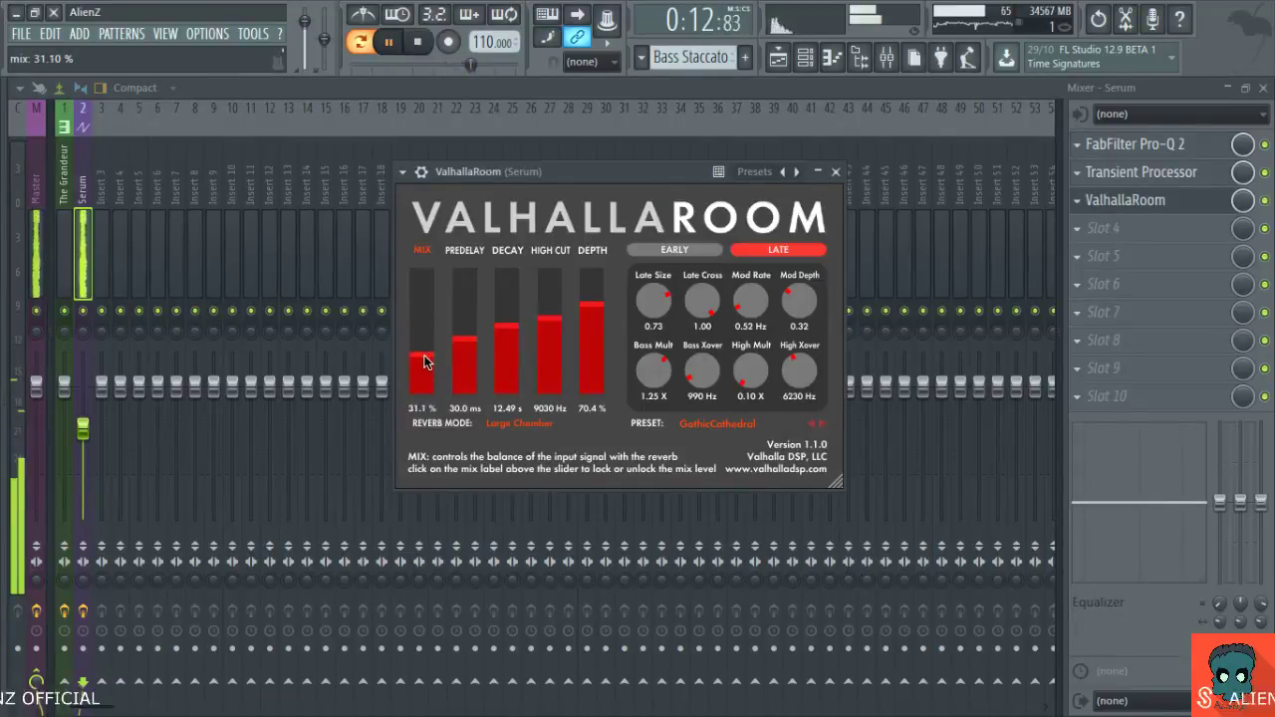
drag(506, 334, 505, 359)
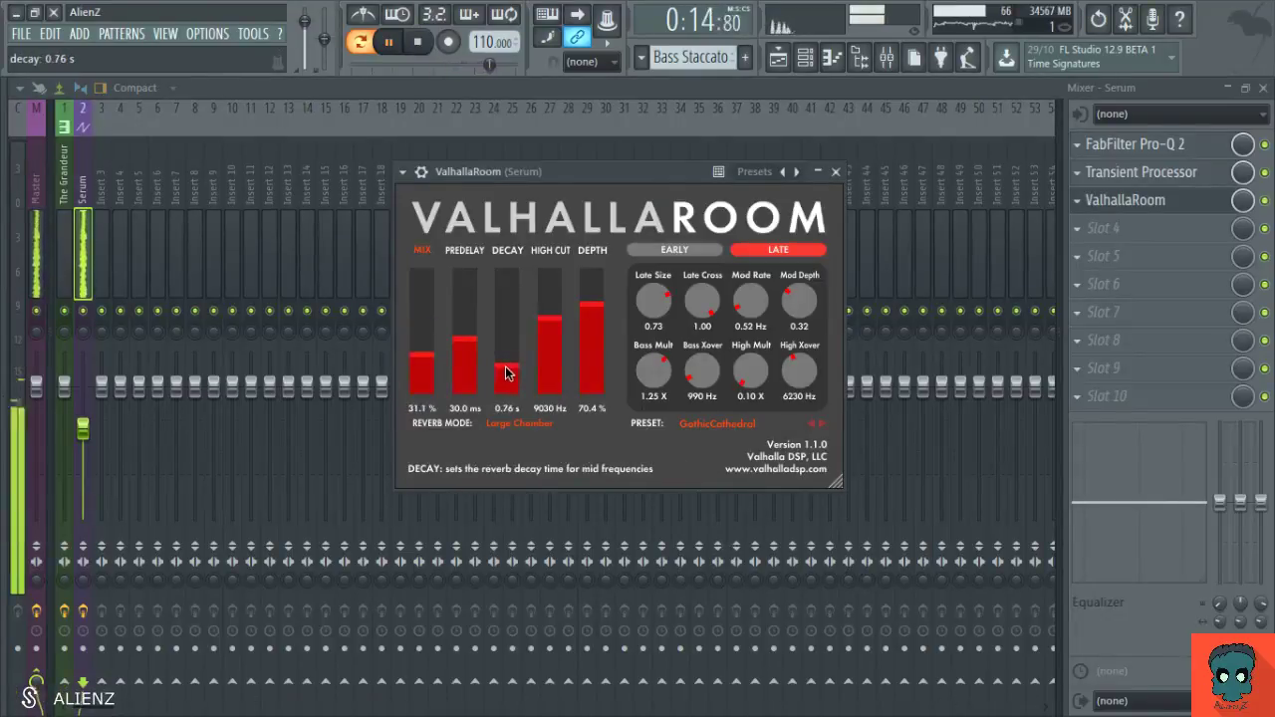
drag(426, 340, 430, 254)
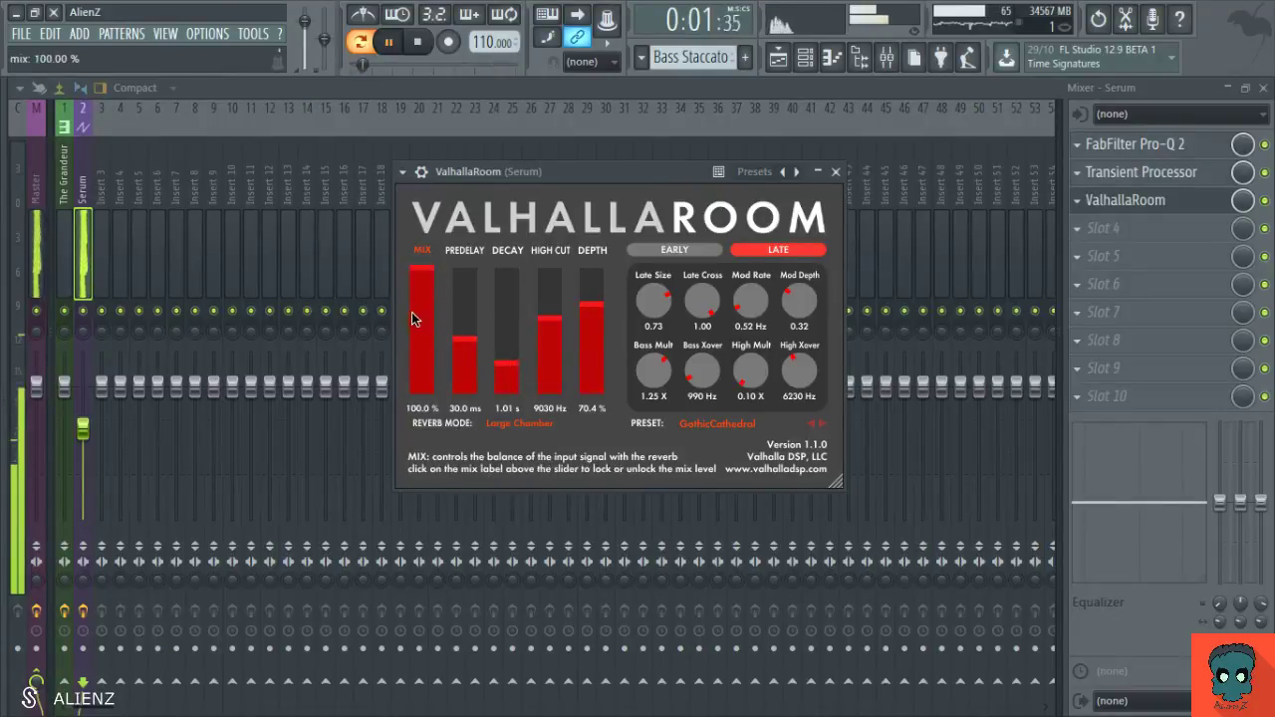
drag(412, 312, 427, 261)
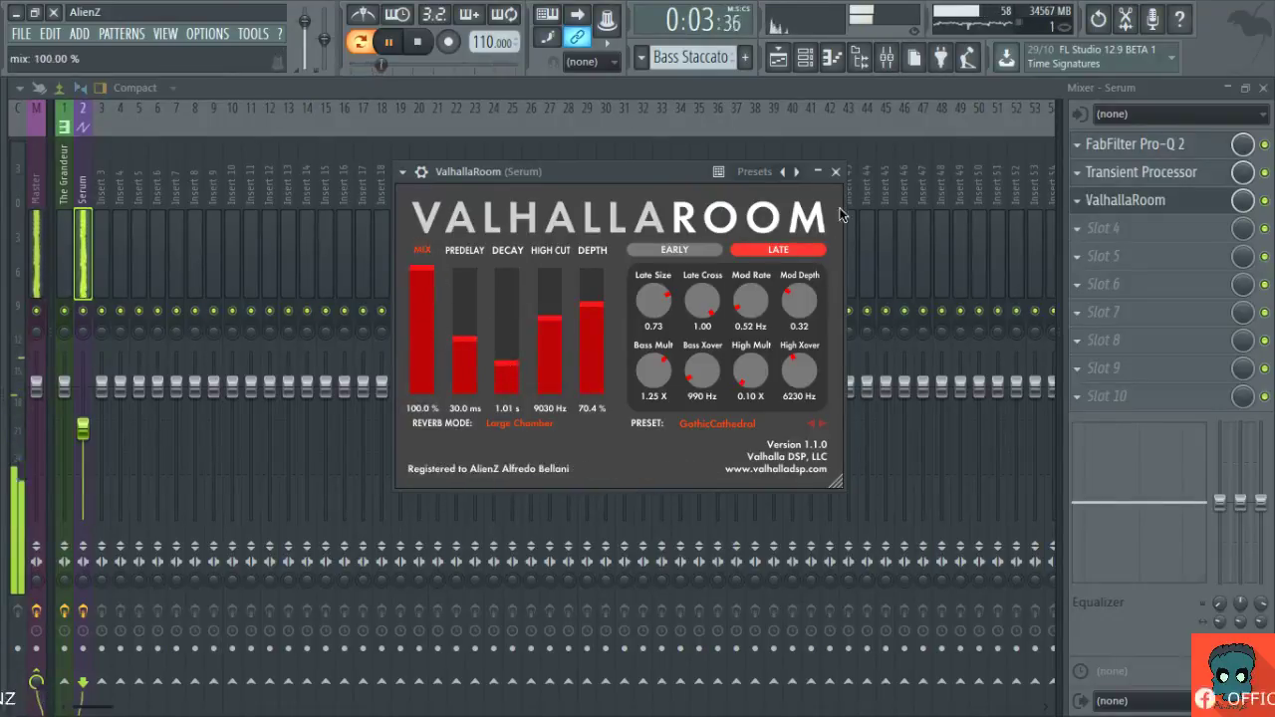
click(835, 172)
Step: With the Grand pattern playing, set The Grandeur track's ValhallaRoom to a decay of about 11.29 s and a mix of about 25%
click(64, 242)
key(F5)
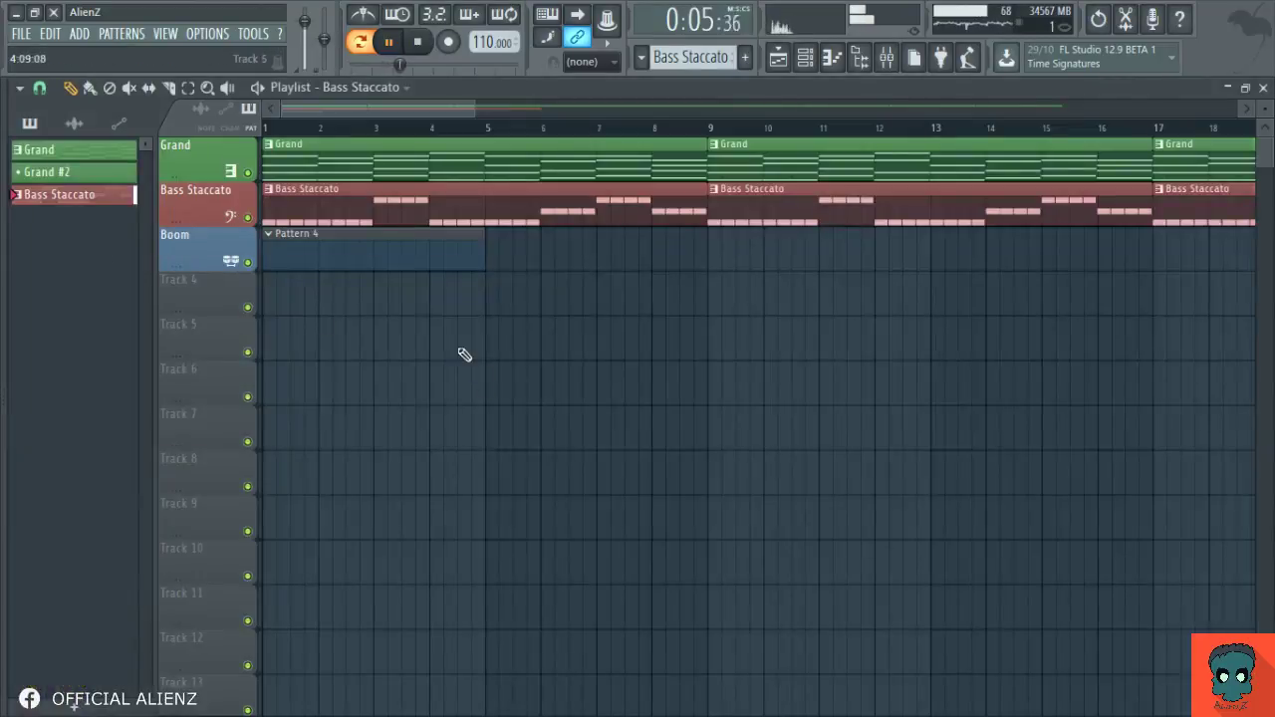
double_click(341, 145)
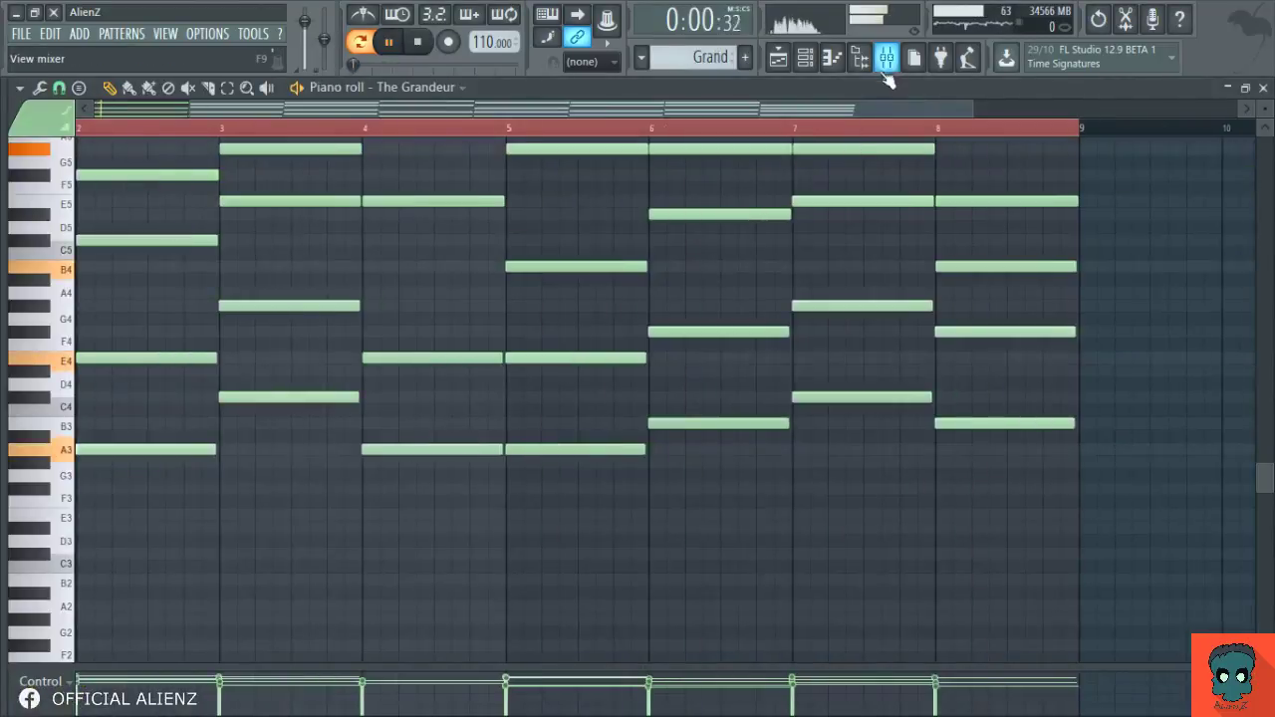
click(886, 57)
click(1126, 172)
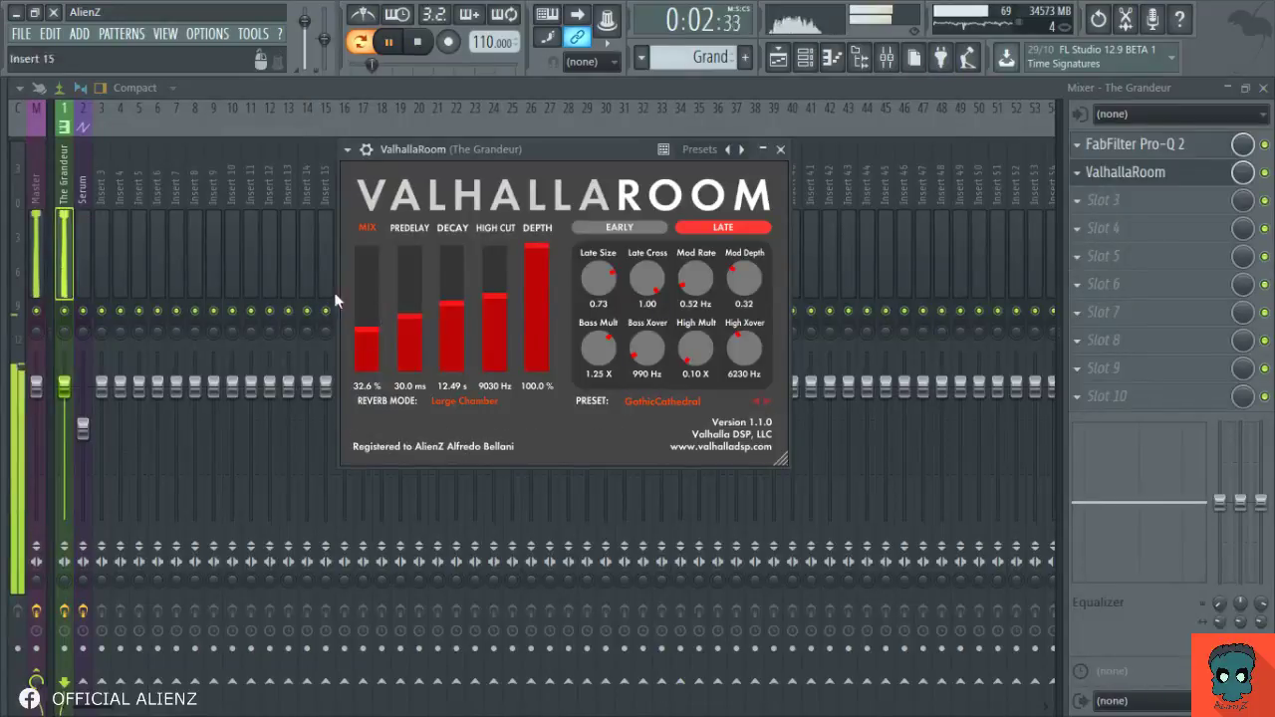
drag(369, 301, 374, 242)
drag(453, 339, 454, 345)
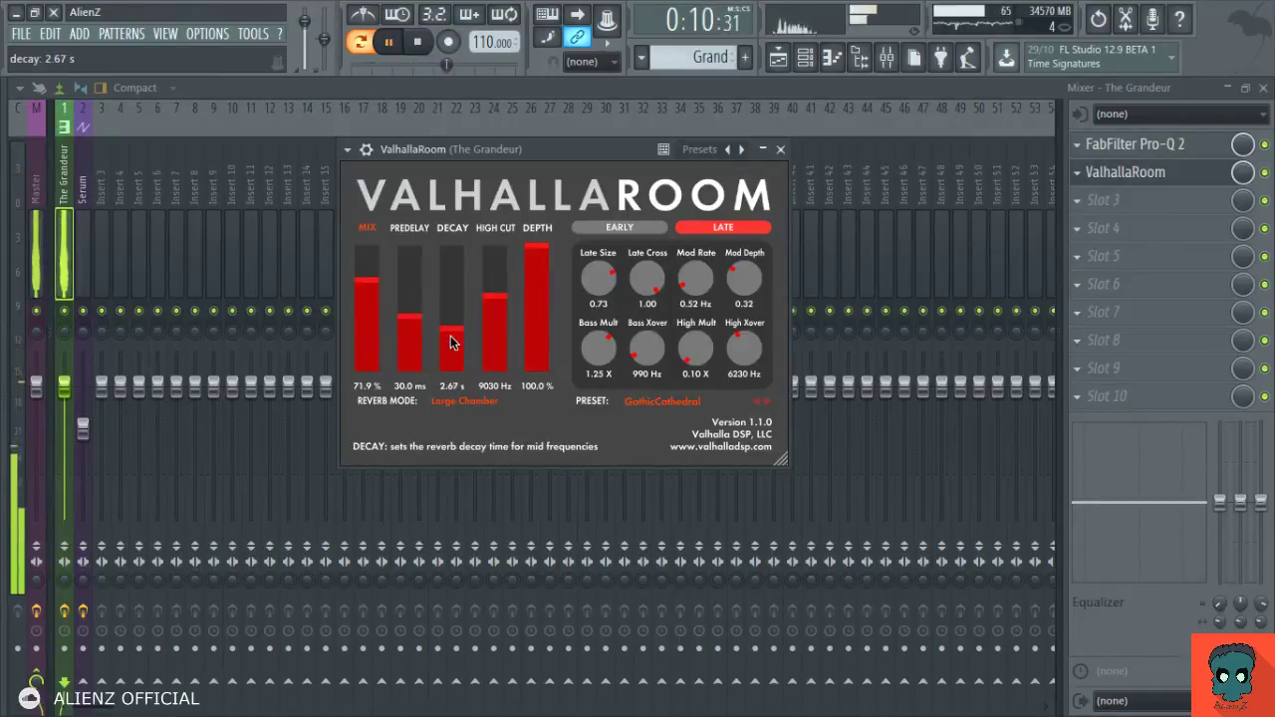
drag(453, 347, 464, 202)
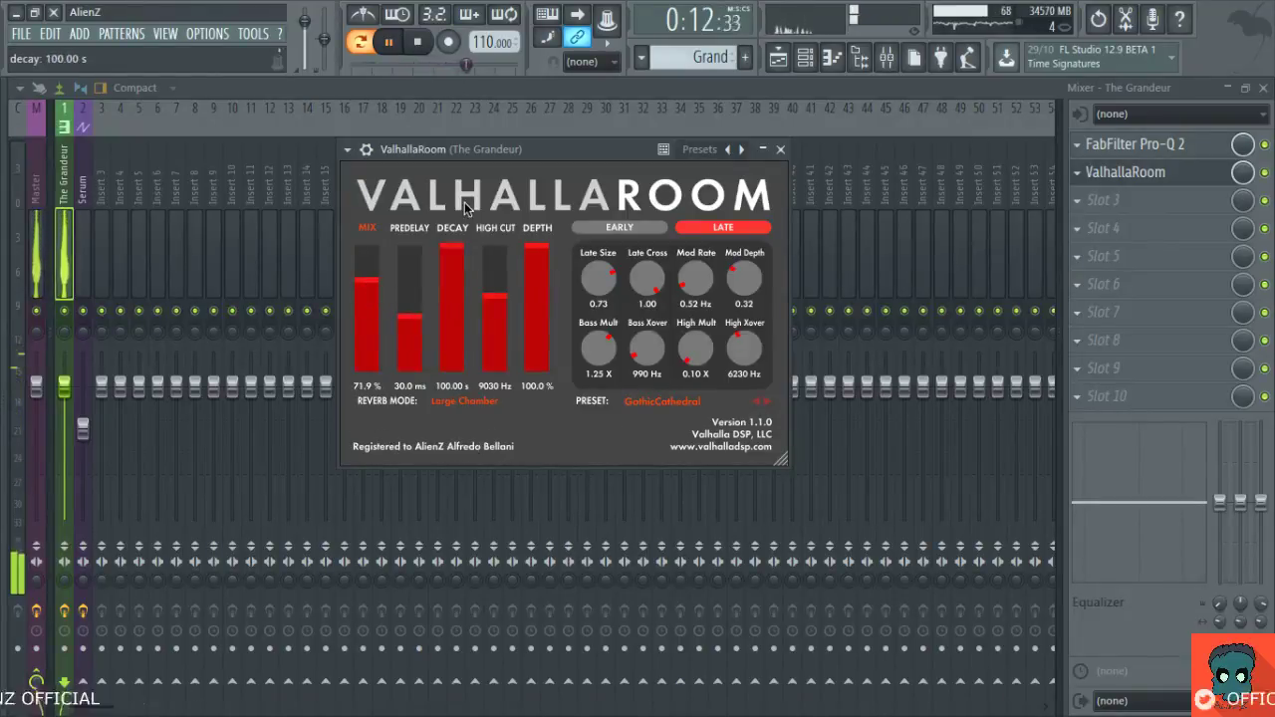
drag(459, 297, 457, 307)
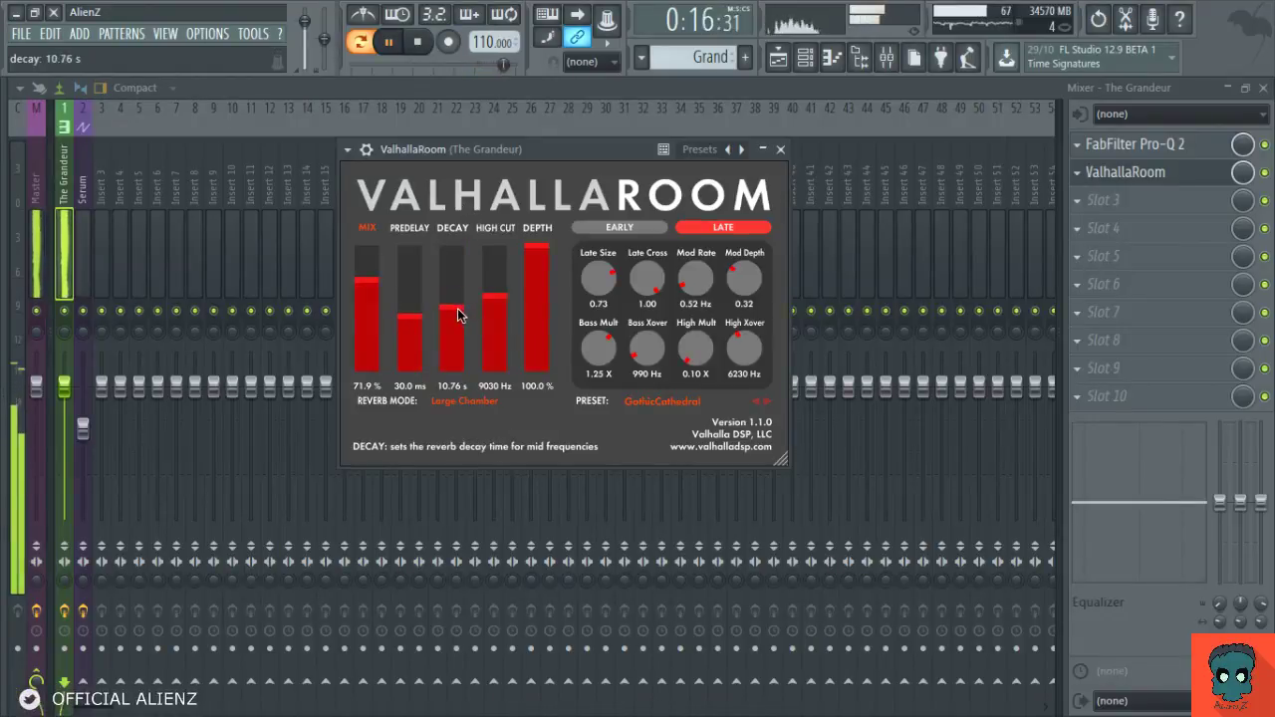
click(368, 308)
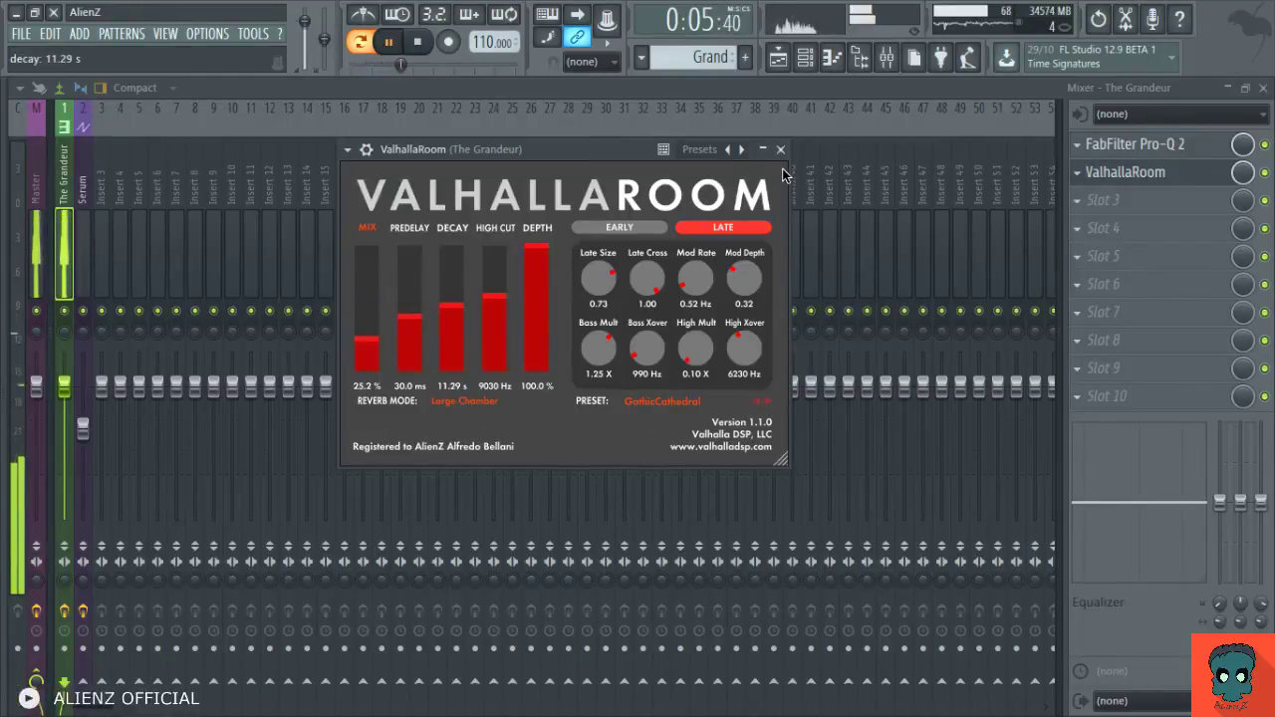
click(780, 150)
Step: Play the arrangement in song mode and audition the Grand clip's chords in the piano roll
key(F7)
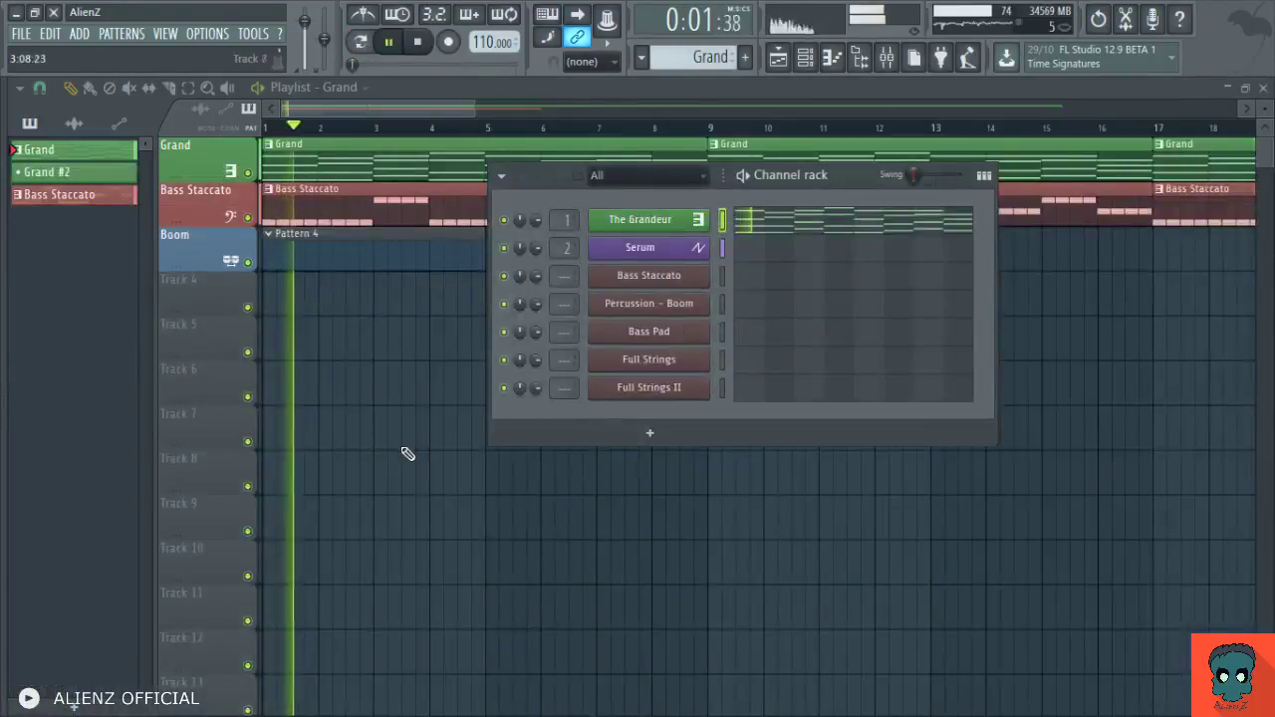
key(F6)
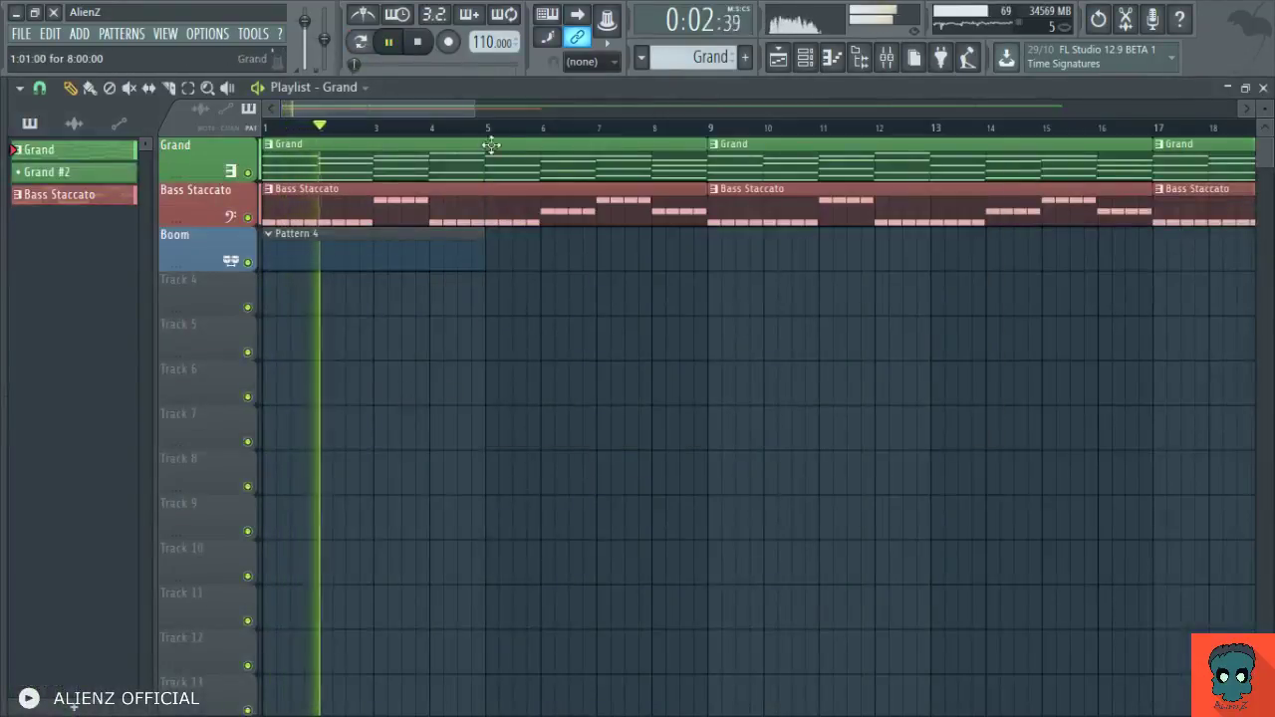
drag(474, 109, 377, 108)
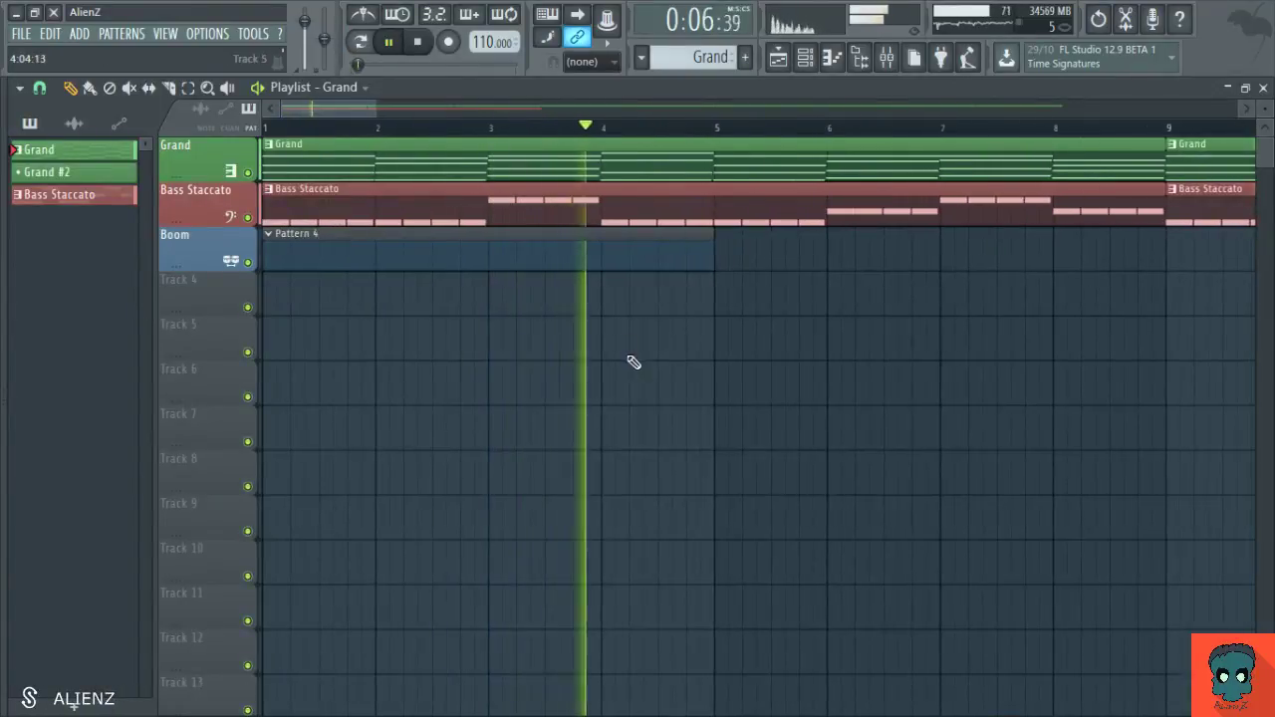
double_click(626, 169)
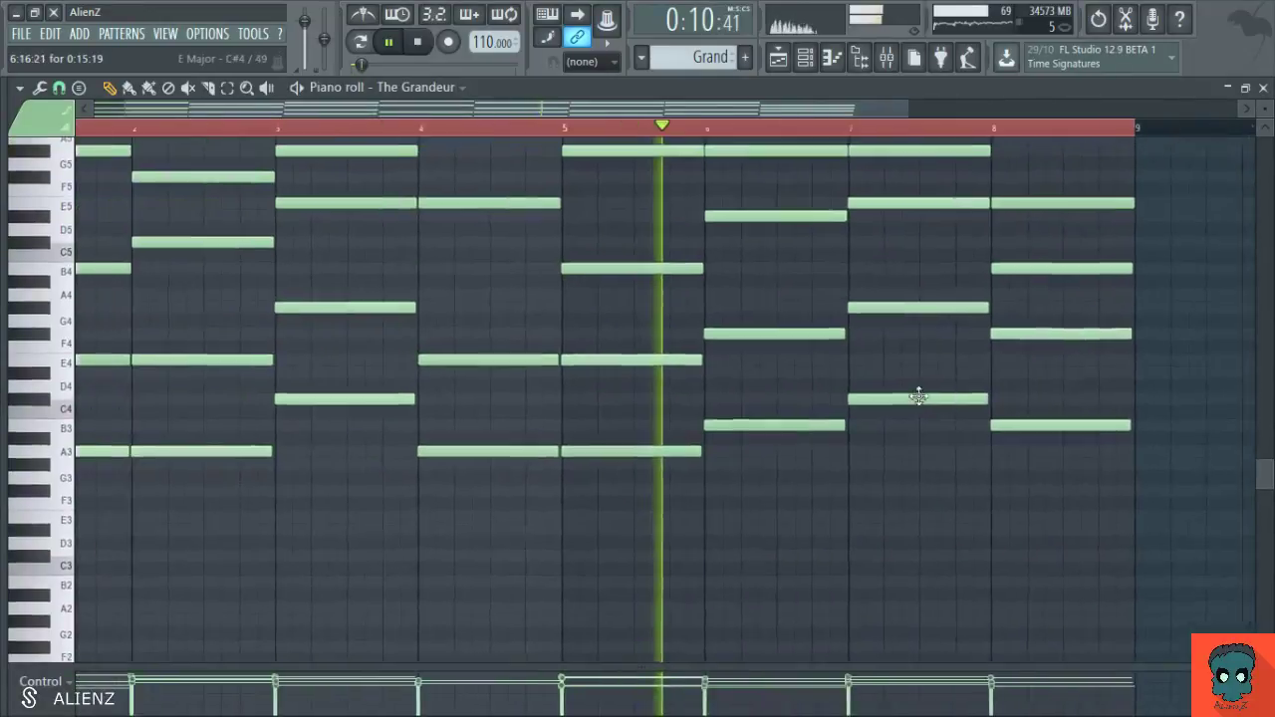
key(space)
scroll(939, 416, up, 3)
key(space)
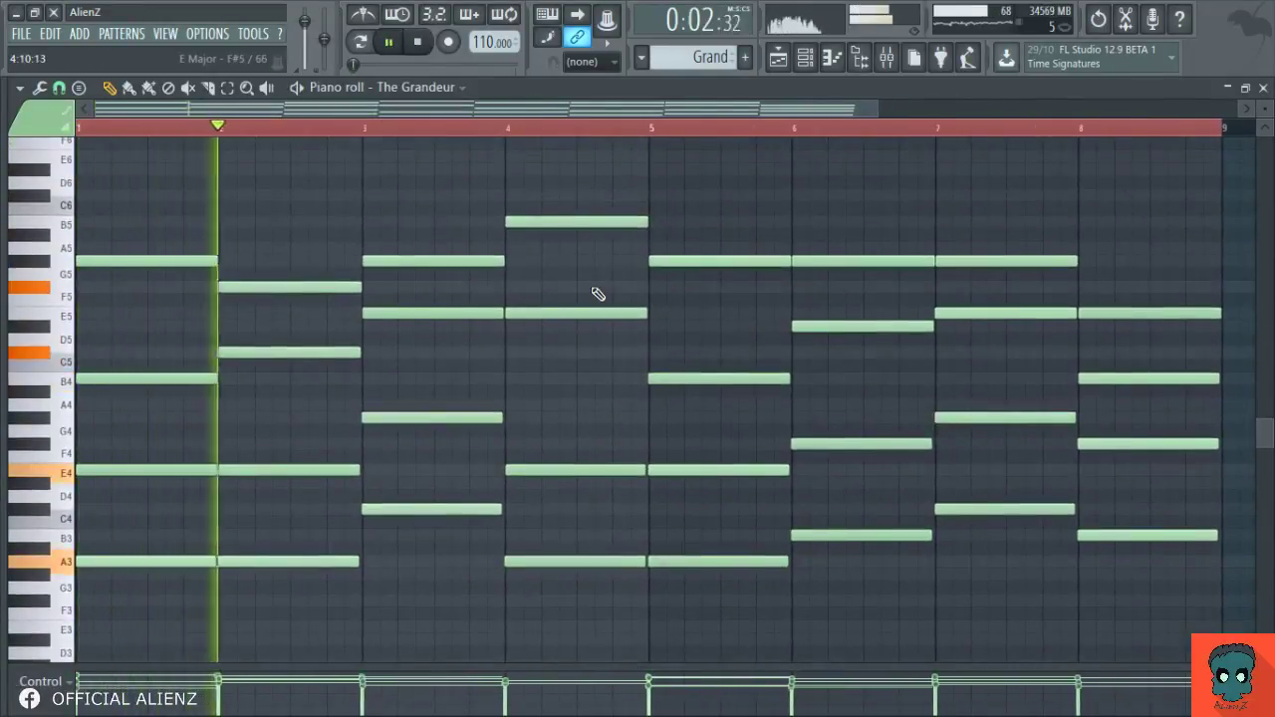
key(space)
Step: Align the start times of the Grandeur chord notes to the bar lines and play the chords back
scroll(405, 117, up, 5)
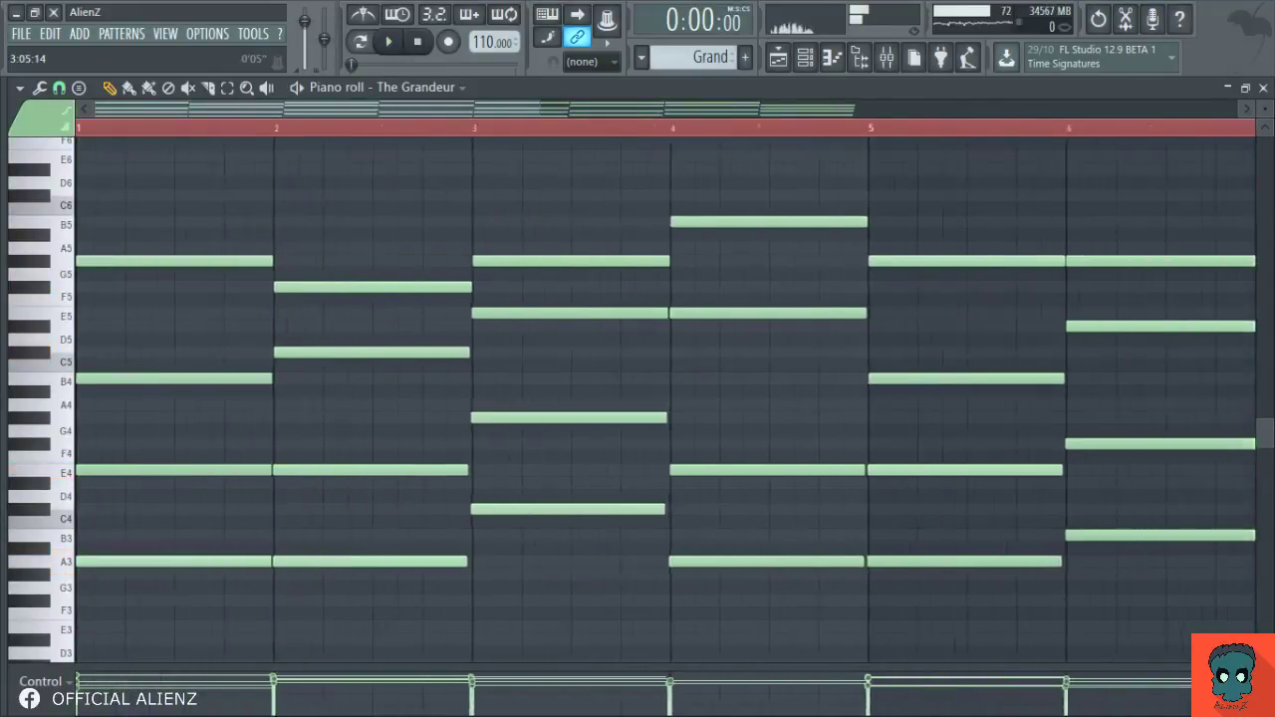
drag(580, 323, 597, 289)
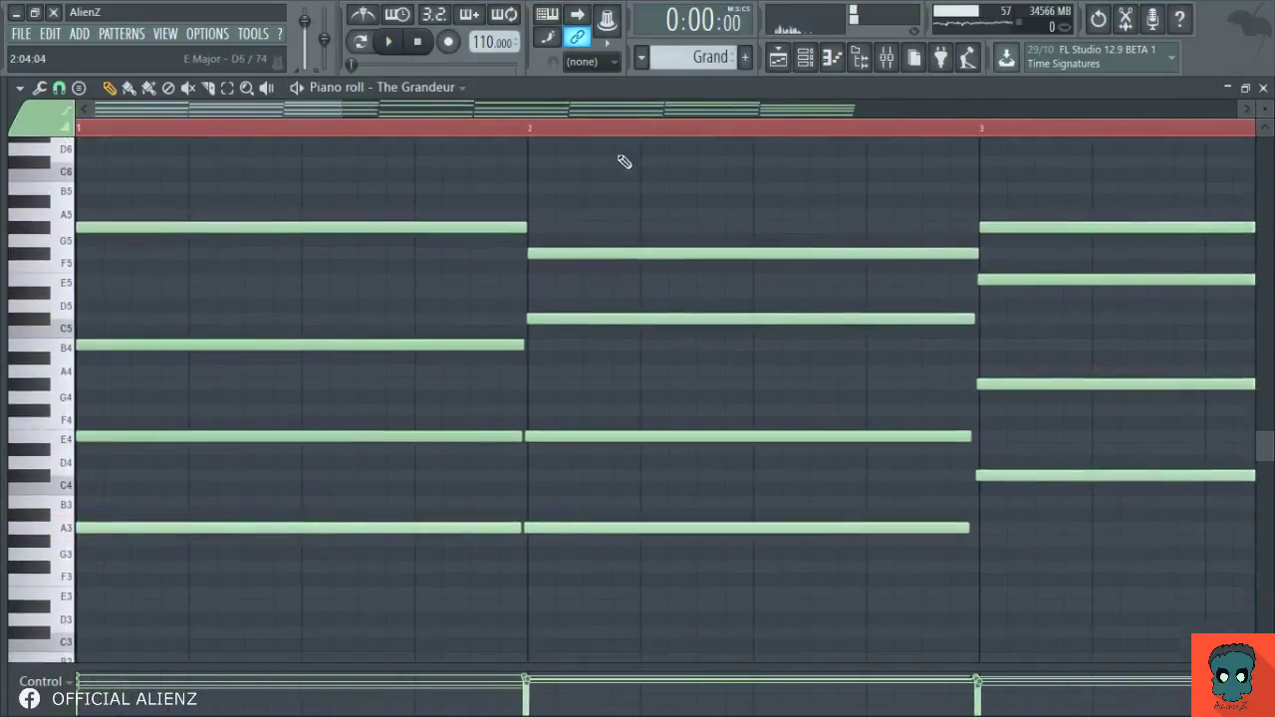
scroll(531, 128, up, 2)
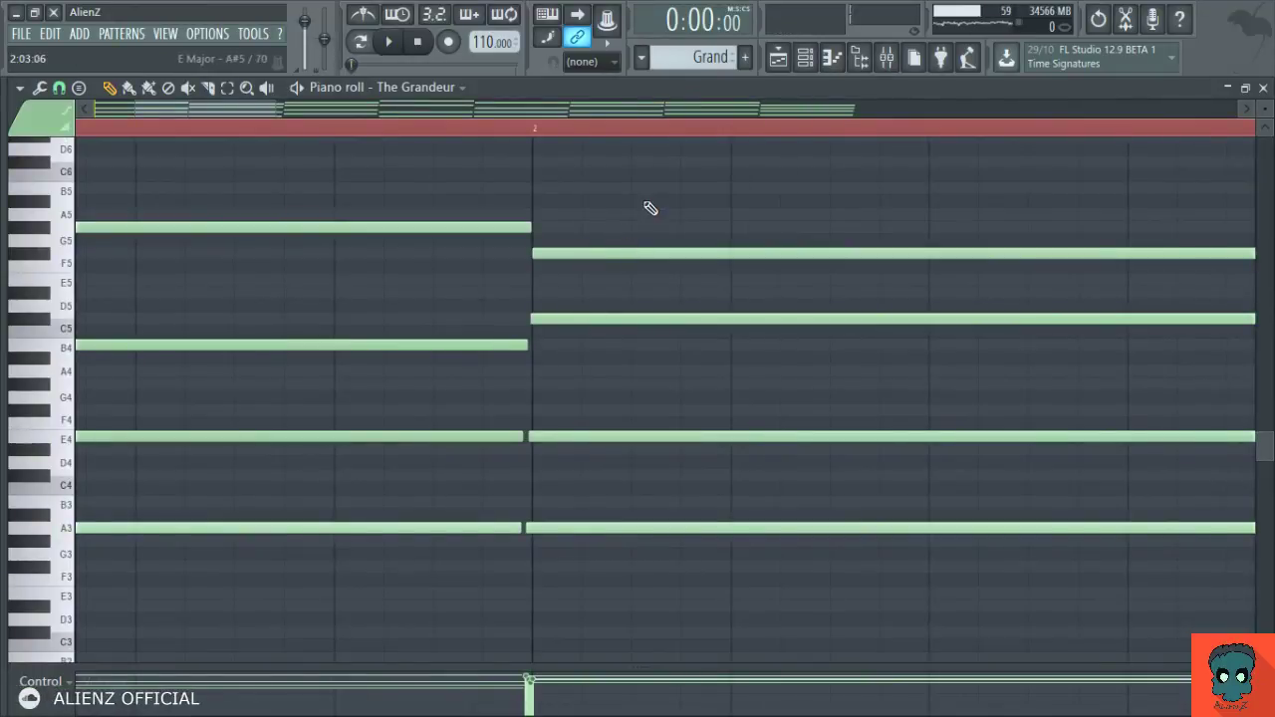
key(space)
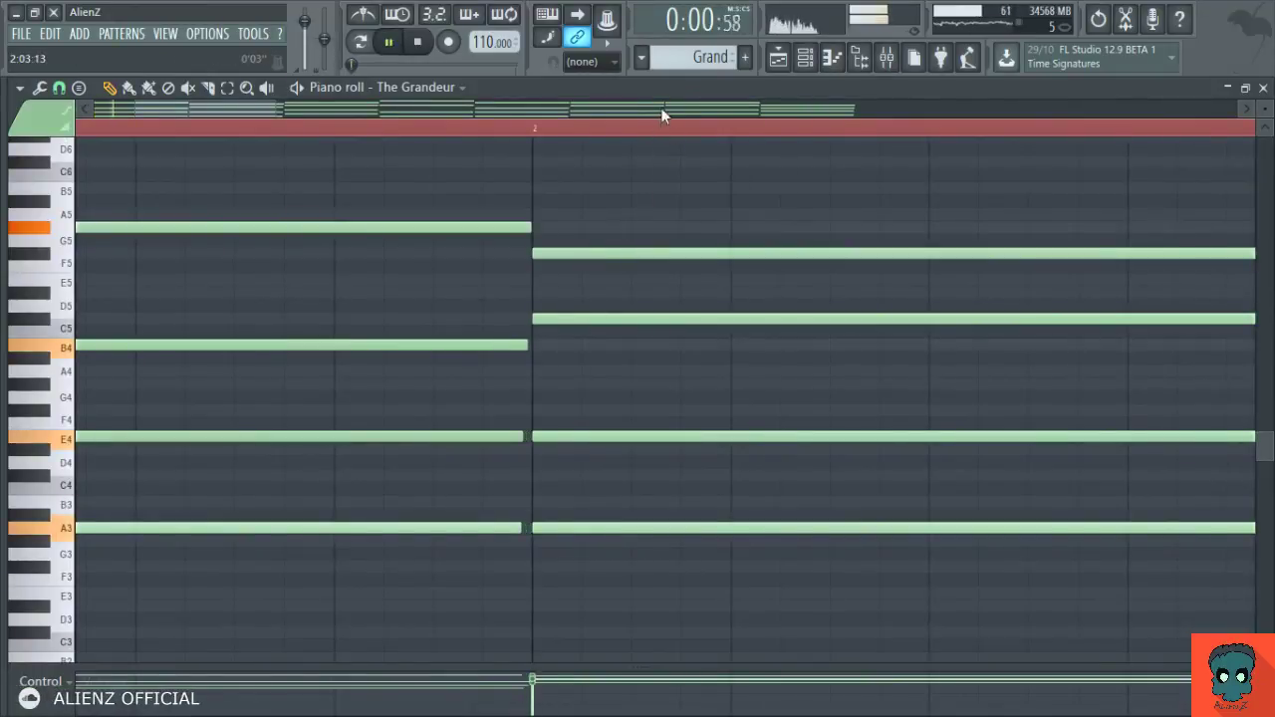
scroll(662, 115, down, 3)
key(space)
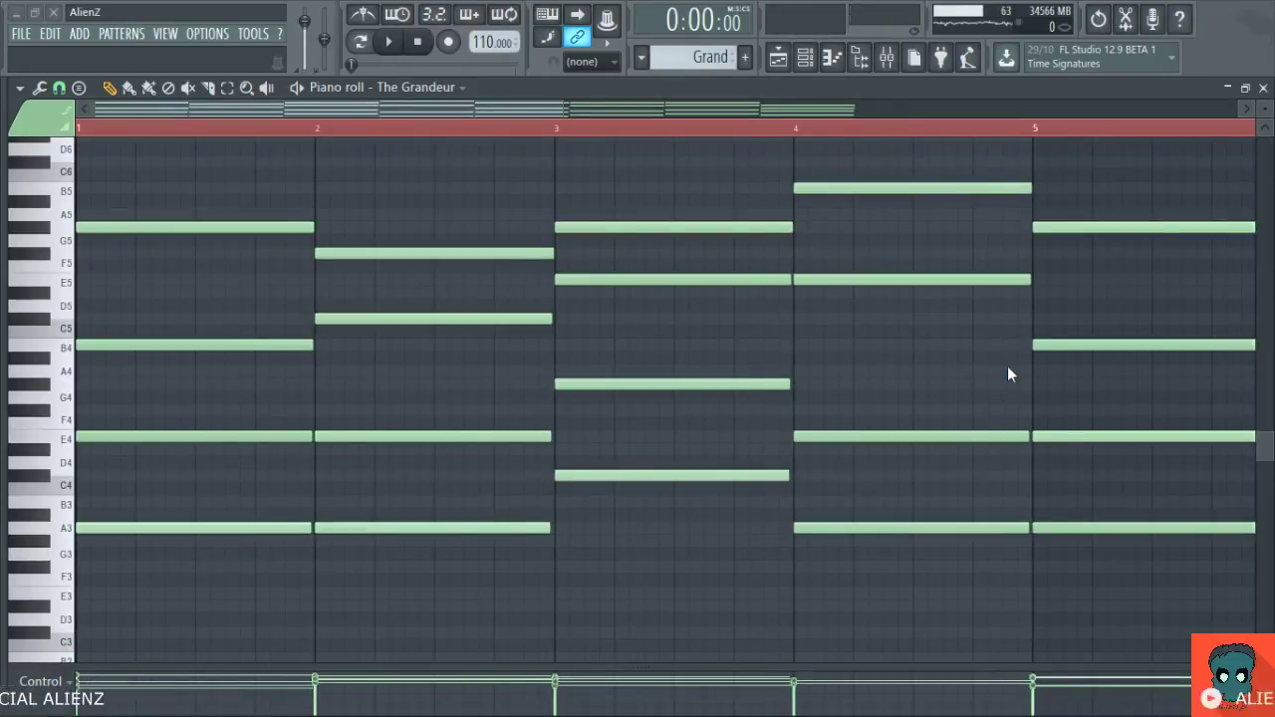
key(space)
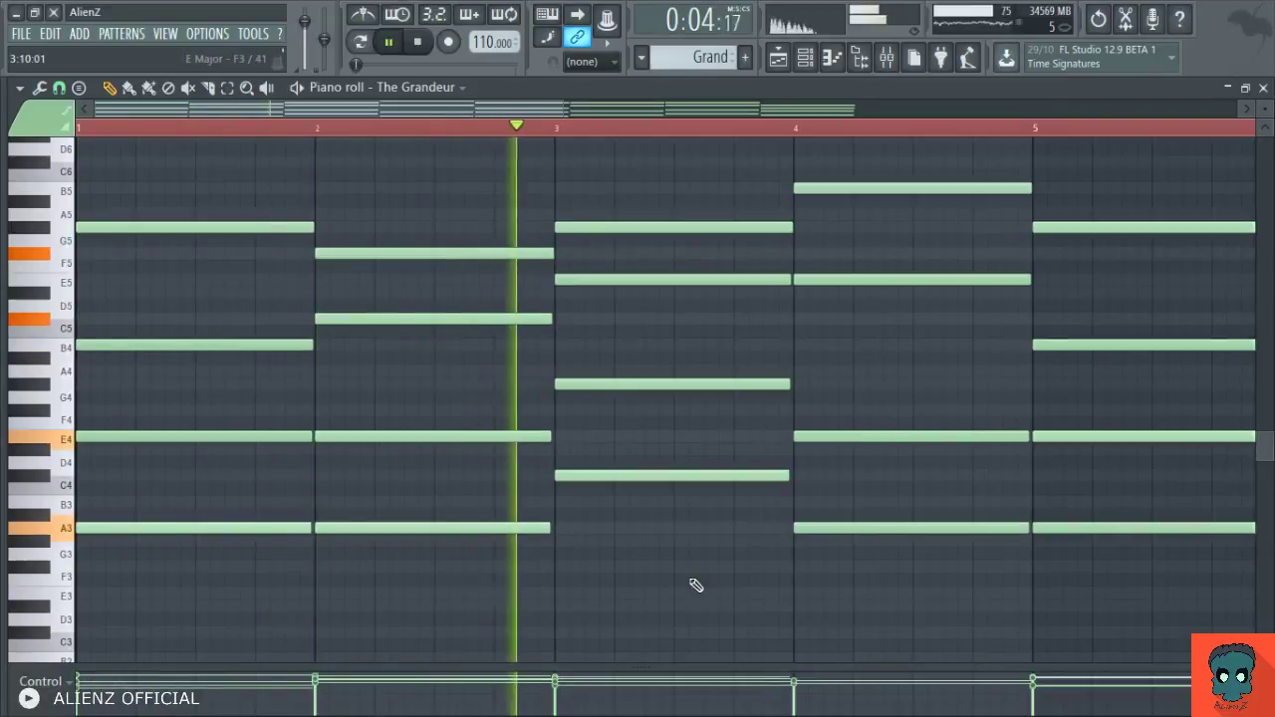
Step: Set the project tempo to 80 BPM and play the playlist arrangement from the start
key(F5)
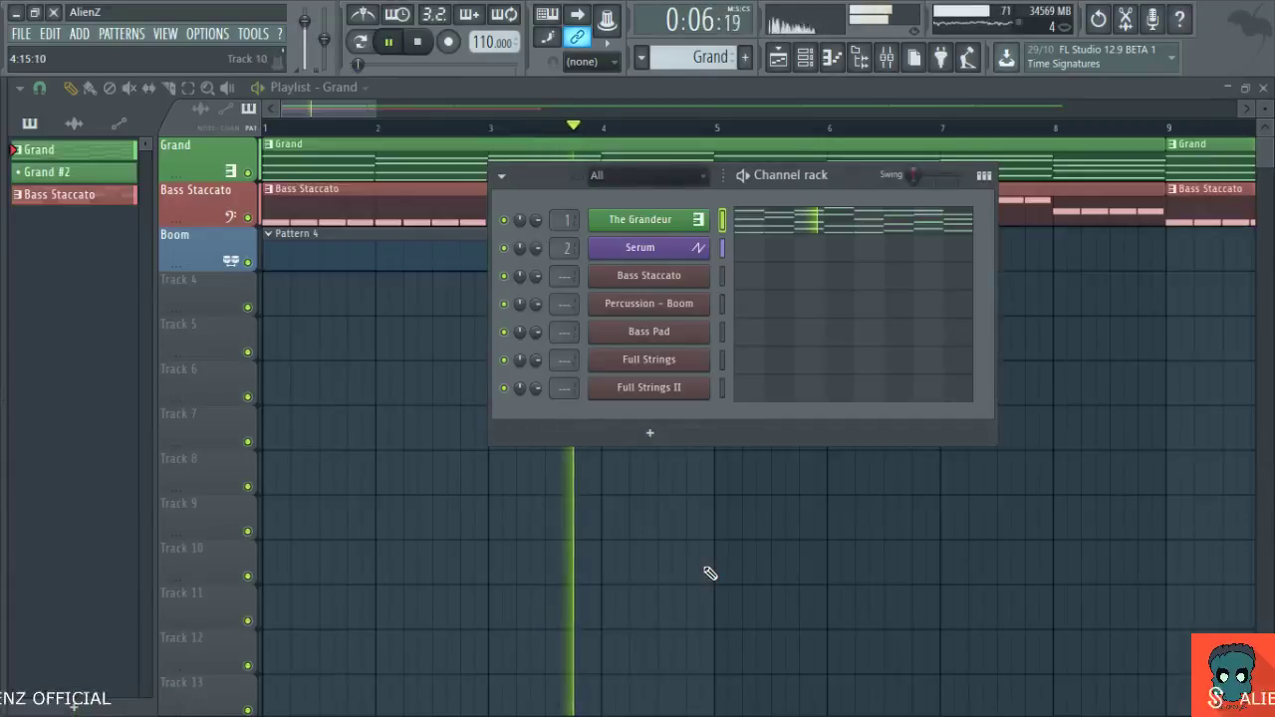
key(F6)
double_click(483, 45)
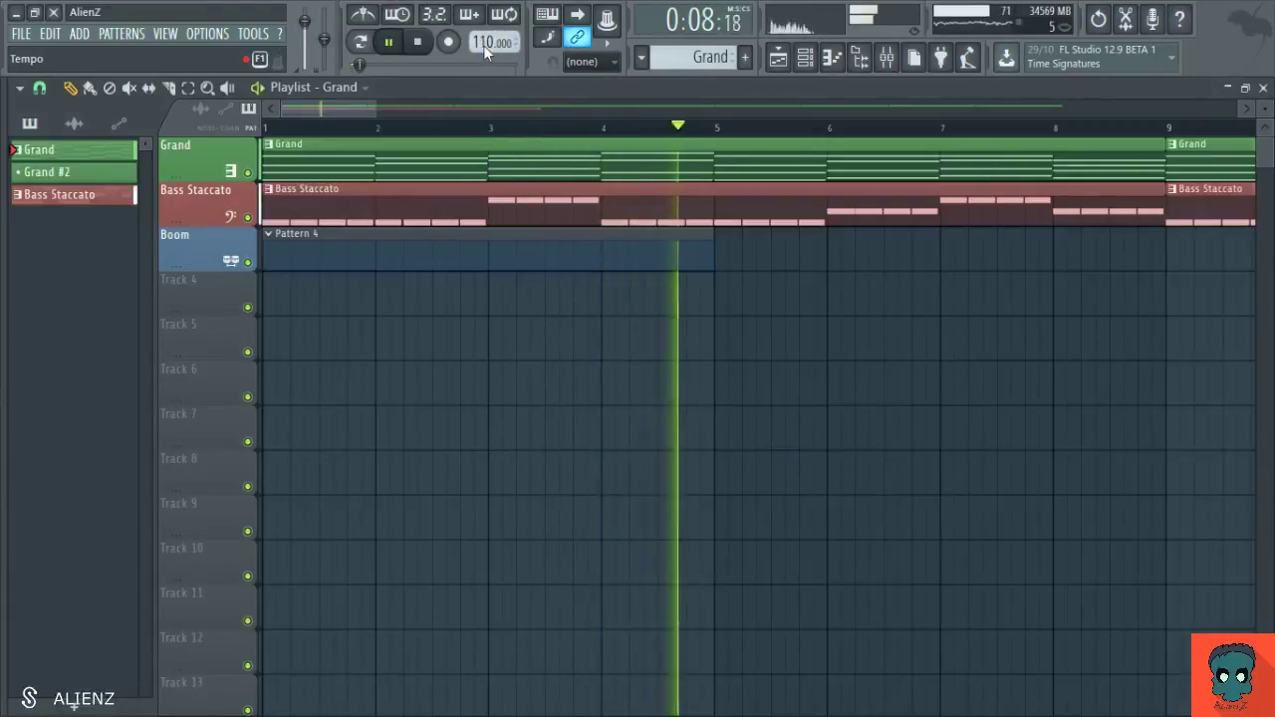
text(80)
key(Return)
key(space)
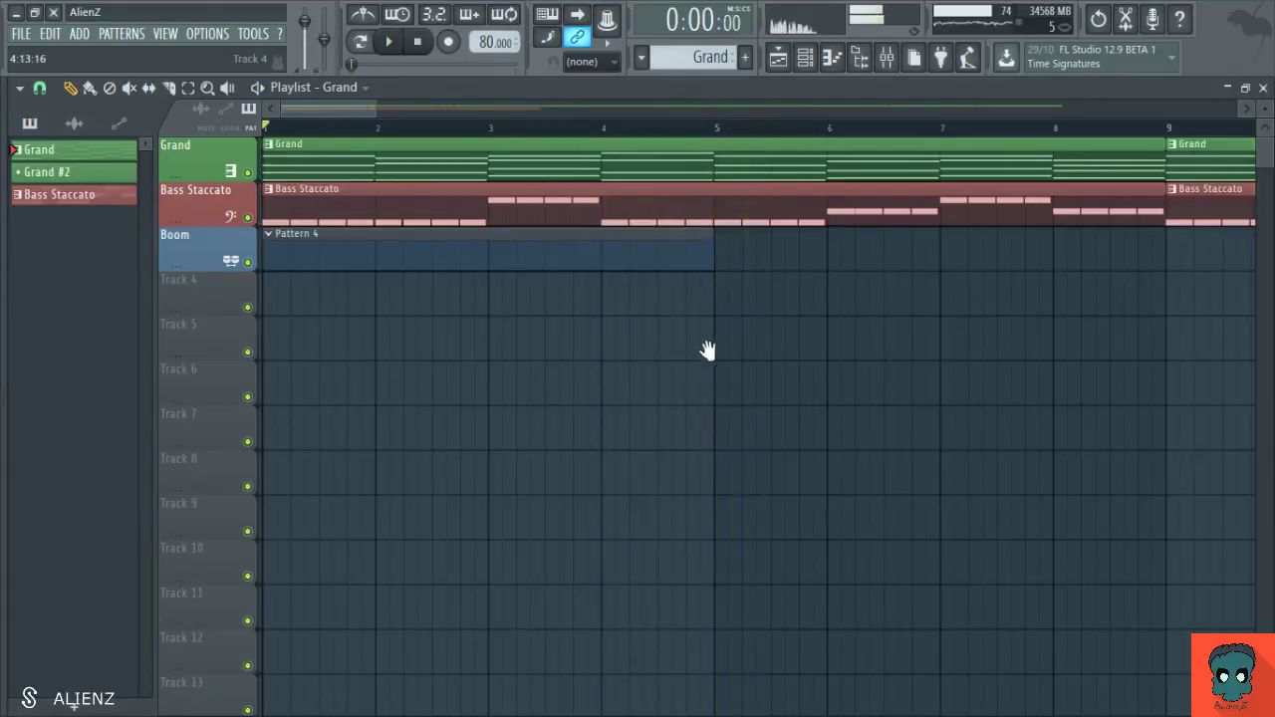
key(space)
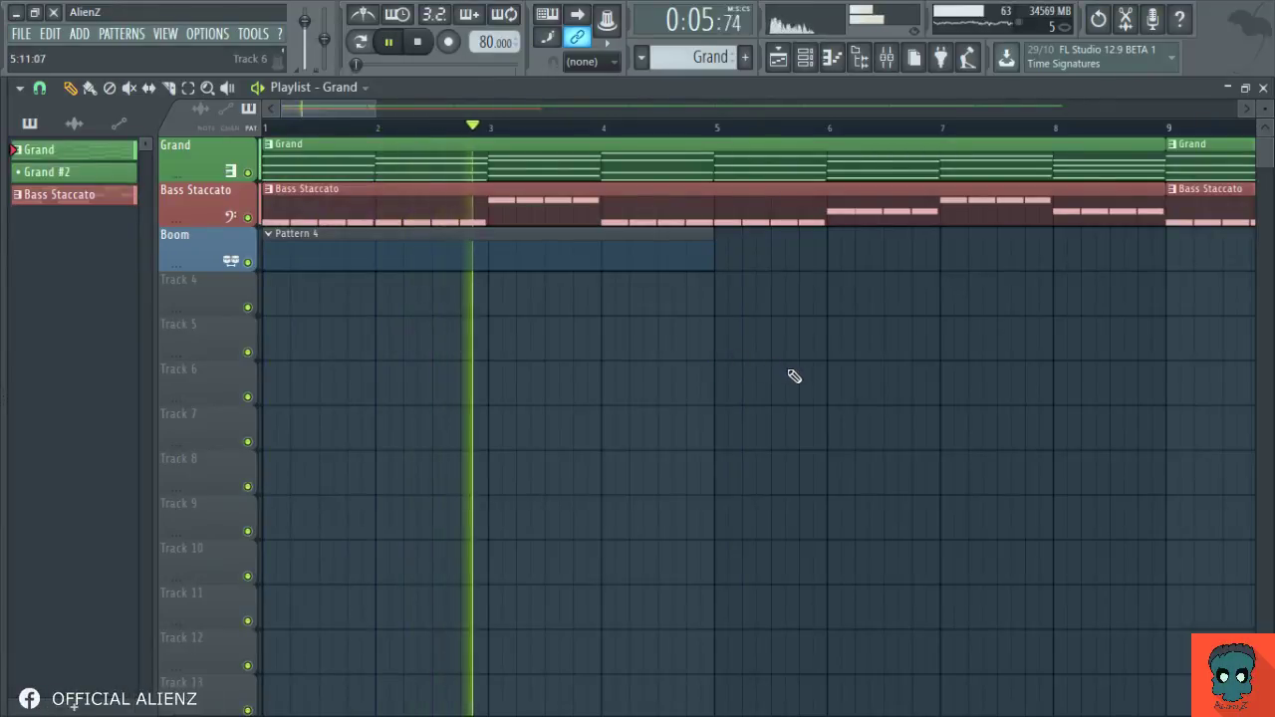
Step: Review the Serum bass patch's oscillator, filter and Envelope 1 settings while the arrangement plays
click(807, 62)
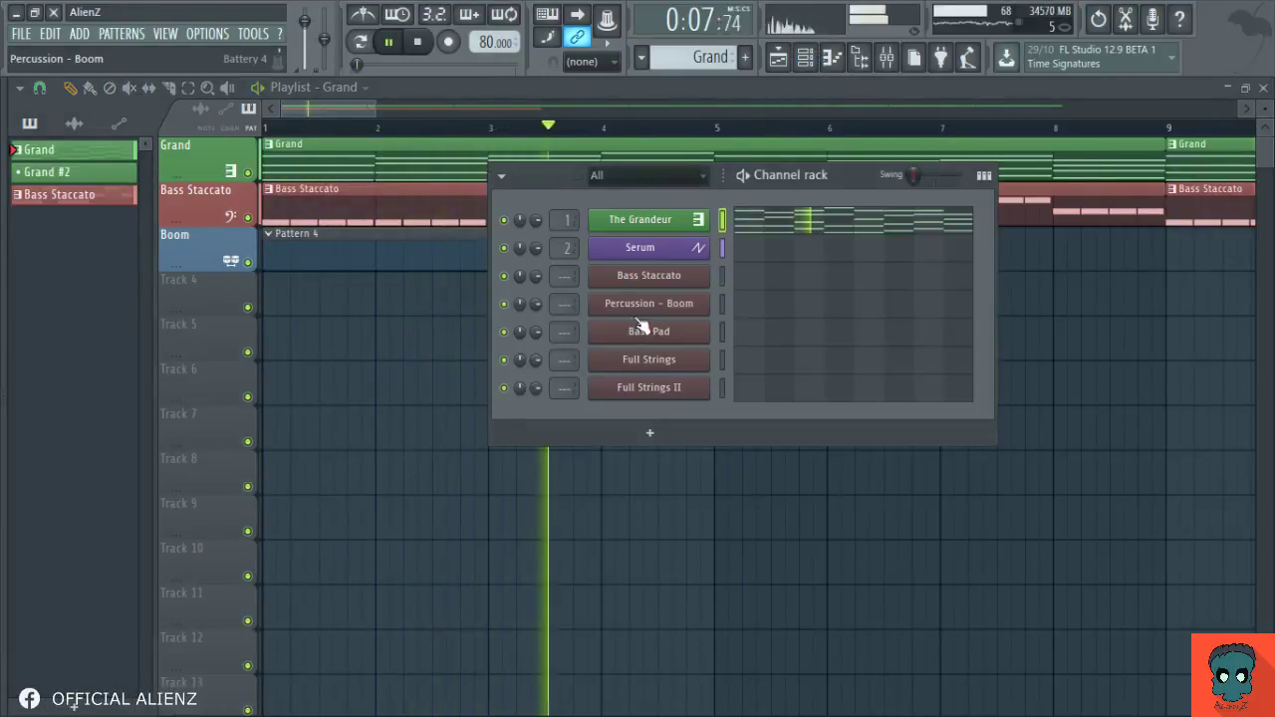
click(613, 249)
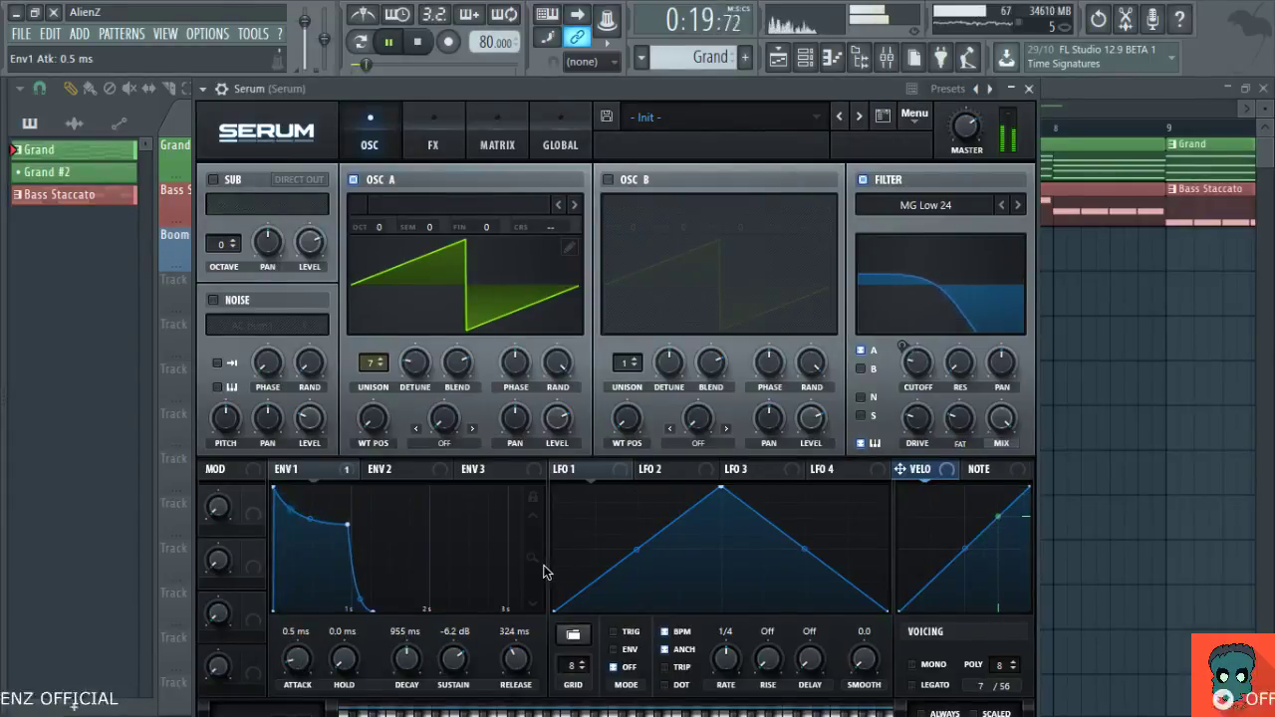
click(1029, 89)
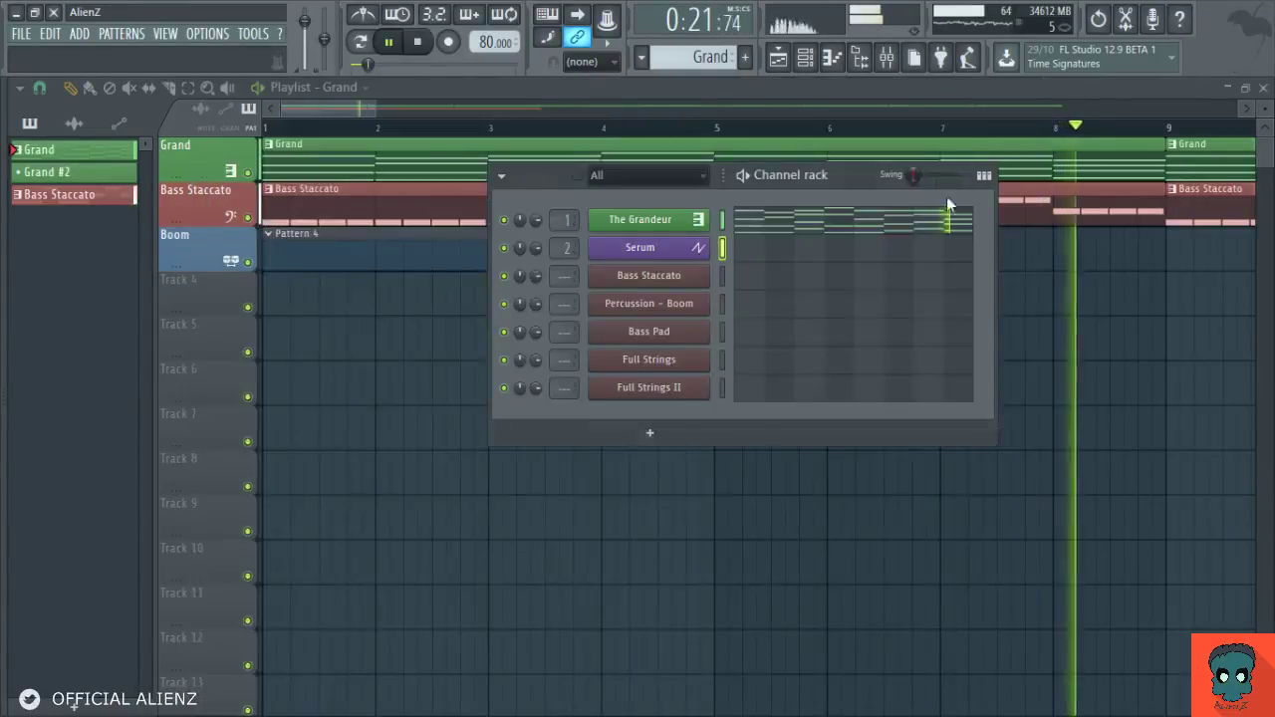
Step: Open the Bass Staccato clip's Serum part in the piano roll and select and copy all its bass notes
double_click(1051, 214)
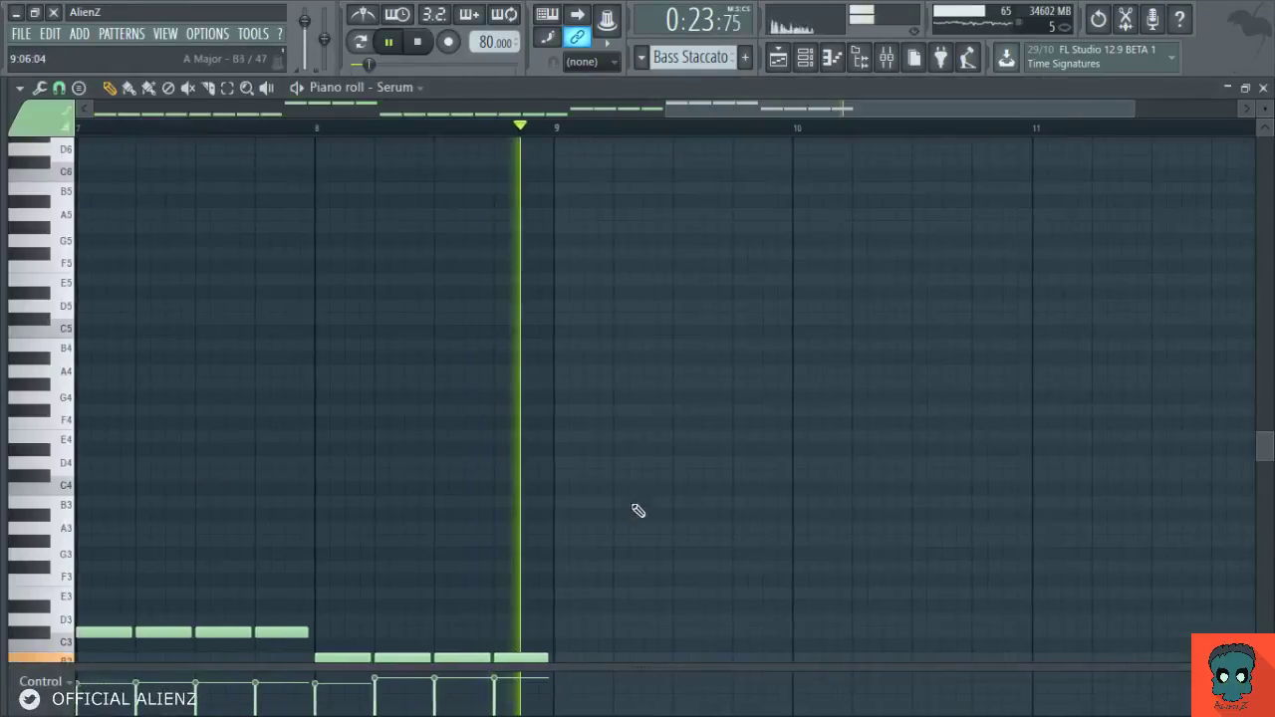
key(ctrl+a)
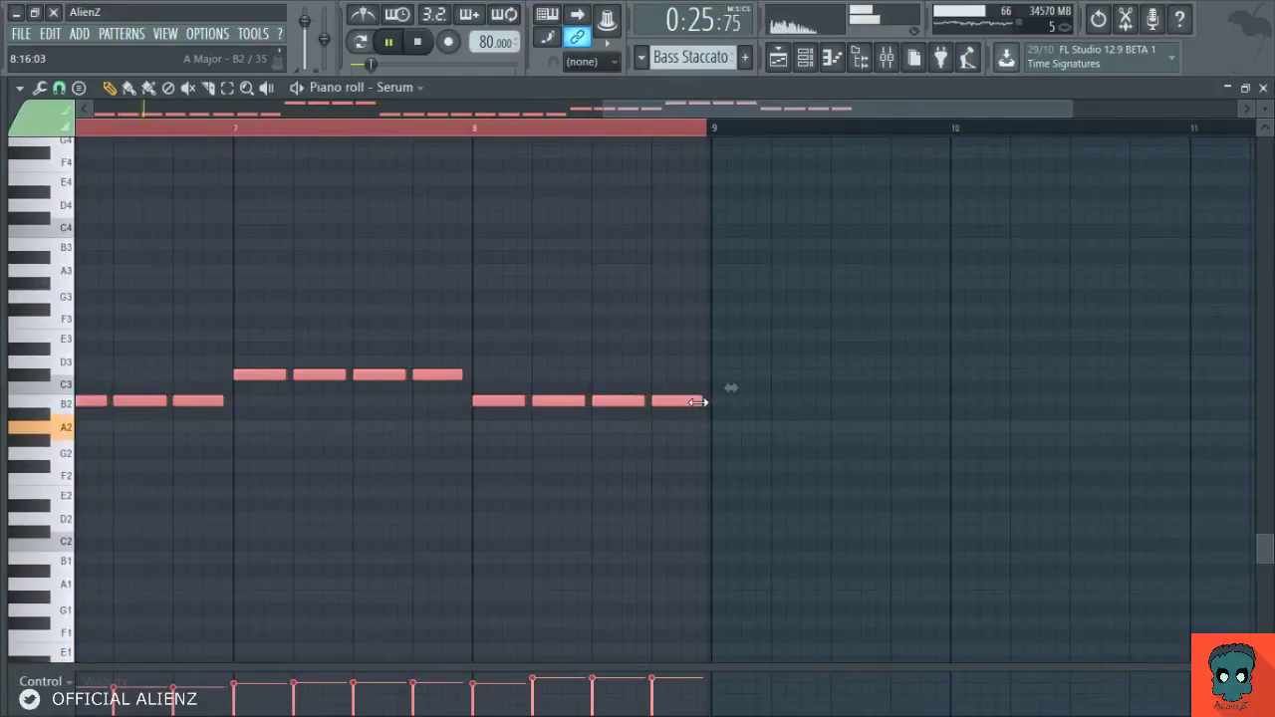
key(ctrl+c)
key(Escape)
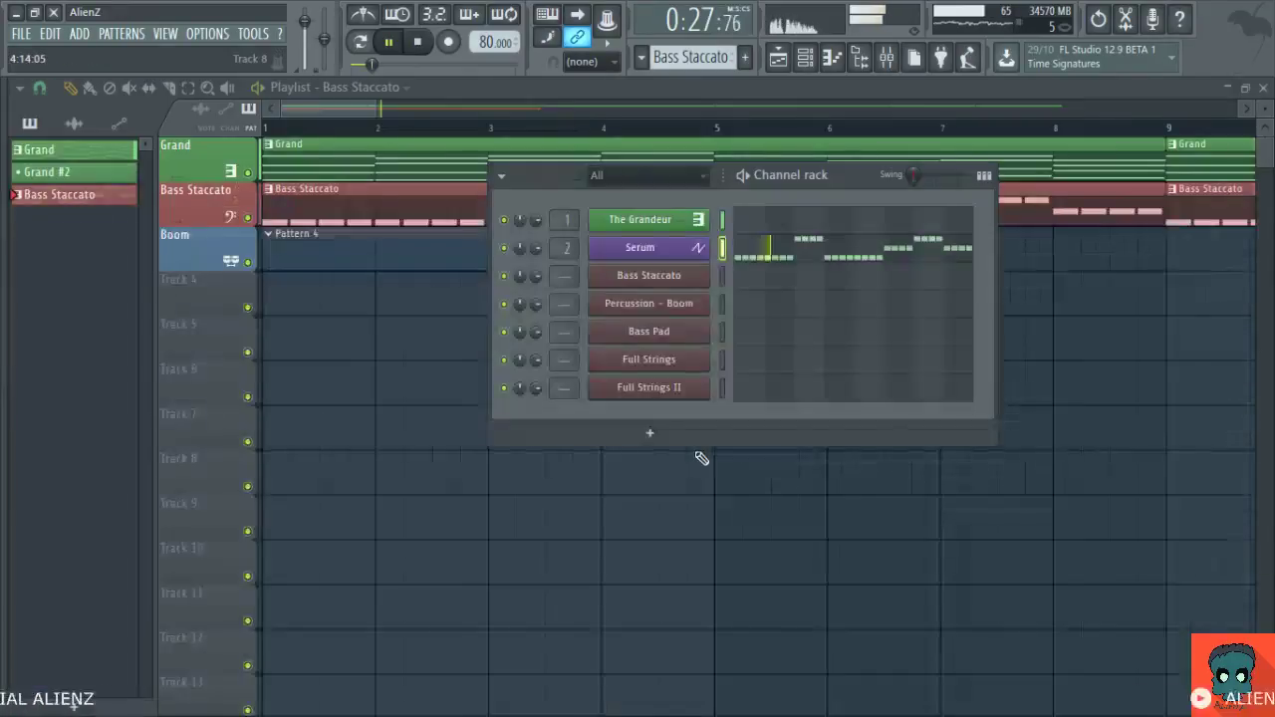
key(Escape)
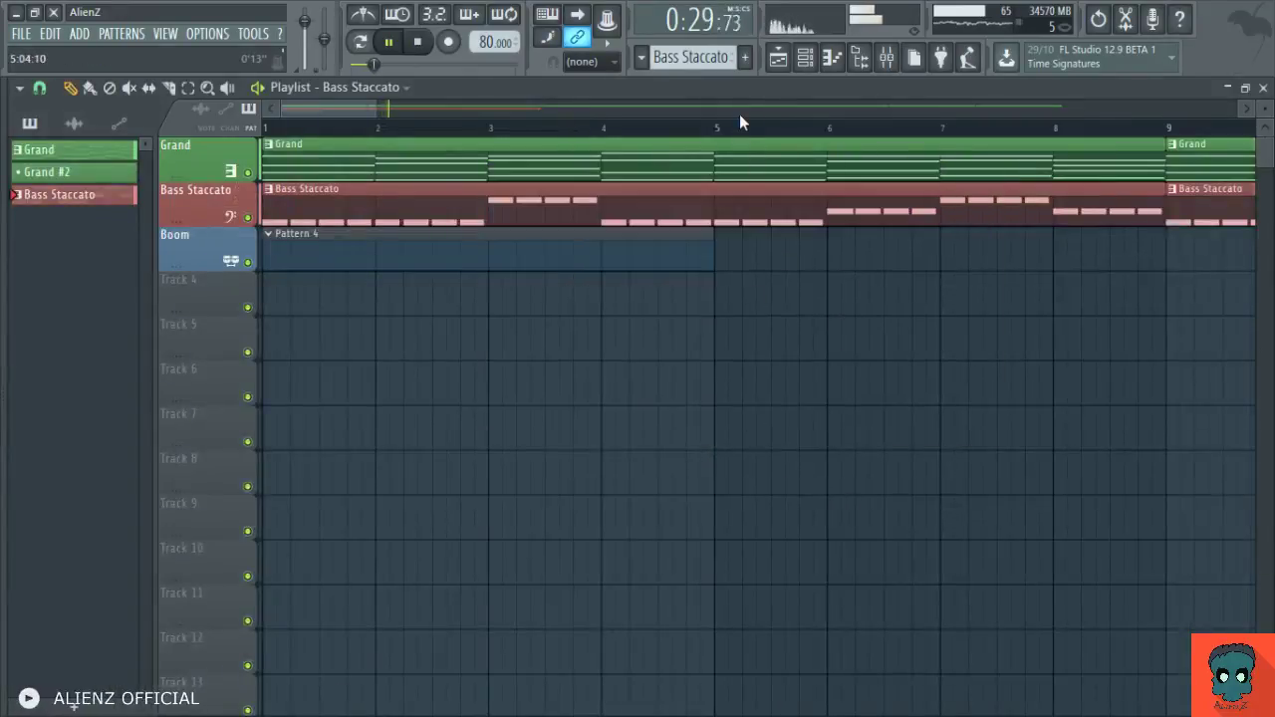
scroll(742, 124, down, 6)
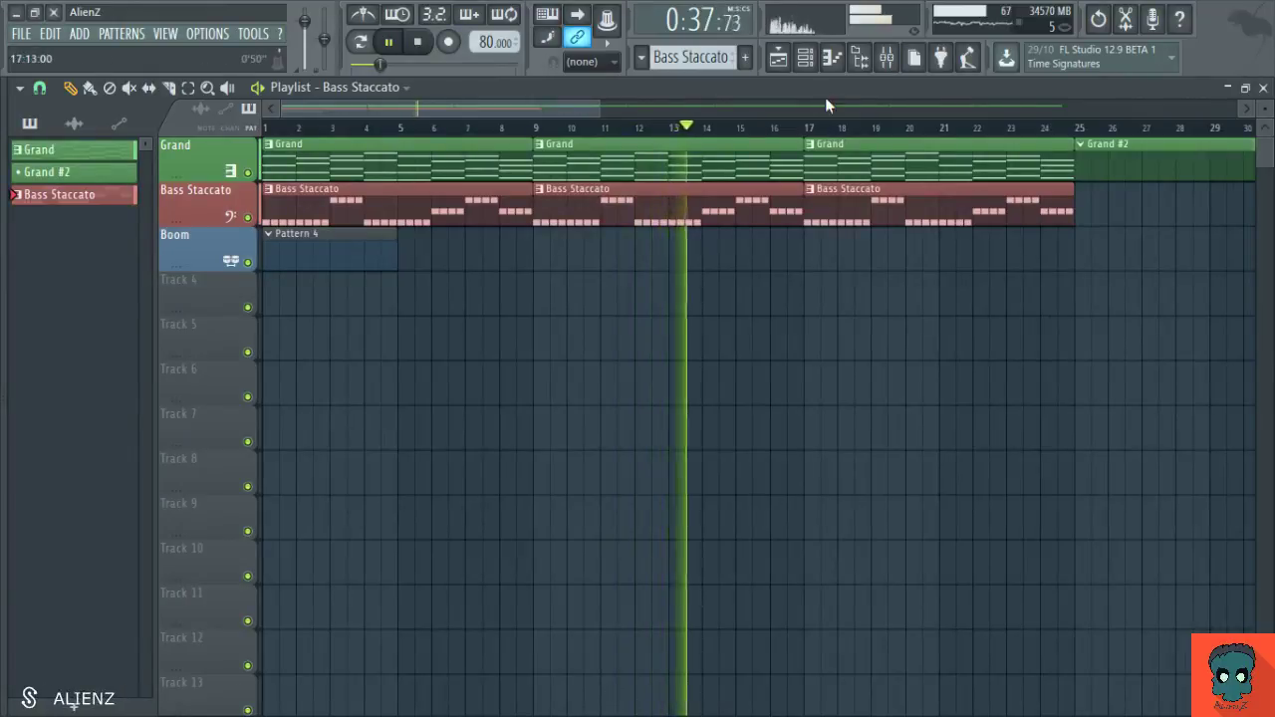
double_click(370, 165)
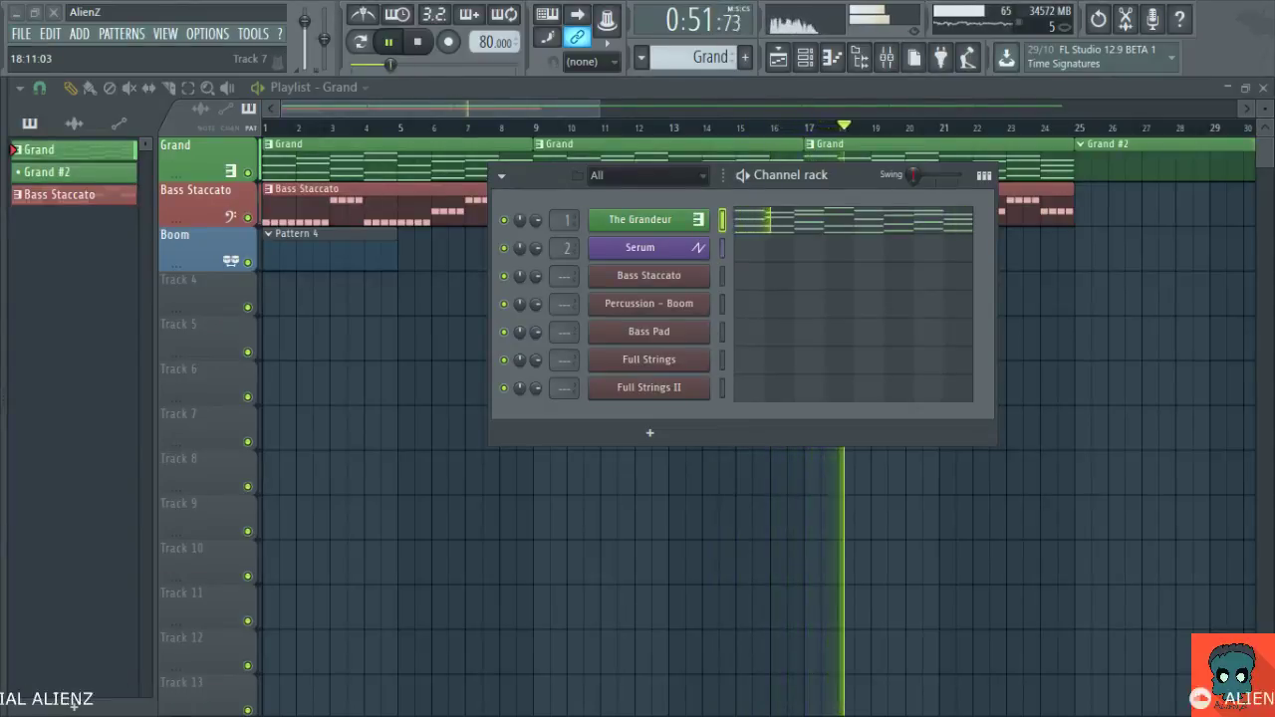
click(751, 311)
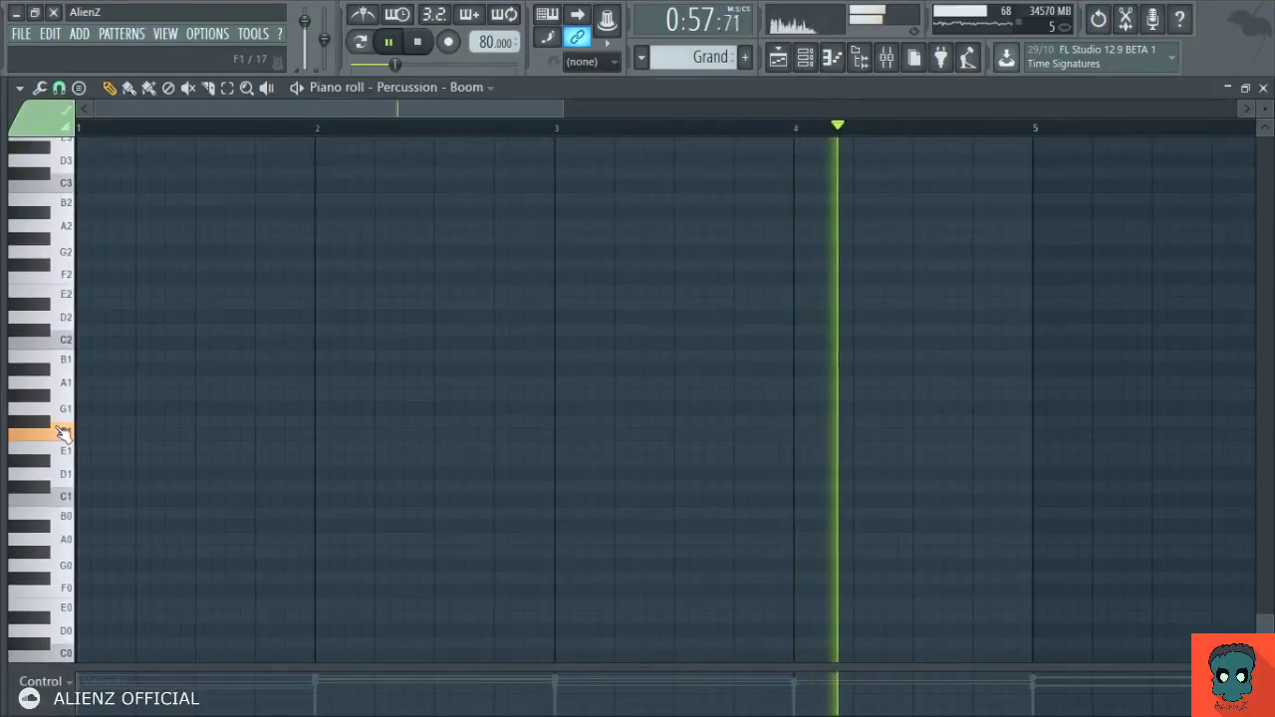
scroll(134, 408, up, 5)
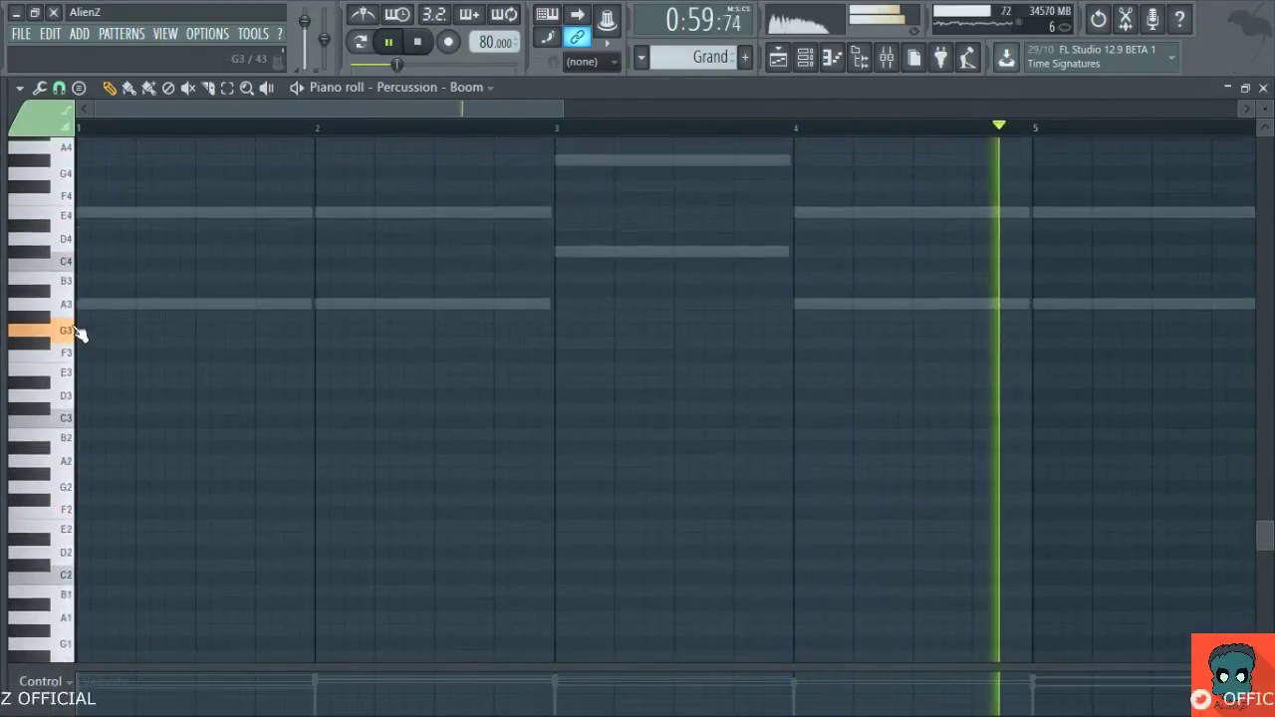
click(86, 371)
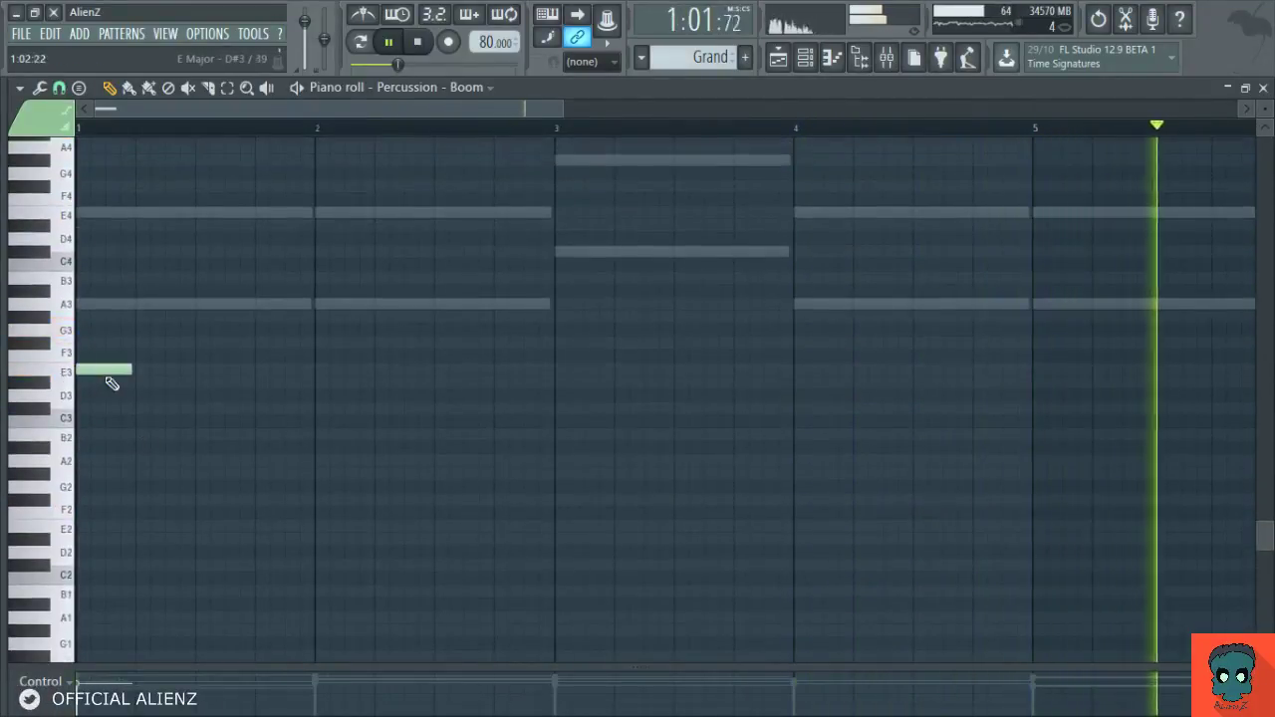
drag(107, 369, 305, 370)
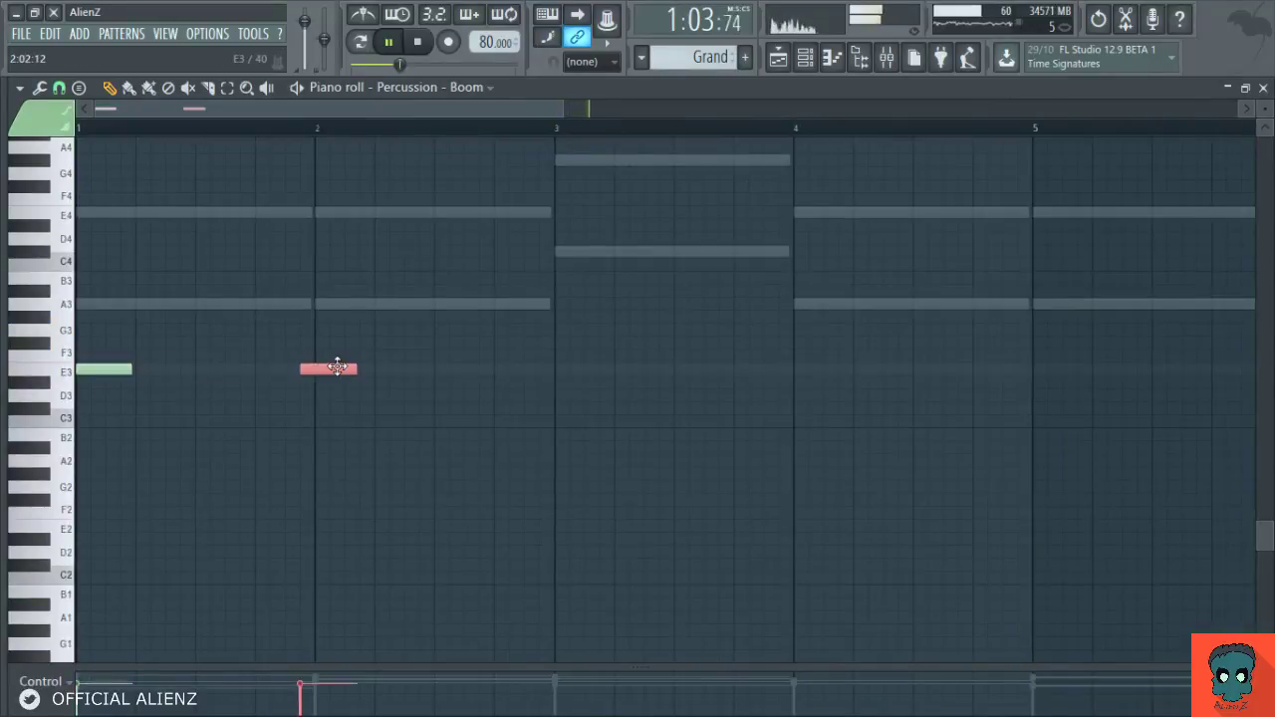
scroll(373, 306, down, 3)
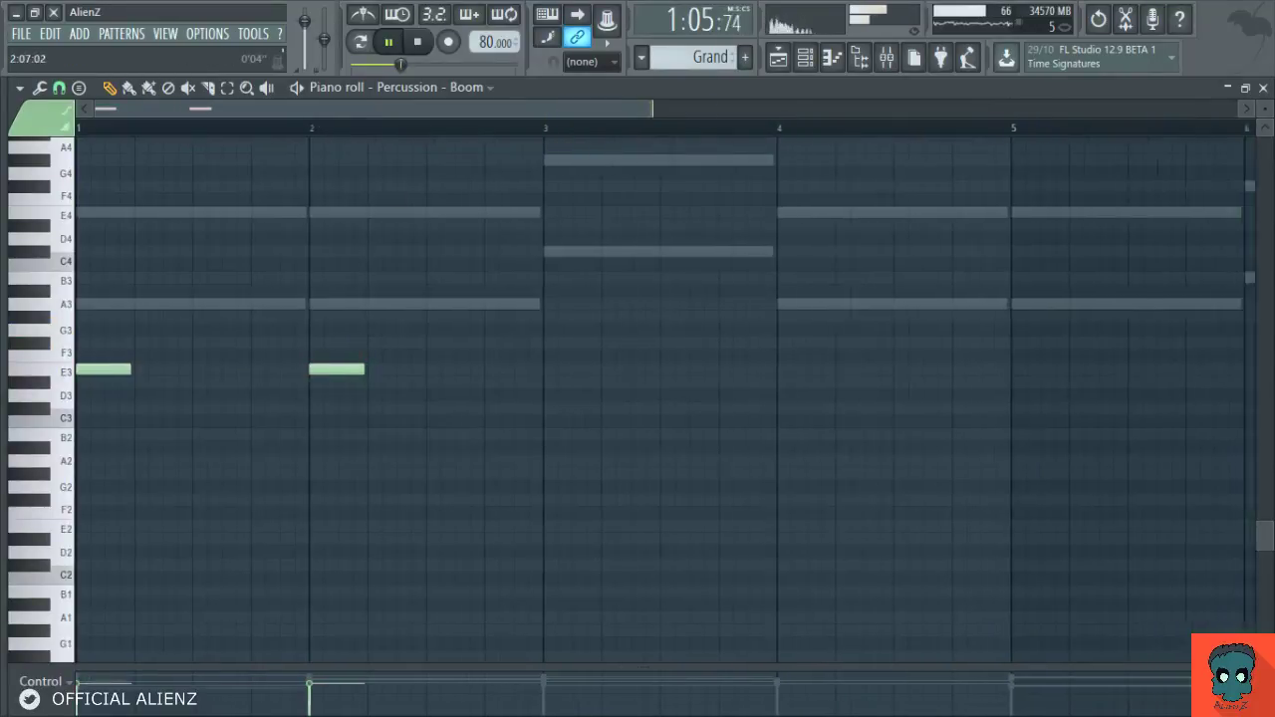
right_click(196, 370)
right_click(97, 372)
key(F6)
key(F5)
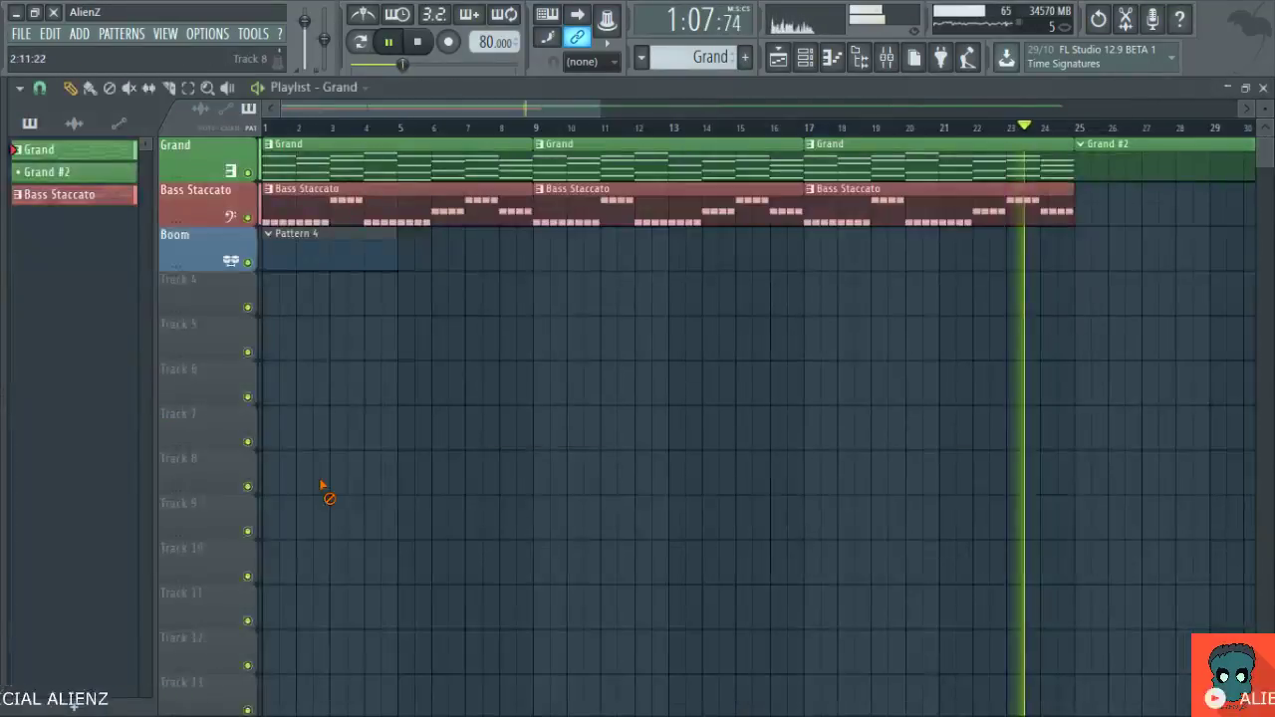
Step: Open Pattern 4 for the Percussion - Boom channel, audition its keys and place a G4 note at the start of bar 1
double_click(313, 248)
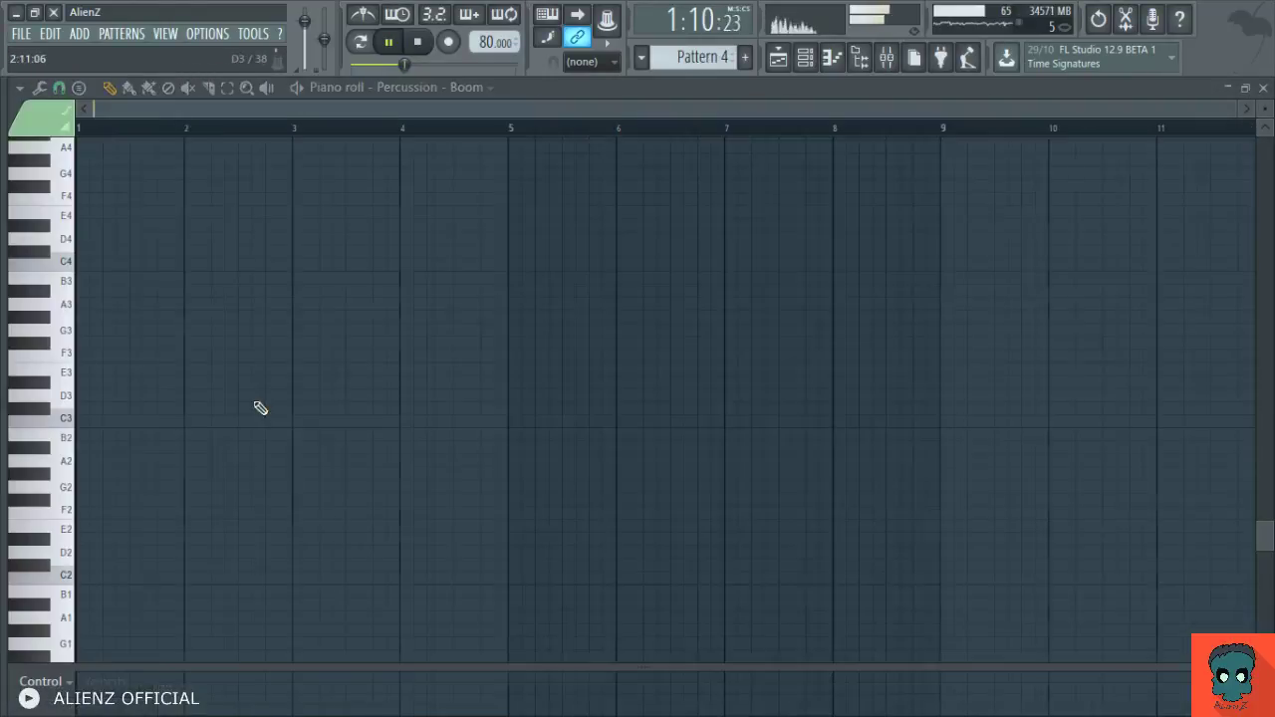
key(F7)
scroll(99, 408, up, 2)
click(80, 436)
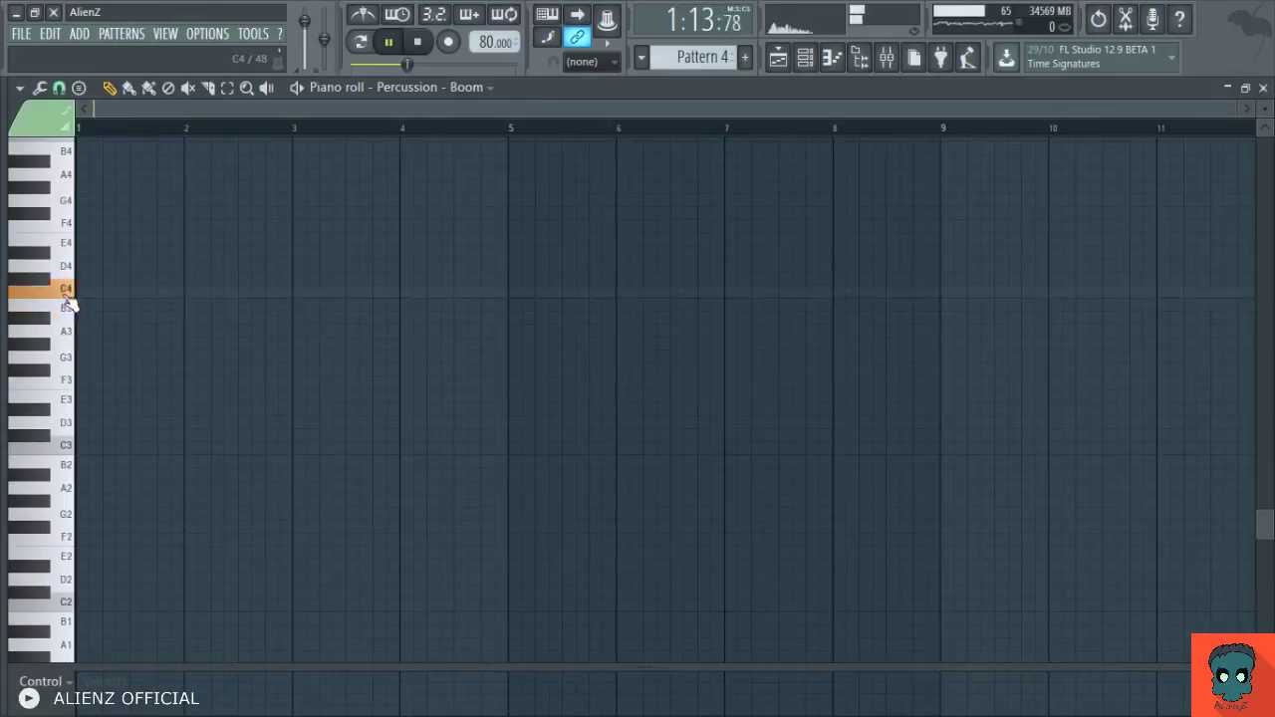
scroll(73, 282, up, 5)
key(space)
click(74, 341)
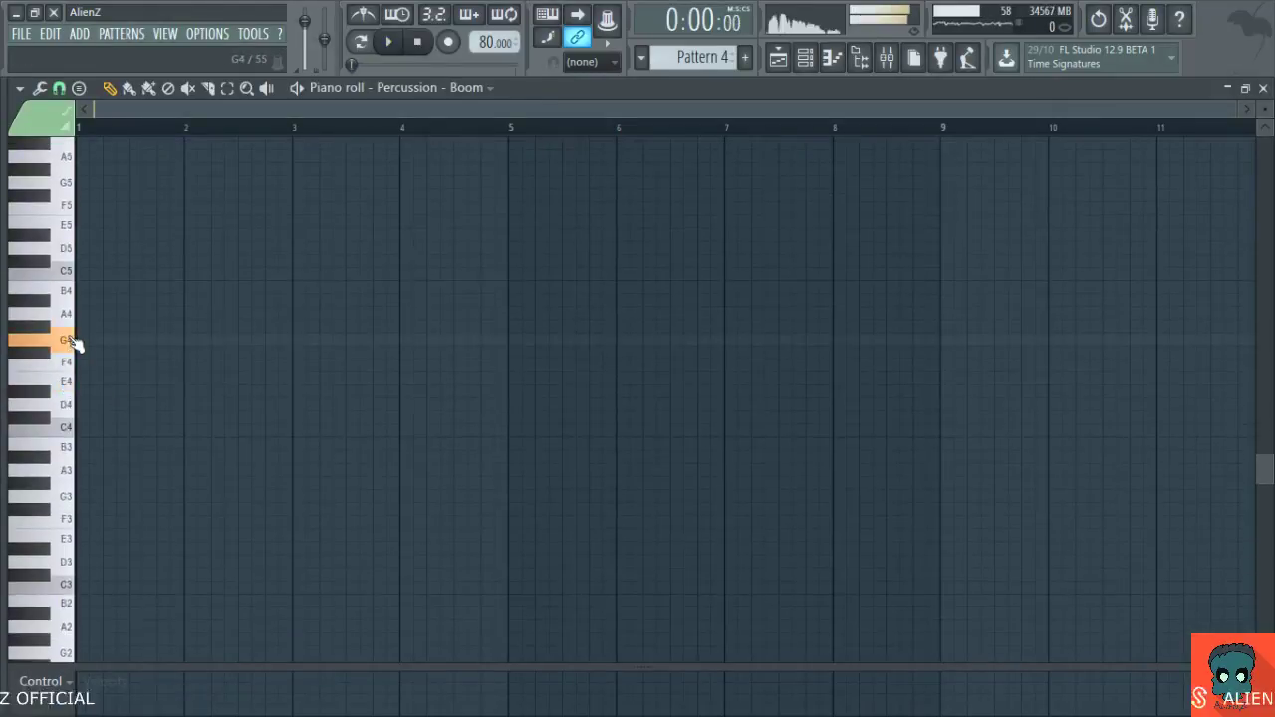
scroll(117, 339, up, 1)
drag(112, 359, 36, 355)
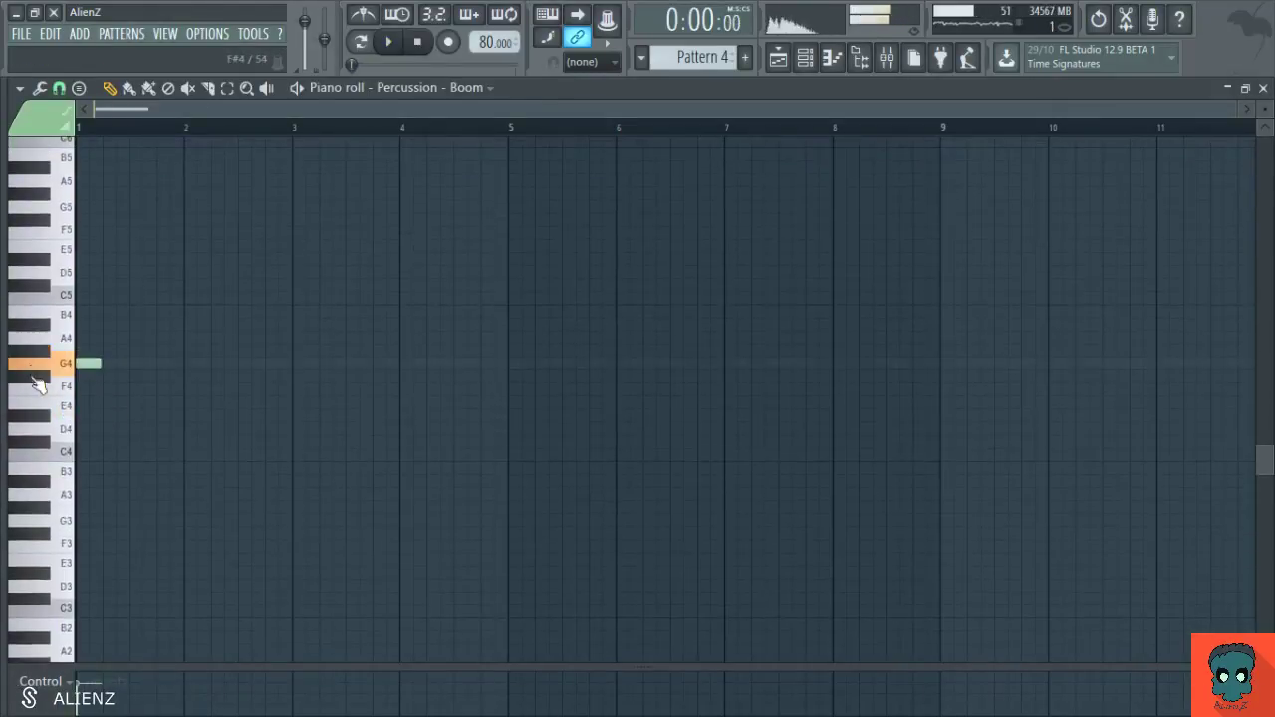
Step: Duplicate the bar 1 Boom hit three times to fill bars 1 to 4 and play the arrangement
drag(191, 129, 79, 139)
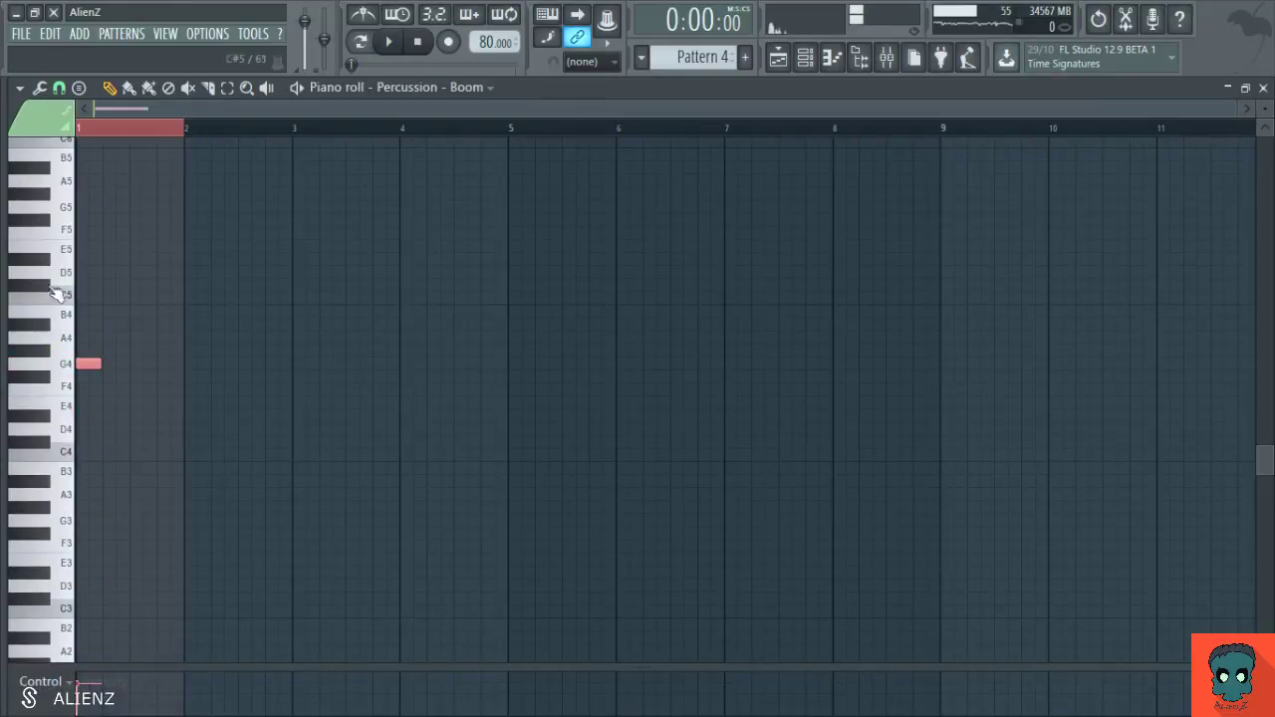
key(ctrl+b)
key(ctrl+b)
key(ctrl+b)
key(Escape)
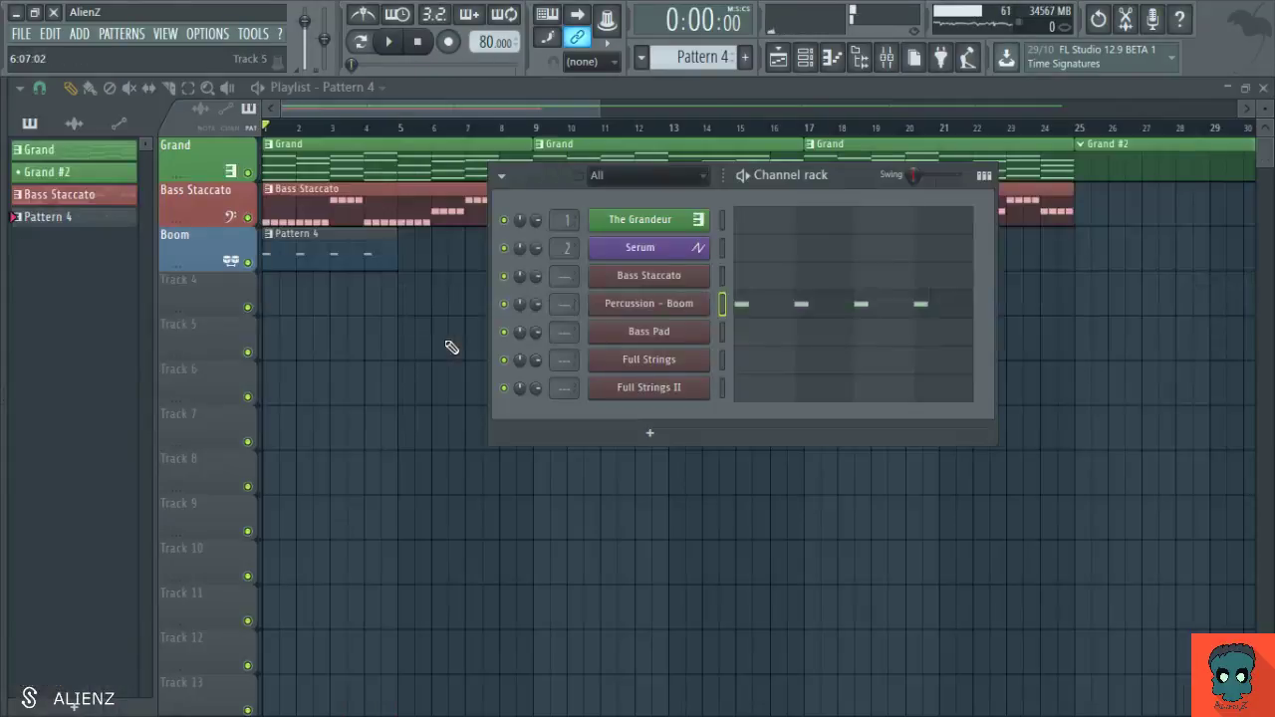
key(space)
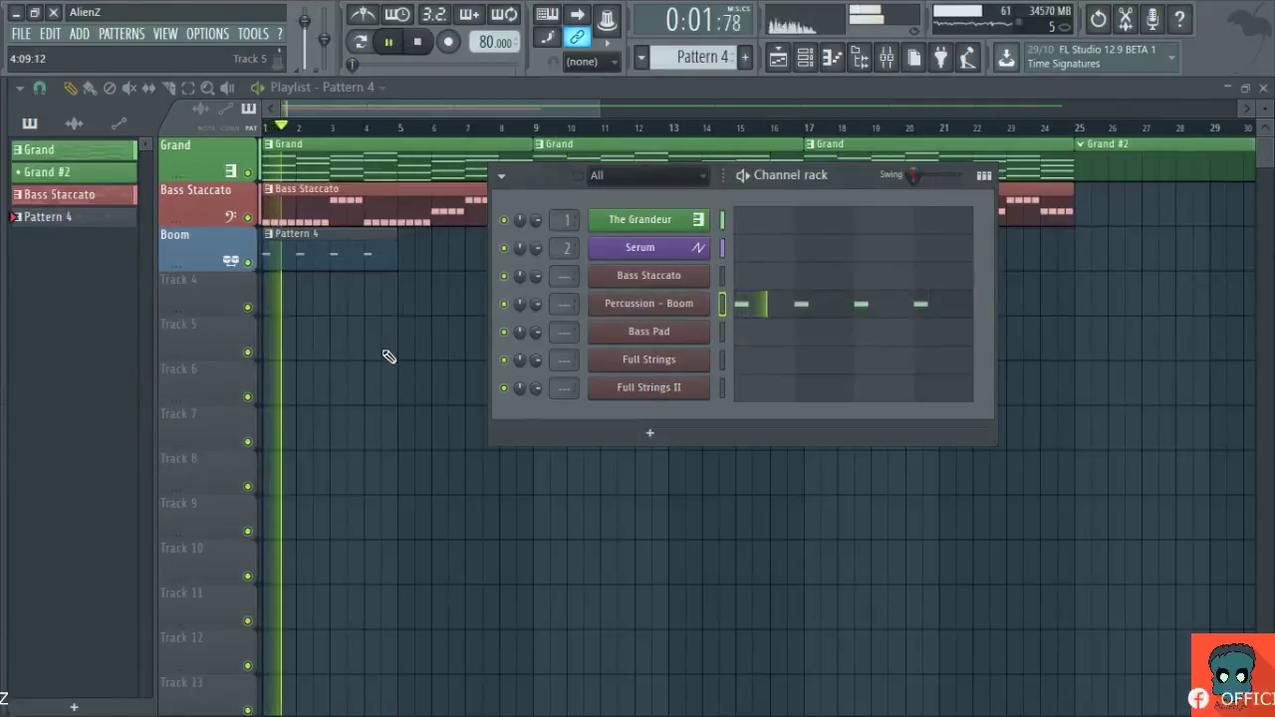
Step: Route the Percussion - Boom channel to mixer insert 3
drag(362, 109, 362, 159)
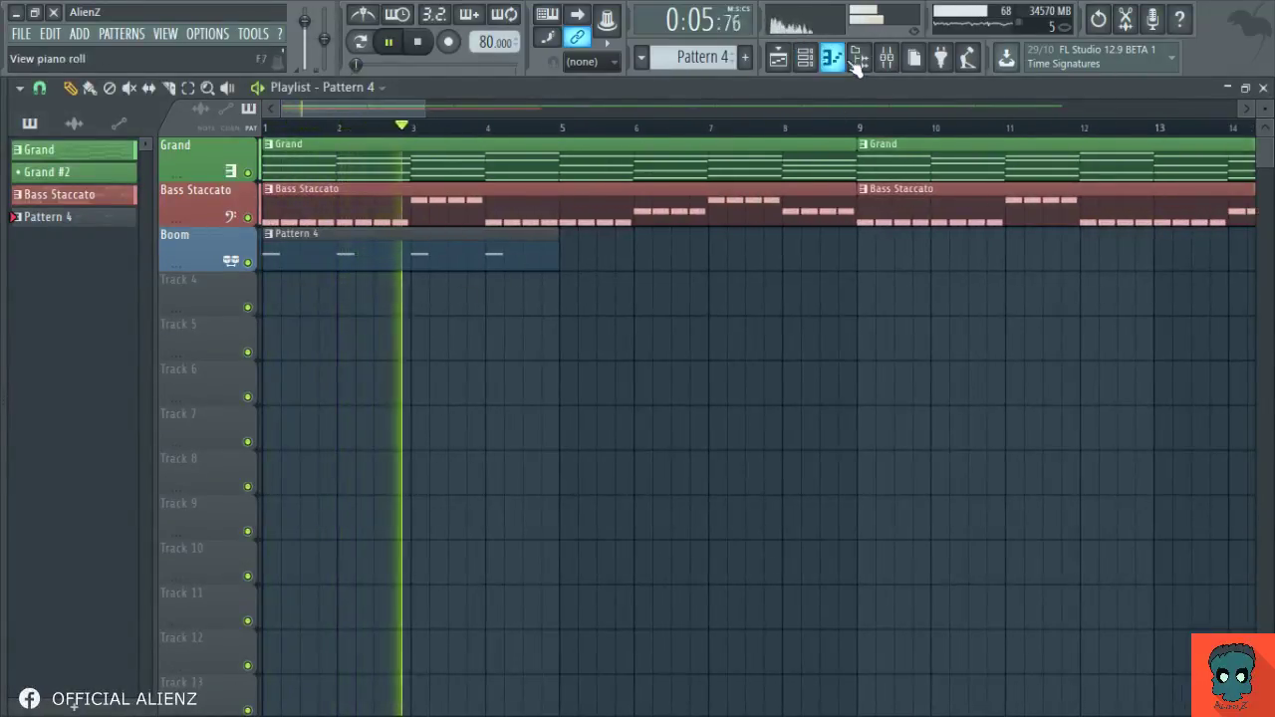
click(887, 56)
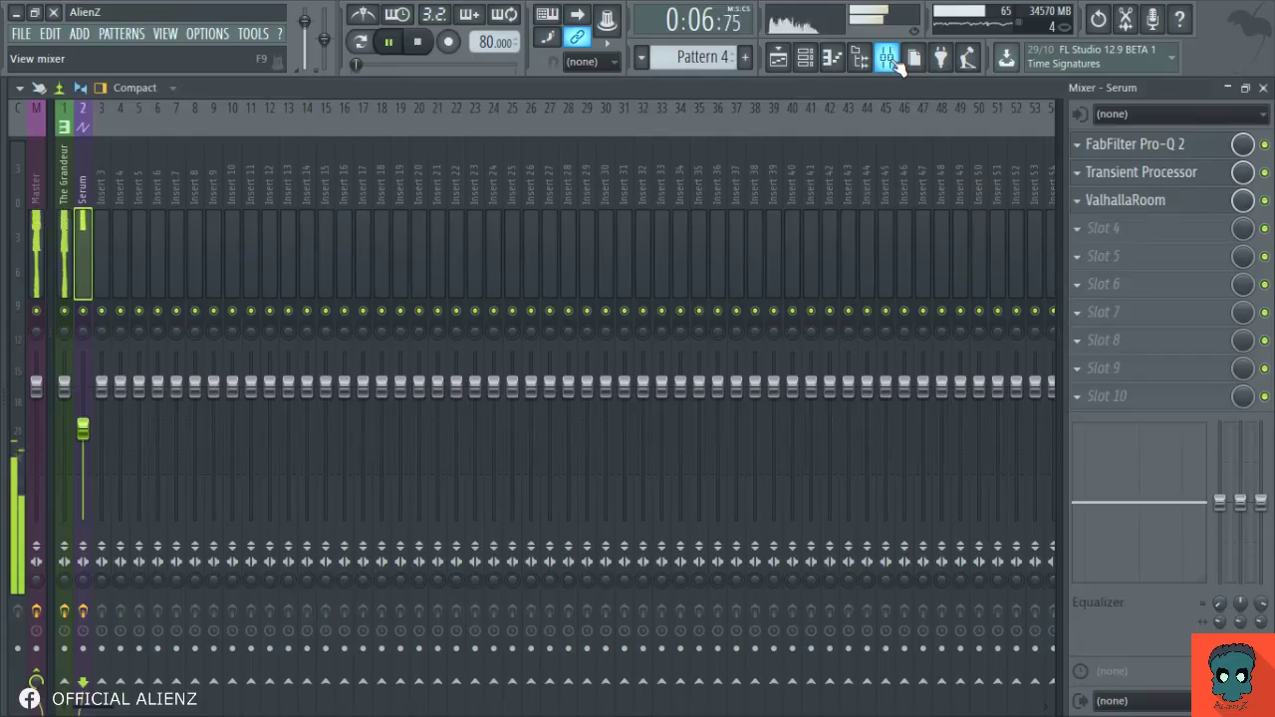
click(805, 56)
scroll(566, 304, up, 3)
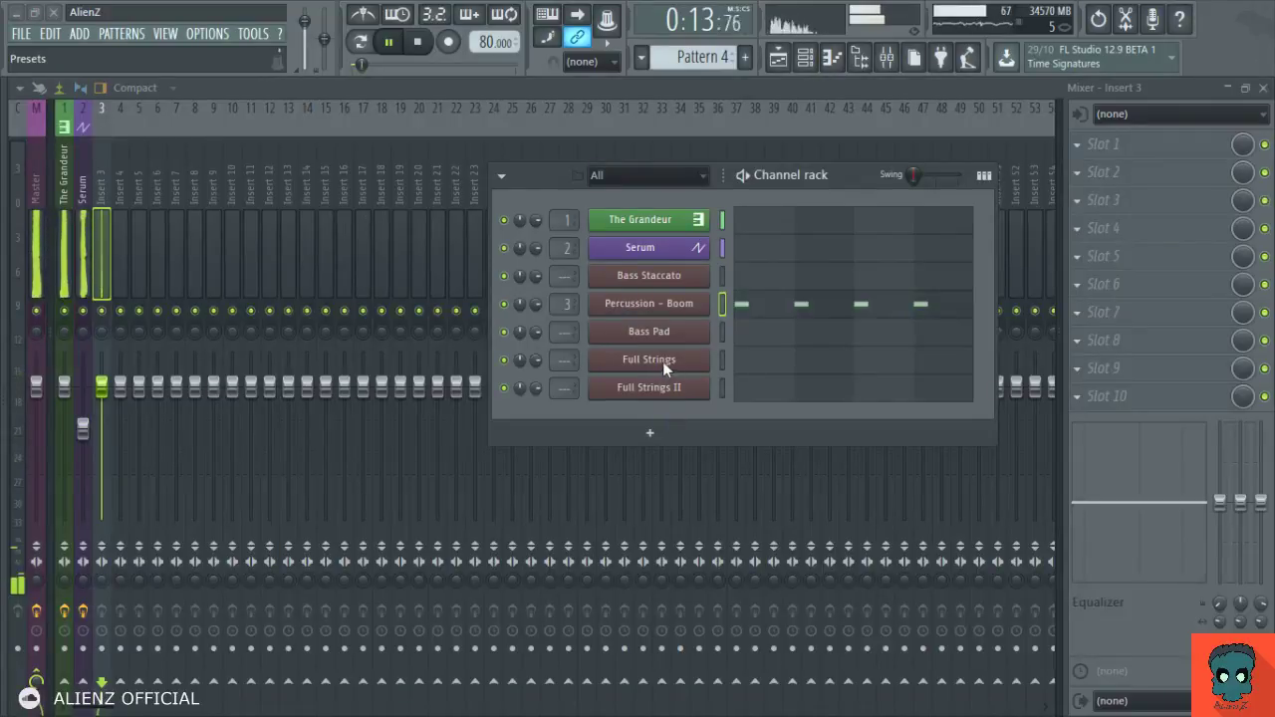
Step: Rename the percussion channel Boom with a blue colour and icon, and link mixer insert 3 to it at -2.9 dB
click(663, 361)
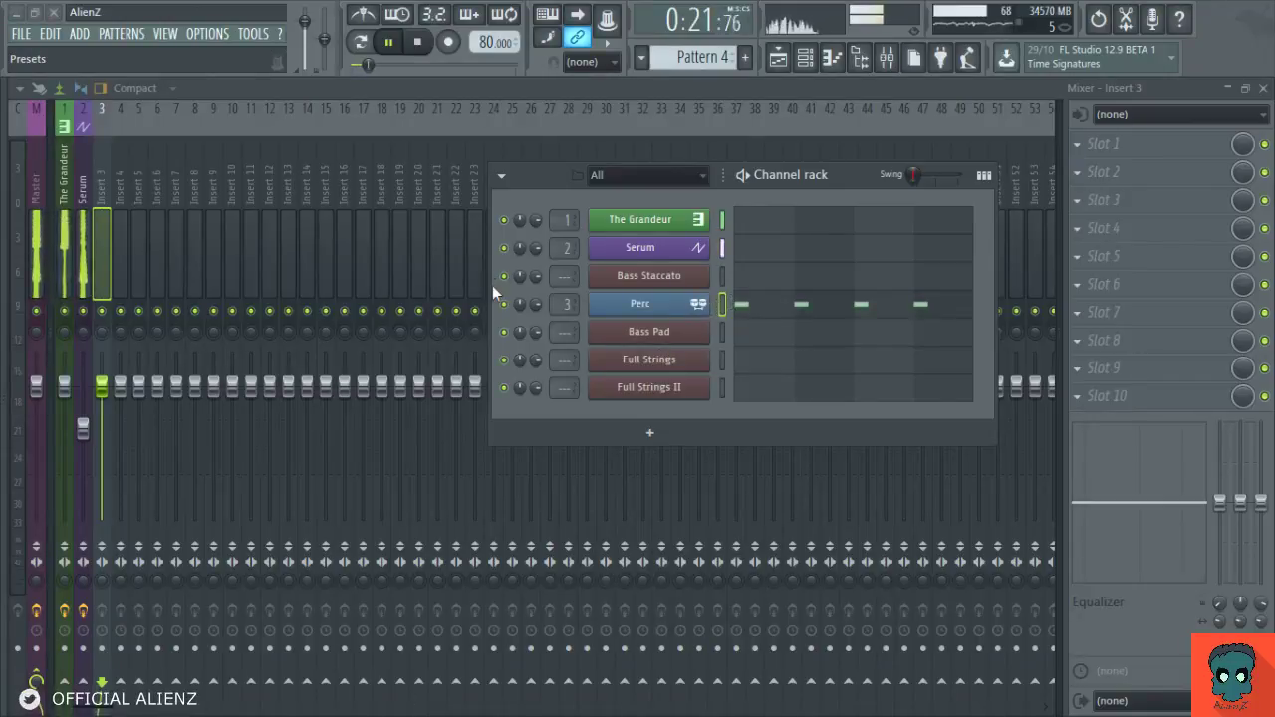
key(Return)
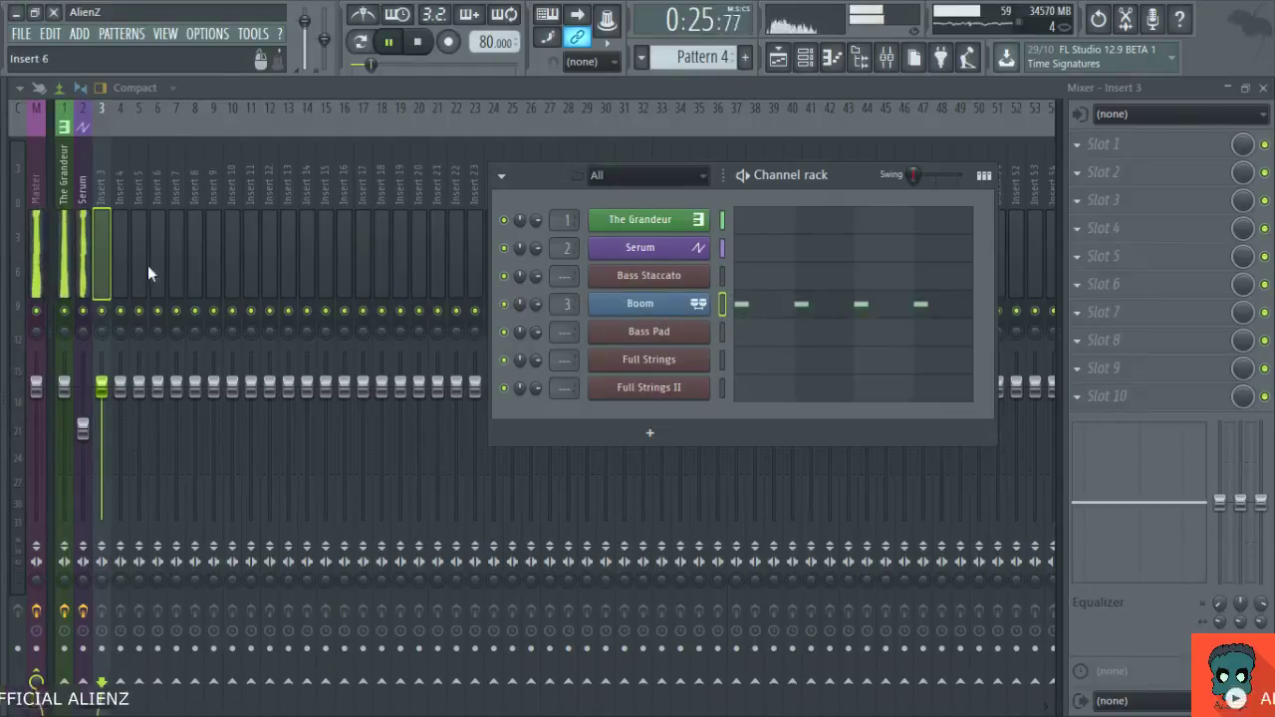
click(101, 258)
key(ctrl+l)
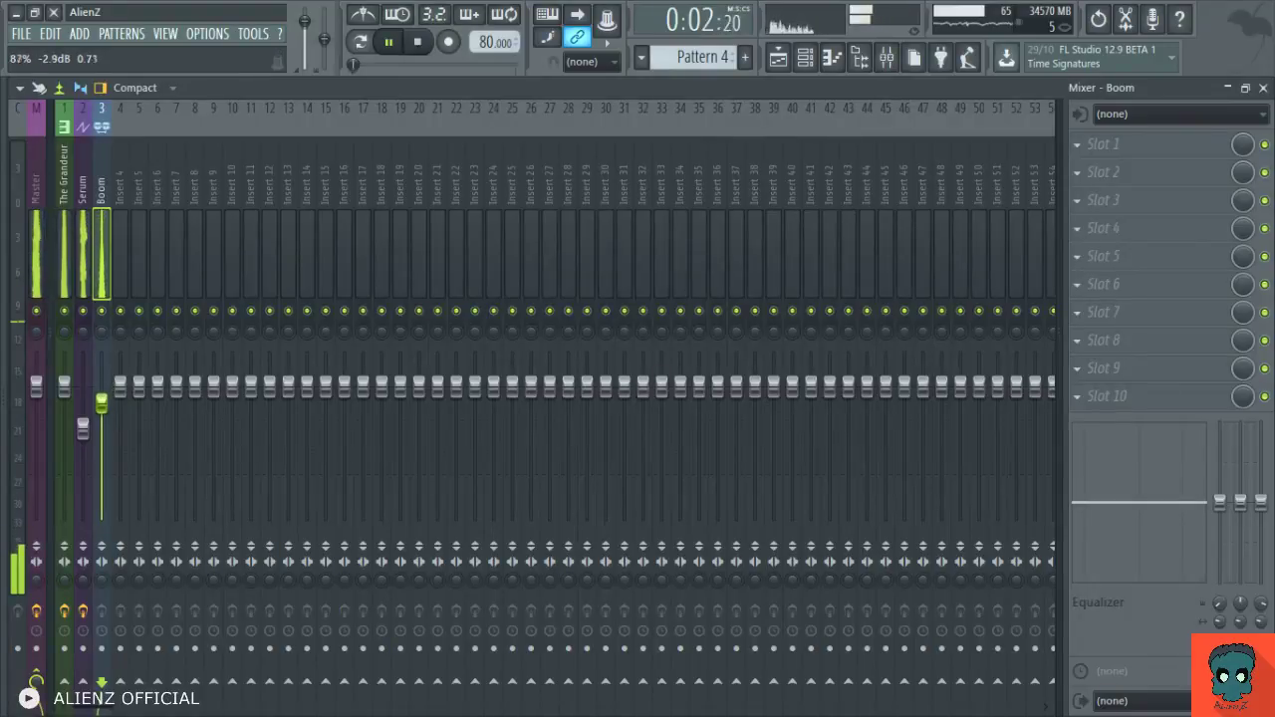
Step: Duplicate the Pattern 4 clip along the Boom track until it fills bars 1 to 24
key(F9)
key(F6)
drag(574, 279, 456, 231)
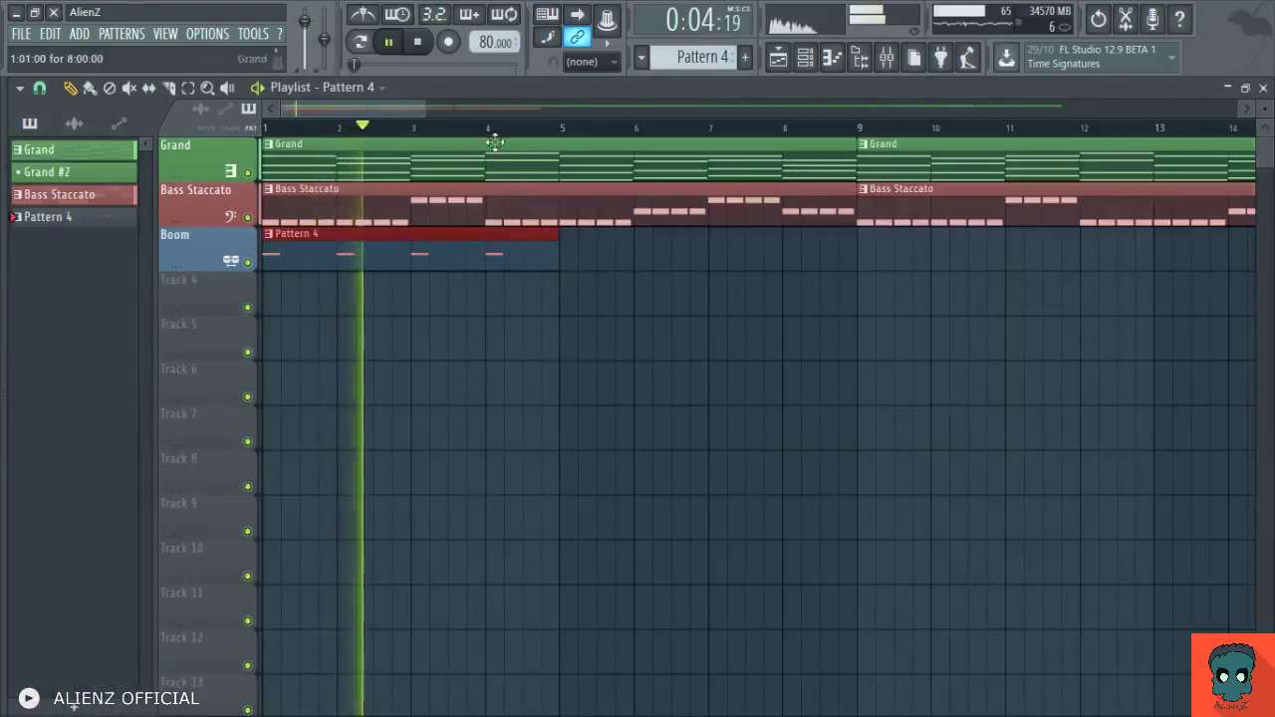
scroll(497, 137, down, 1)
scroll(475, 250, down, 1)
key(ctrl+b)
key(ctrl+b)
key(ctrl+b)
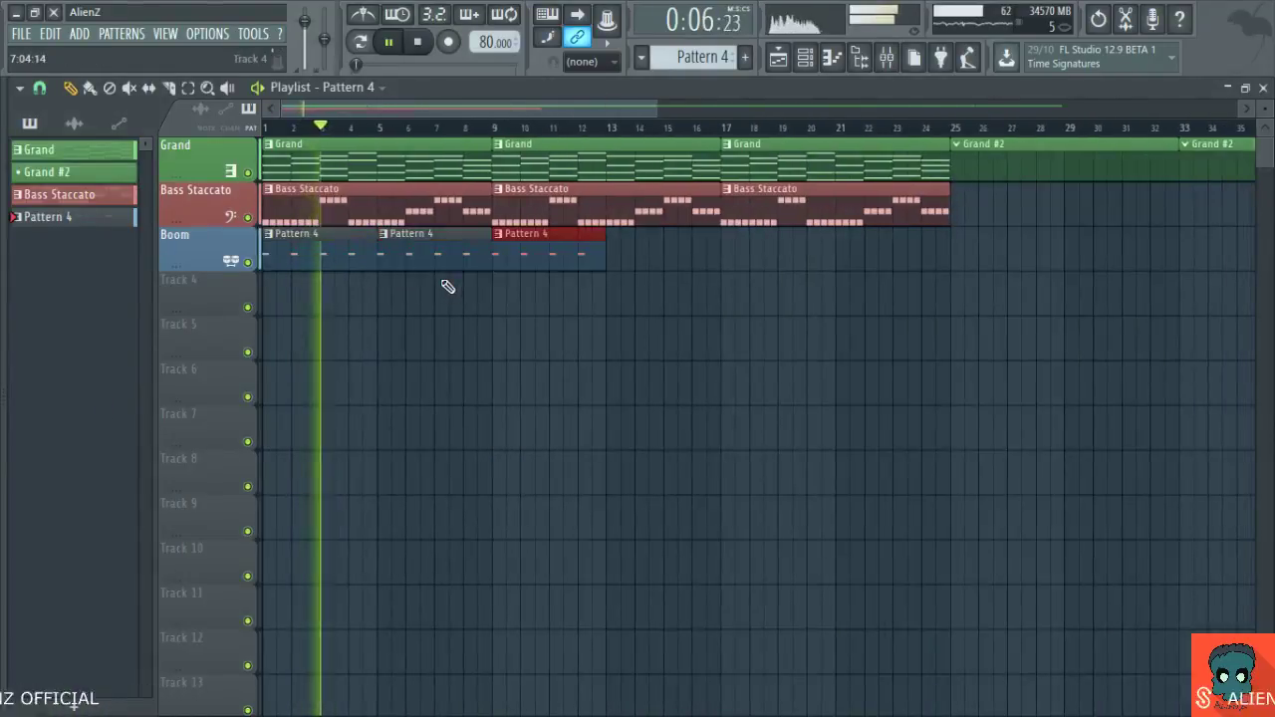
key(ctrl+b)
key(ctrl+b)
key(ctrl+d)
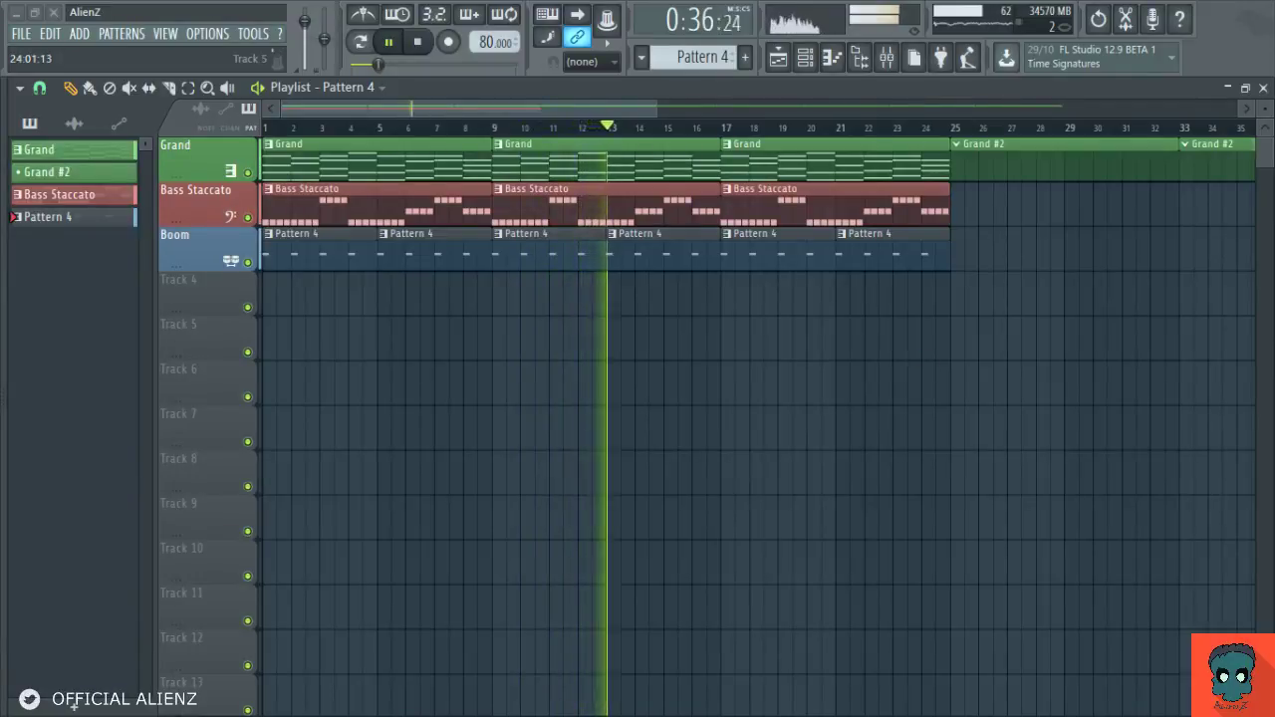
Step: Stop playback and replace the Serum notes in the Bass Staccato pattern with the Grand pattern's chords
key(space)
key(F6)
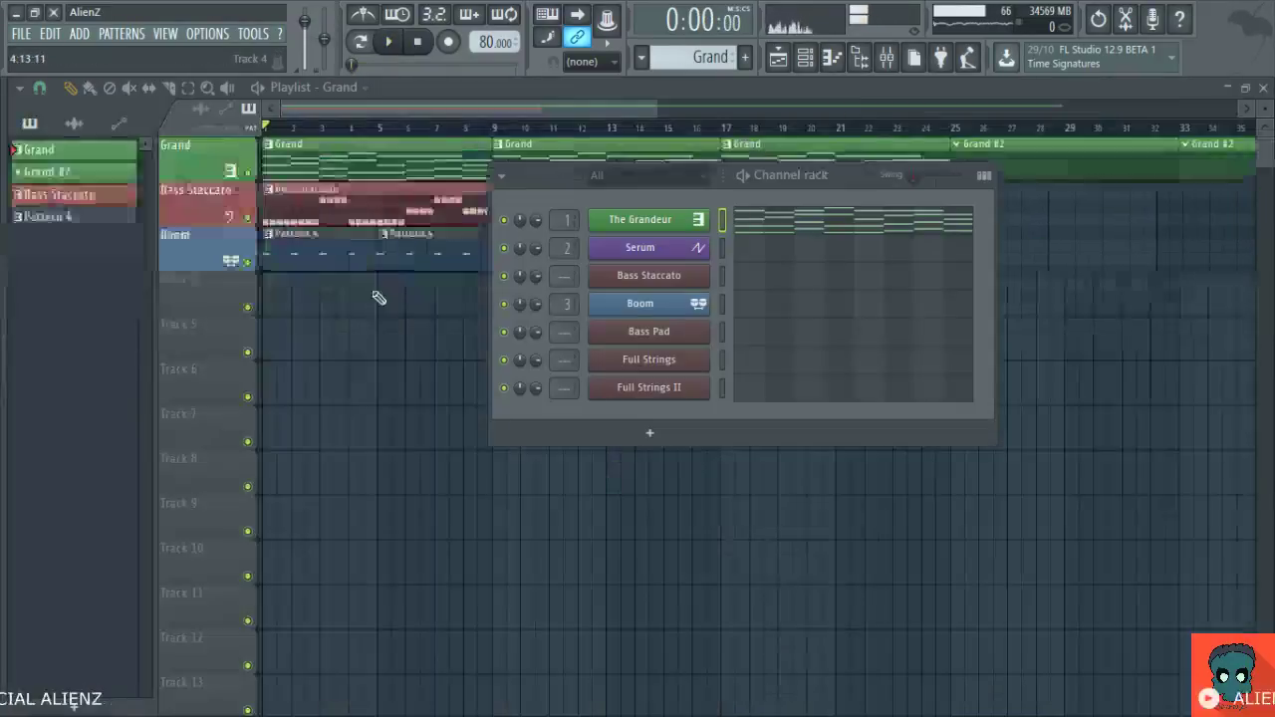
key(F6)
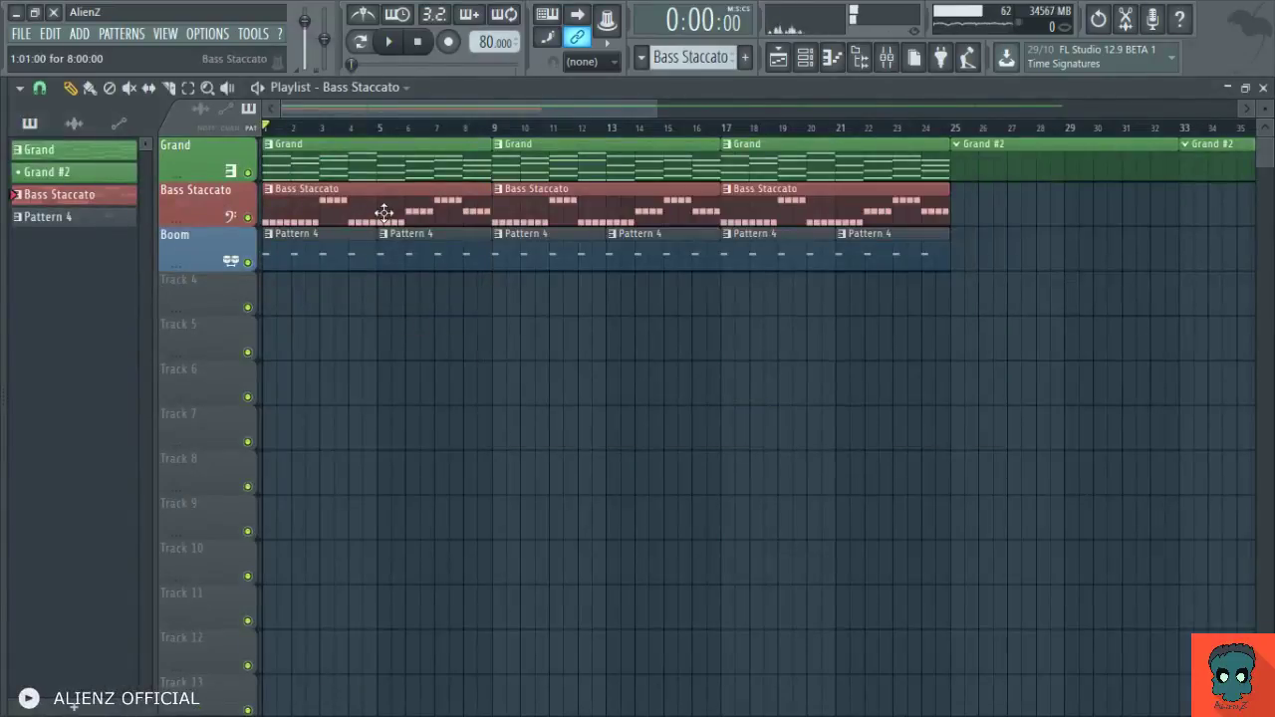
double_click(383, 213)
drag(185, 516, 967, 376)
key(F6)
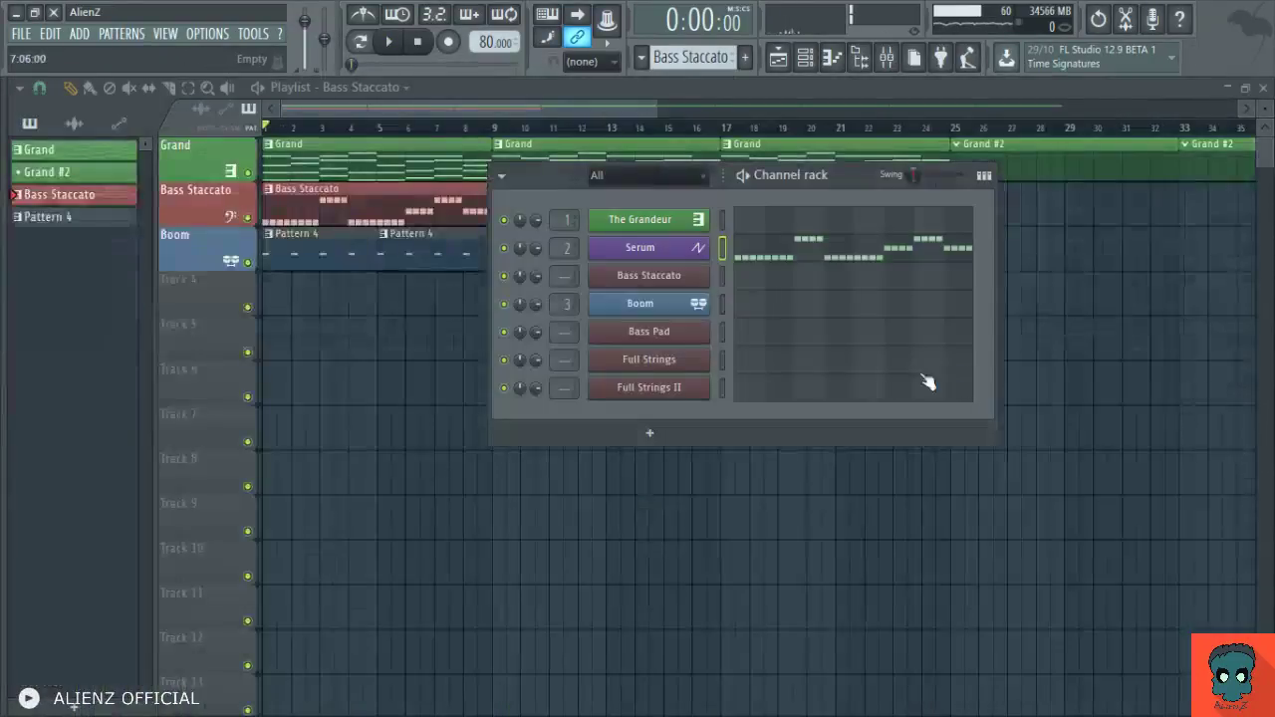
click(759, 261)
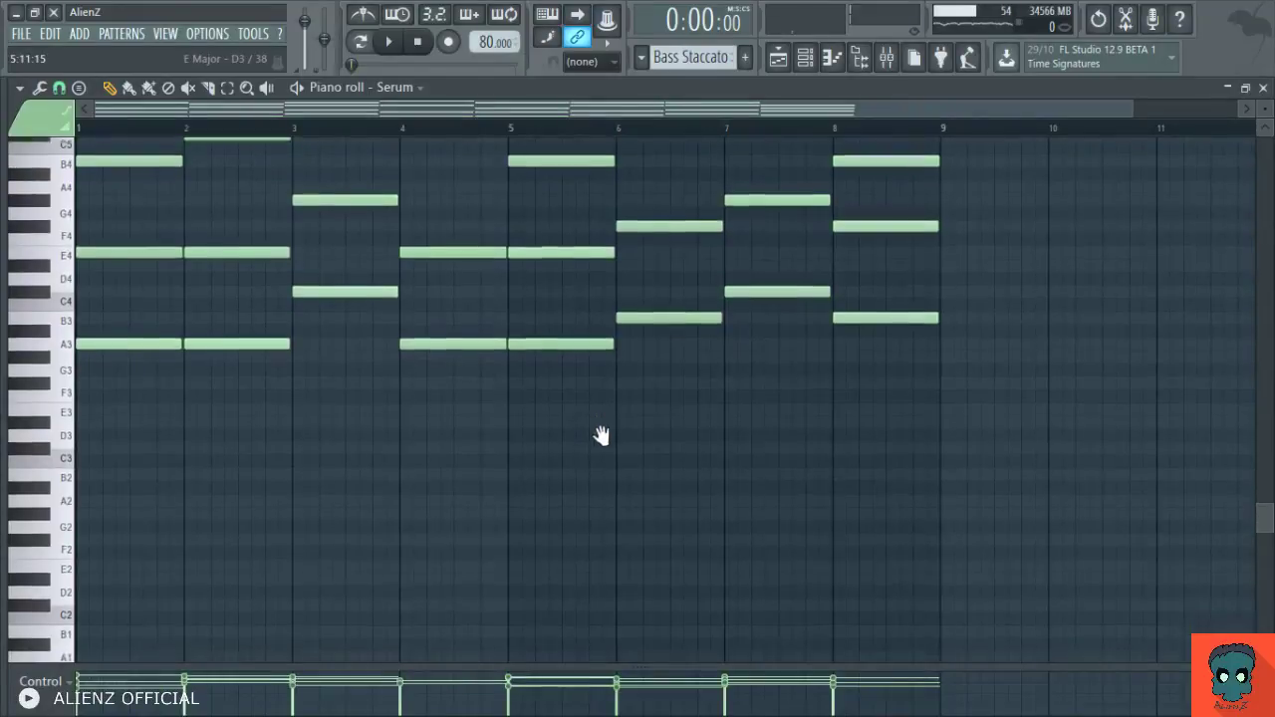
Step: Transpose the Serum chords down one octave and play the Bass Staccato pattern on its own
key(ctrl+Down)
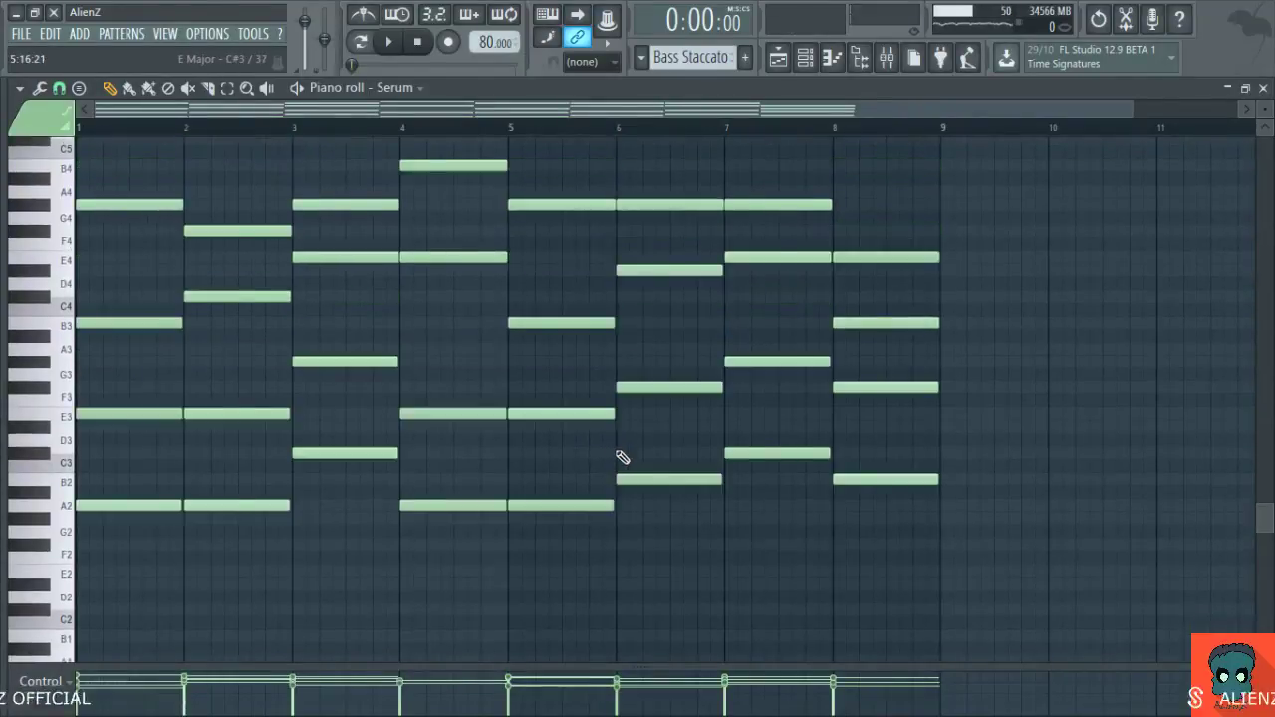
key(F7)
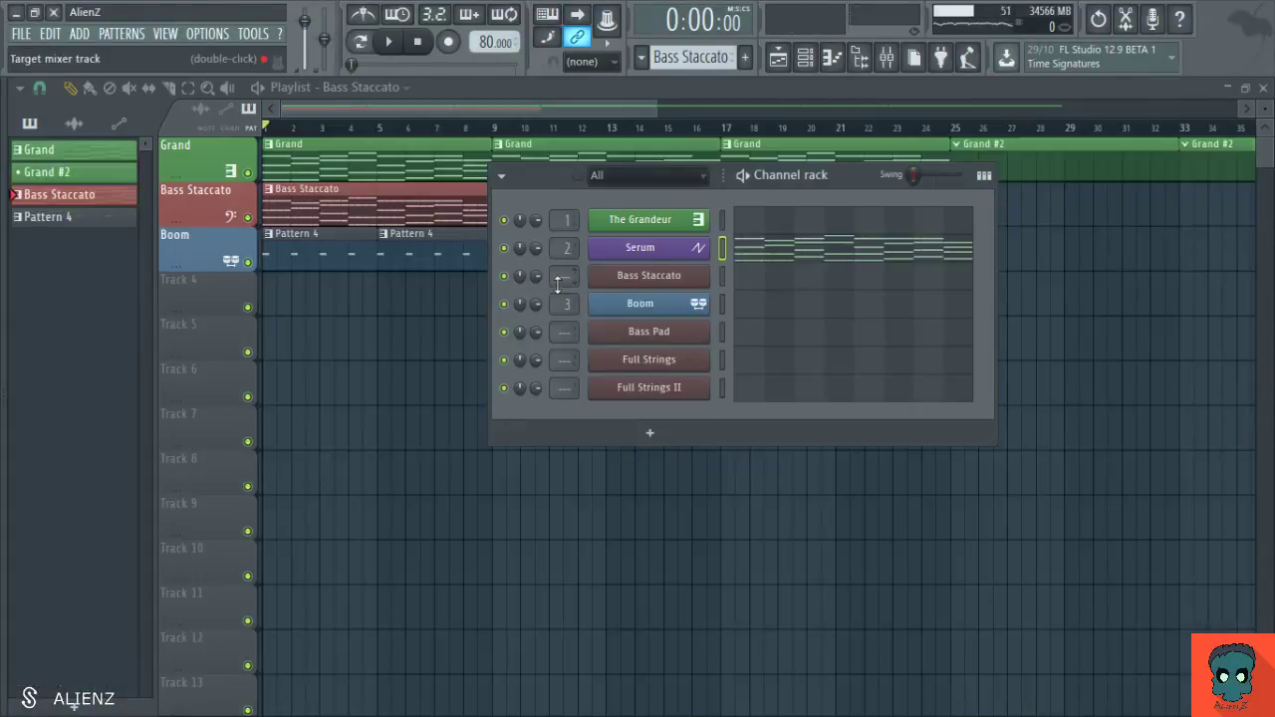
key(space)
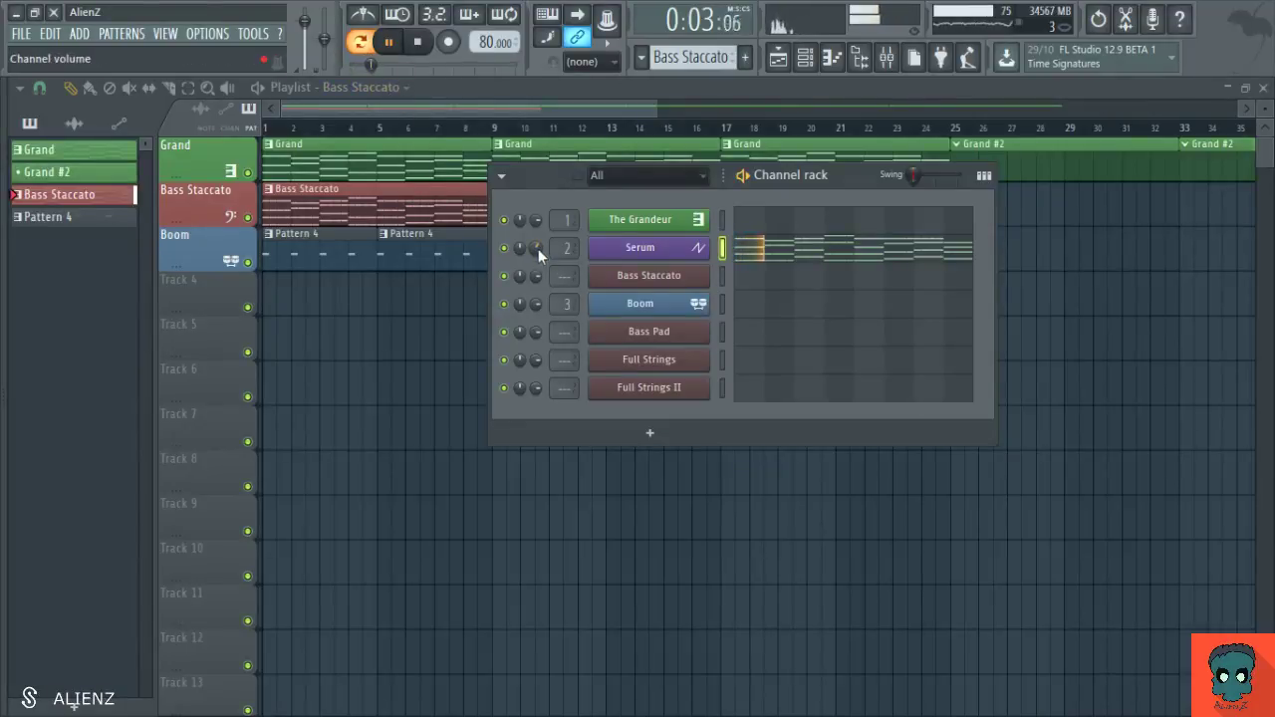
Step: Set the Serum channel volume to 62% and lower its mixer insert fader to -12.6 dB
scroll(538, 248, down, 2)
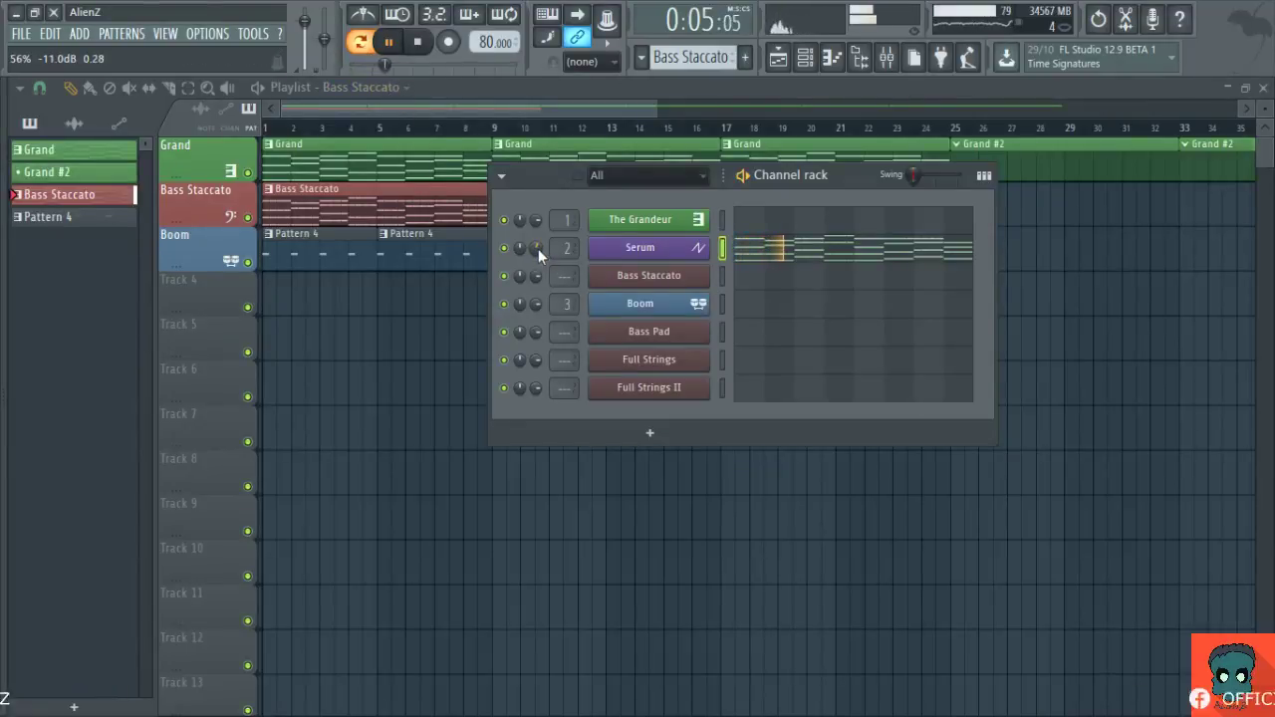
scroll(538, 248, up, 2)
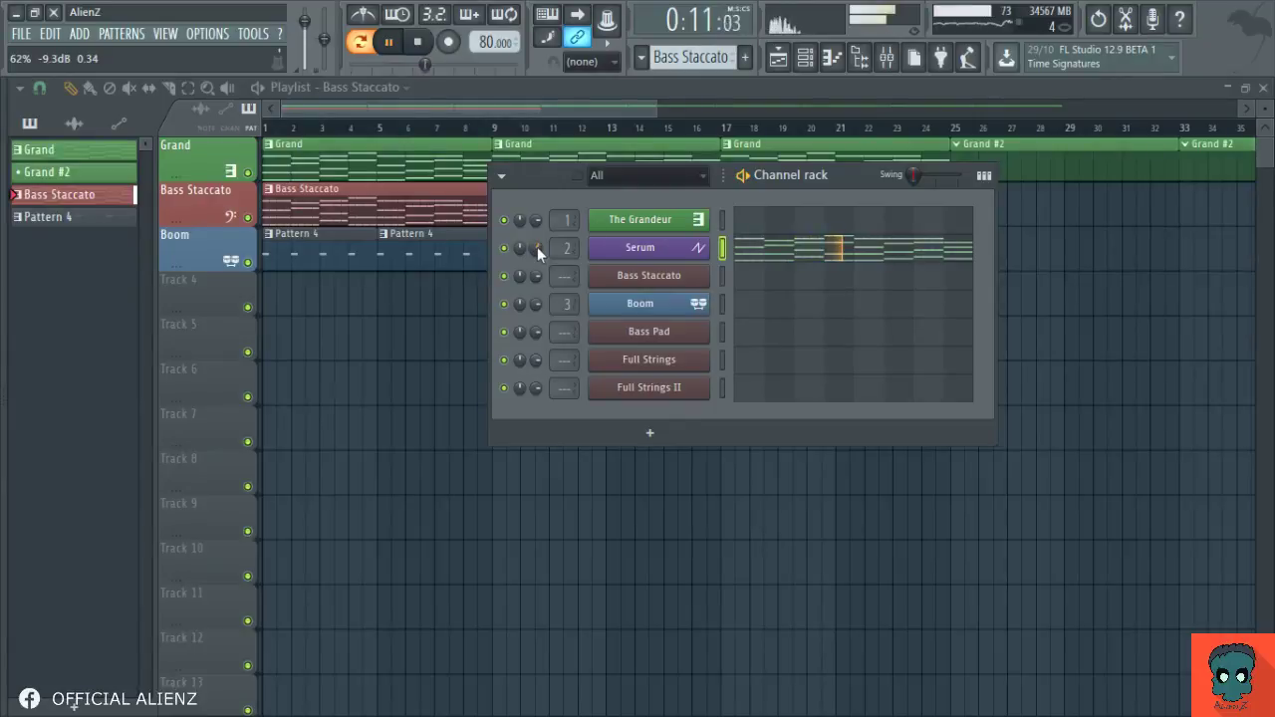
click(893, 68)
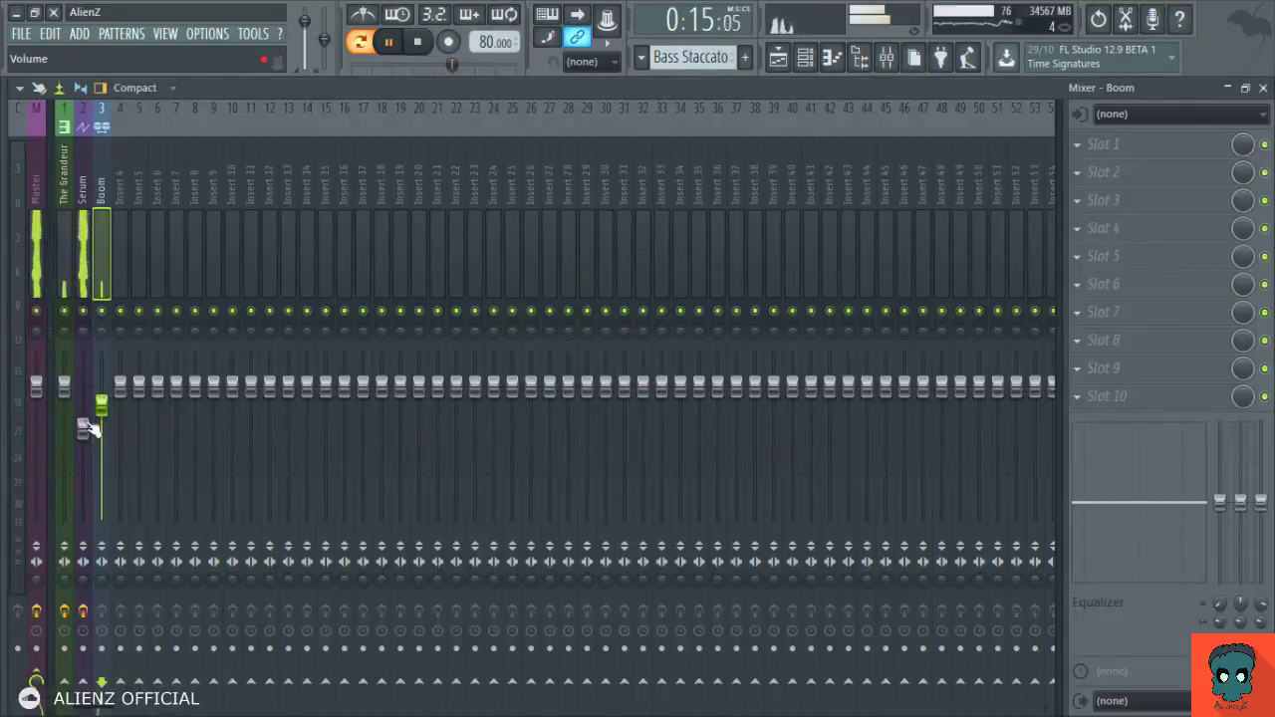
drag(83, 387, 90, 450)
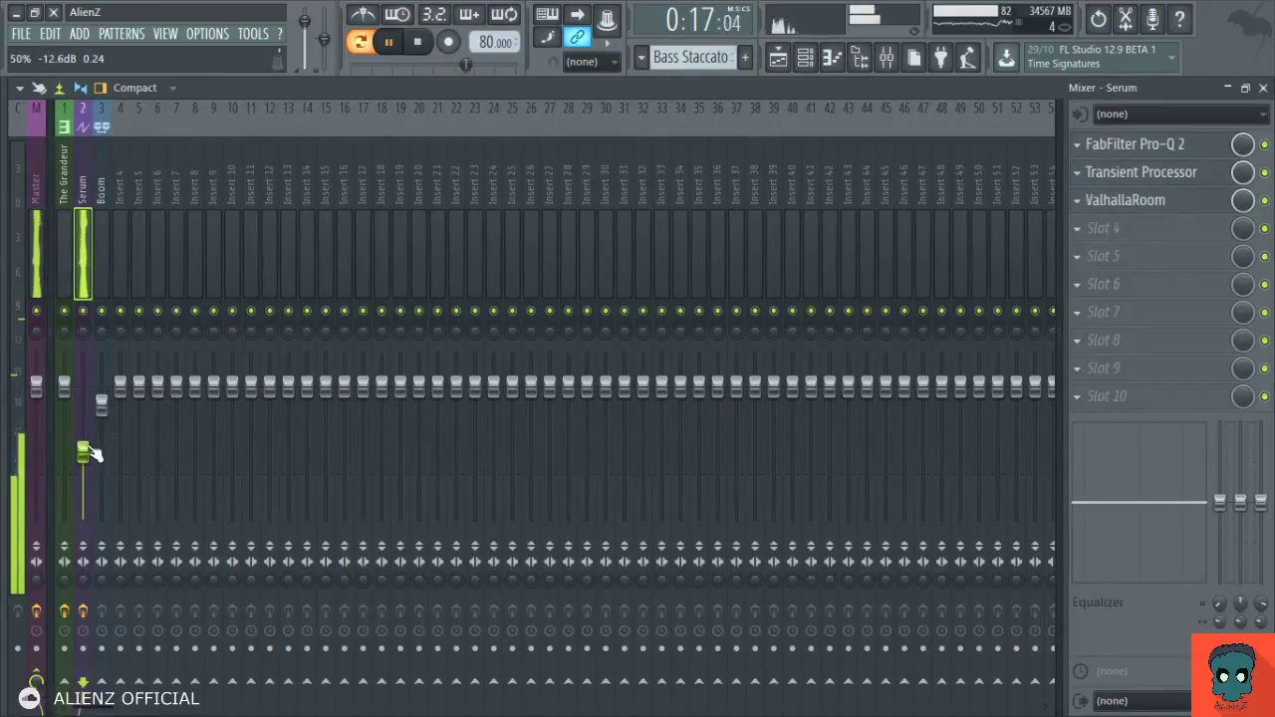
key(F9)
key(F6)
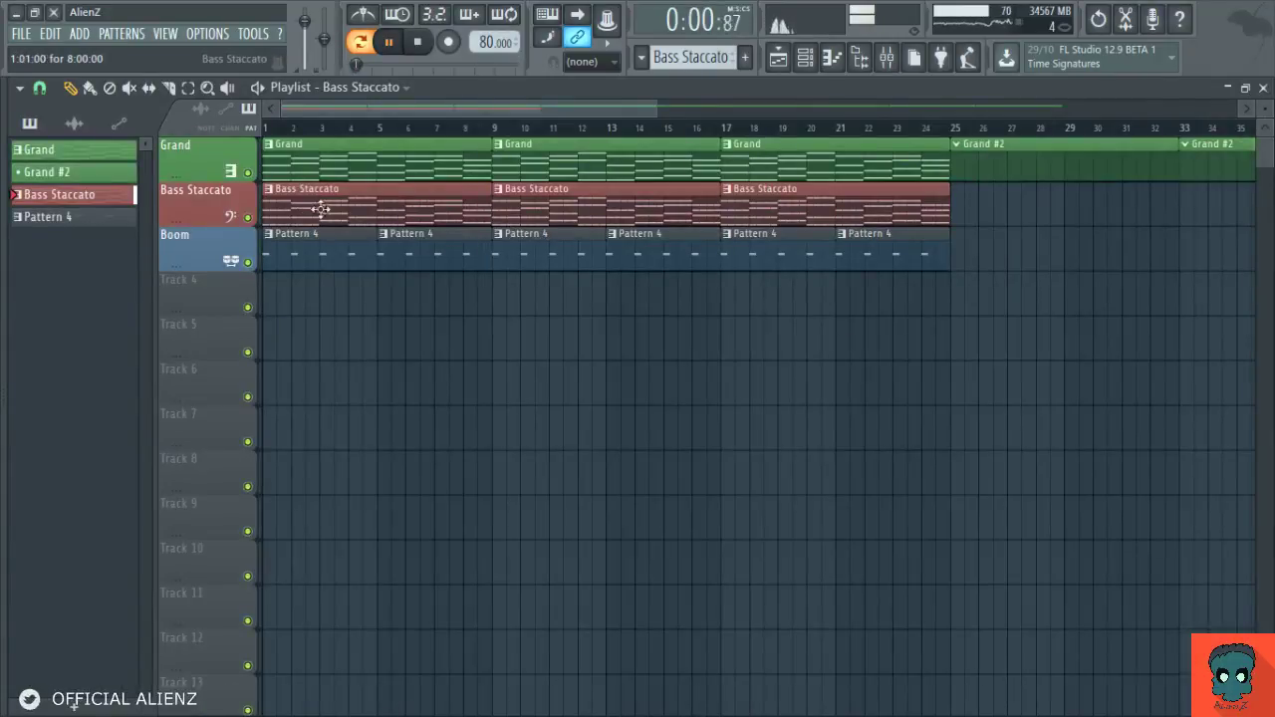
Step: Make the first Bass Staccato clip unique, glue its chopped Serum notes into sustained chords, and play the song
click(268, 189)
click(325, 317)
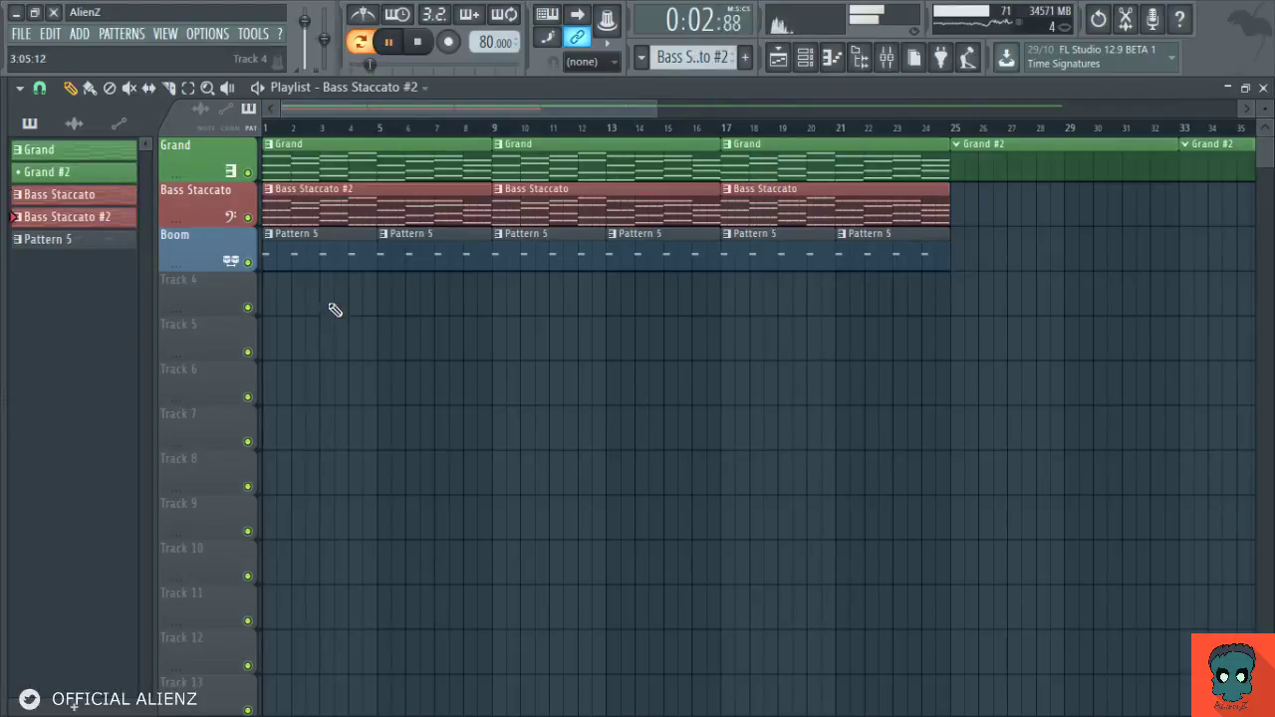
double_click(376, 221)
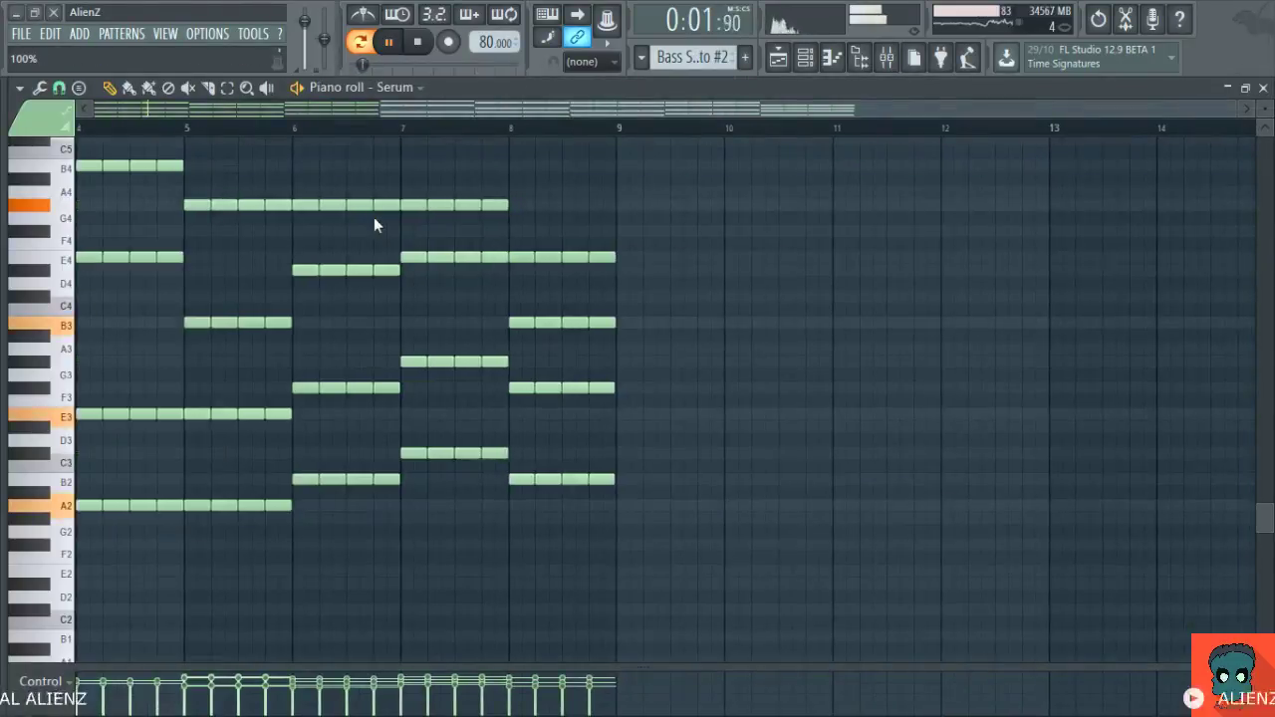
key(ctrl+g)
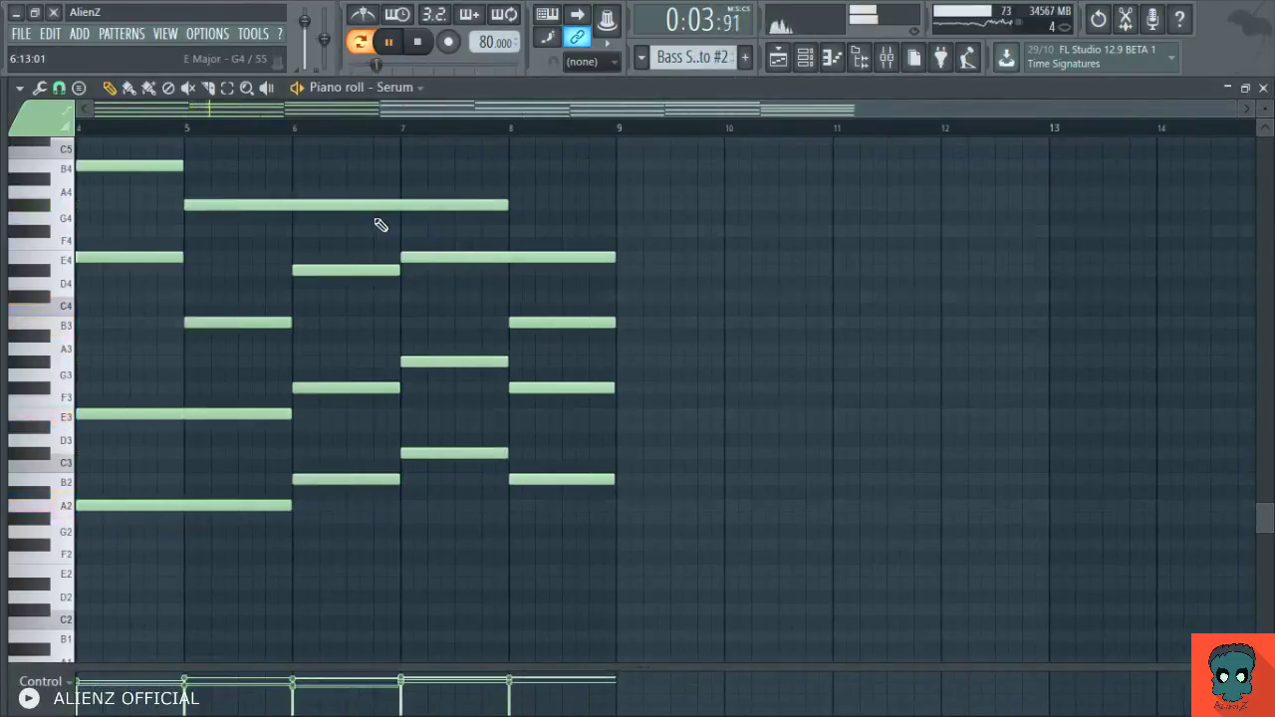
key(Escape)
key(Escape)
click(268, 122)
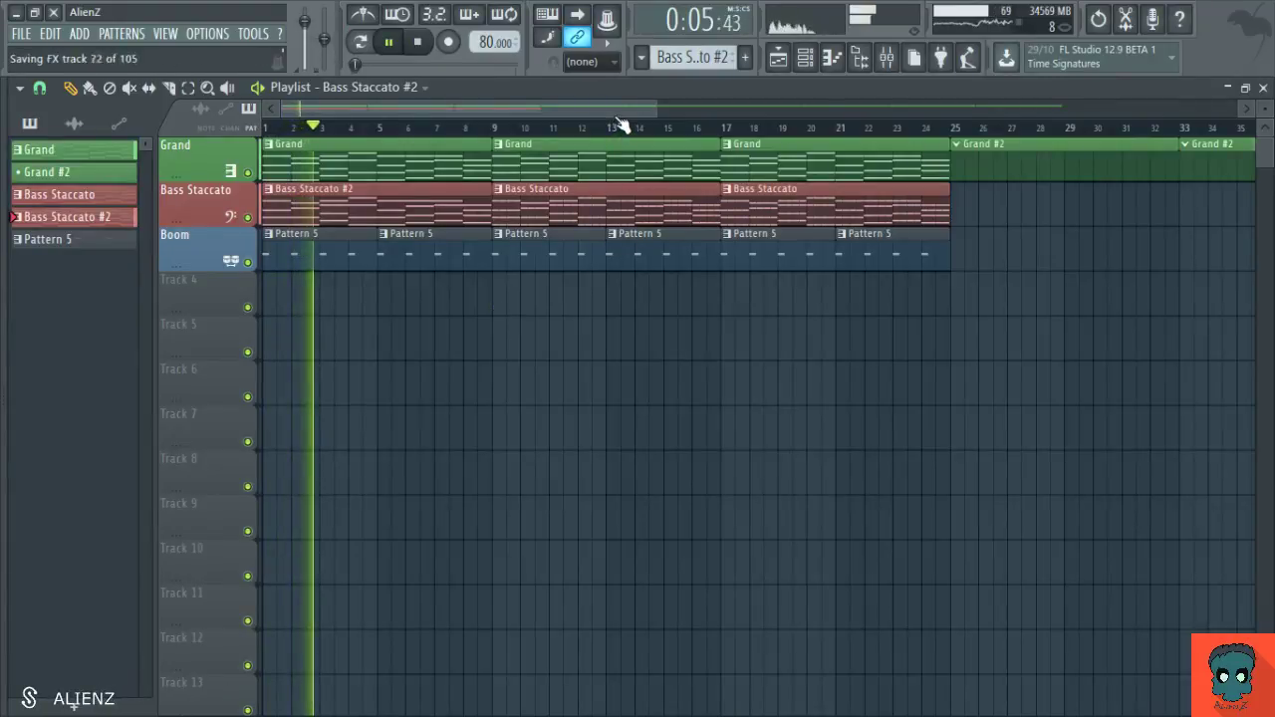
Step: Transpose the Boom notes in Pattern 5 up one semitone to A4 and stop playback
double_click(333, 256)
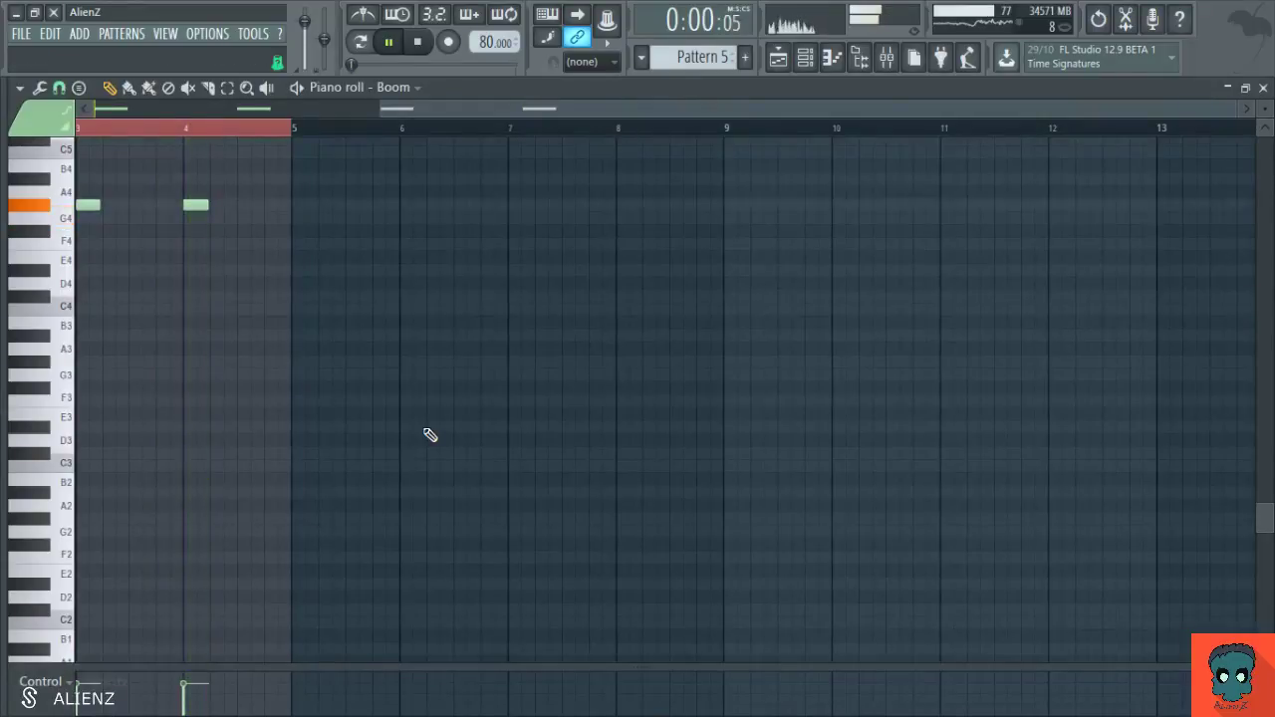
key(shift+Up)
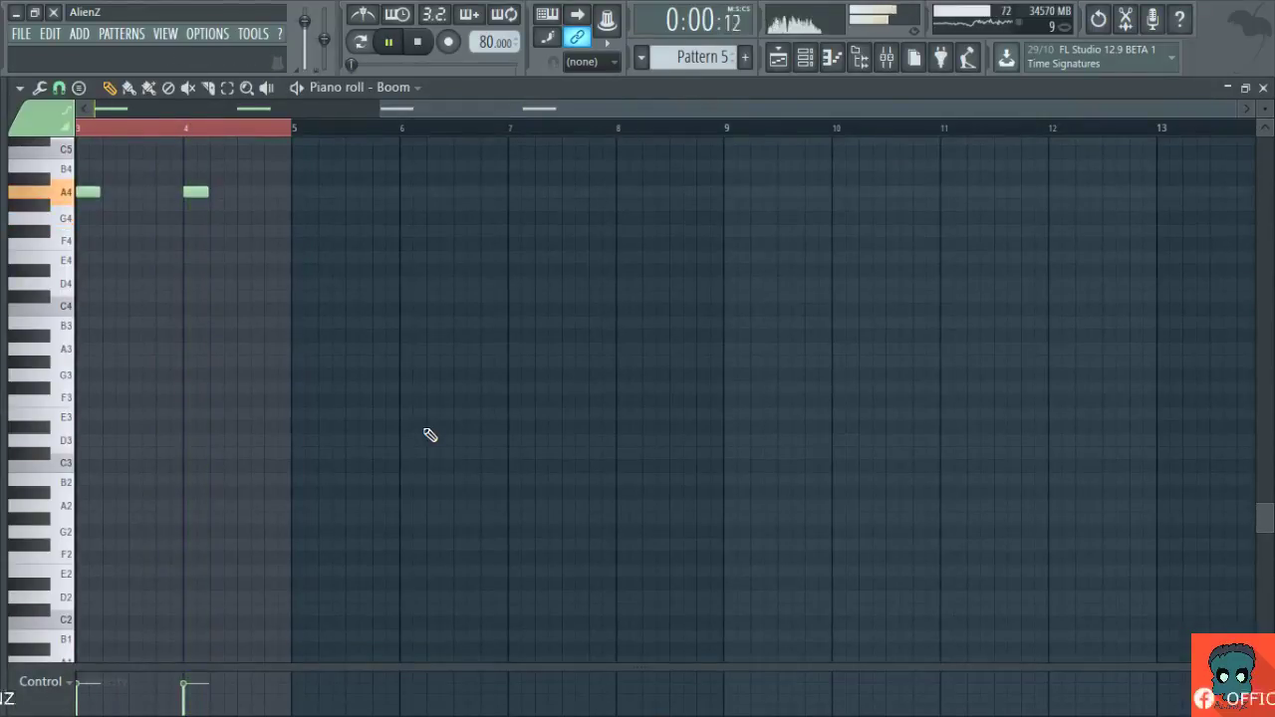
key(space)
Step: Audition the Boom sound at higher pitches, from A4 up to around E5
click(69, 319)
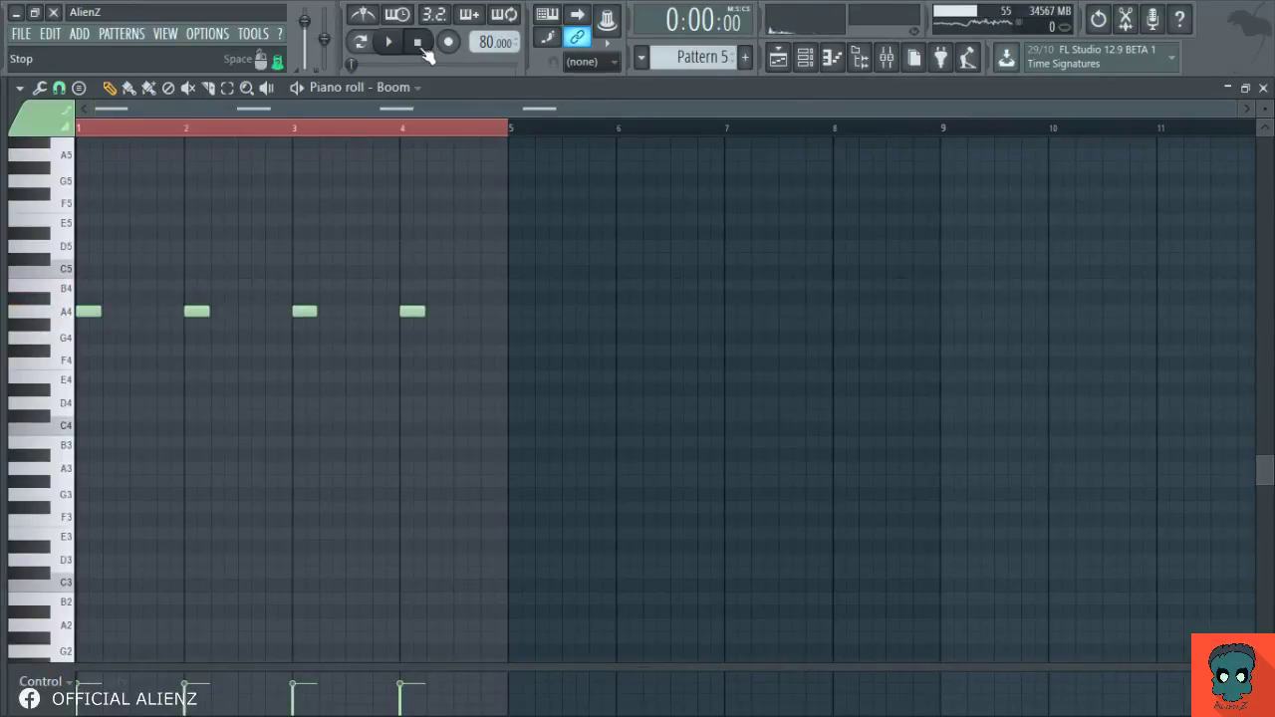
click(70, 272)
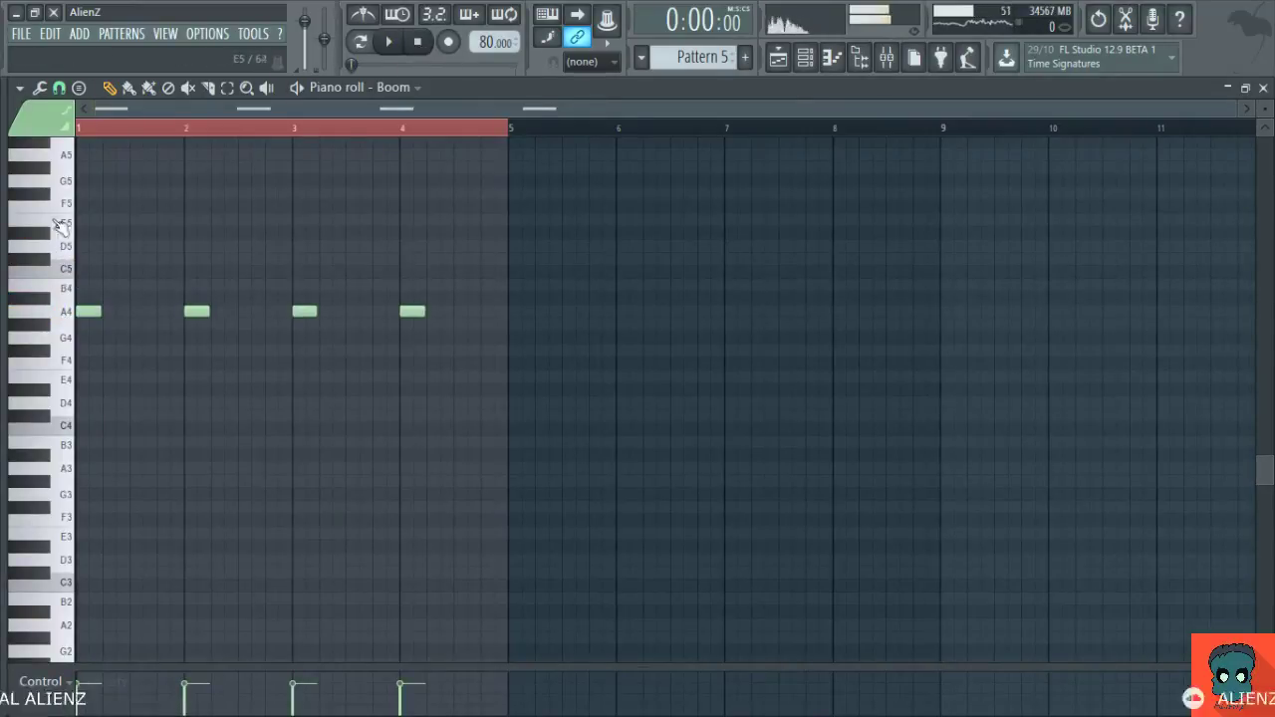
click(59, 221)
click(55, 211)
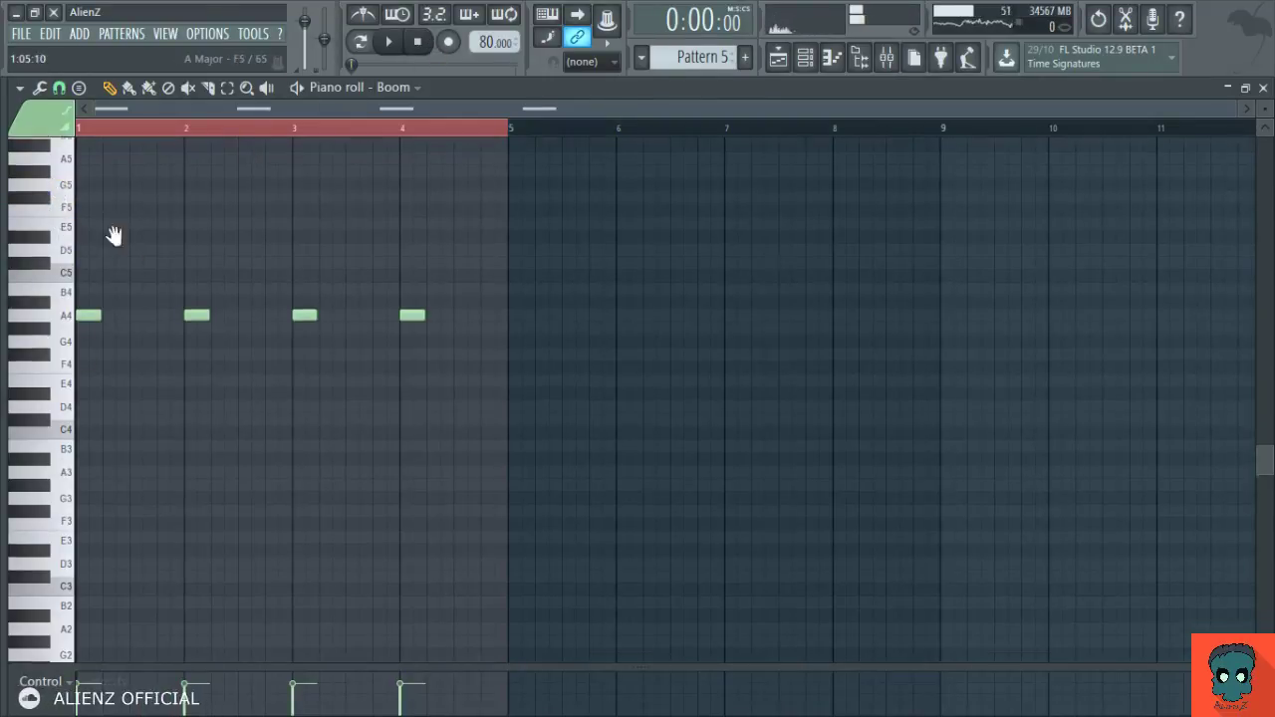
scroll(52, 355, up, 5)
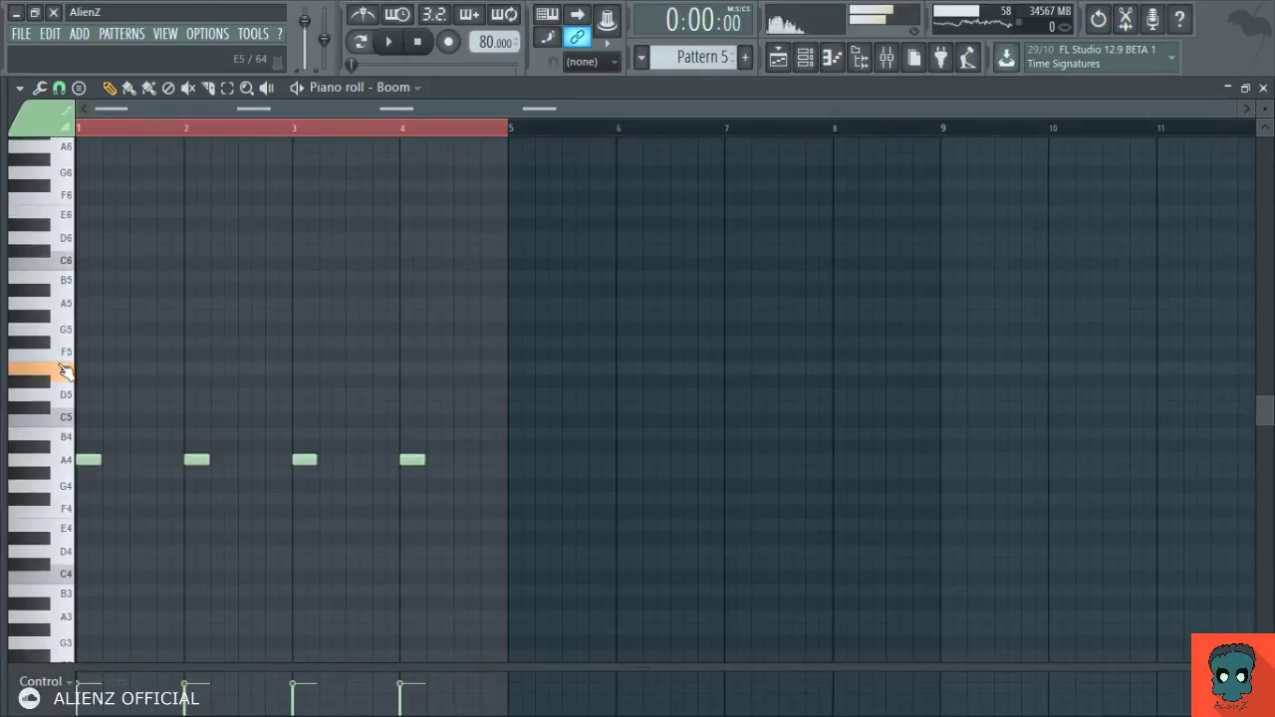
Step: Transpose the Boom notes up seven semitones to E5 and check them against the song playing from the start
key(shift+Up)
key(shift+Up)
key(shift+Up)
key(shift+Up)
key(shift+Up)
key(shift+Up)
key(shift+Up)
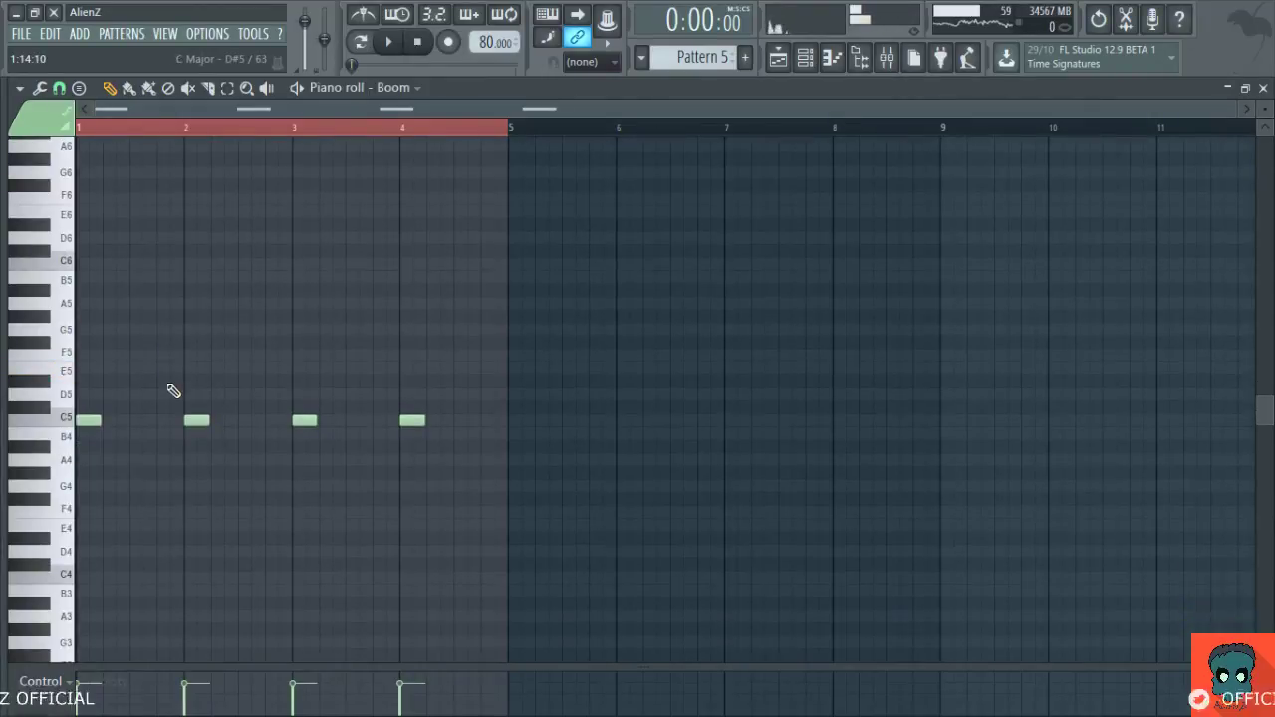
key(space)
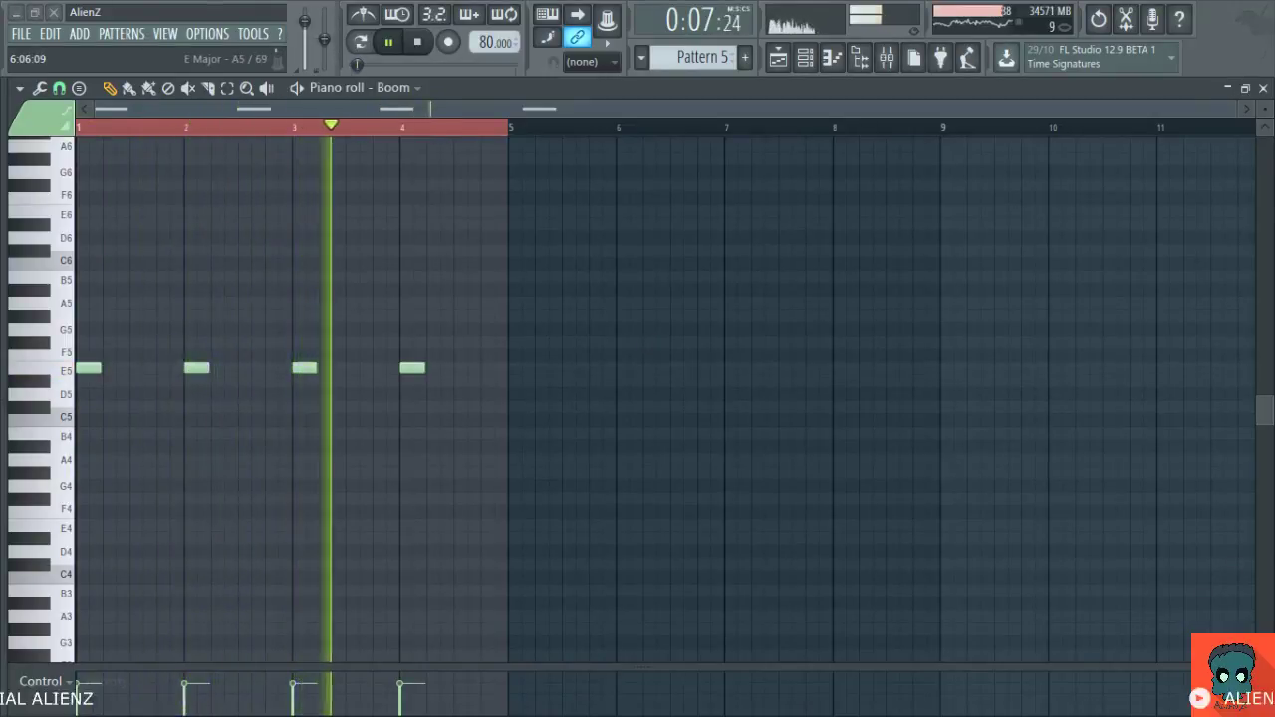
key(Escape)
key(F6)
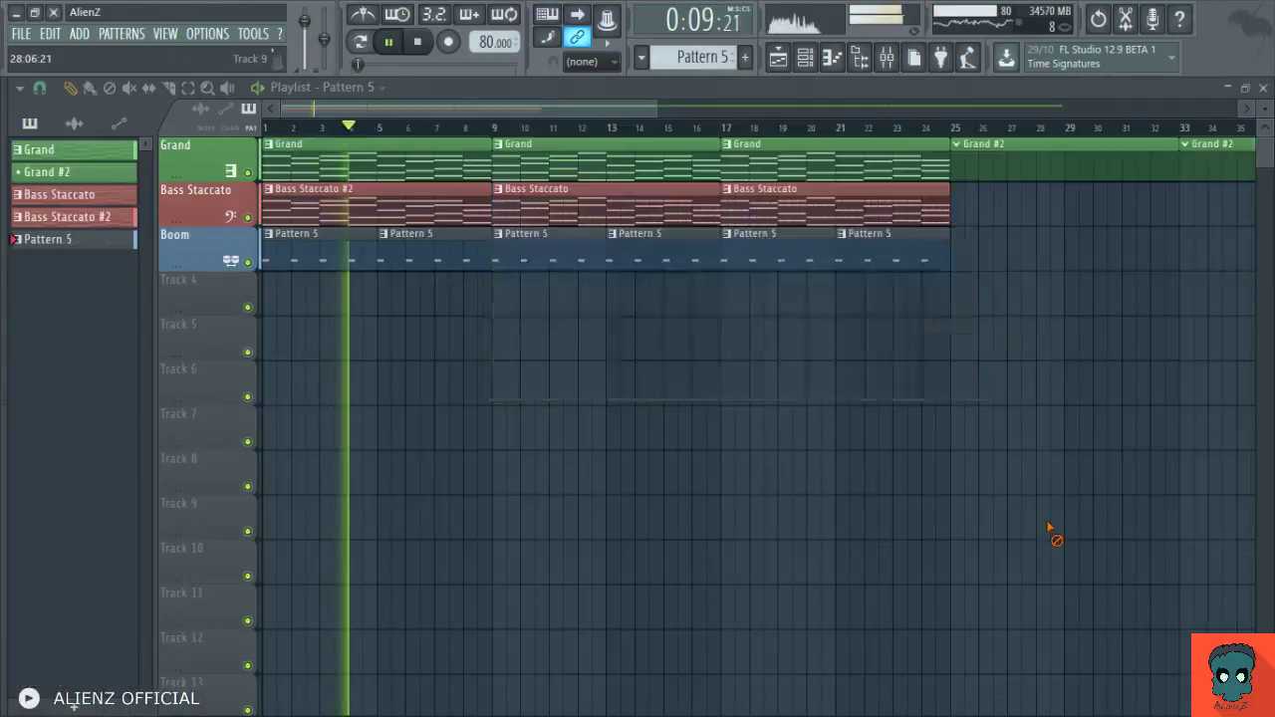
key(space)
Step: Render the Grand pattern to an audio clip
double_click(368, 147)
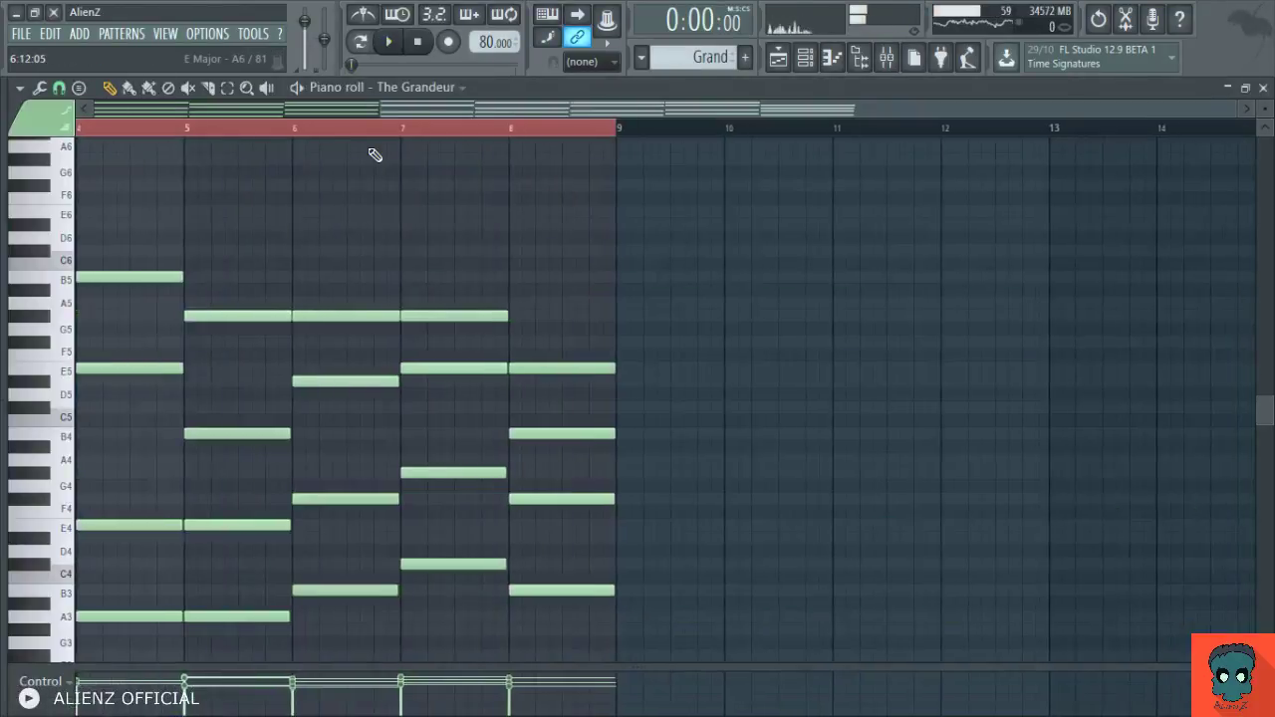
key(Escape)
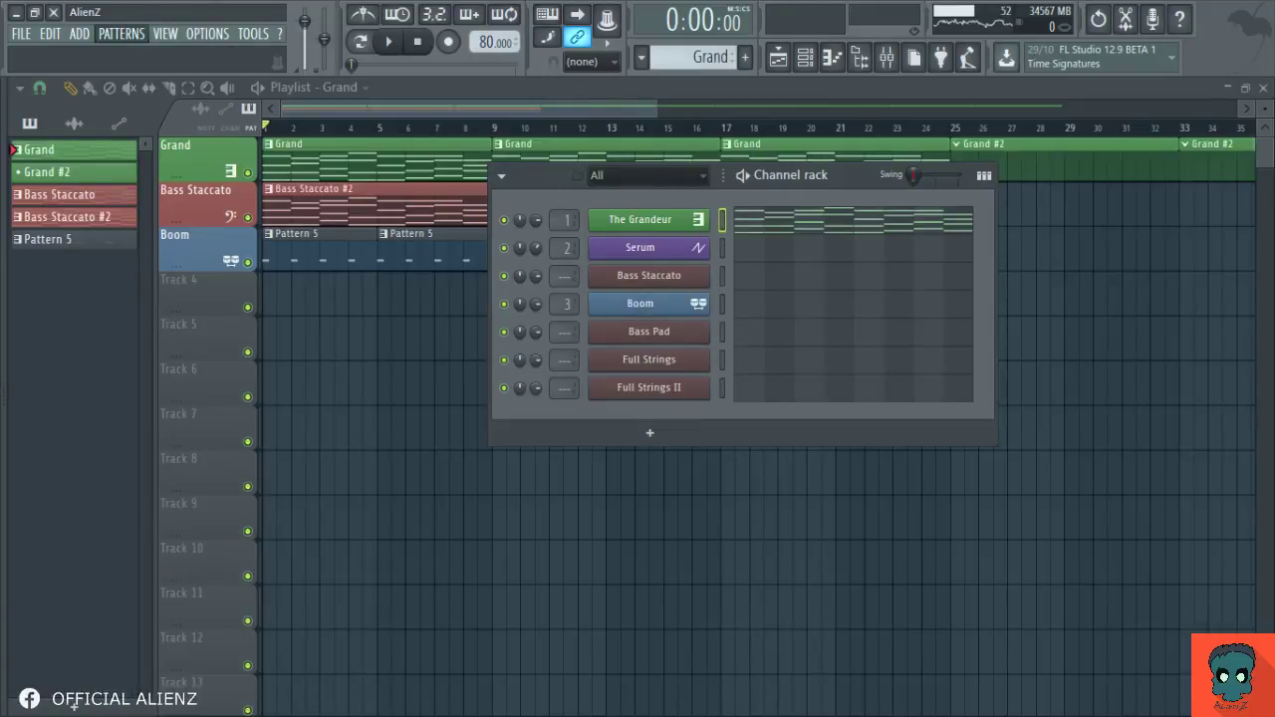
key(l)
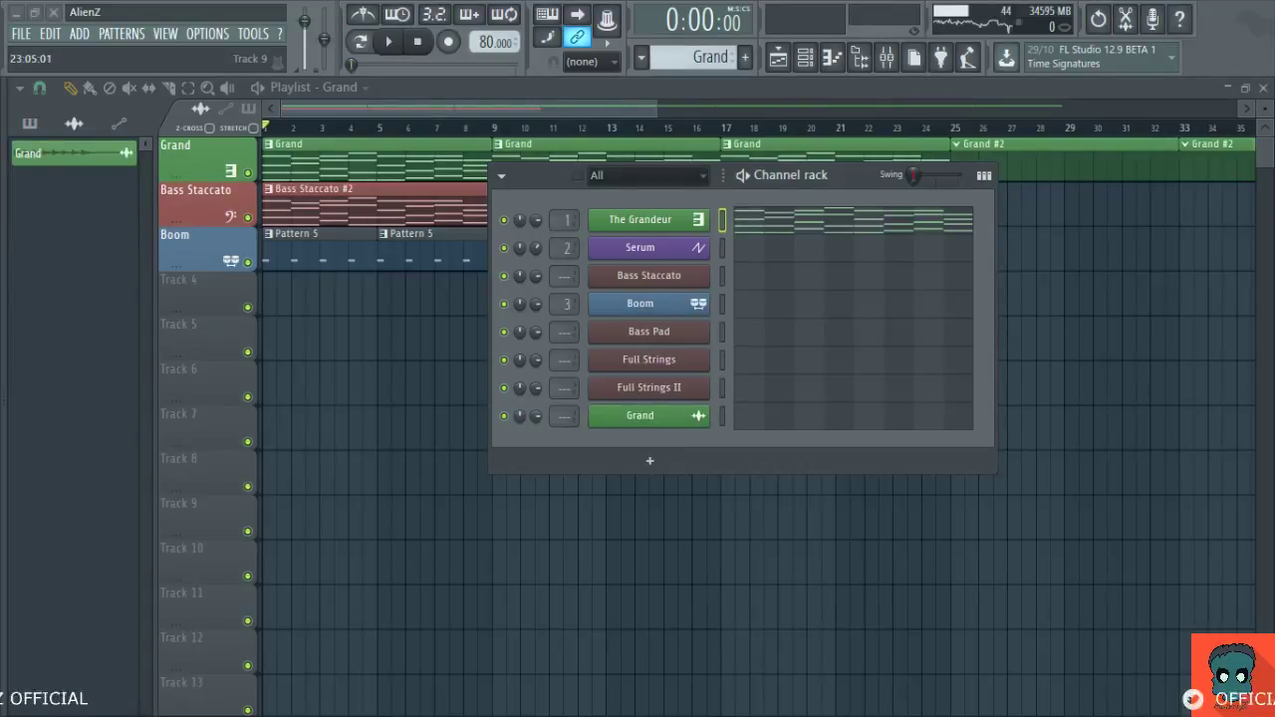
key(F6)
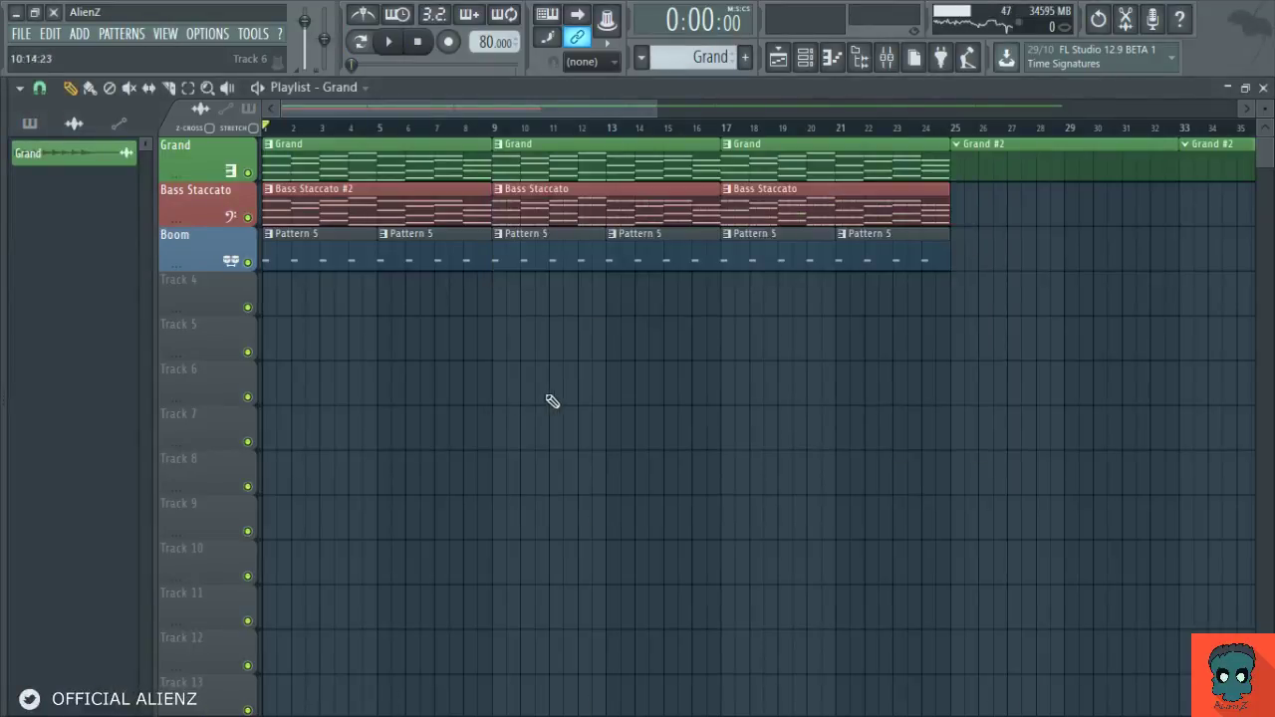
Step: Insert an empty track directly beneath the Grand track and group it with Grand
scroll(426, 127, up, 3)
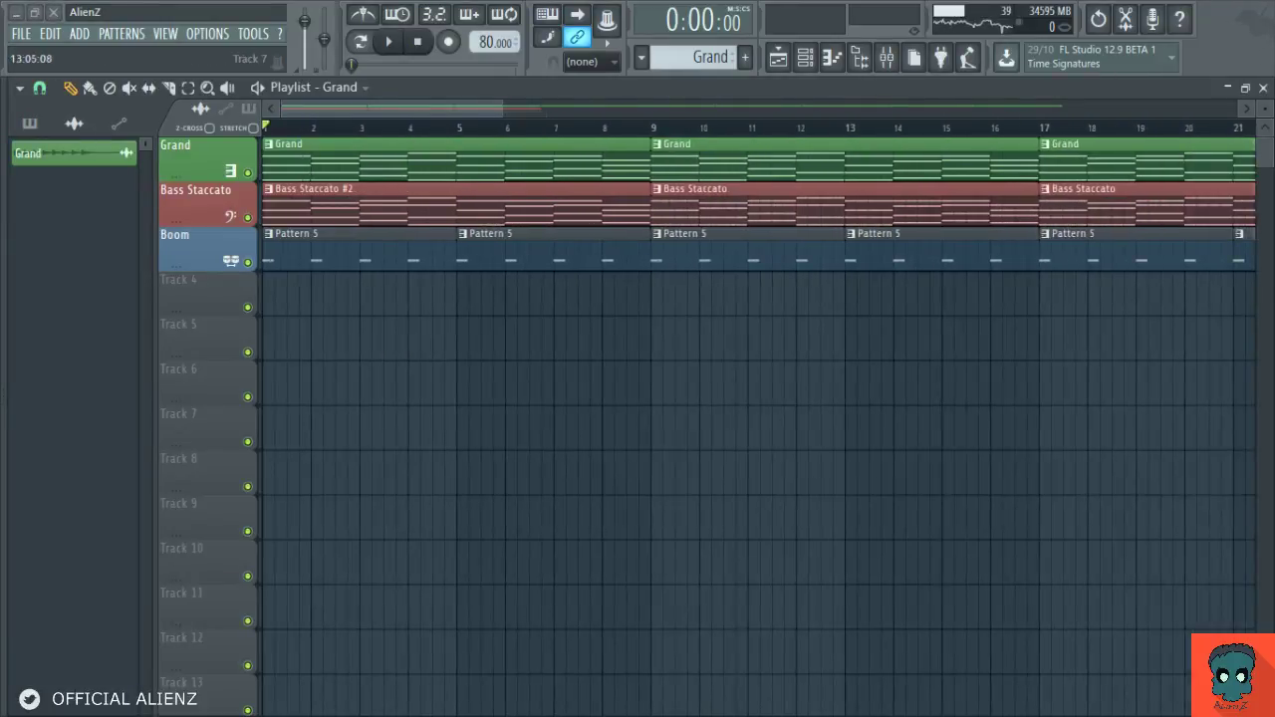
scroll(473, 118, down, 3)
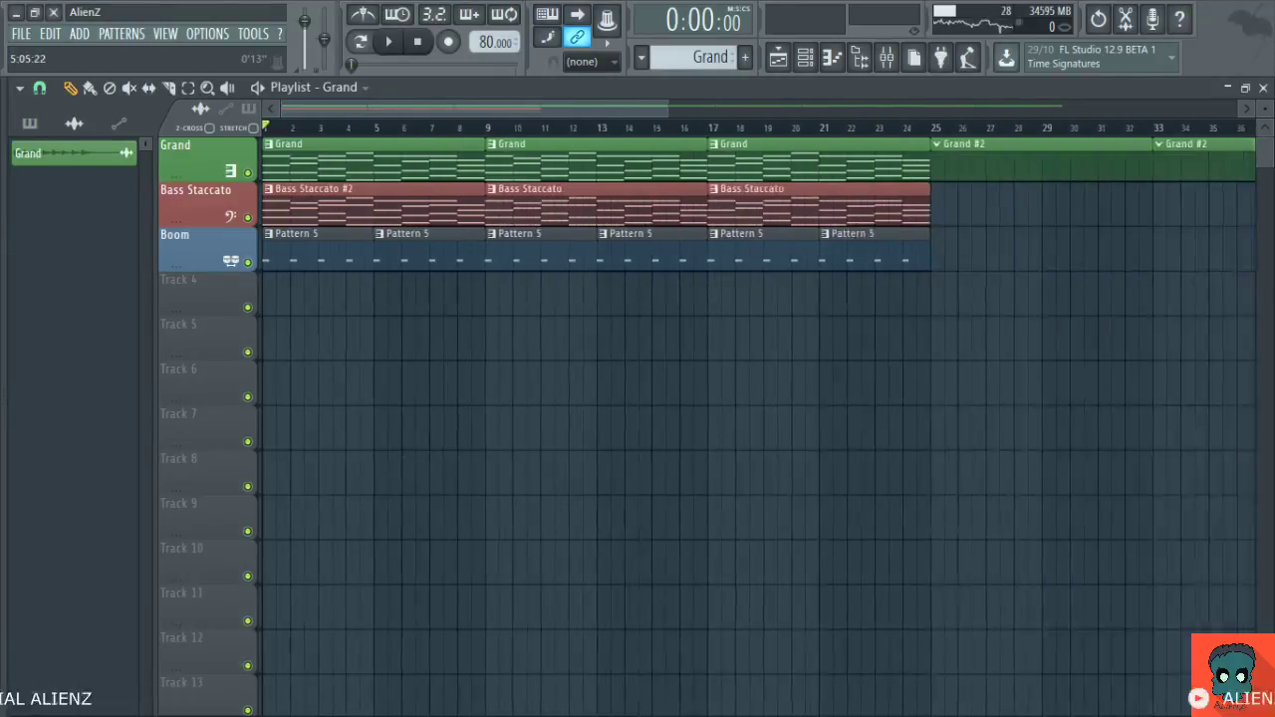
right_click(192, 159)
click(236, 392)
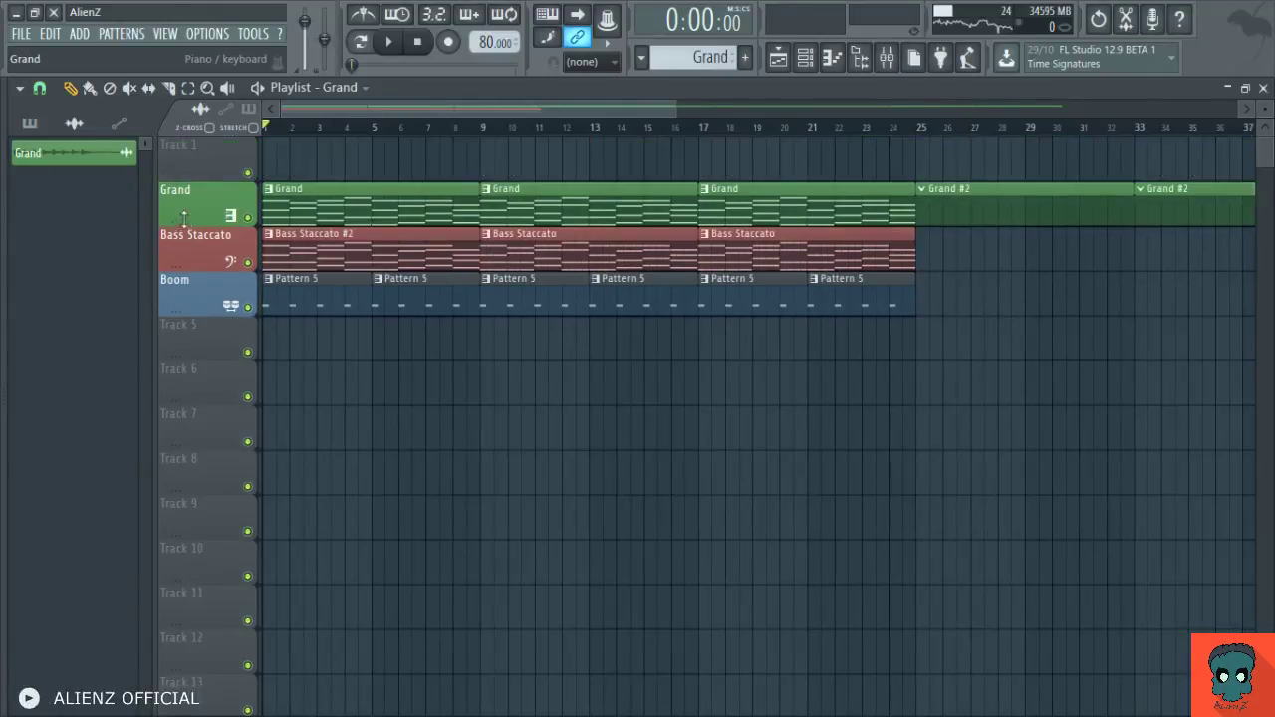
drag(197, 204, 197, 158)
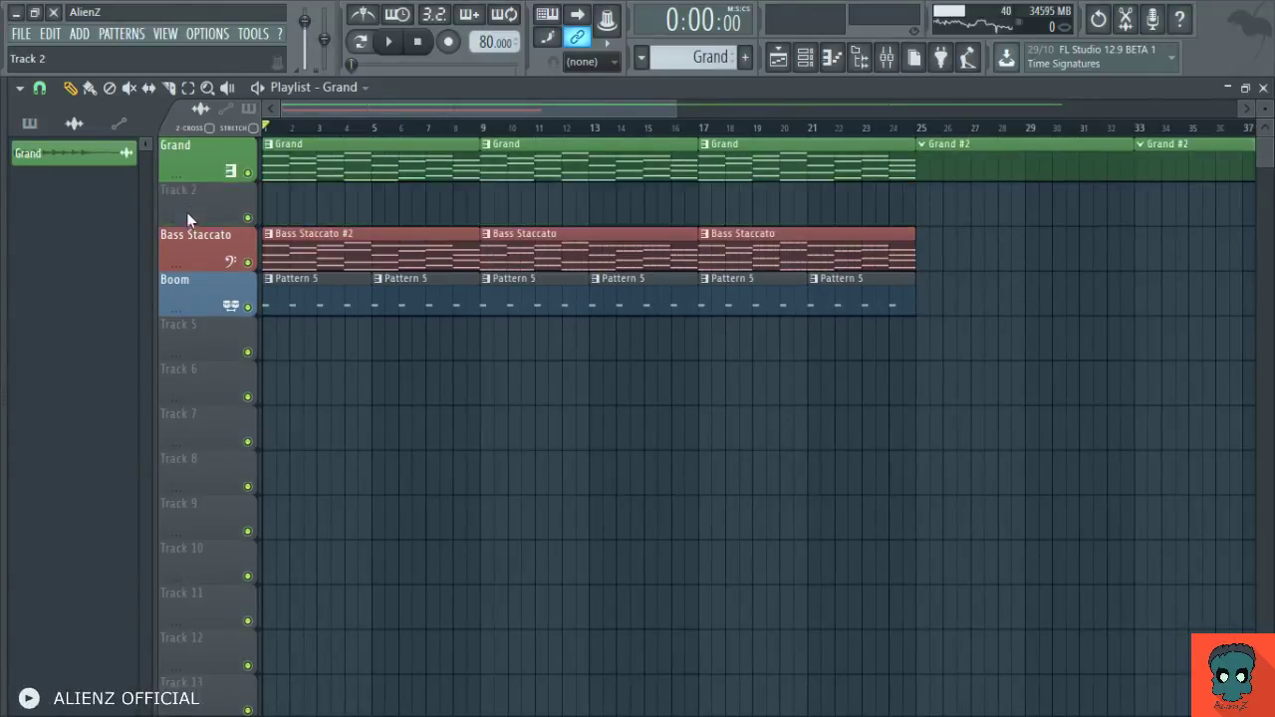
mouse_move(190, 221)
mouse_down()
mouse_move(184, 186)
mouse_move(185, 221)
mouse_up()
Step: Place the Grand audio clip at bar 1 of Track 2 and slice off its tail at bar 9
click(100, 160)
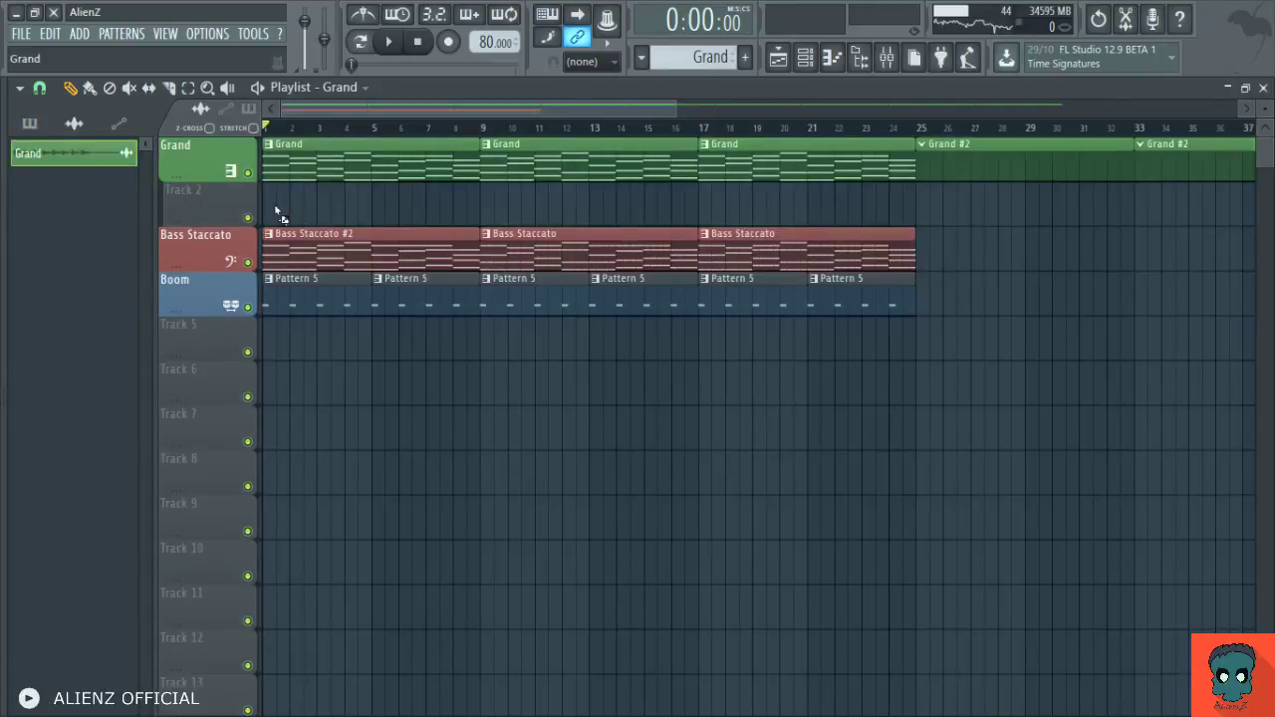
drag(282, 212, 271, 211)
key(c)
right_click(483, 214)
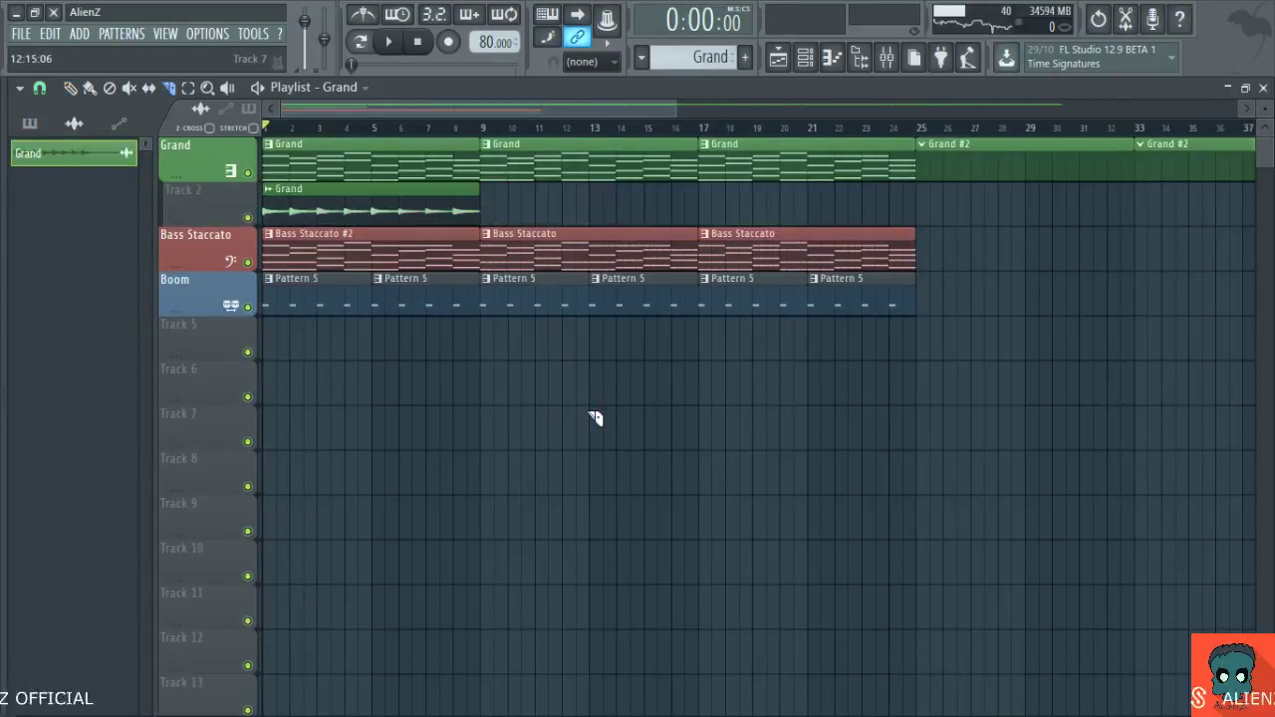
Step: Mute the three Grand pattern clips in bars 1 to 24 of the Grand track
key(p)
key(t)
drag(546, 172, 783, 166)
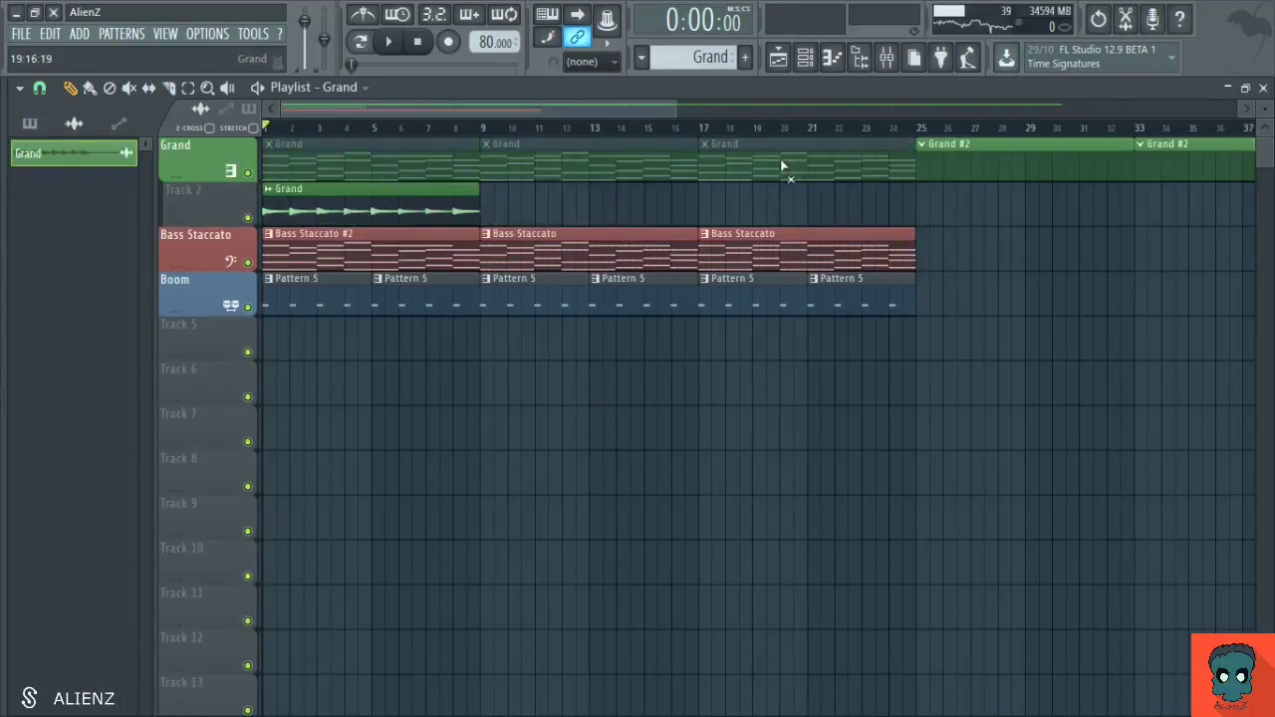
Step: Duplicate the Grand audio clip twice along Track 2 to fill bars 1 to 24, and play the song
key(p)
ctrl+click(370, 197)
key(ctrl+b)
key(ctrl+b)
ctrl+click(546, 384)
key(space)
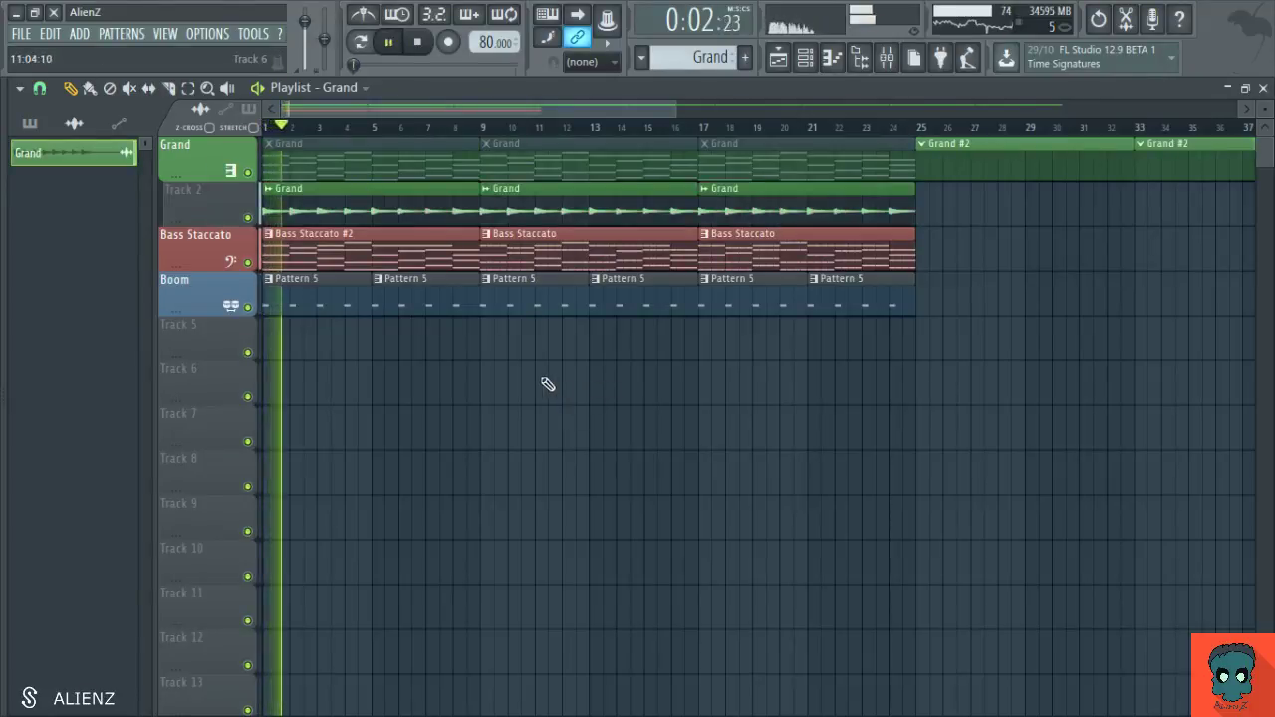
Step: Stop playback and render the Bass Staccato #2 pattern to an audio clip
double_click(419, 259)
key(Escape)
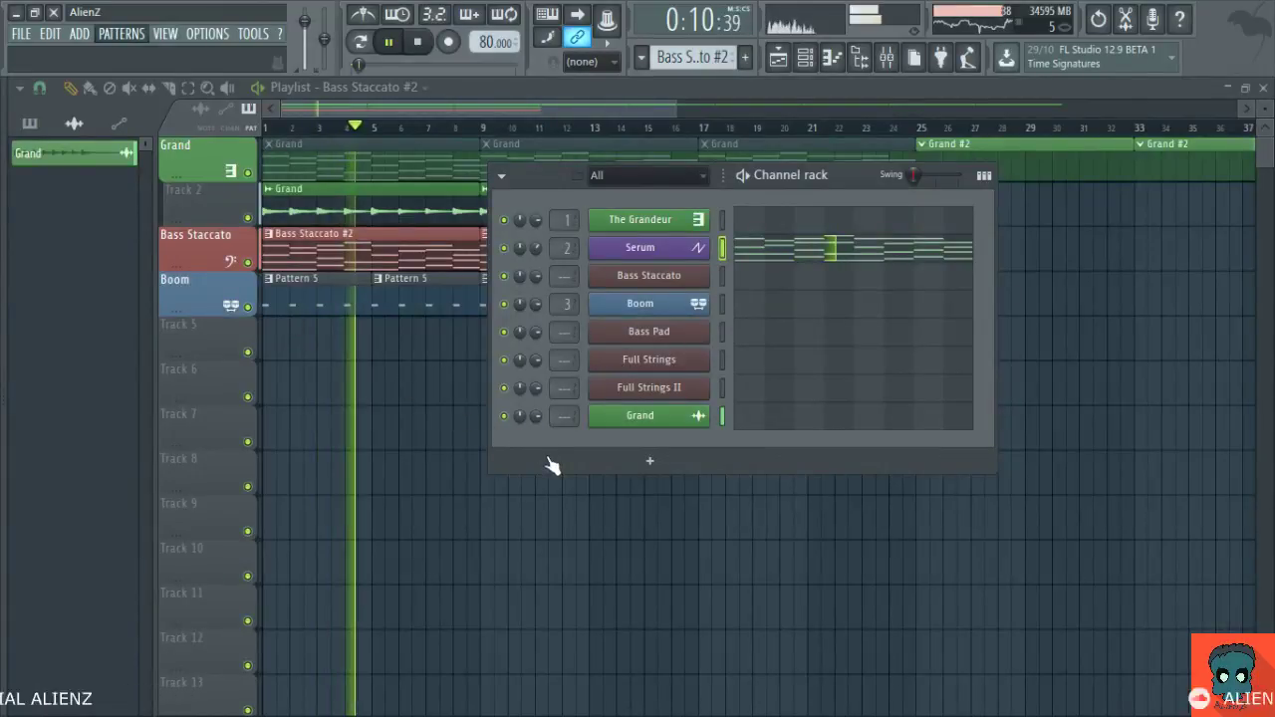
key(space)
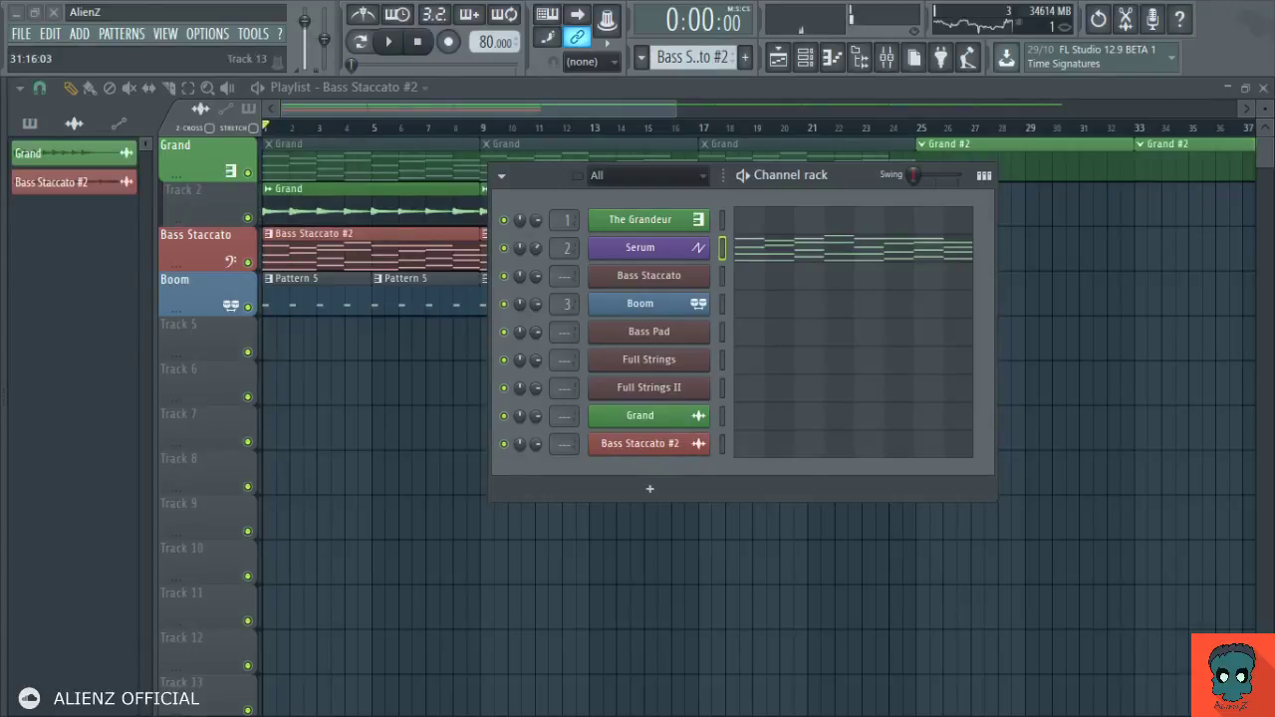
key(F6)
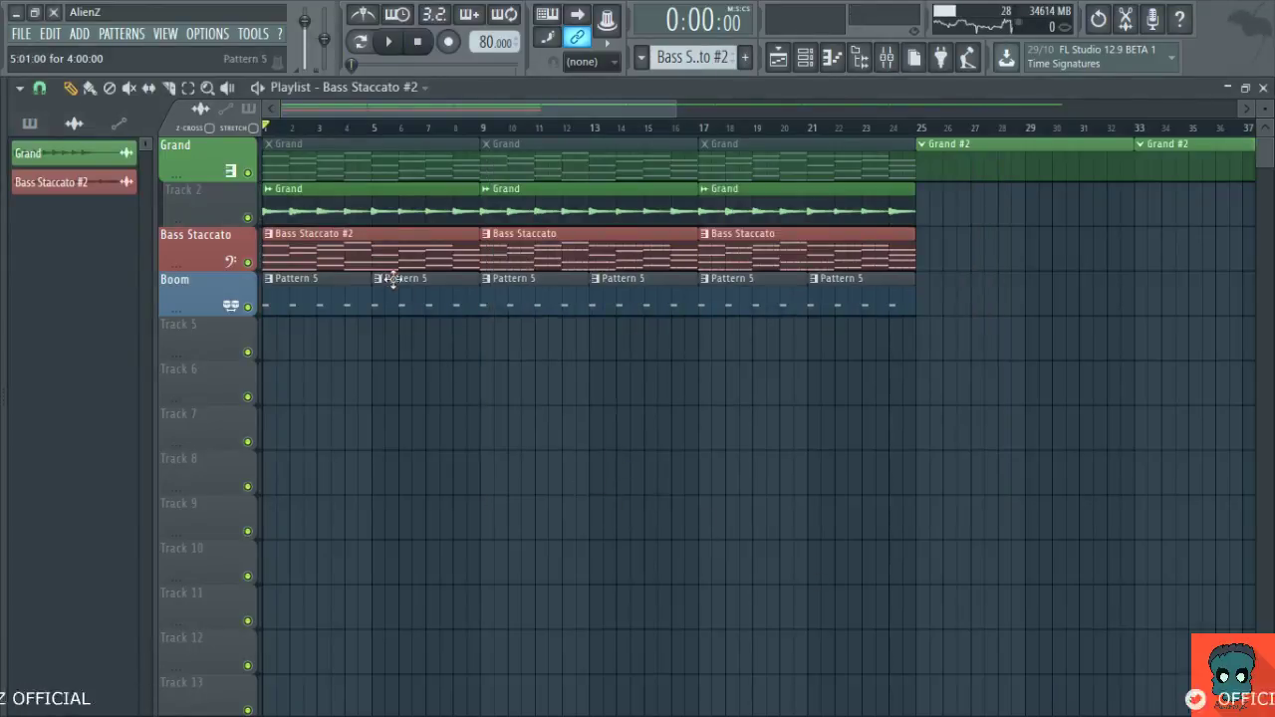
Step: Insert a track grouped beneath Bass Staccato and place the Bass Staccato #2 audio clip on it at bar 1
click(255, 578)
click(170, 304)
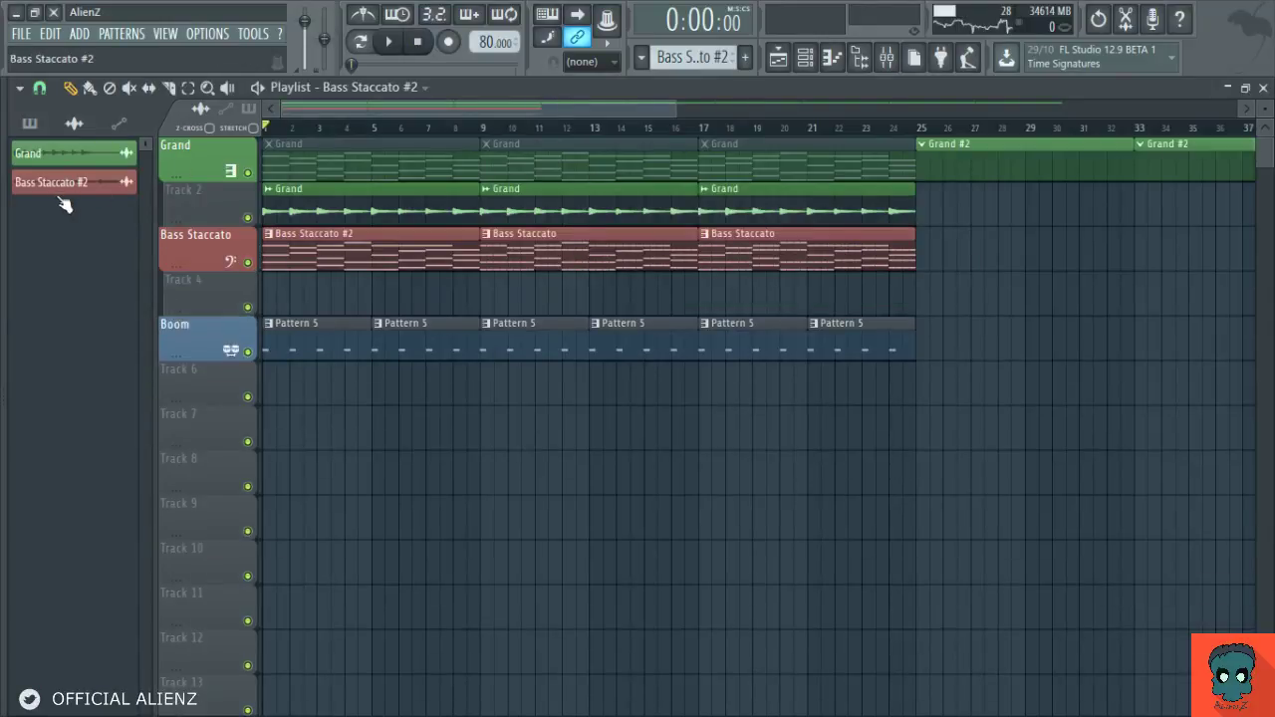
drag(60, 185, 328, 296)
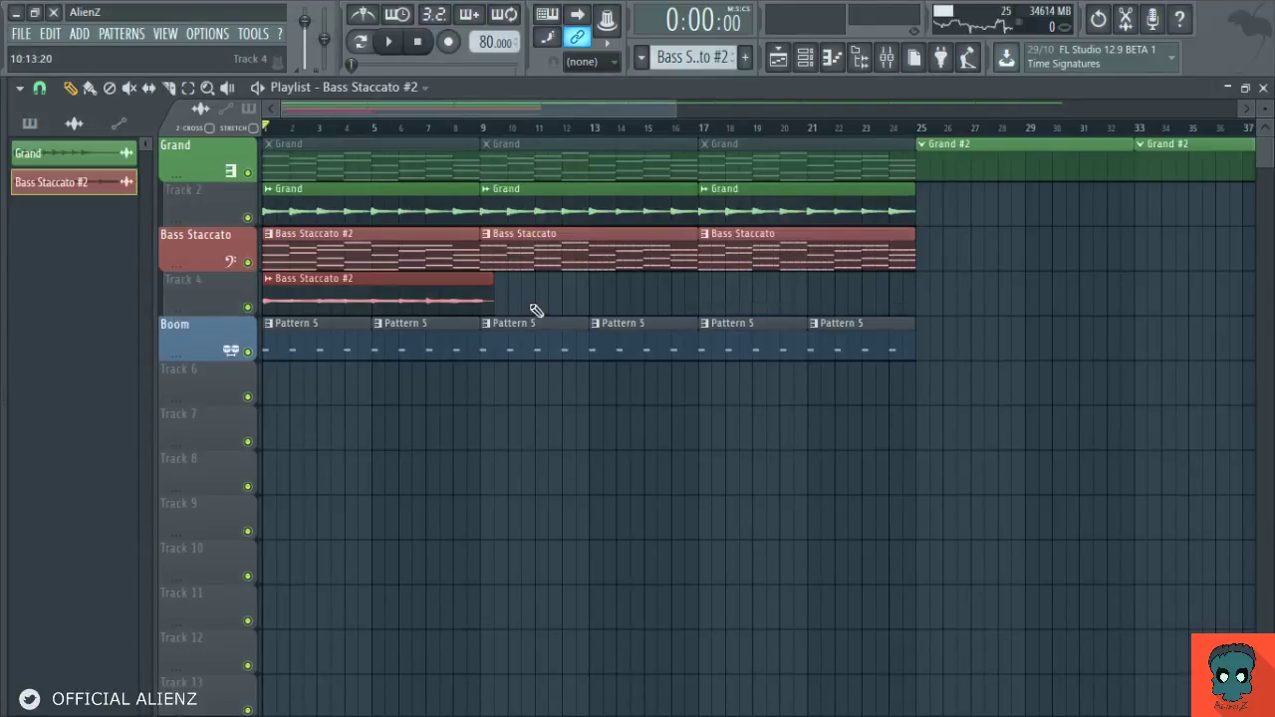
Step: Trim the Bass Staccato #2 audio clip to end at bar 9, and render the Bass Staccato pattern to an audio clip
drag(493, 289, 480, 288)
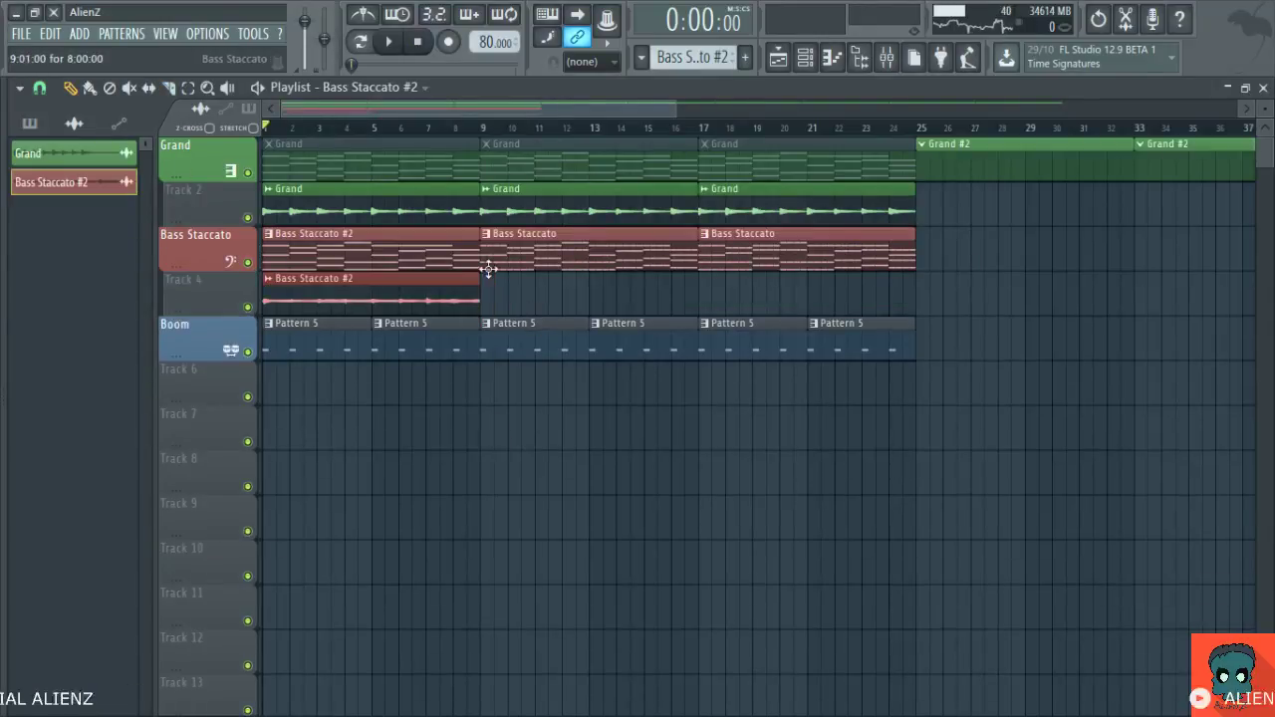
double_click(529, 265)
key(Escape)
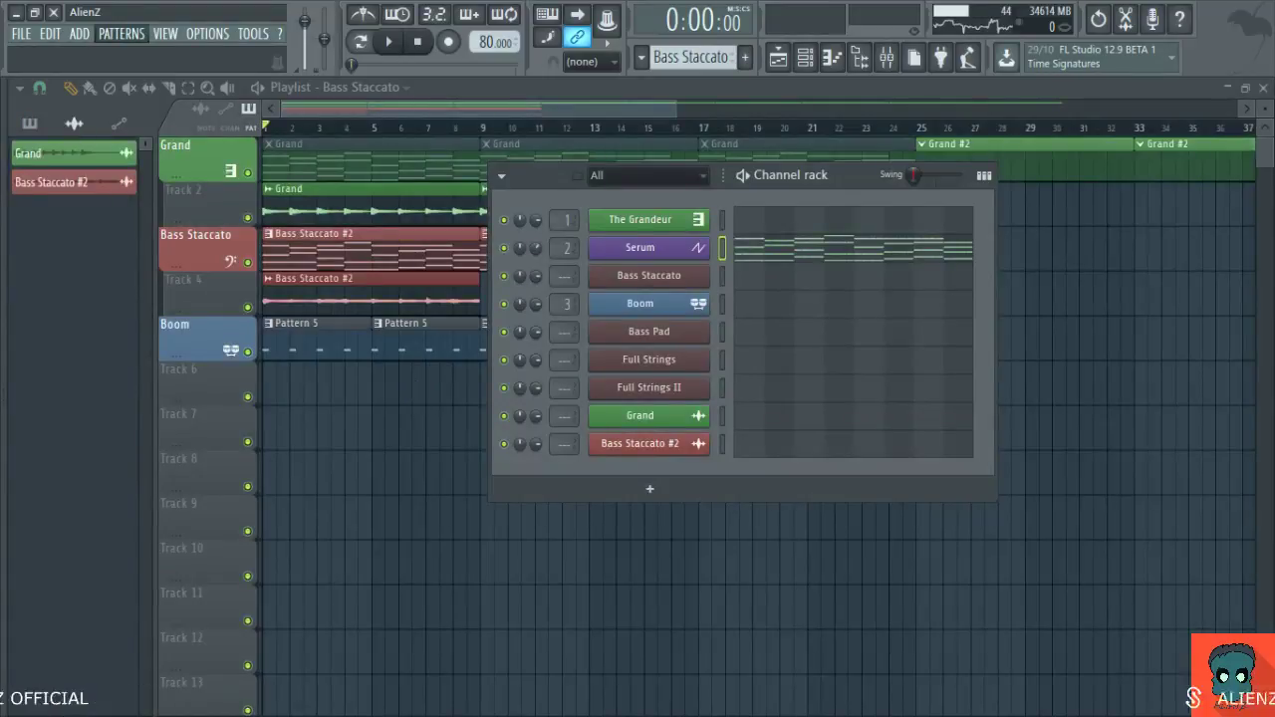
key(l)
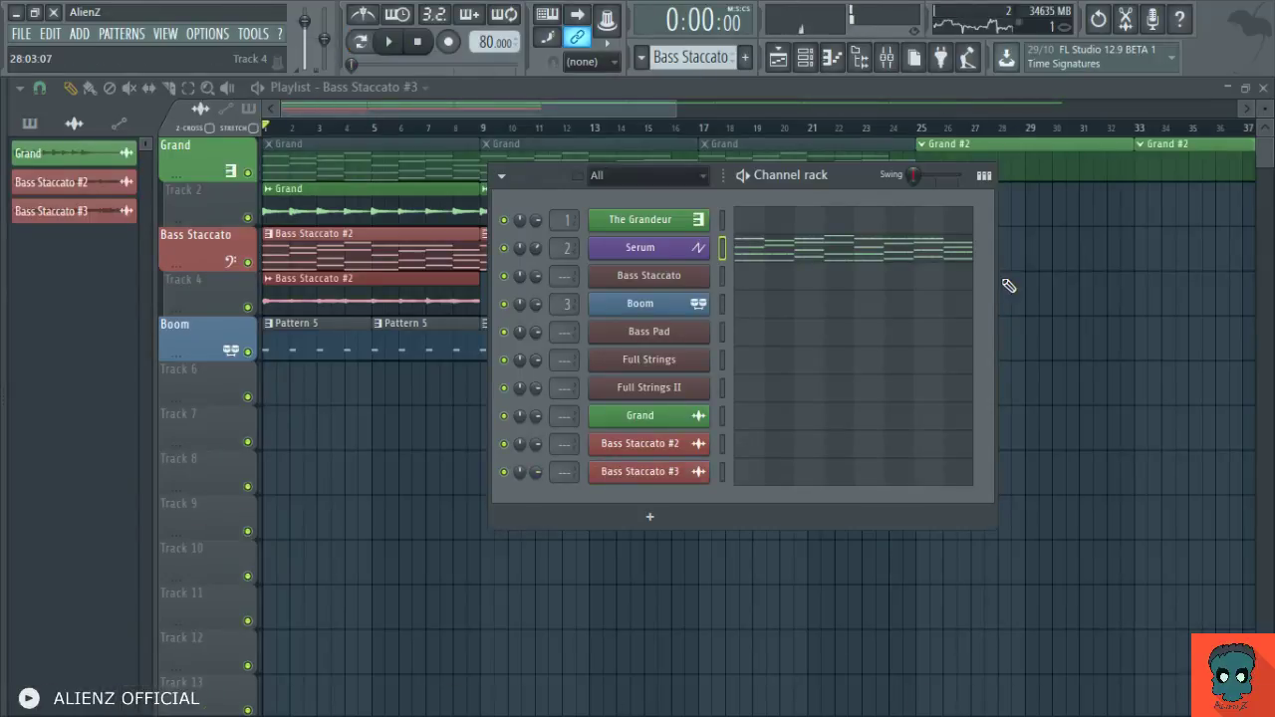
key(F6)
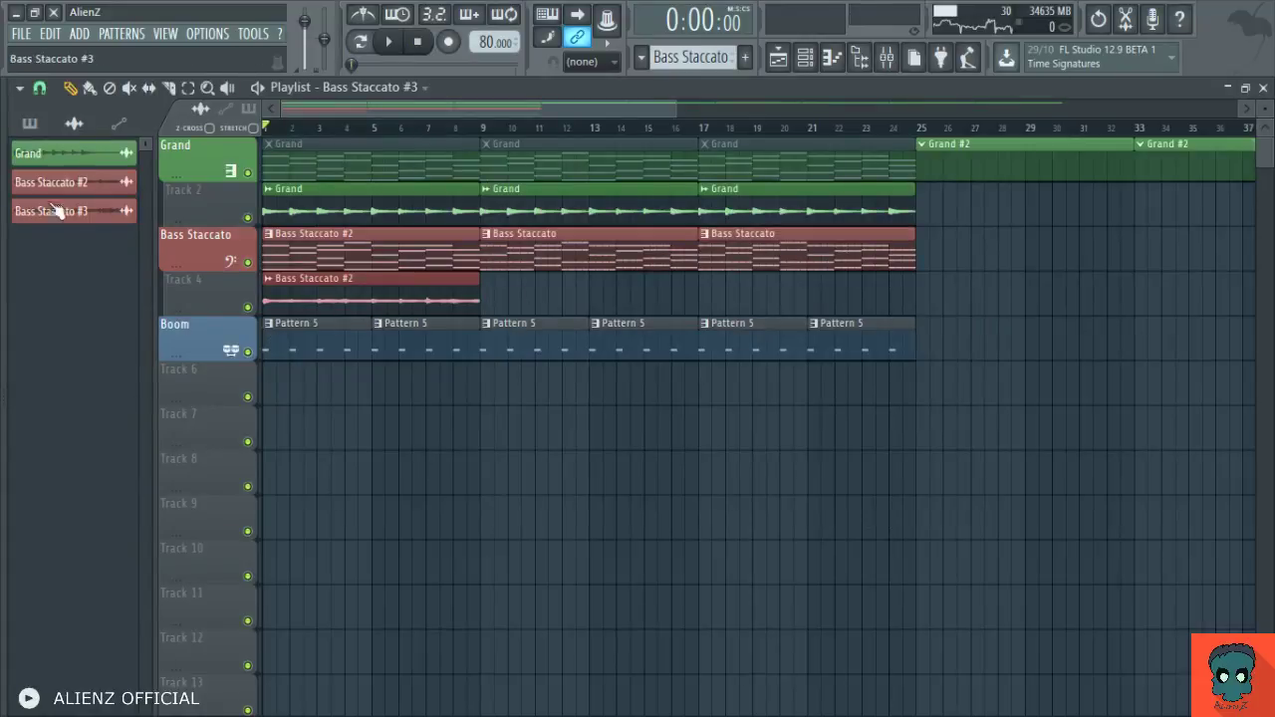
Step: Place the Bass Staccato #3 audio clip on Track 4 at bar 9, cut it at bar 17, and duplicate it across bars 17 to 24
drag(50, 221, 555, 301)
key(c)
drag(702, 266, 705, 312)
key(p)
ctrl+click(670, 290)
key(ctrl+b)
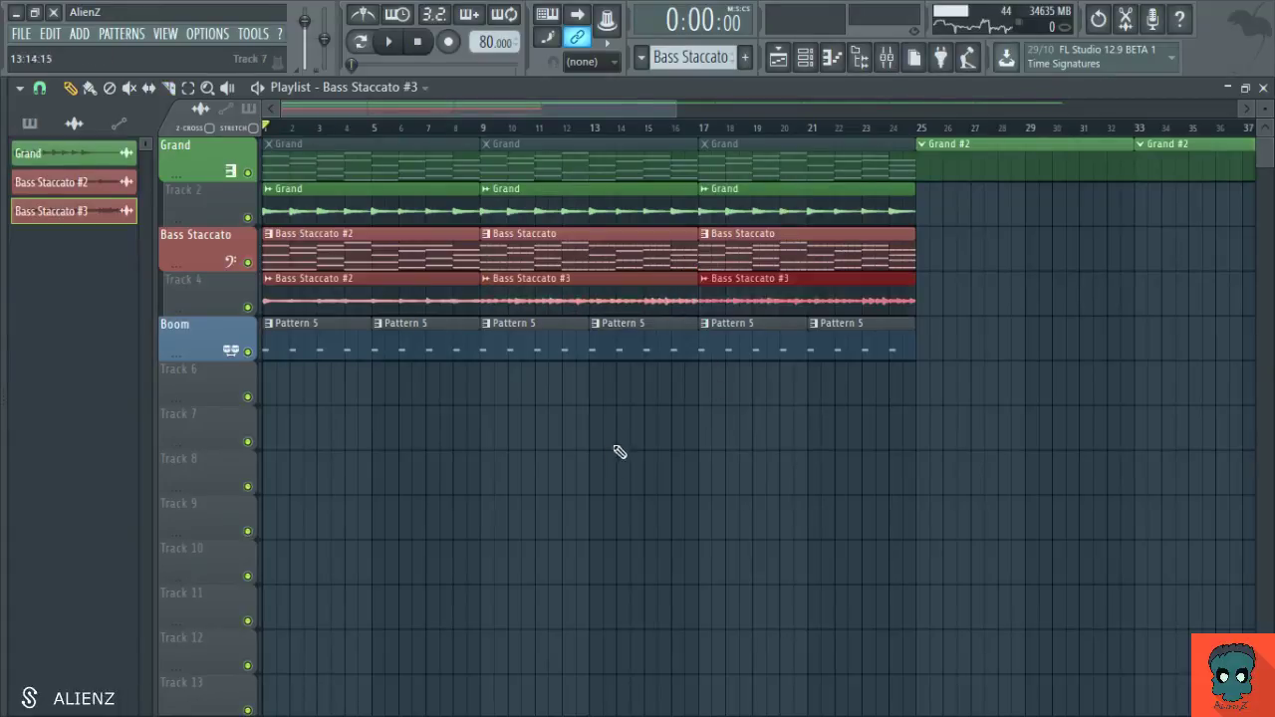
Step: Mute the three pattern clips on the Bass Staccato track, keep all Grand audio clips unmuted, and play the song
key(t)
click(809, 251)
drag(809, 251, 432, 256)
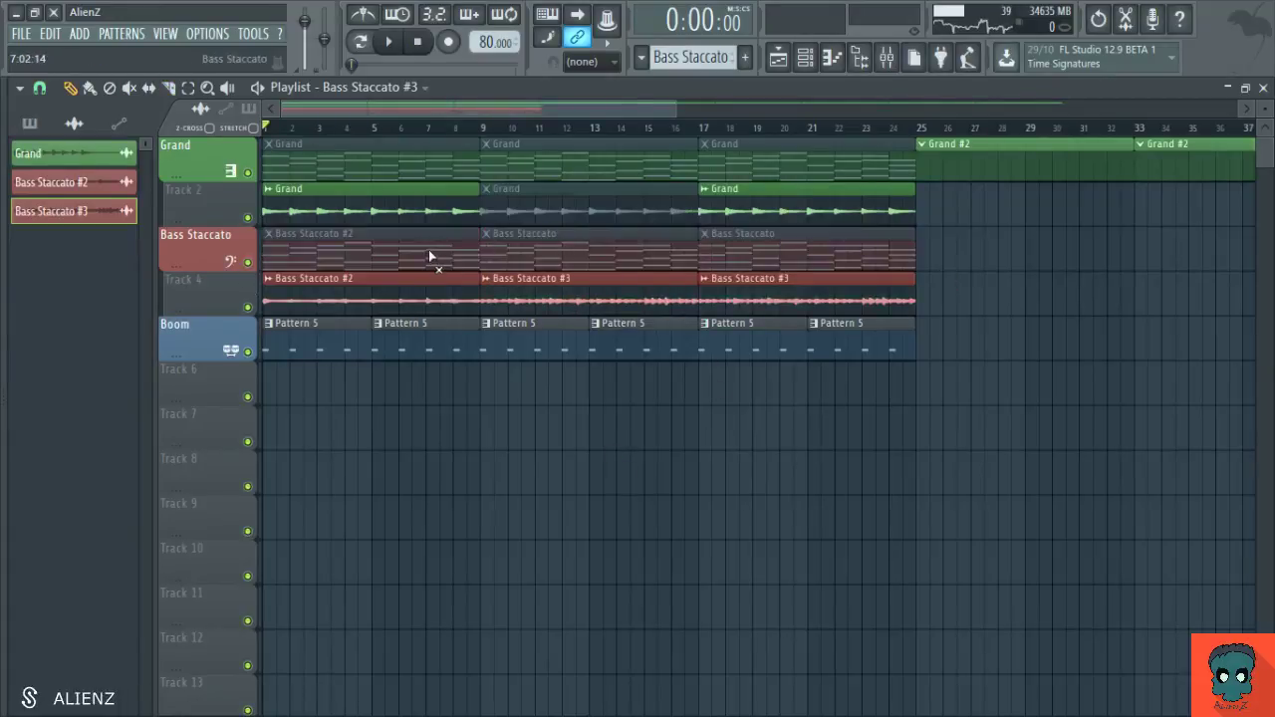
mouse_move(964, 212)
mouse_down()
mouse_move(628, 197)
mouse_move(690, 216)
mouse_move(618, 214)
mouse_up()
key(space)
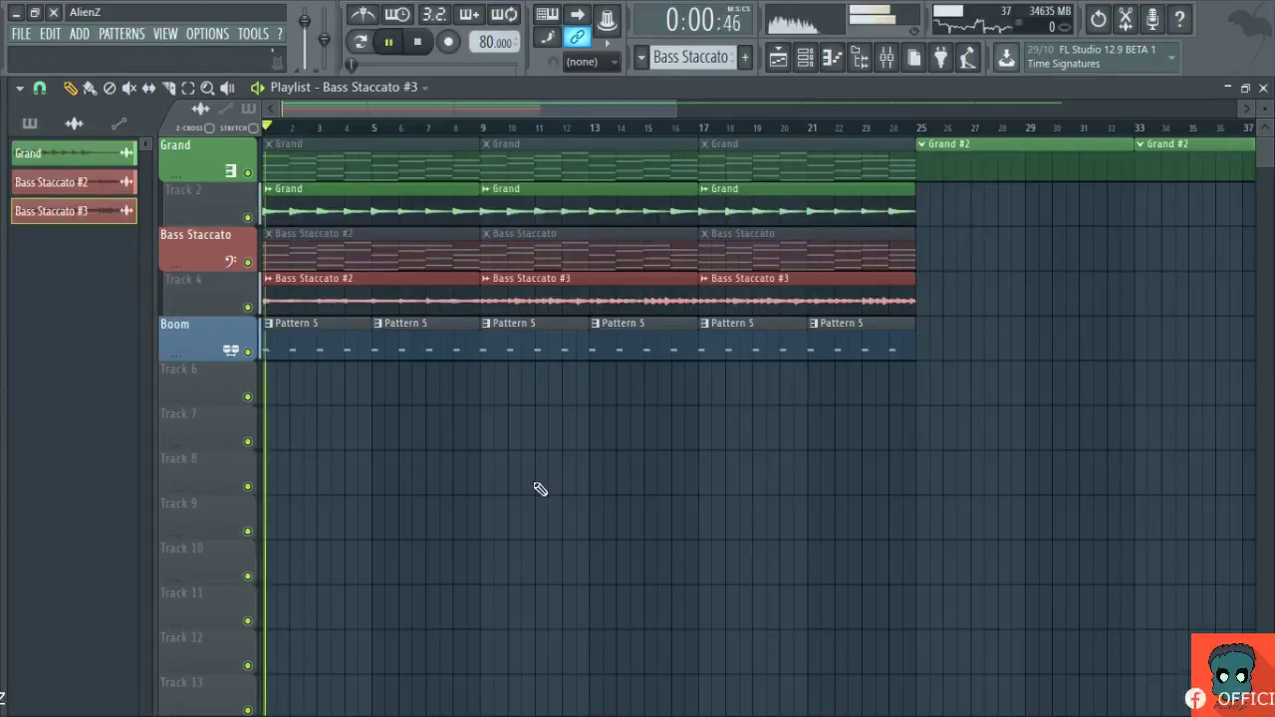
Step: Copy the Transient Processor effect from the Serum mixer insert to the Boom insert
scroll(535, 477, up, 4)
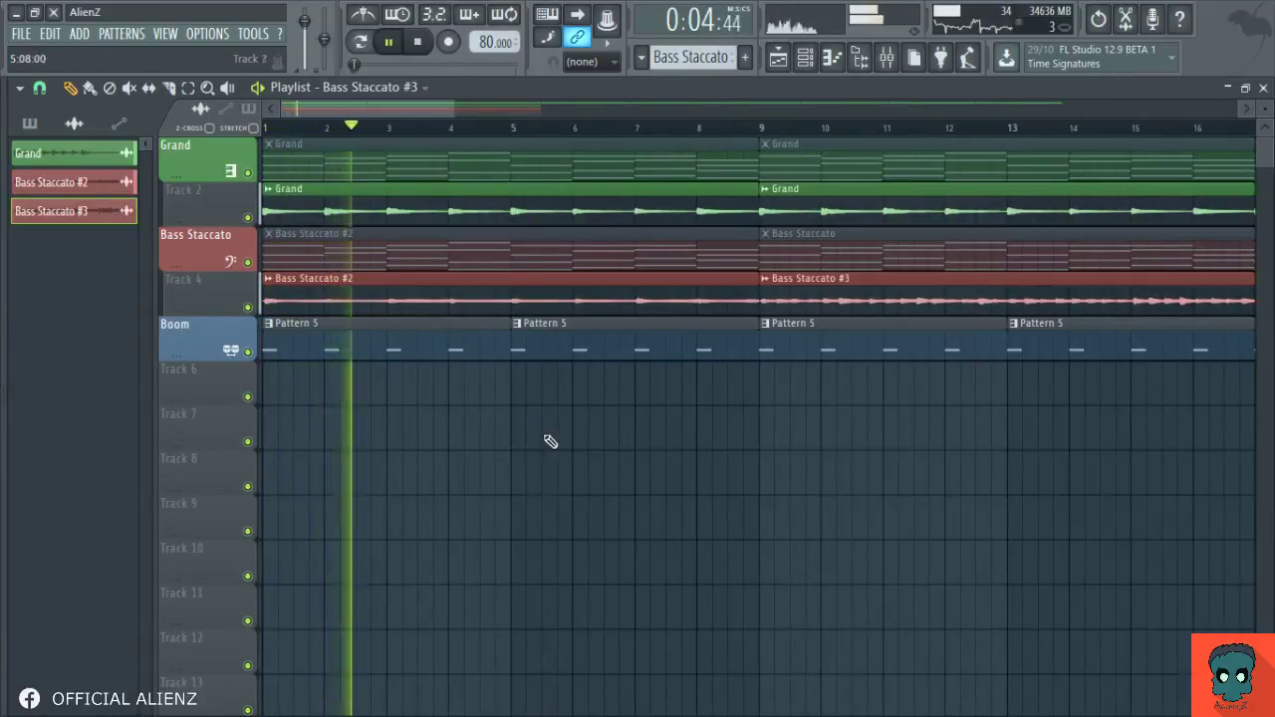
click(885, 57)
click(886, 57)
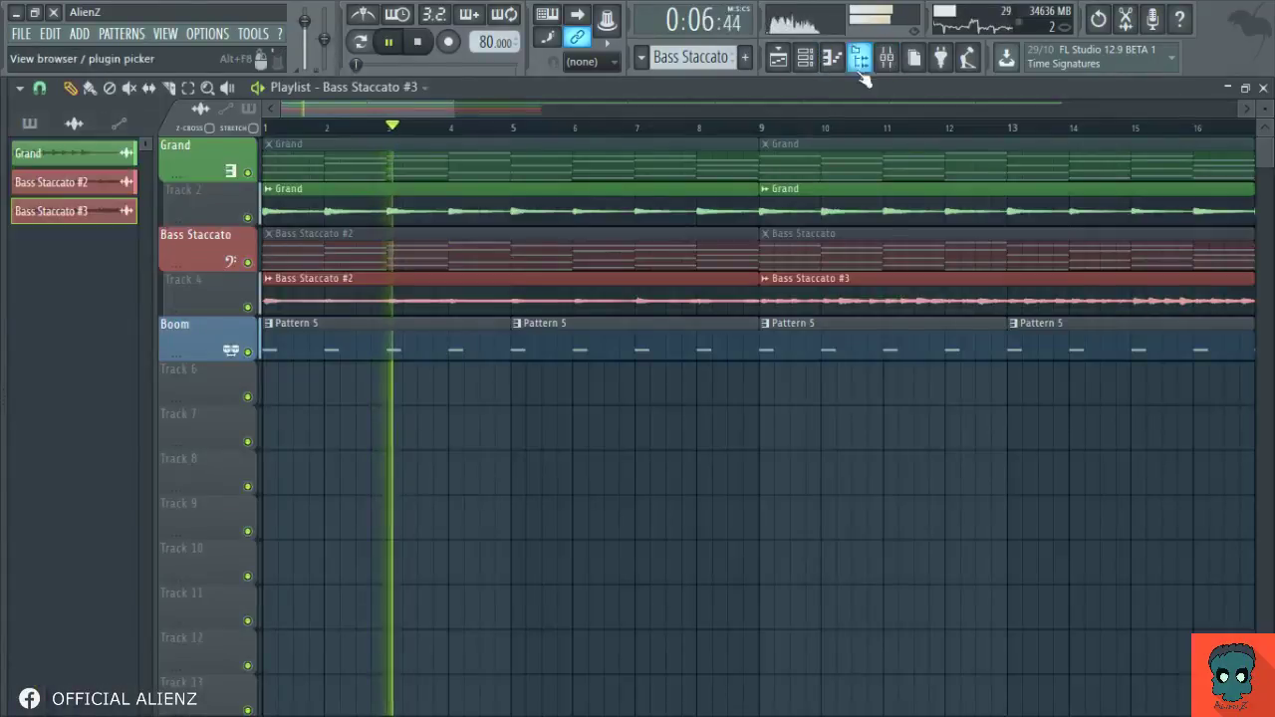
click(885, 57)
click(107, 259)
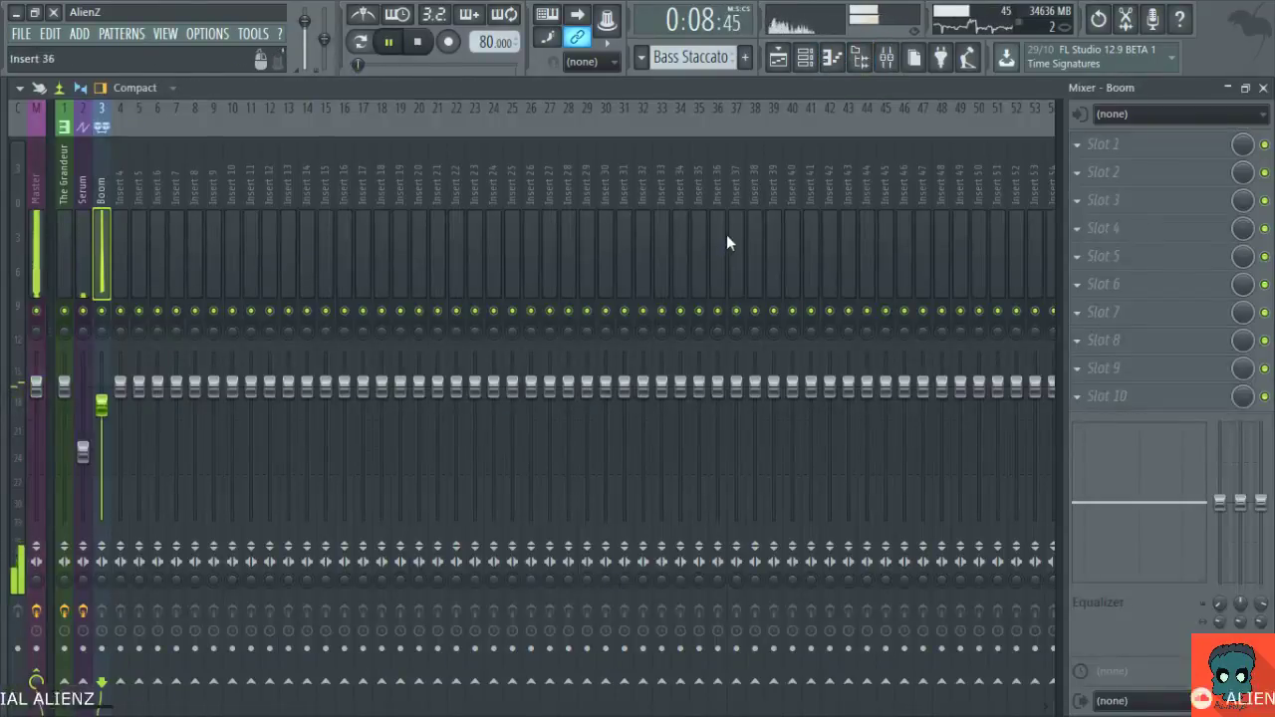
click(87, 227)
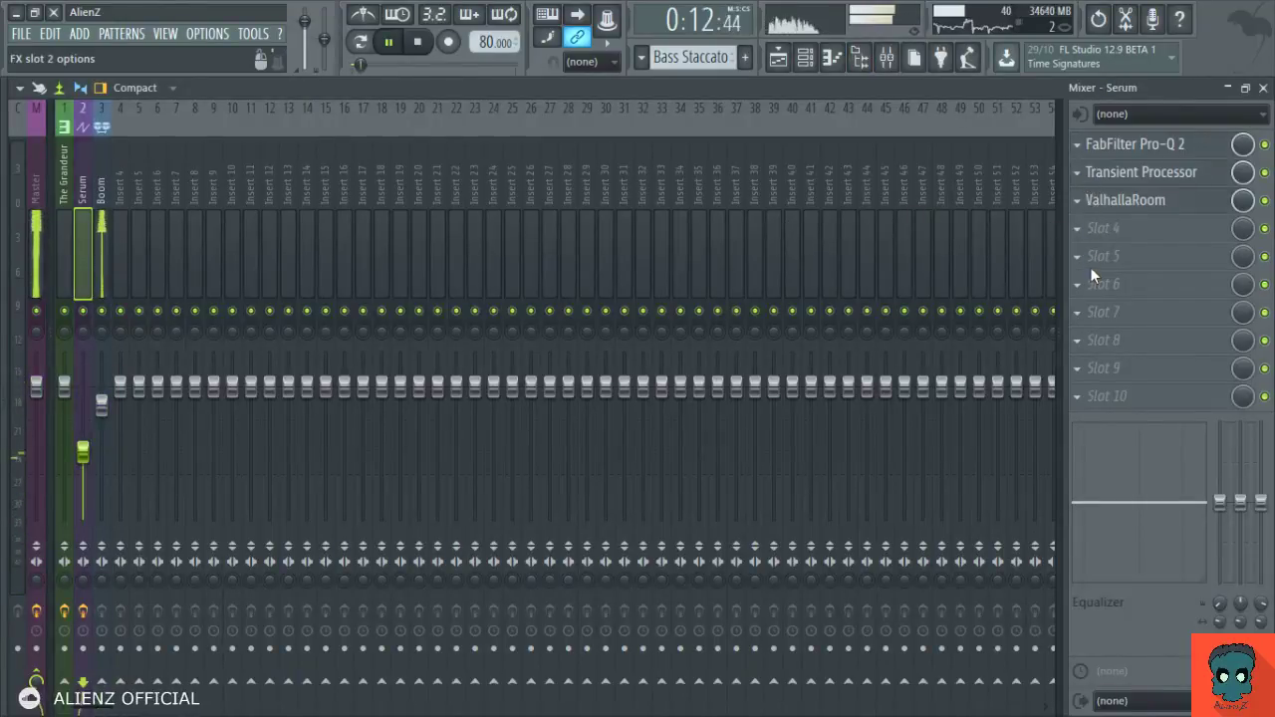
drag(1141, 172, 102, 259)
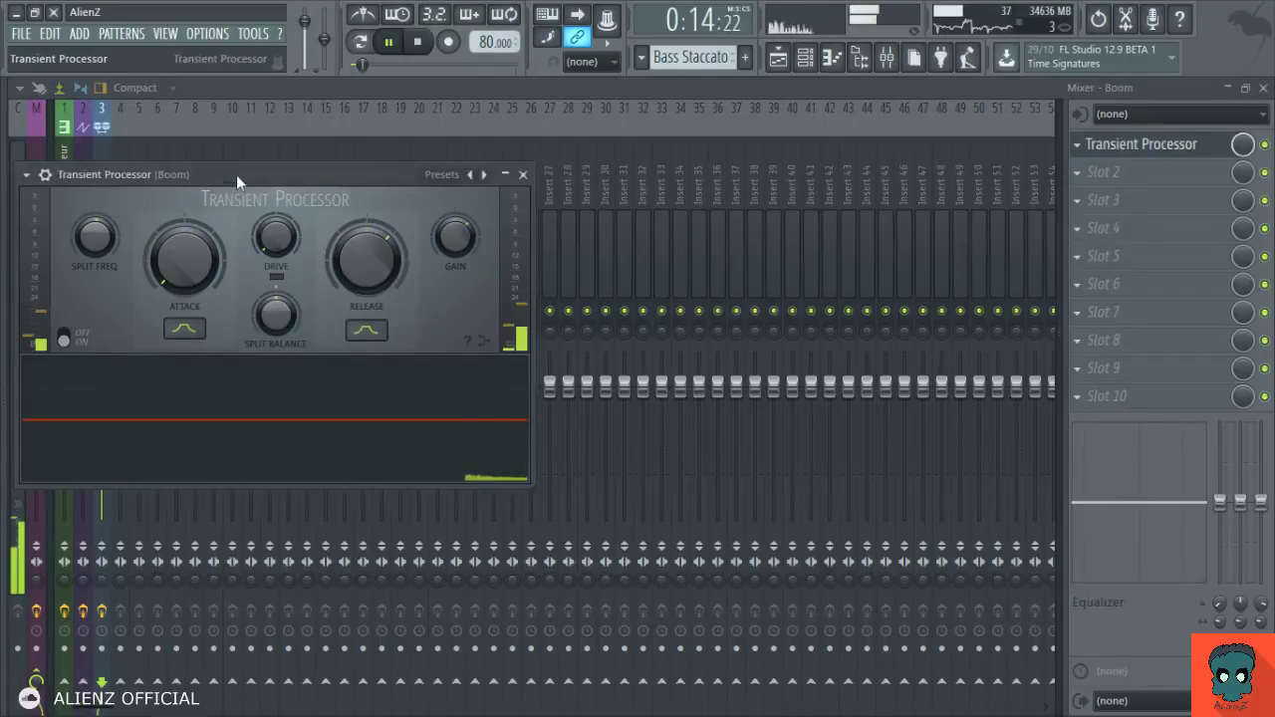
Step: Lower the Boom mixer insert's volume to about -5.6 dB, leaving its Transient Processor window closed
drag(236, 174, 408, 168)
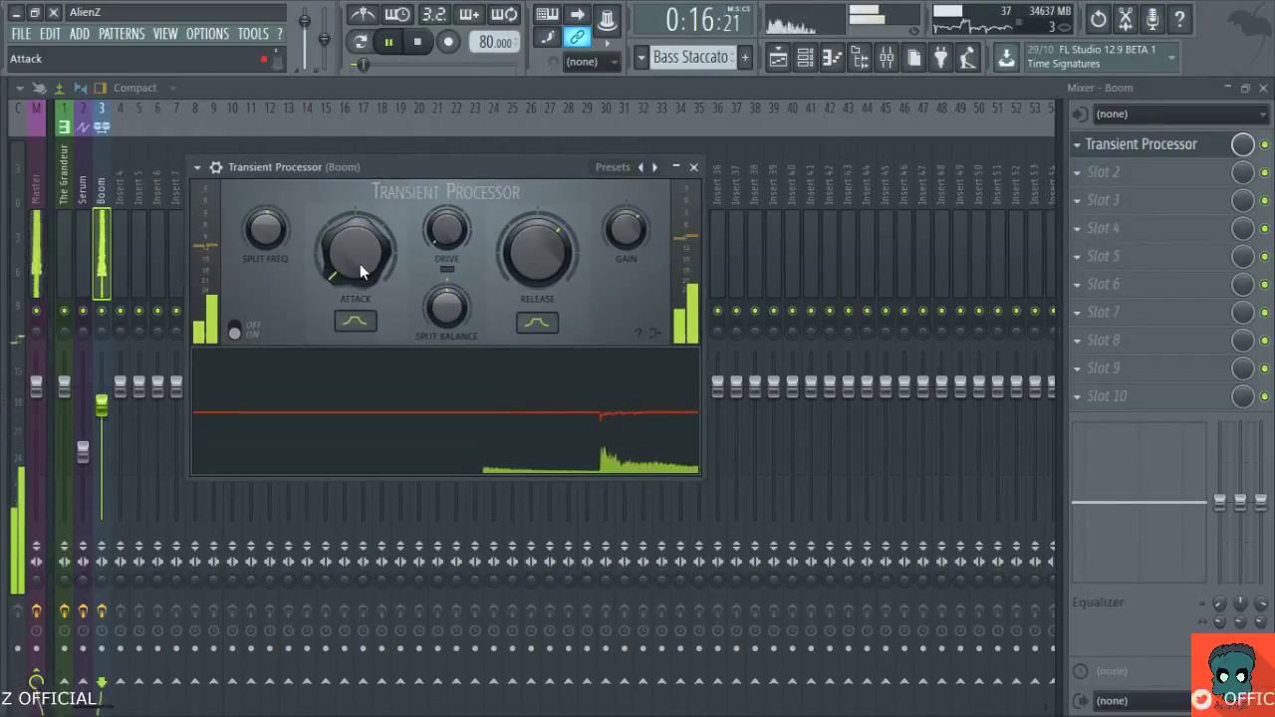
drag(263, 232, 263, 232)
click(693, 166)
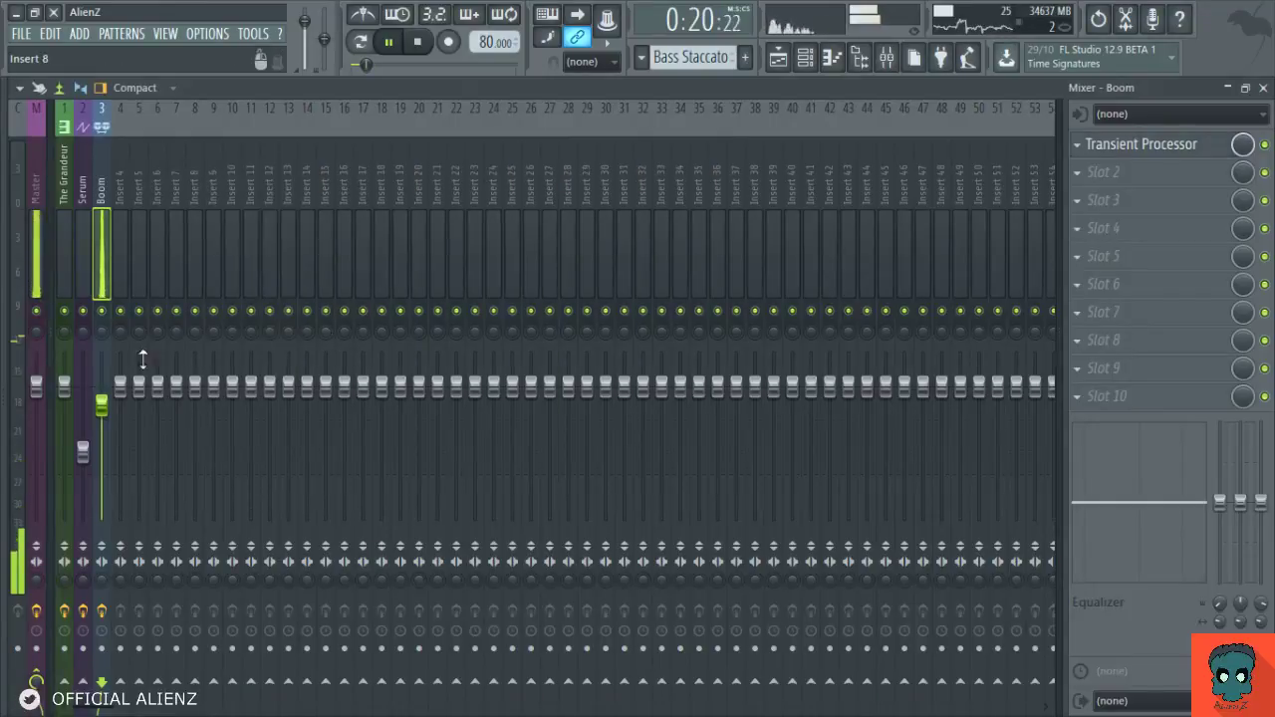
drag(101, 404, 106, 428)
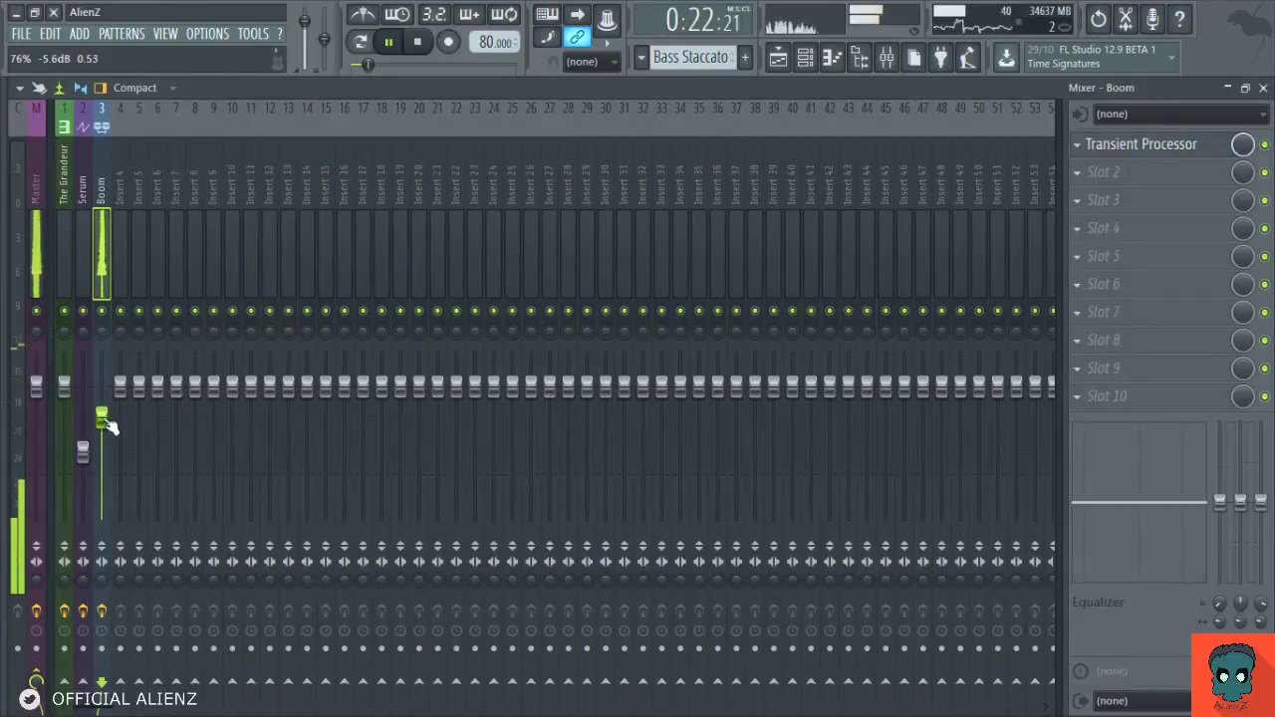
Step: In Boom's Transient Processor, raise the release to maximum, keep the attack at -100%, and set the split frequency to about 492.5 Hz
click(1155, 149)
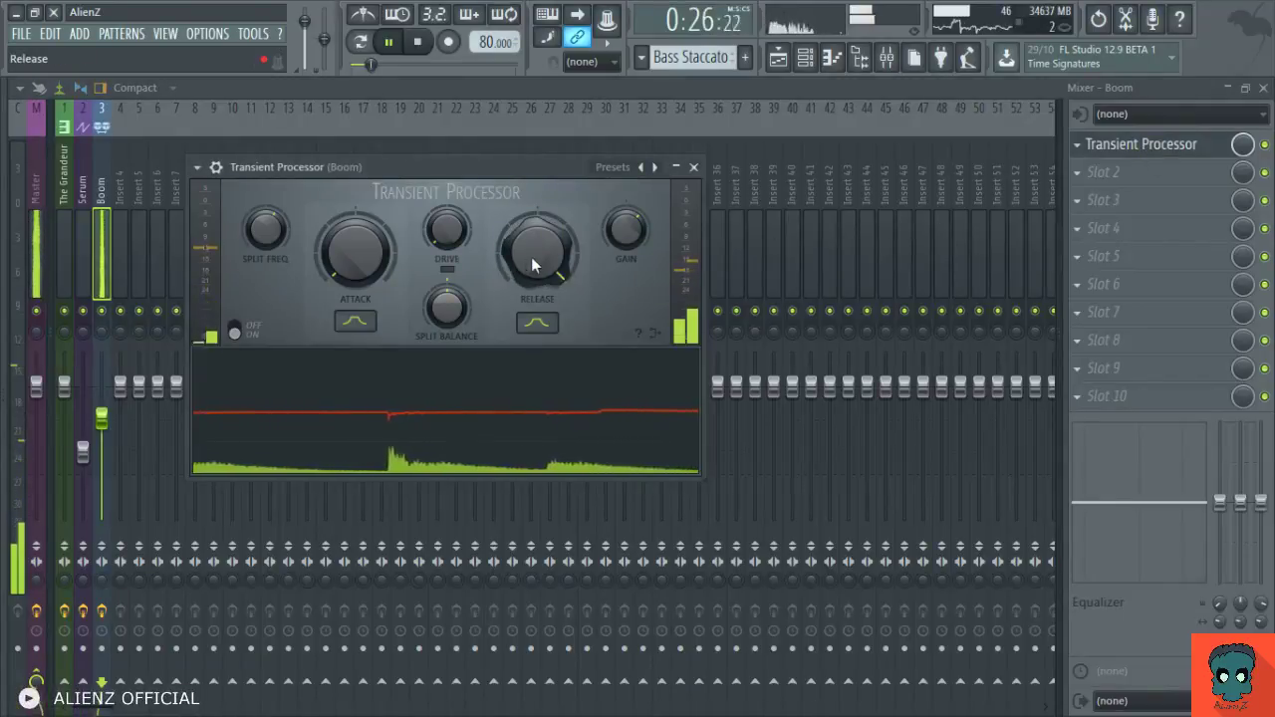
drag(365, 269, 365, 277)
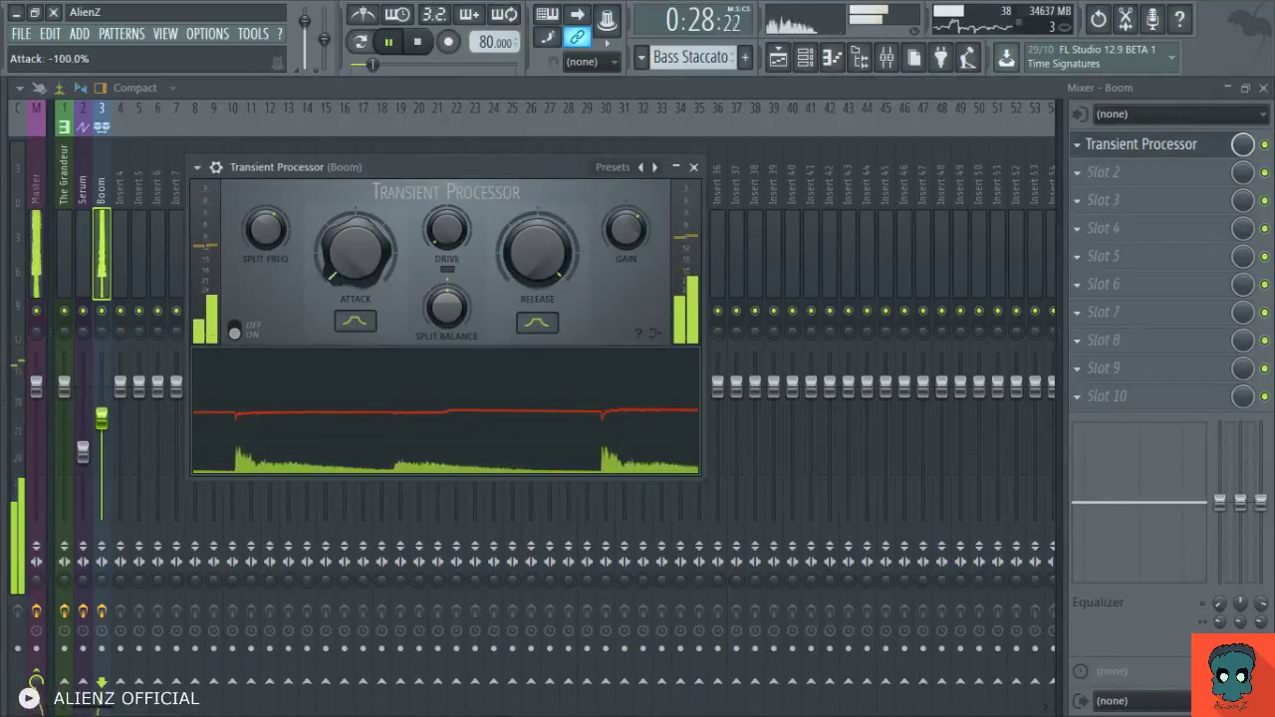
drag(275, 227, 265, 239)
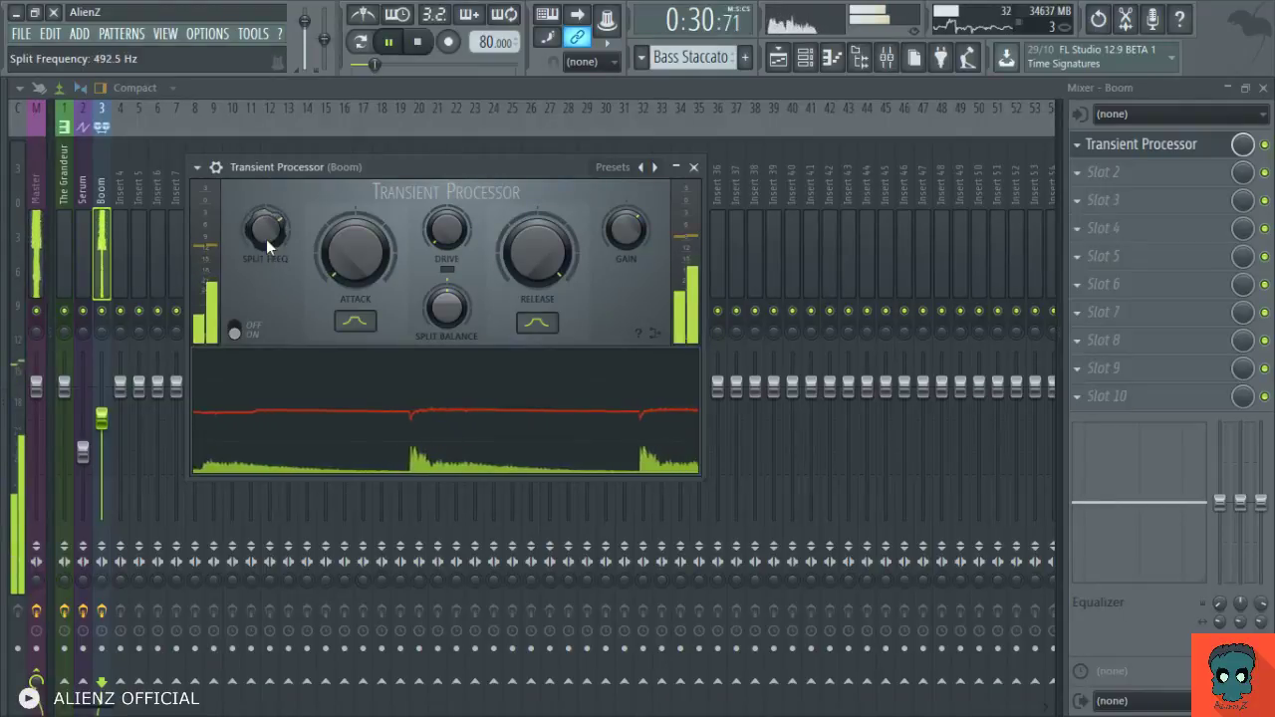
click(694, 168)
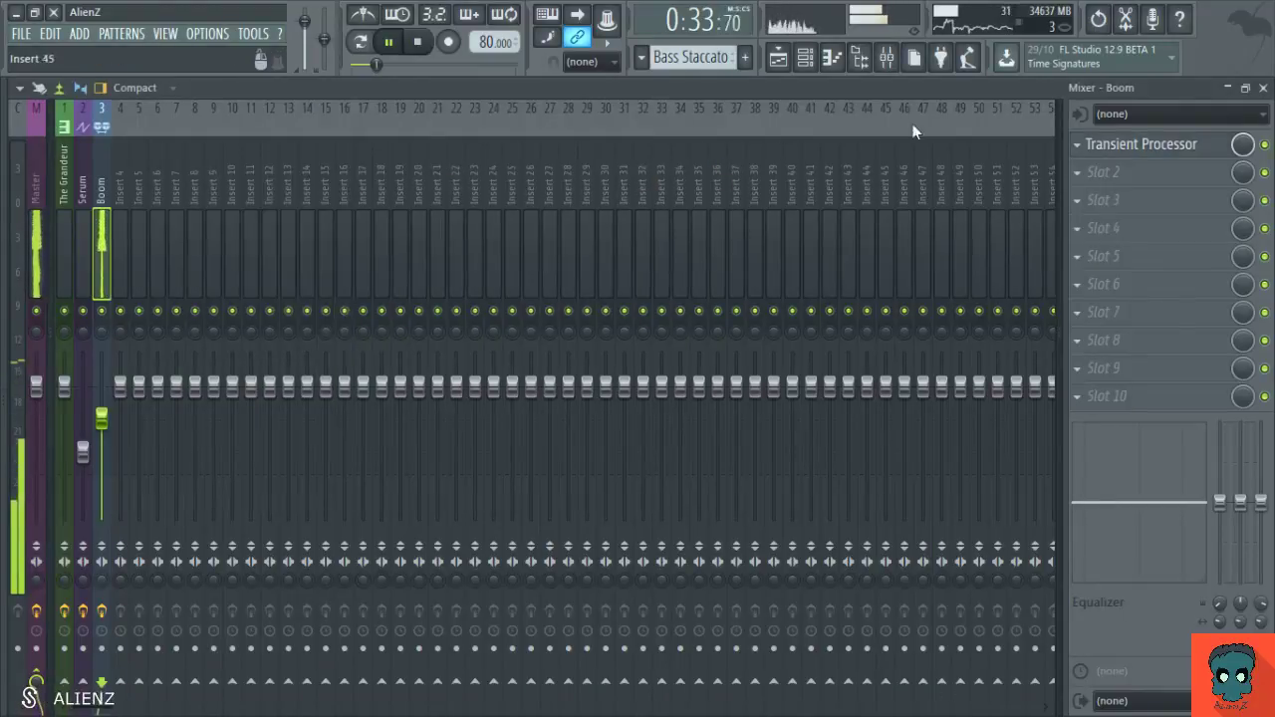
Step: Enable the volume envelope on Battery's BassDrum Soft 10 cell, switch it to the sustaining envelope type, and set its attack to about 31 ms
click(1263, 88)
double_click(429, 354)
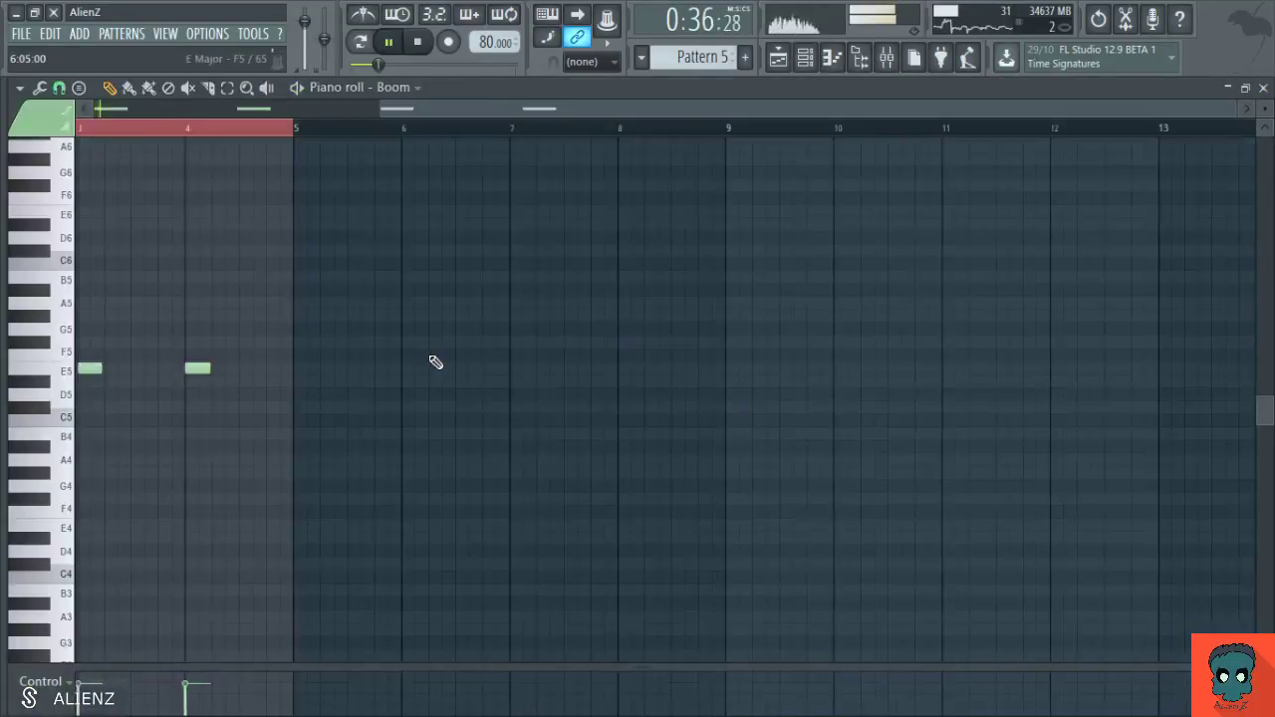
key(Escape)
click(613, 298)
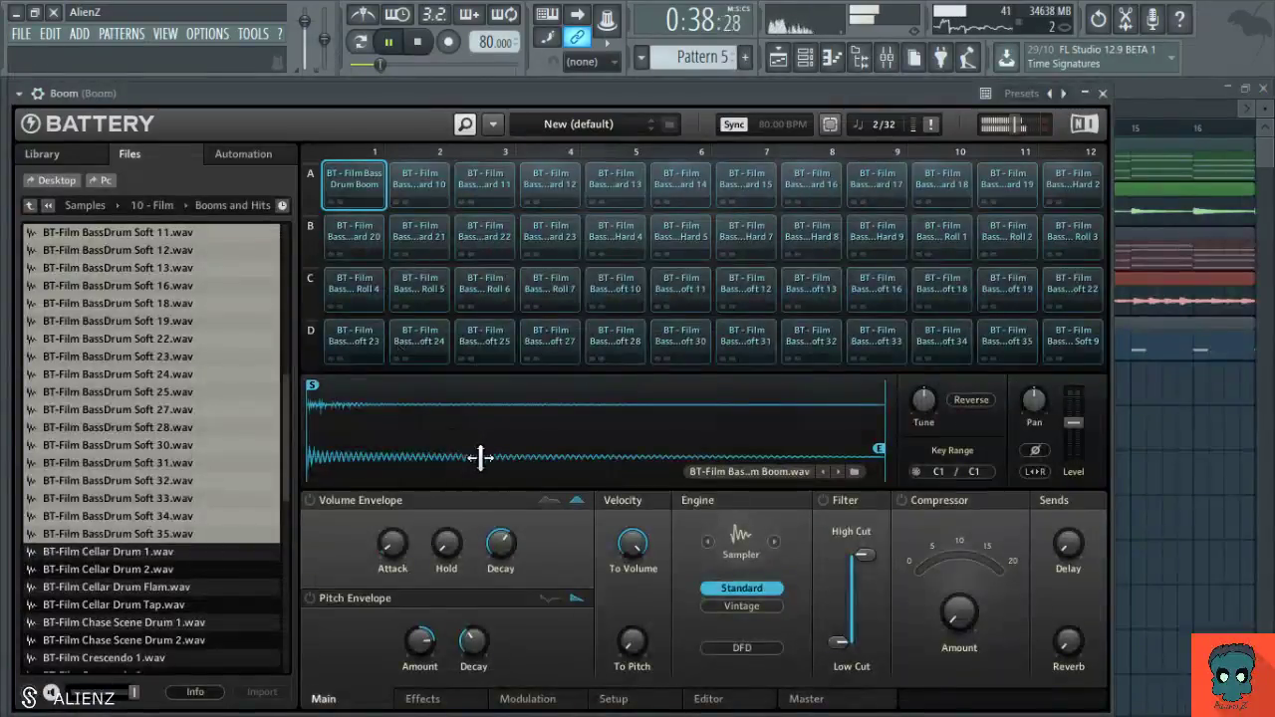
click(621, 299)
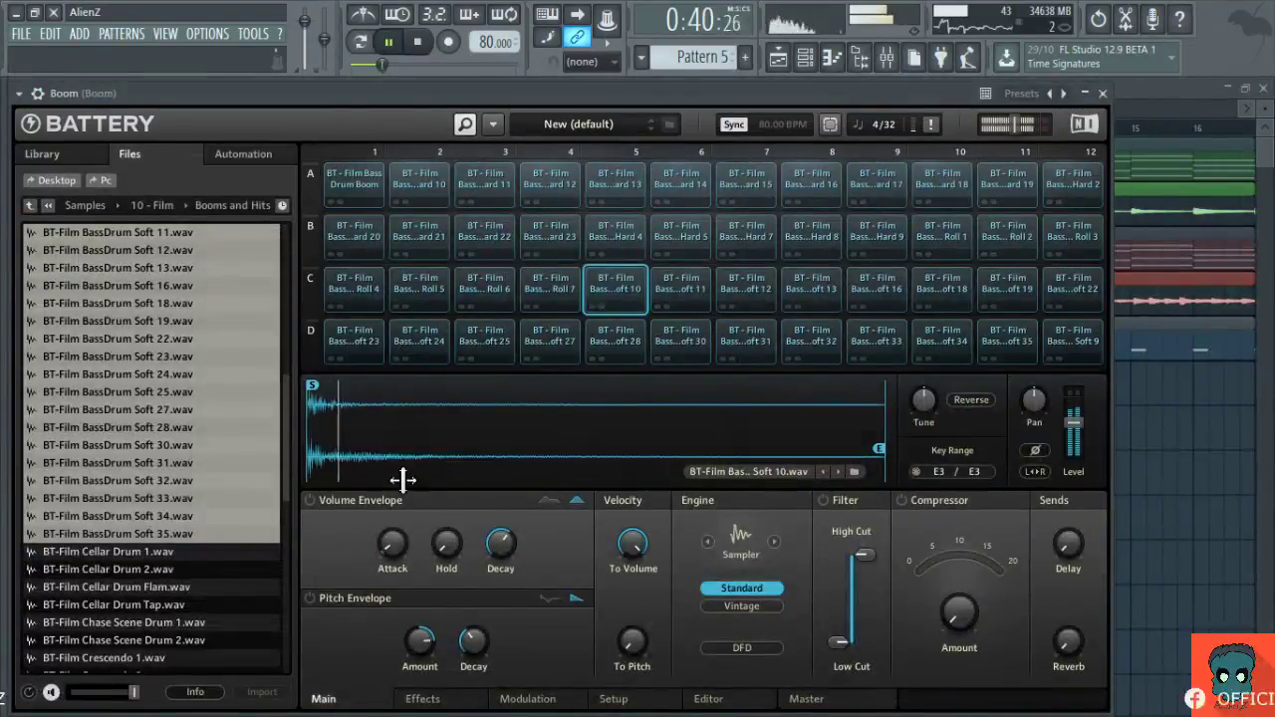
click(312, 501)
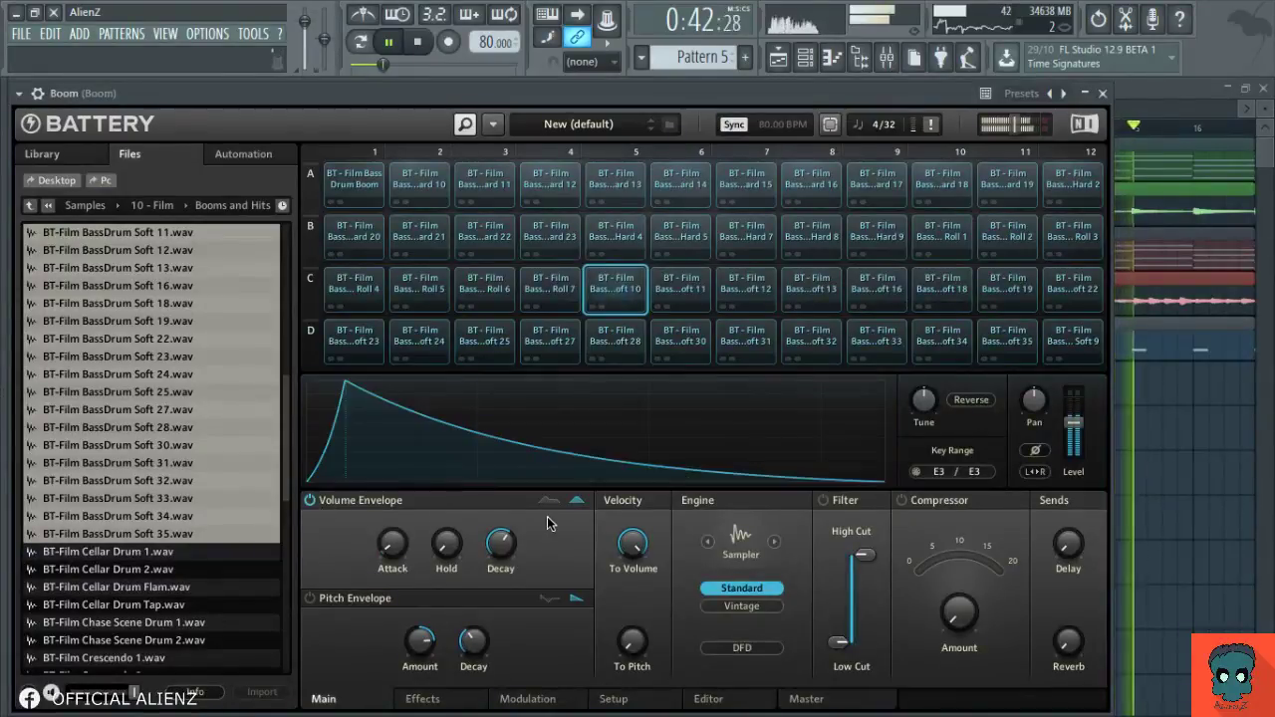
mouse_move(392, 543)
mouse_down()
mouse_move(413, 582)
mouse_move(396, 537)
mouse_move(401, 555)
mouse_up()
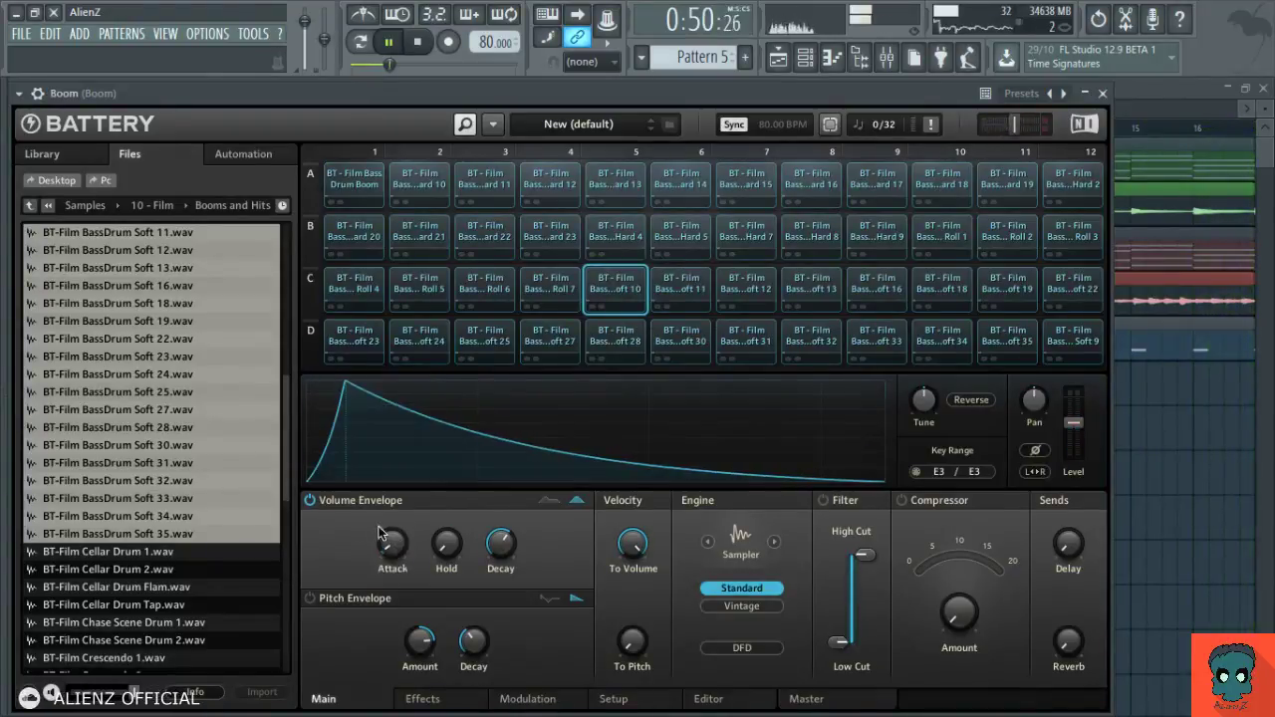
drag(401, 555, 343, 514)
click(548, 500)
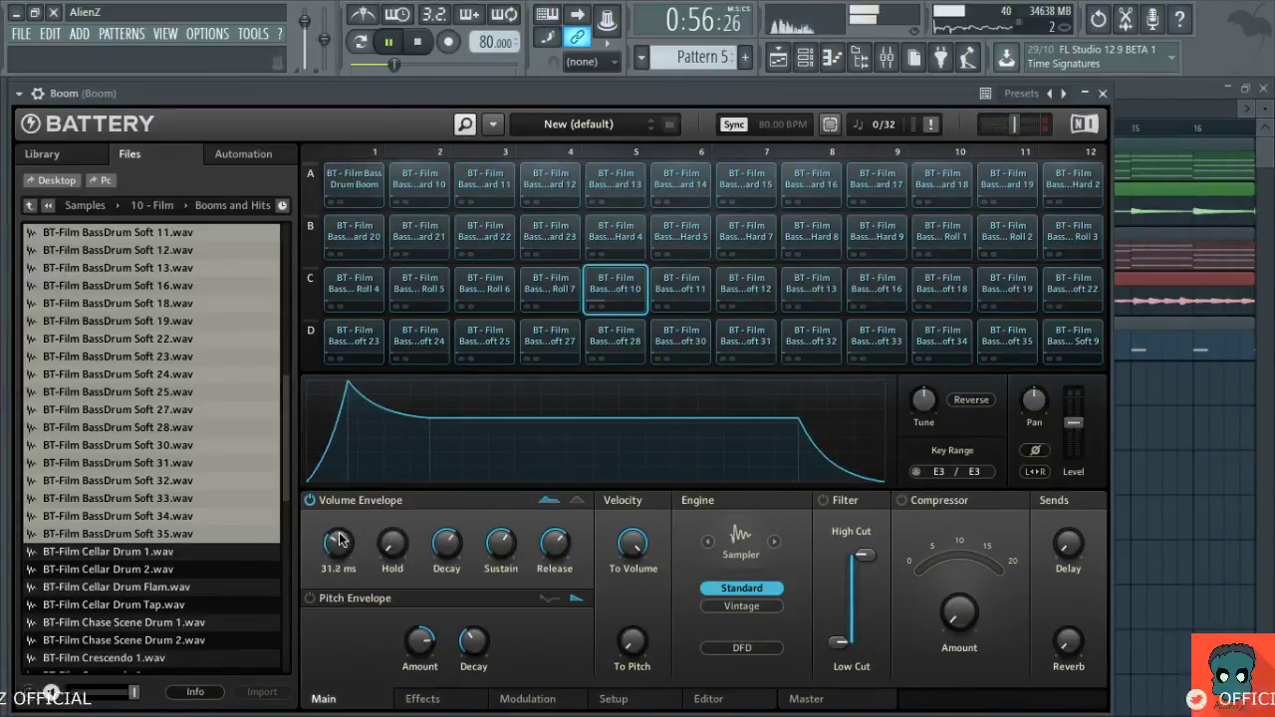
Step: Close Battery and give the Pattern 5 clips the Boom track's name and blue color
right_click(1118, 436)
scroll(851, 129, down, 5)
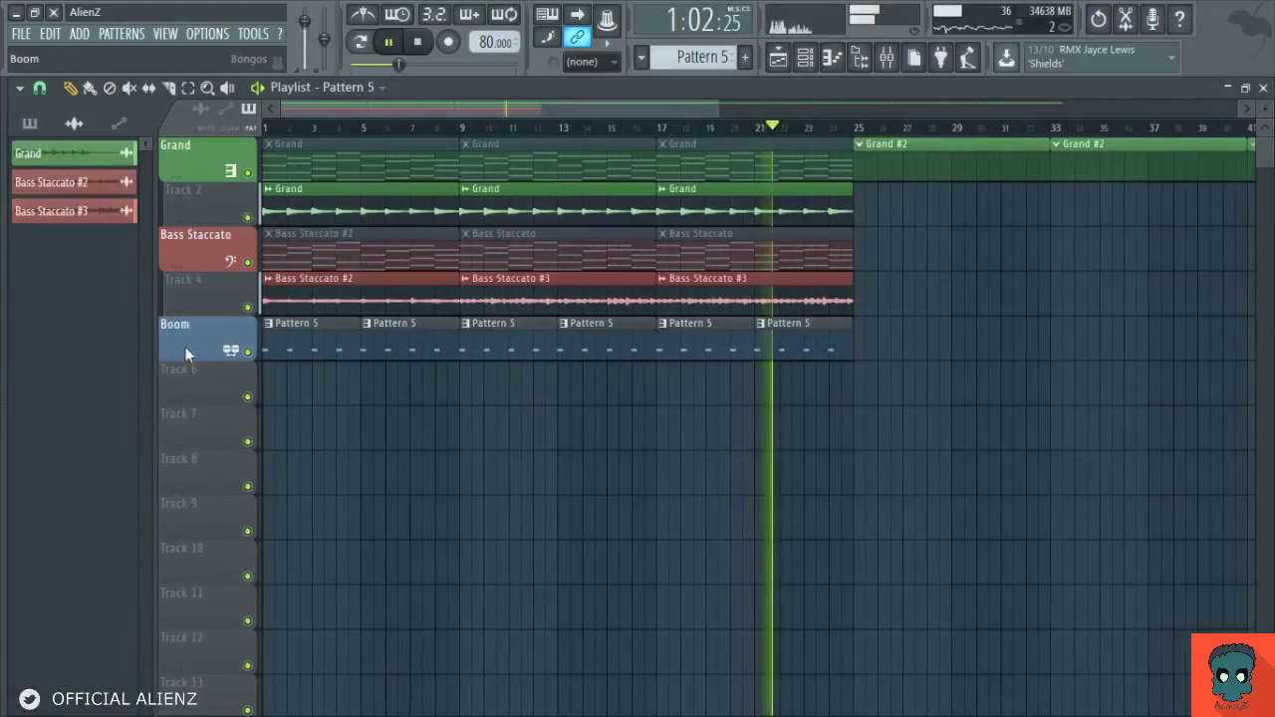
click(226, 395)
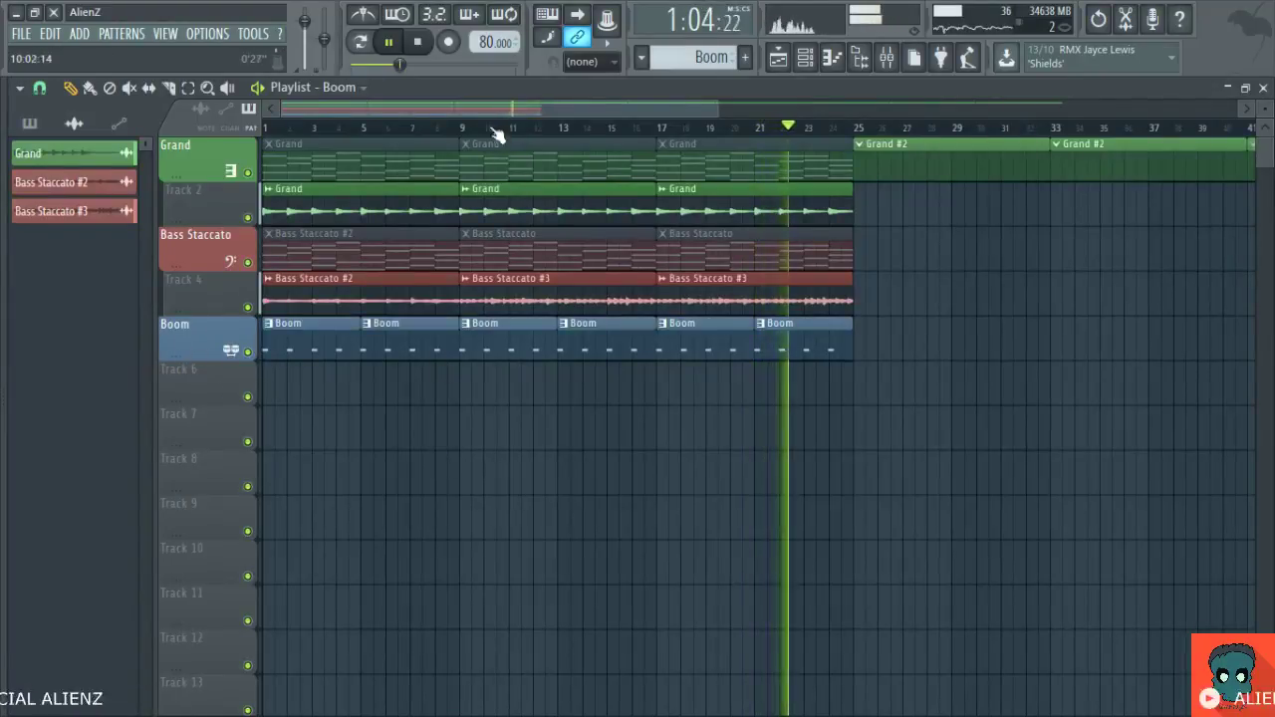
scroll(498, 127, up, 2)
scroll(500, 127, up, 1)
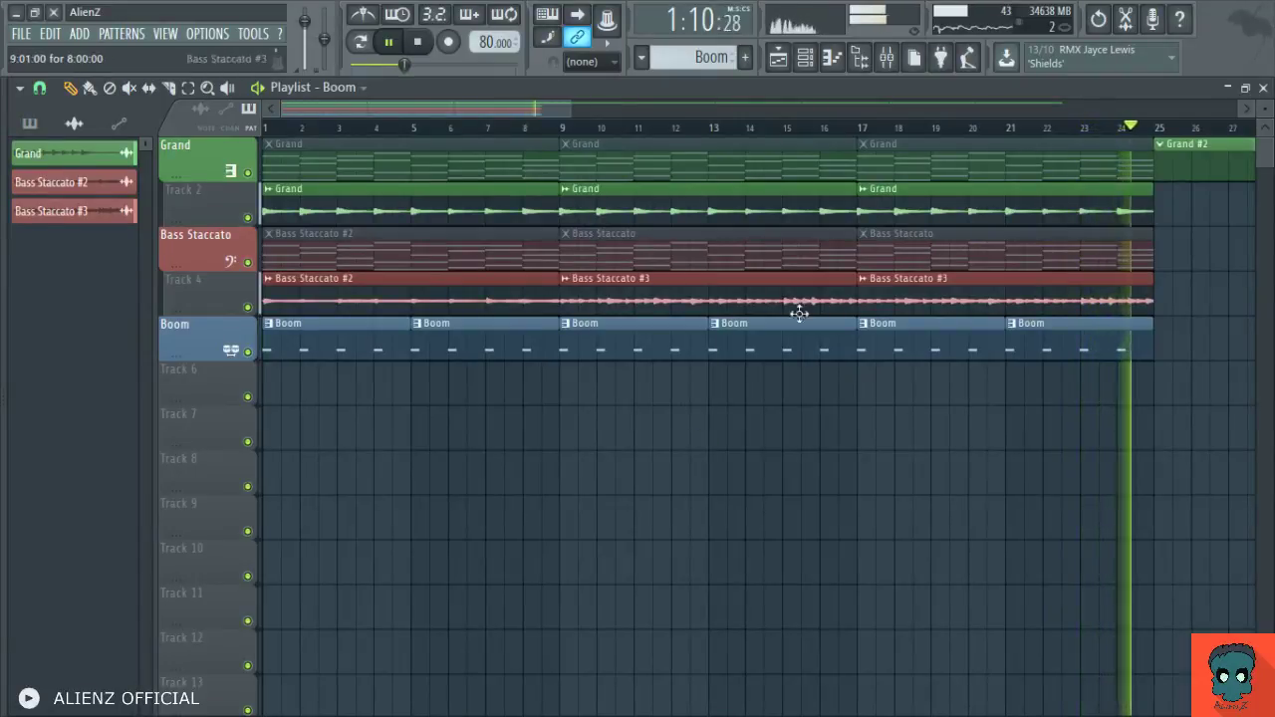
Step: Stop playback, name Track 6 Piano 2 in green with a piano icon, and place a new empty pattern on it from bar 9 to 17
key(space)
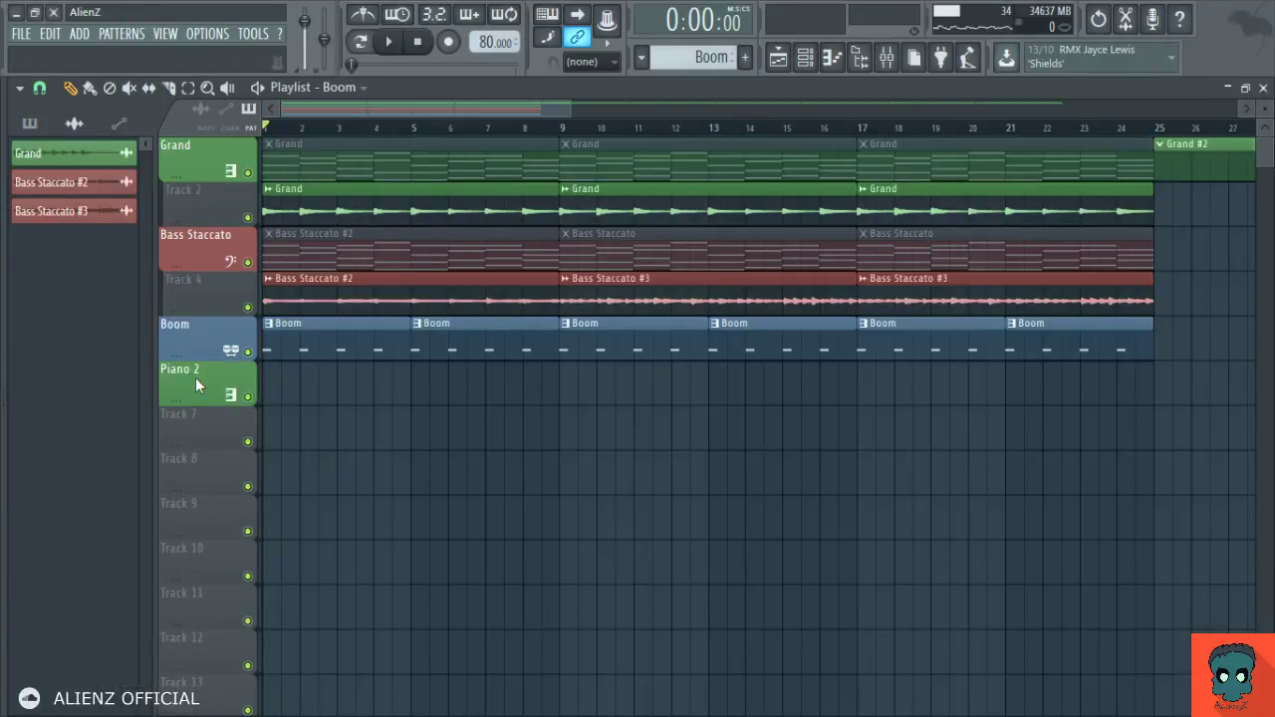
key(F4)
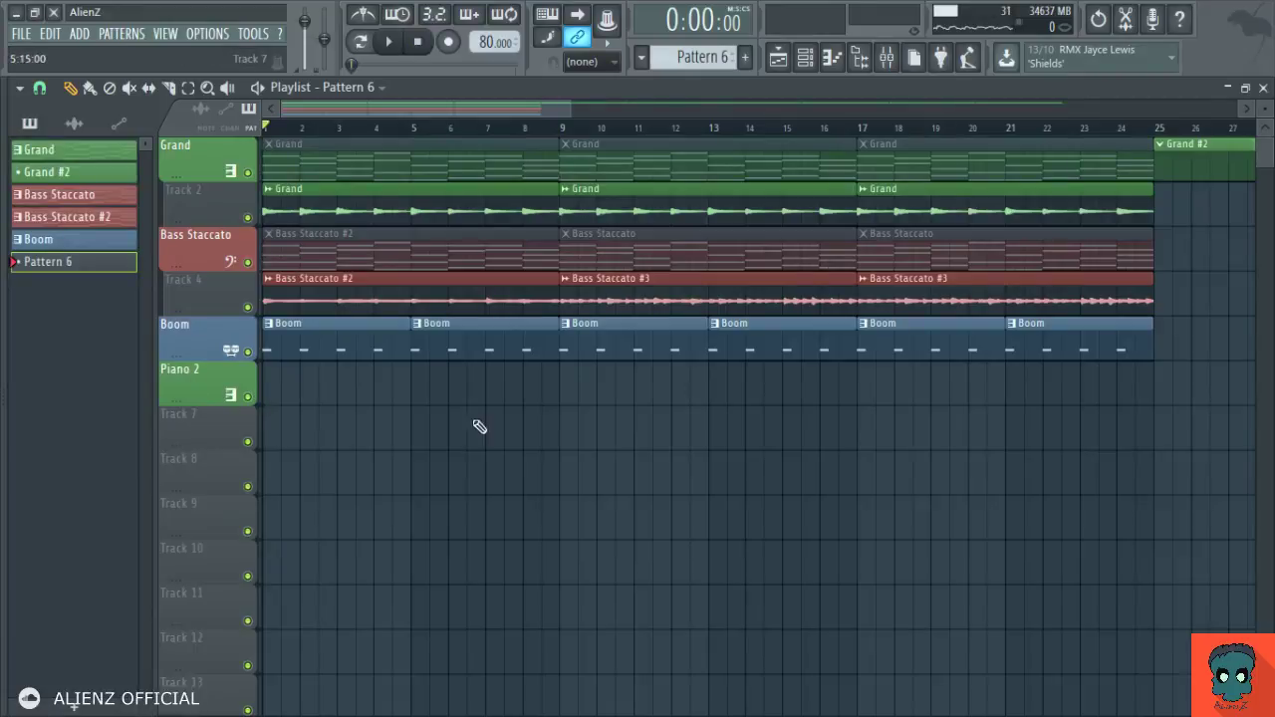
click(564, 393)
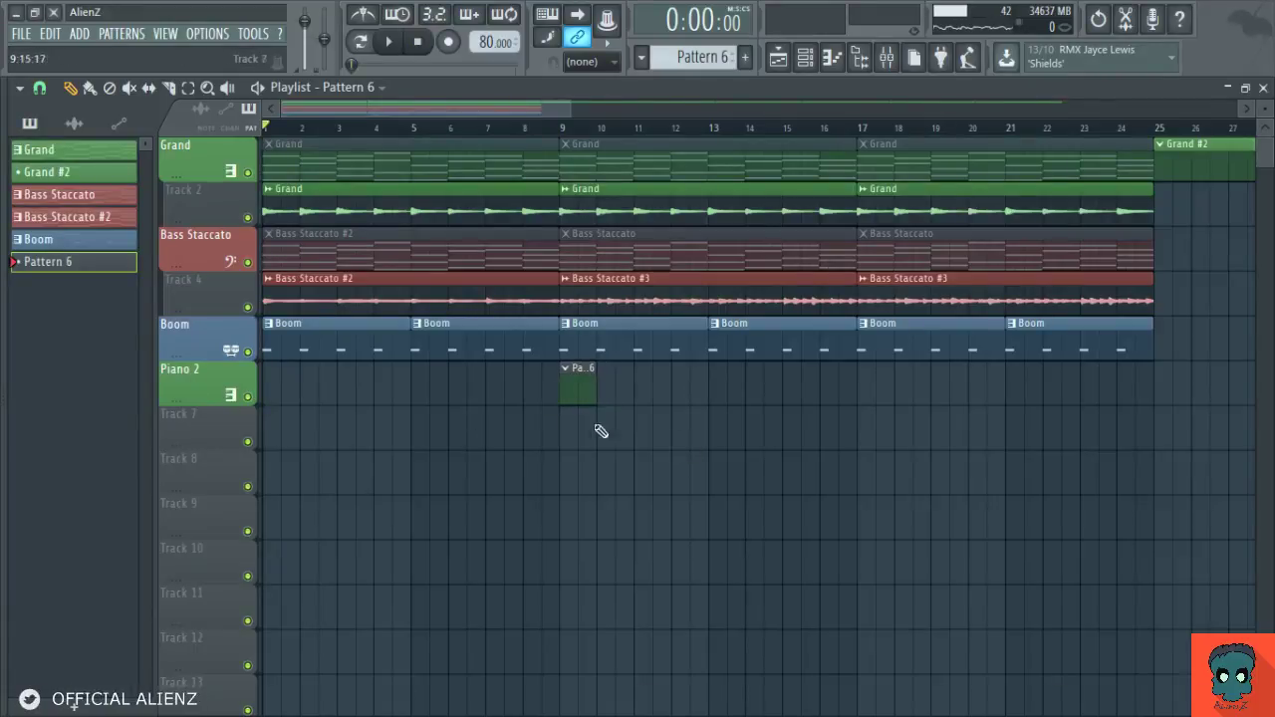
drag(593, 390, 888, 432)
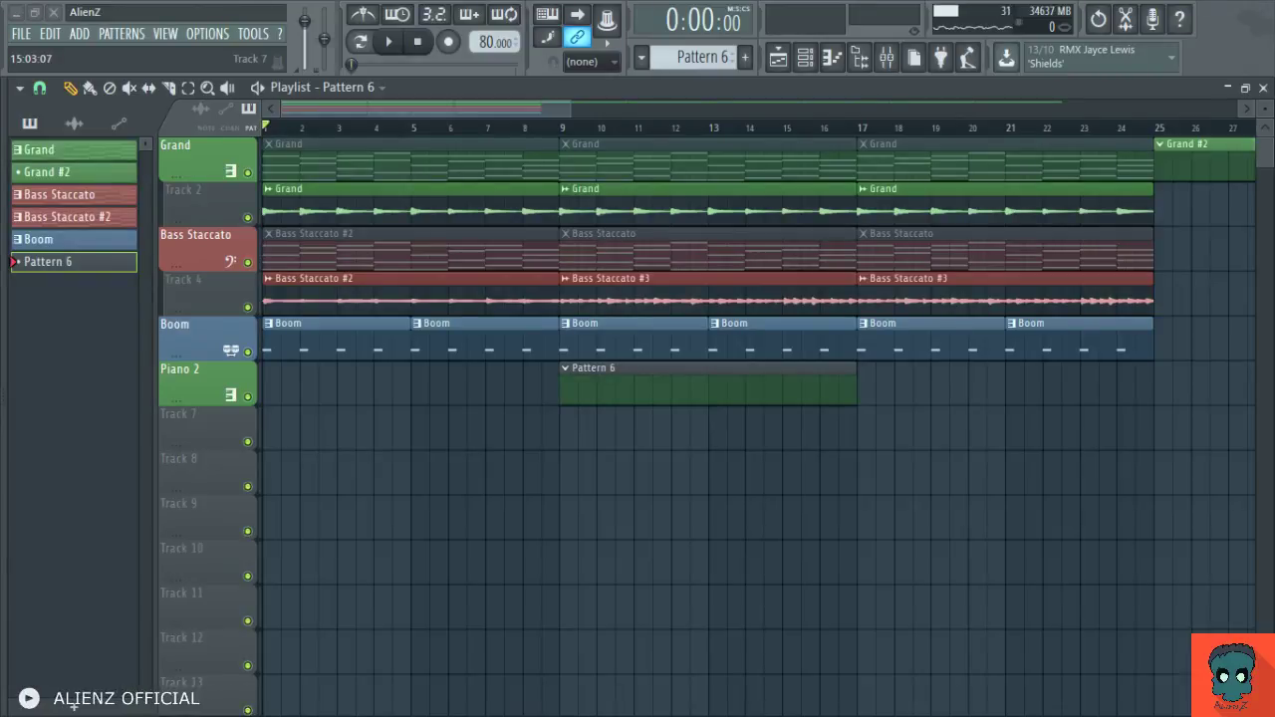
Step: Insert a track above Piano 2, name it Pad with a teal color and triangle icon, and create a new pattern
click(261, 626)
middle_click(201, 373)
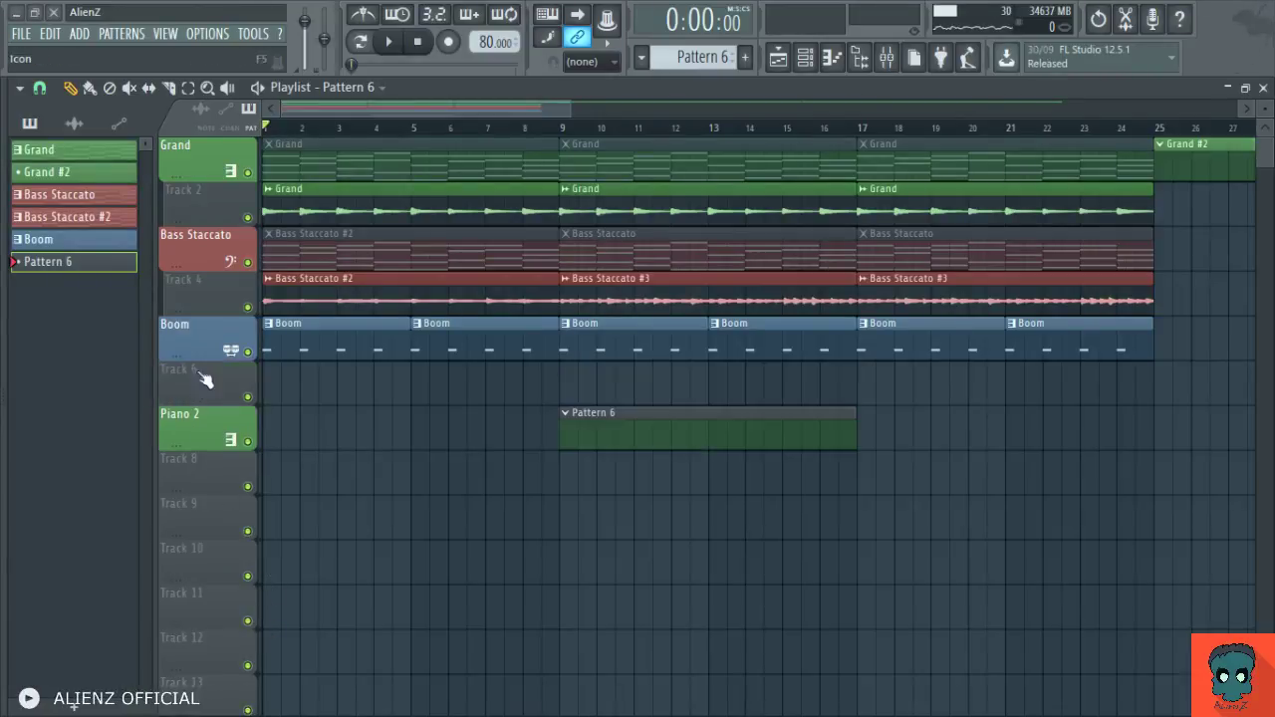
click(332, 476)
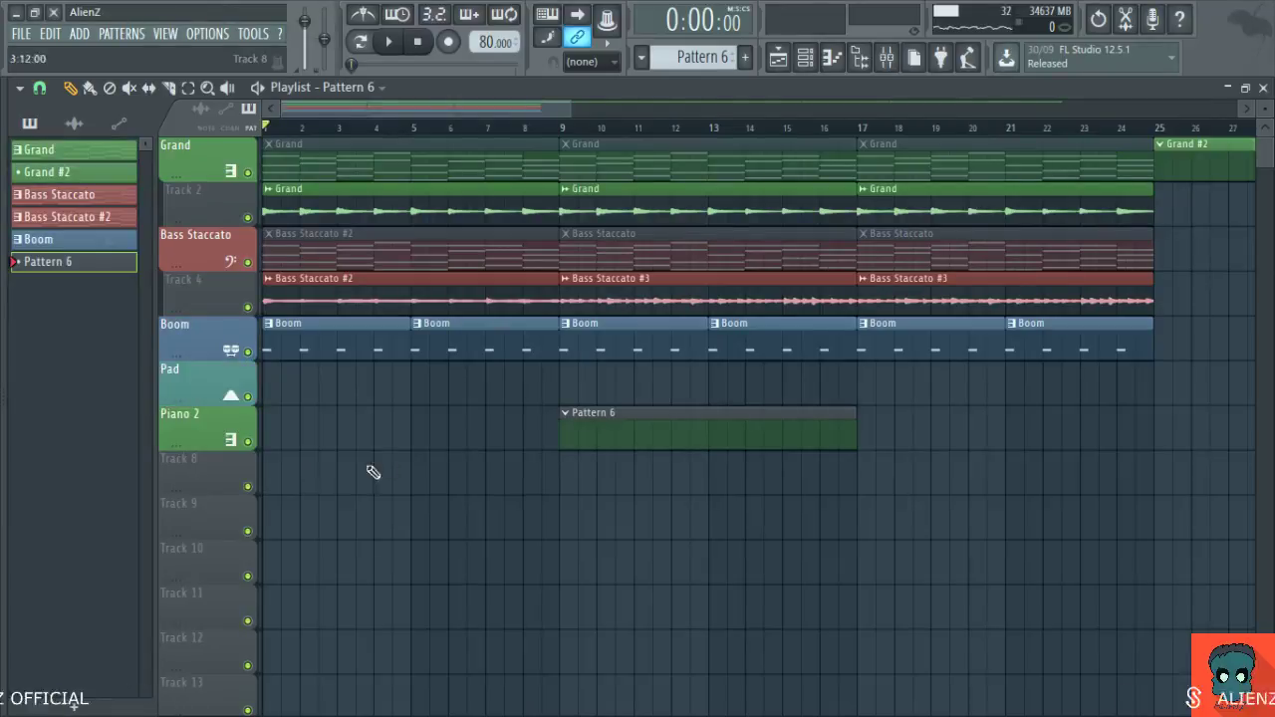
key(F4)
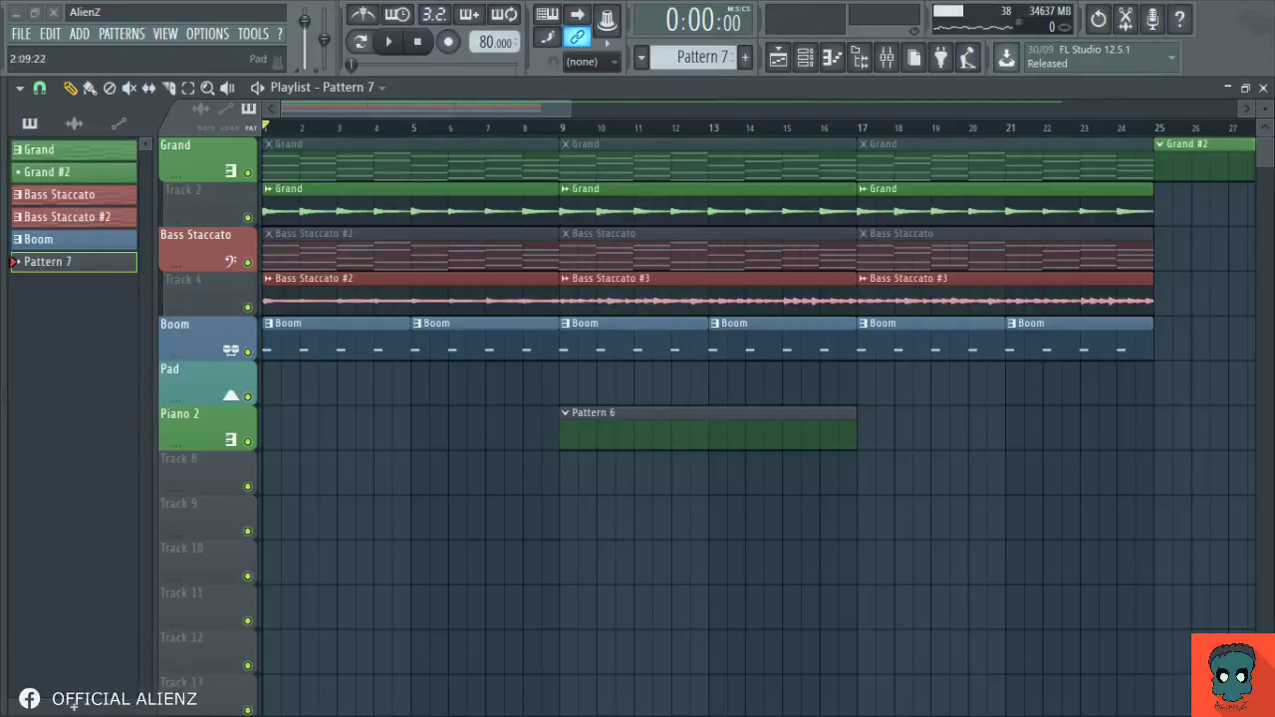
Step: Try the orange Acoustic guitar preset on the Pad track, naming it Athmos
click(344, 420)
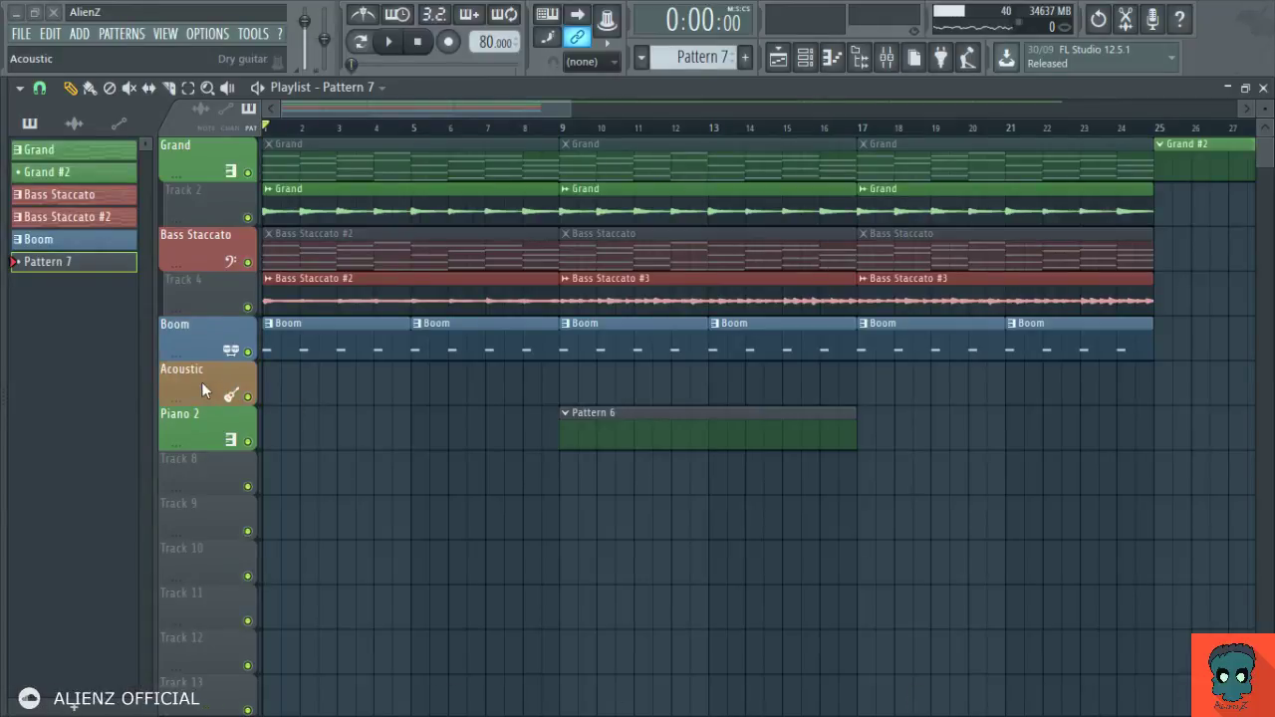
text(Athmos)
key(Return)
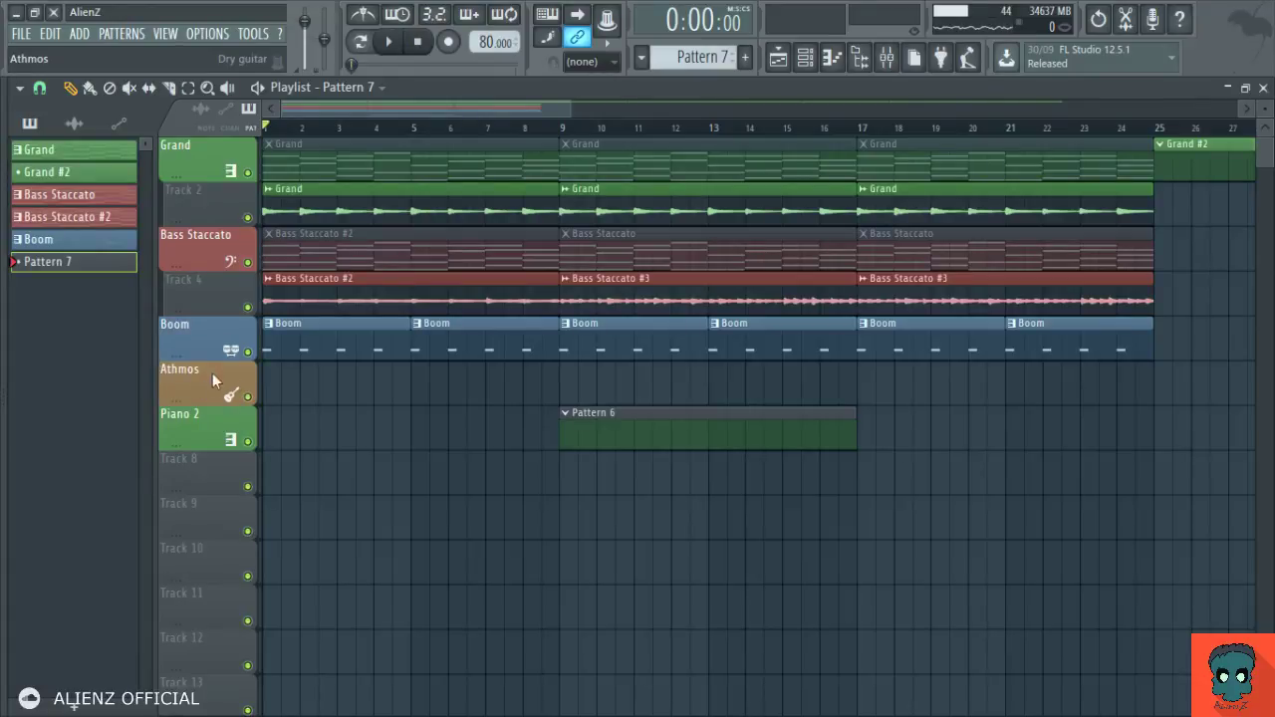
Step: Apply the teal Pad preset to the track, name it Athmos, and place Pattern 8 on it from bar 1 to 9
click(381, 467)
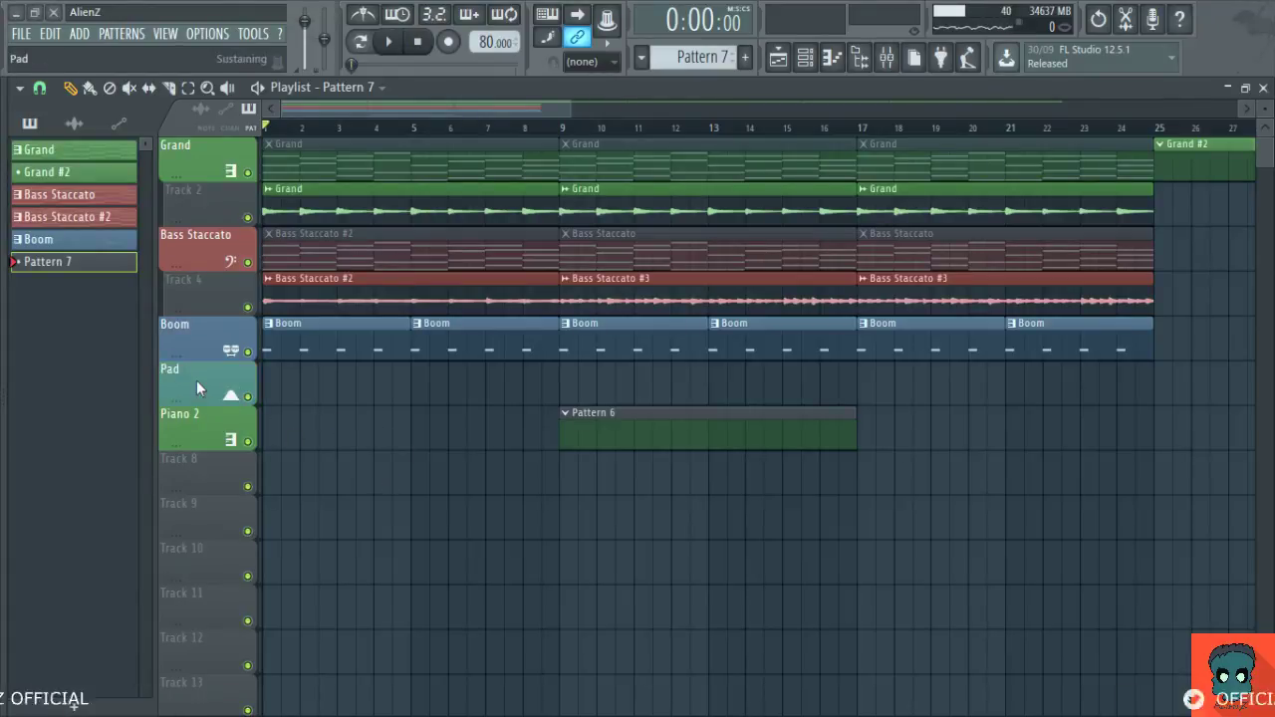
text(Athmos)
key(Return)
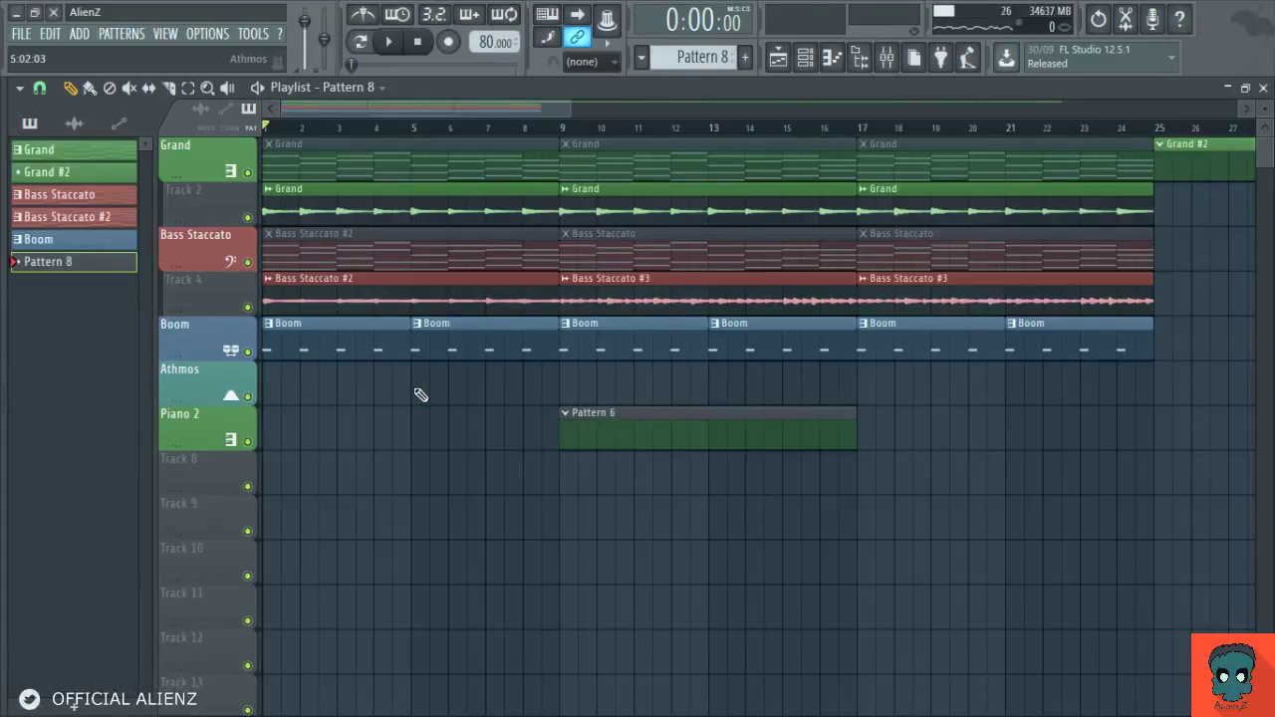
click(279, 383)
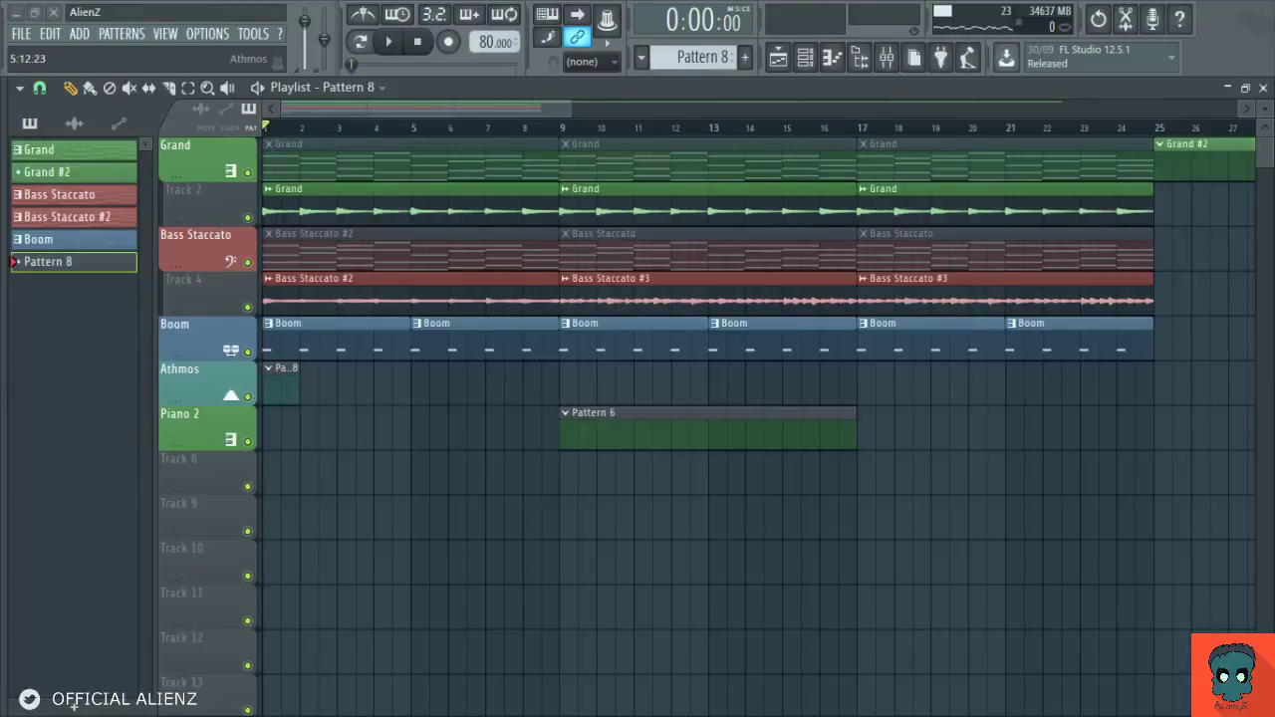
drag(296, 388, 559, 413)
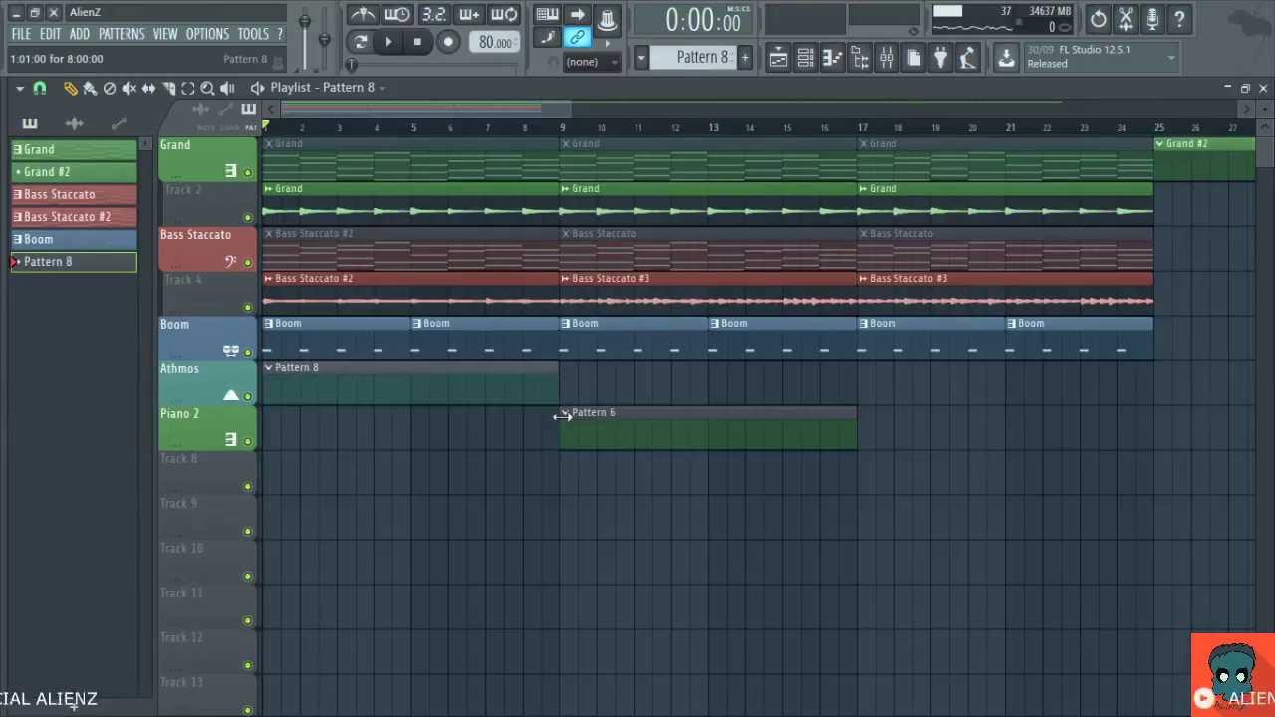
Step: Copy the lowest note of each chord from the Grand pattern's piano roll
click(437, 180)
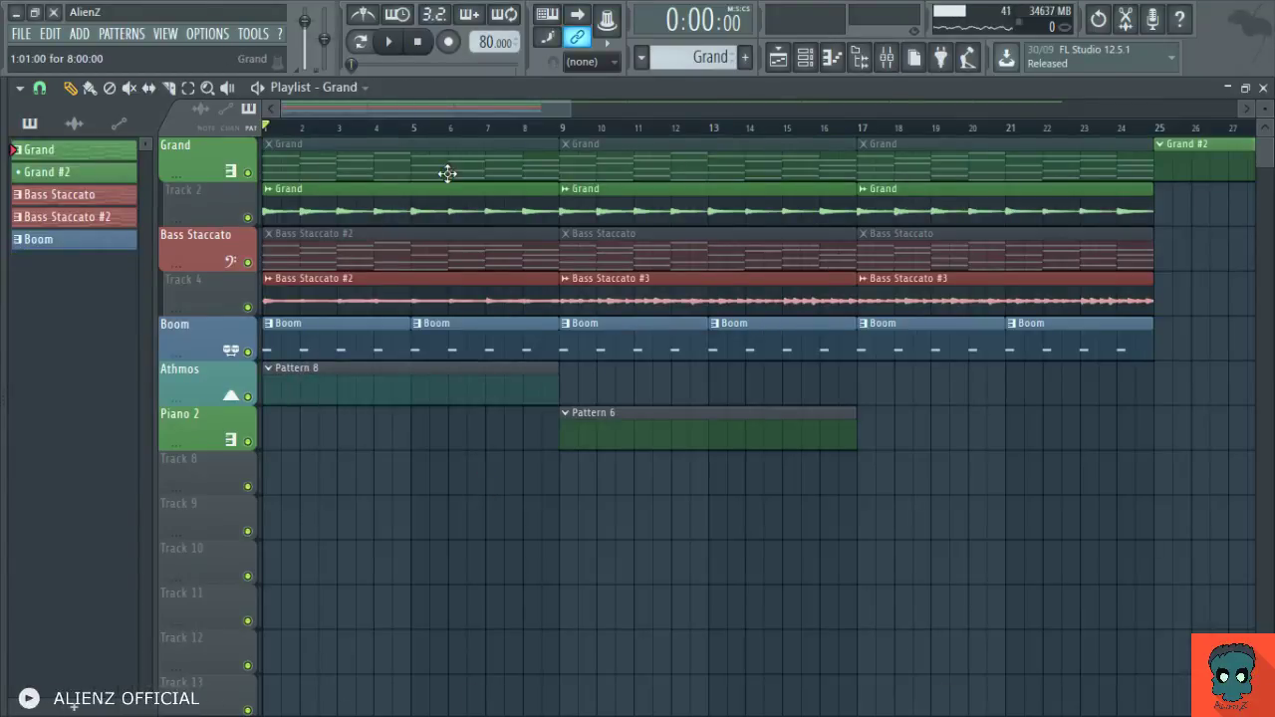
double_click(448, 173)
drag(957, 520, 30, 369)
key(Escape)
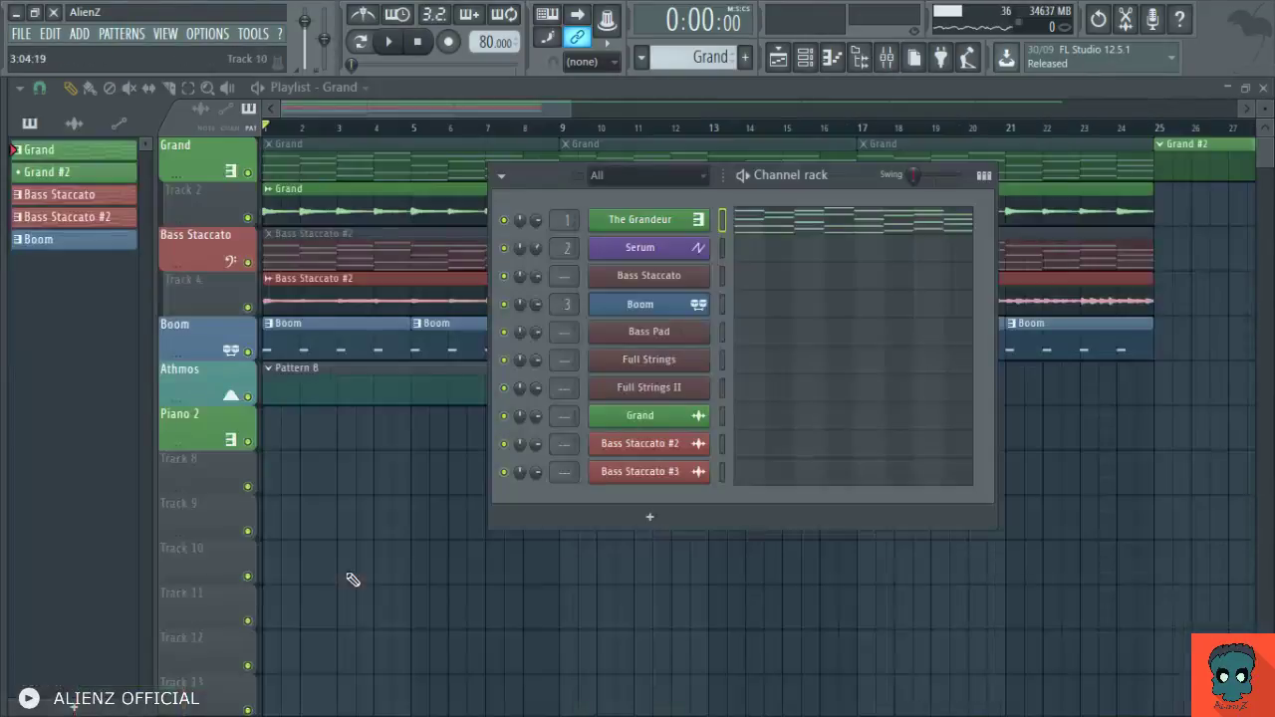
Step: Make the Athmos clip's Pattern 8 active and add a second Serum instrument channel
key(F6)
click(398, 395)
key(F6)
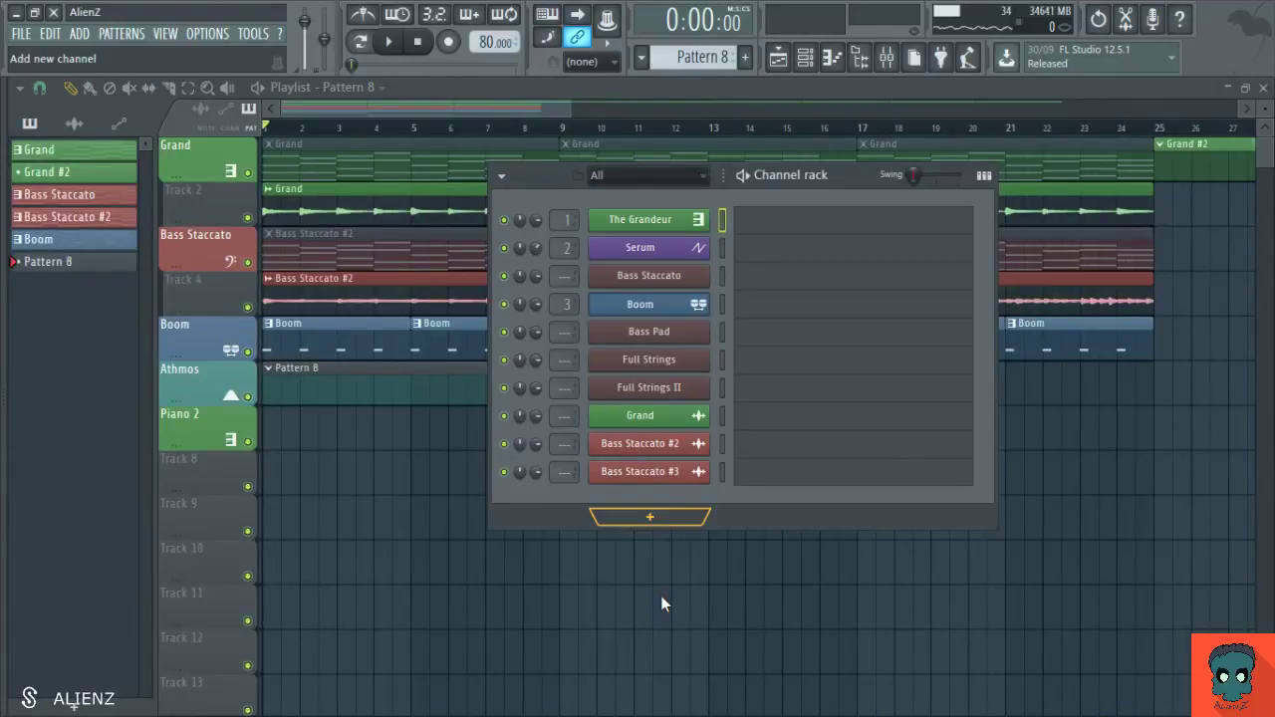
click(757, 643)
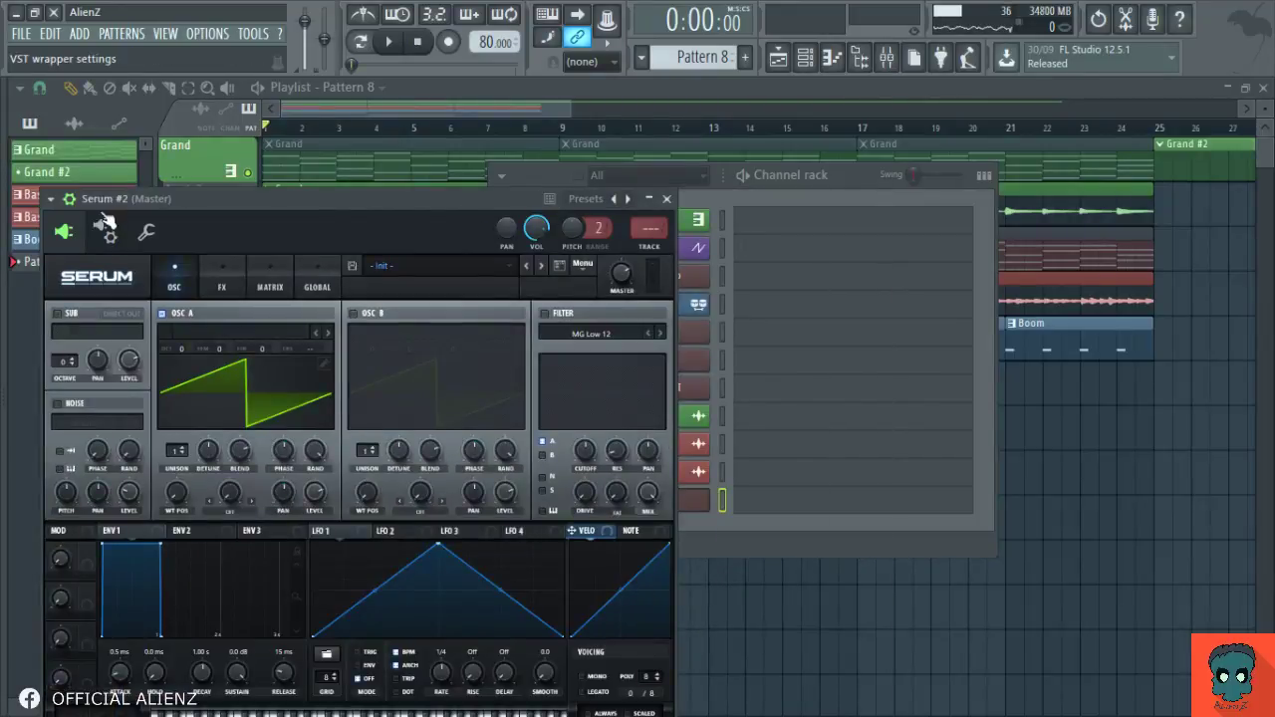
Step: Hide Serum #2's wrapper settings, reposition its window, and set Env 1 attack to about 193 ms and release to about 729 ms
click(68, 199)
drag(166, 204, 353, 109)
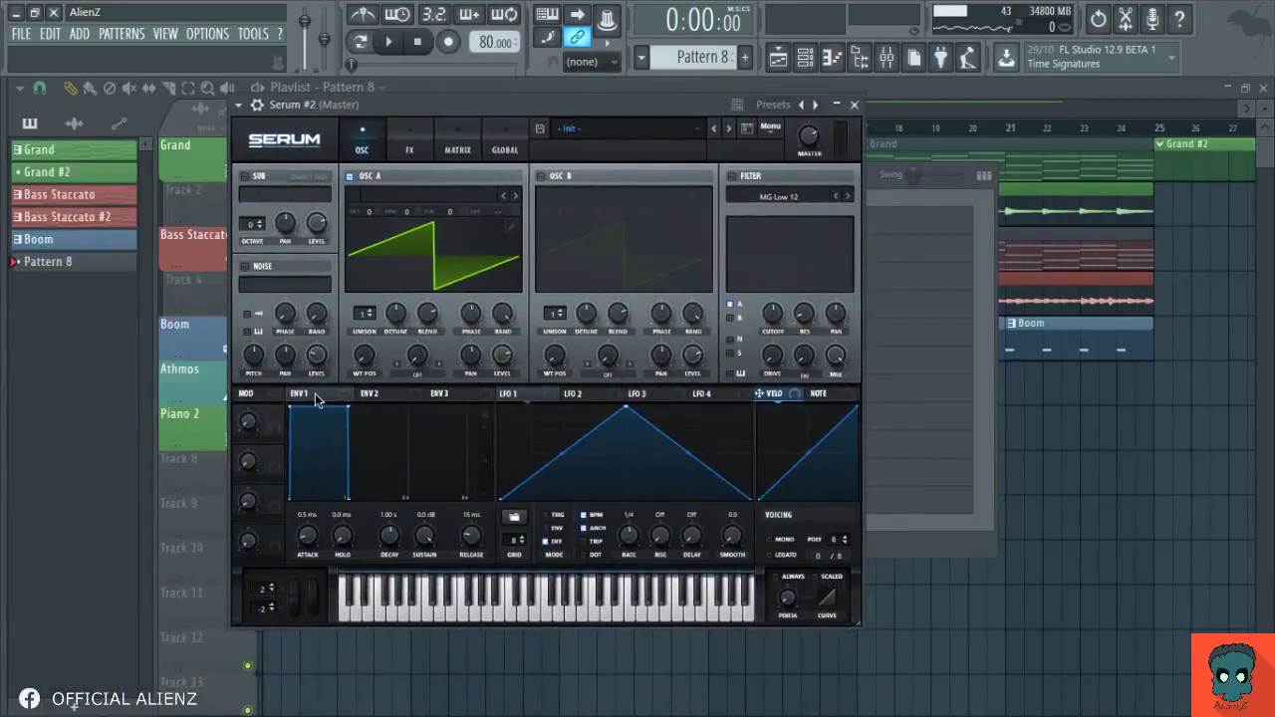
drag(309, 538, 313, 488)
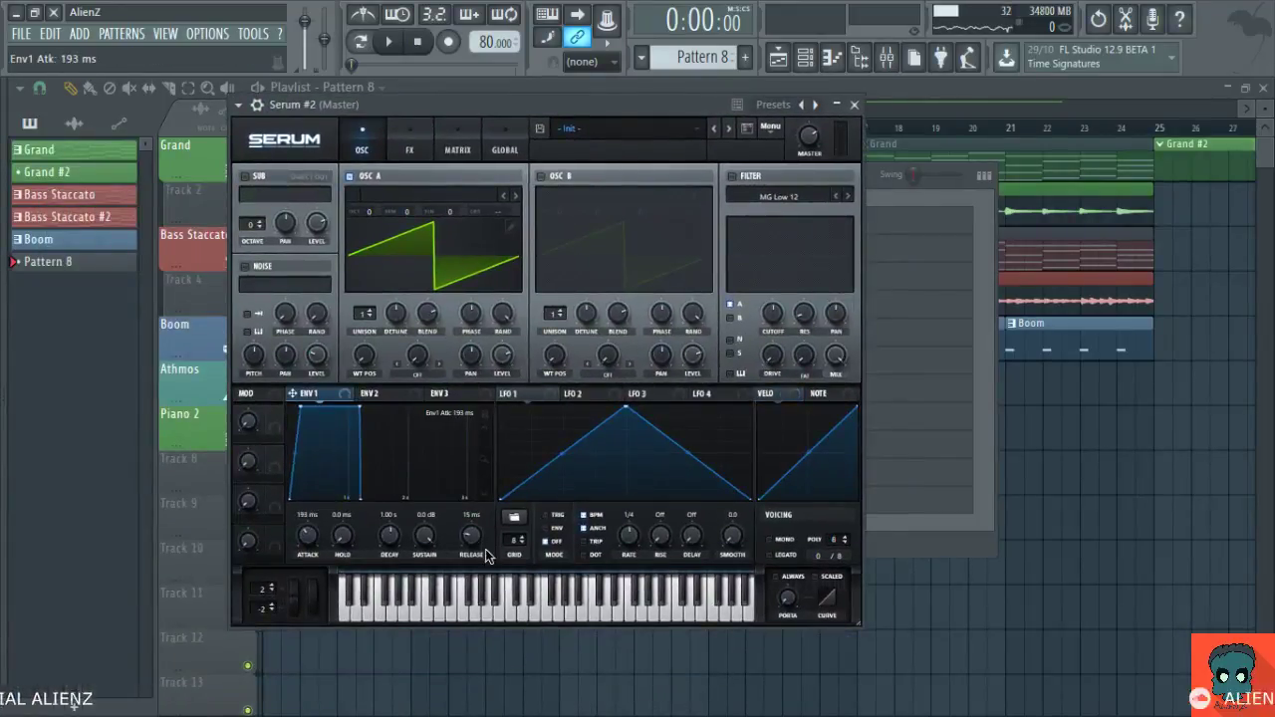
drag(470, 535, 495, 476)
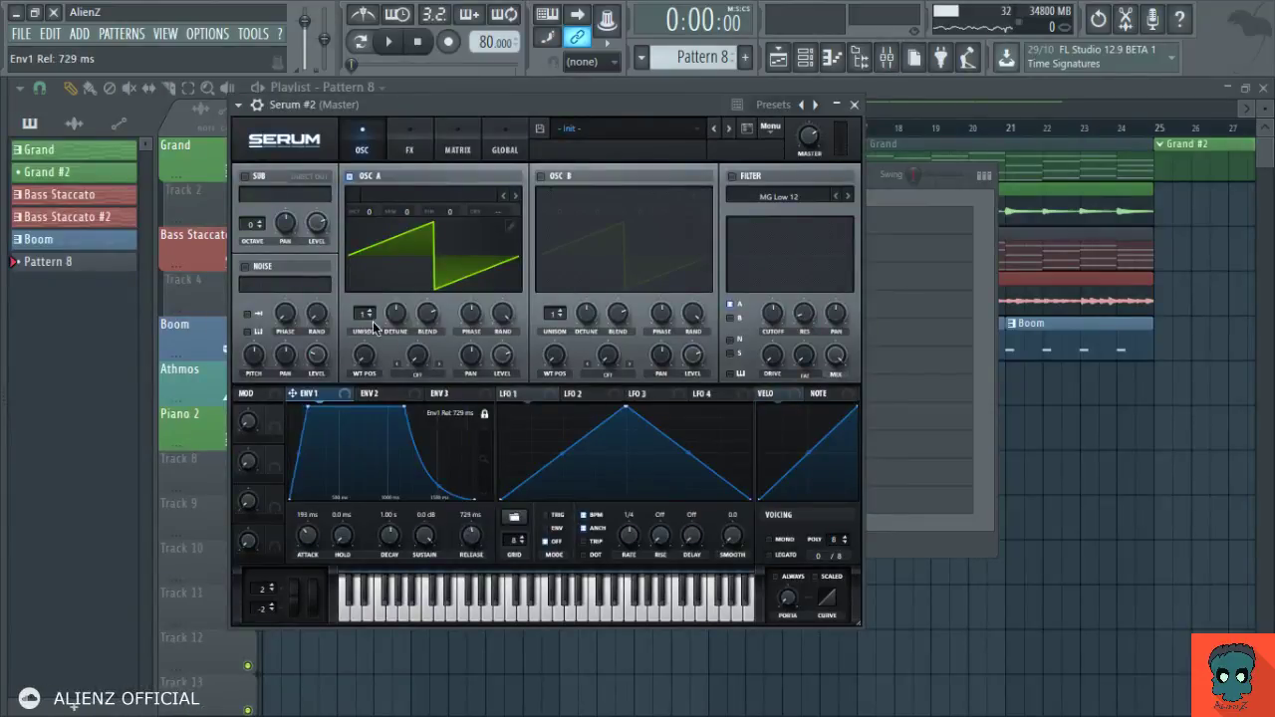
Step: Set oscillator A's unison to 16 with 0.17 detune, and enable the MG Low 12 filter with Fat at about 32%
drag(365, 315, 353, 121)
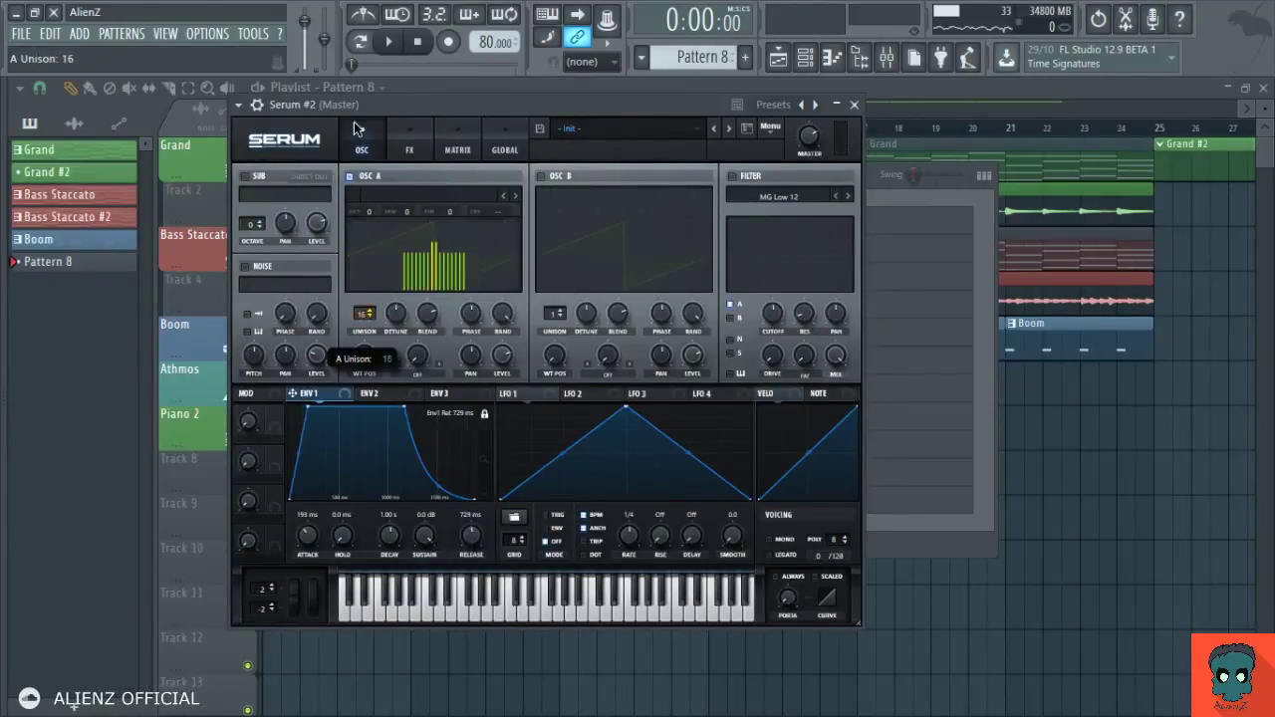
drag(396, 315, 393, 343)
click(498, 271)
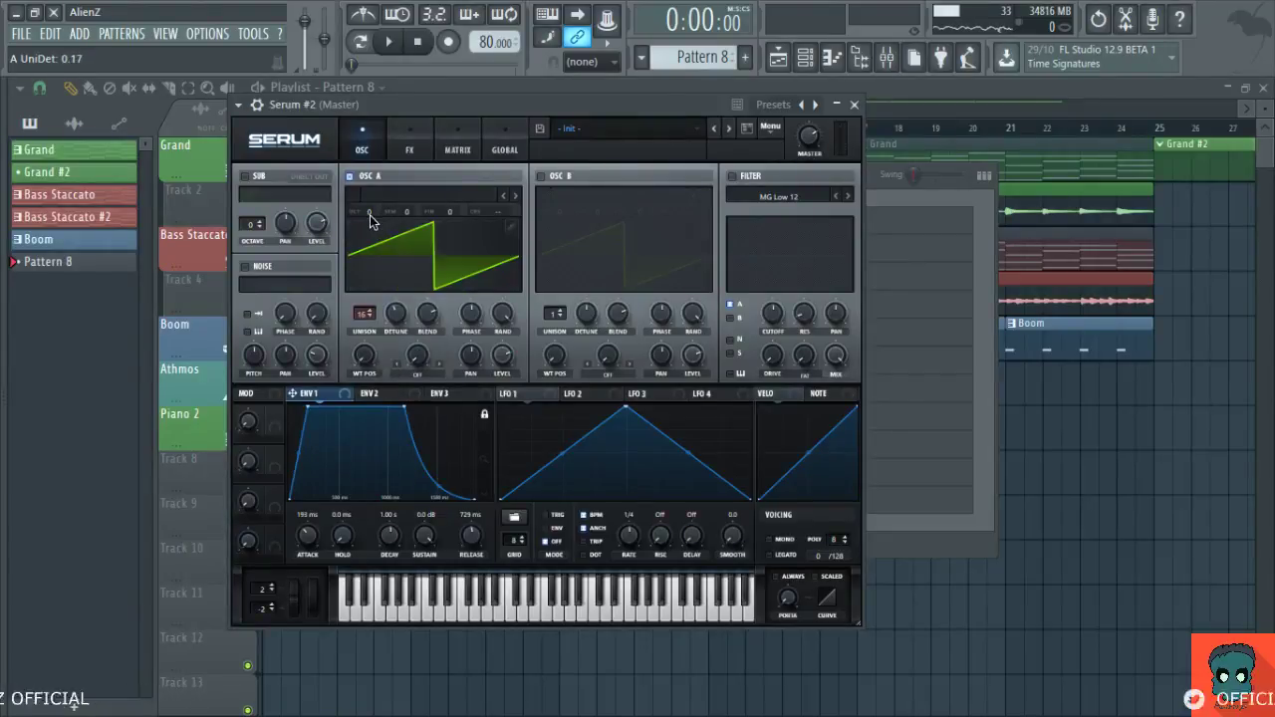
click(732, 175)
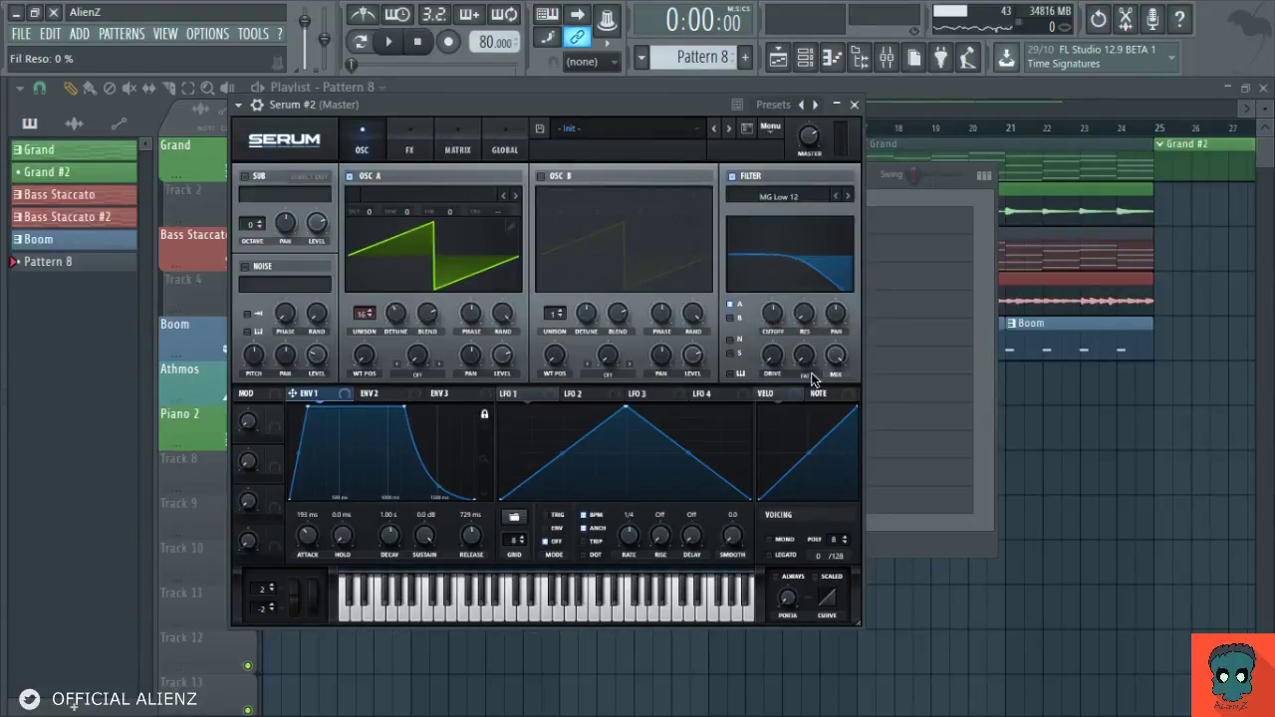
drag(819, 336, 800, 376)
click(505, 148)
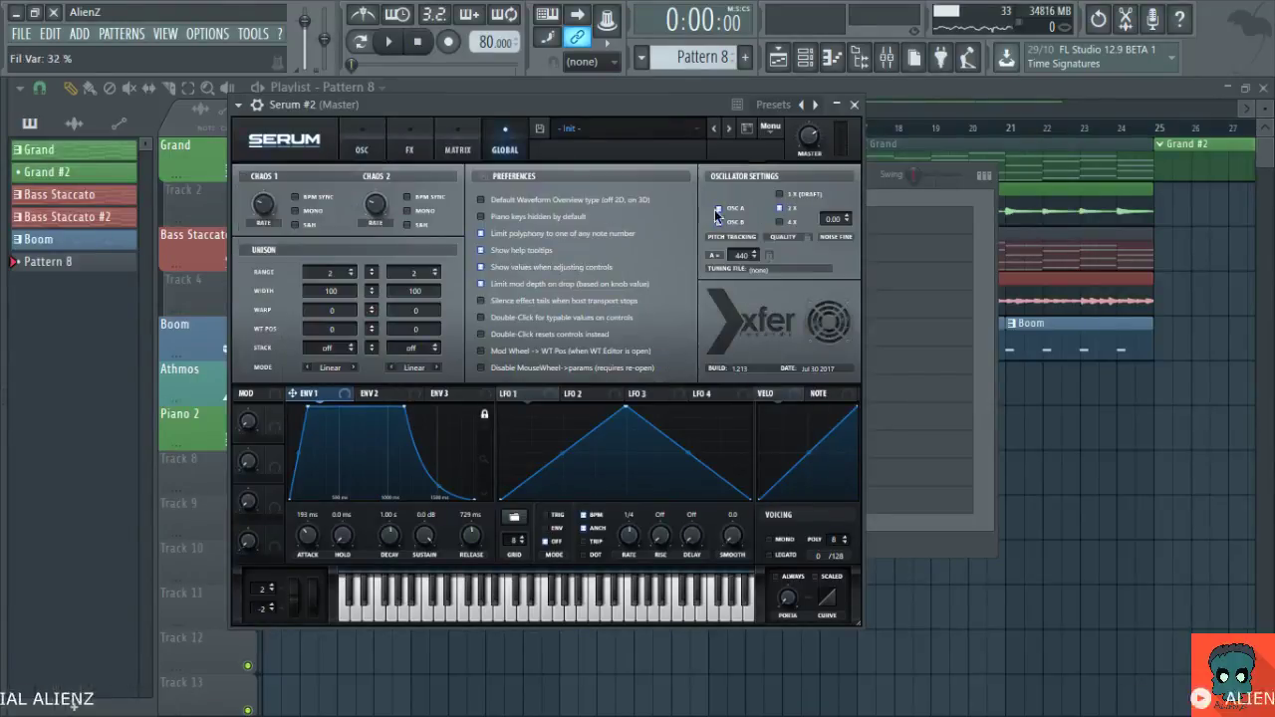
click(364, 149)
click(524, 145)
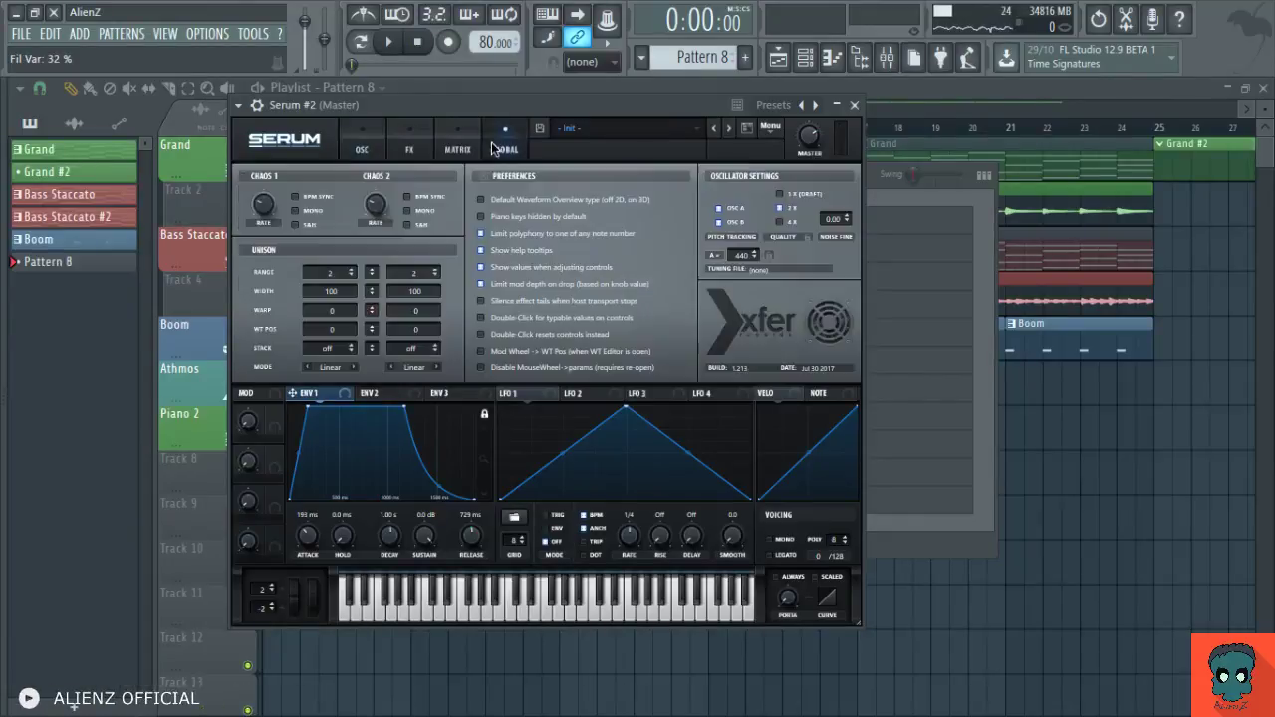
click(356, 146)
click(506, 149)
click(369, 151)
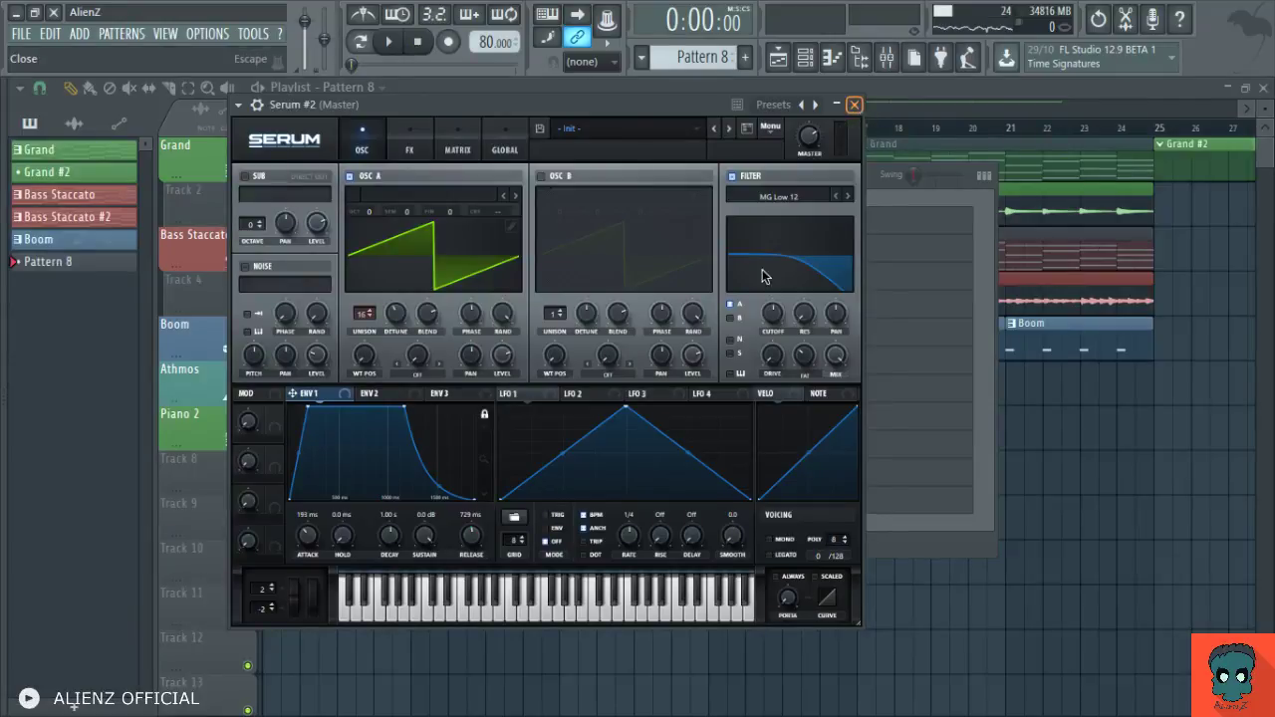
Step: Close Serum #2 and paste the copied low notes into its piano roll in Pattern 8
click(854, 104)
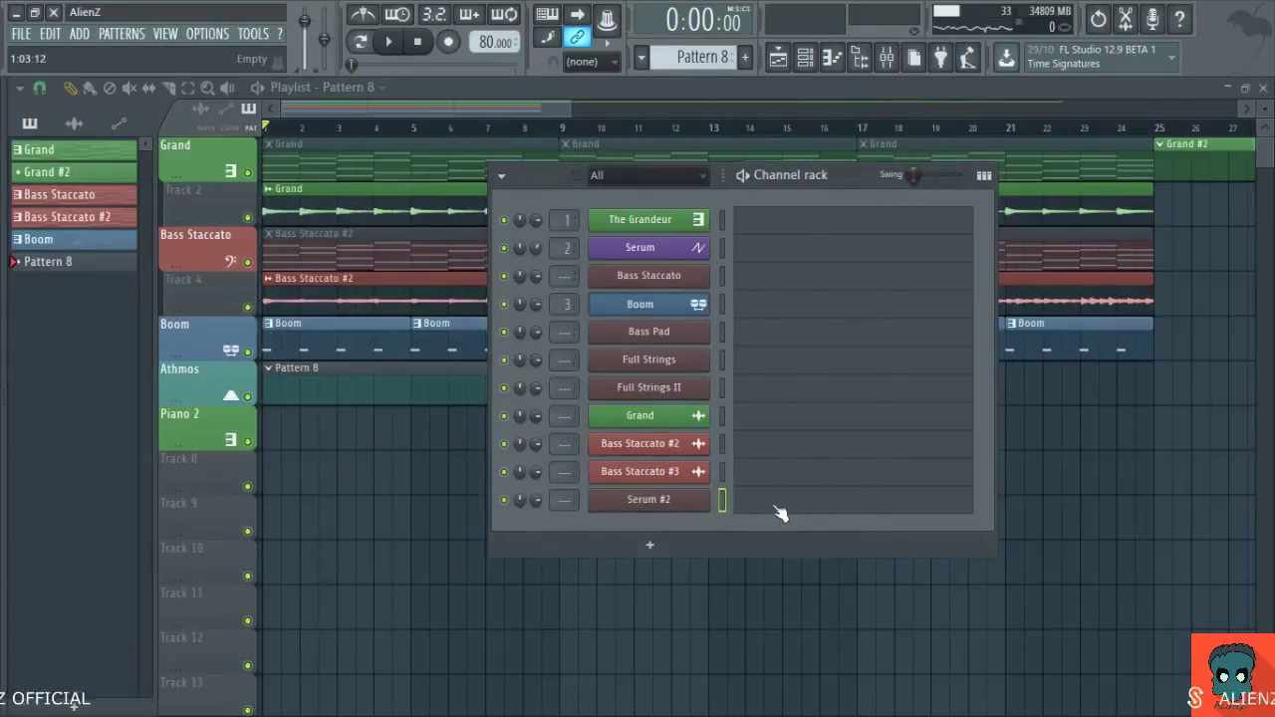
click(774, 508)
key(Escape)
key(Escape)
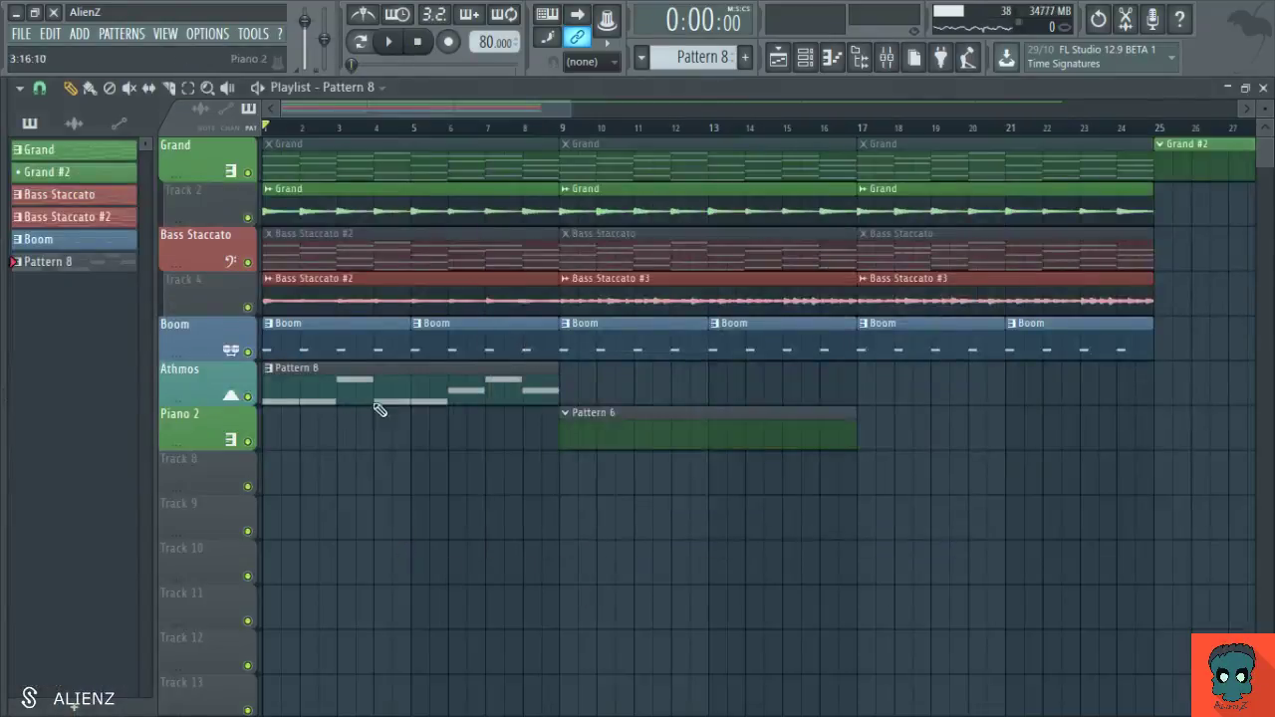
Step: Open the Grand pattern's chords in The Grandeur's piano roll
click(392, 160)
double_click(391, 160)
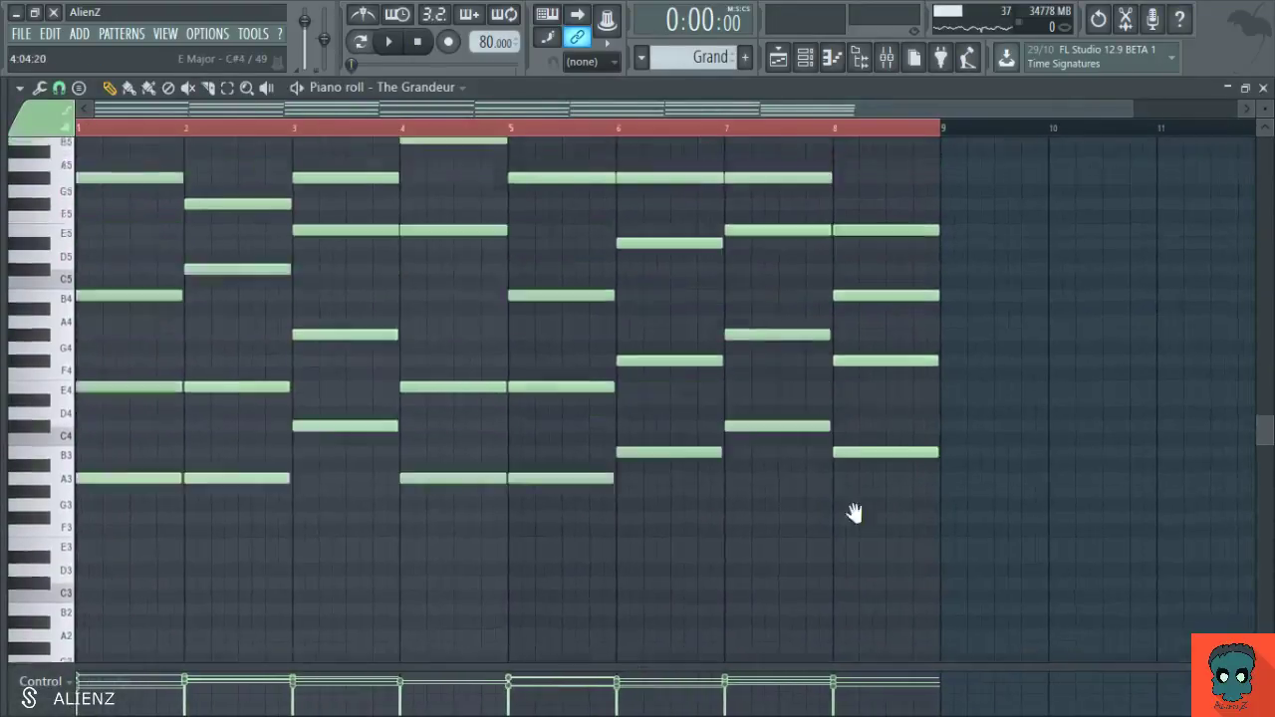